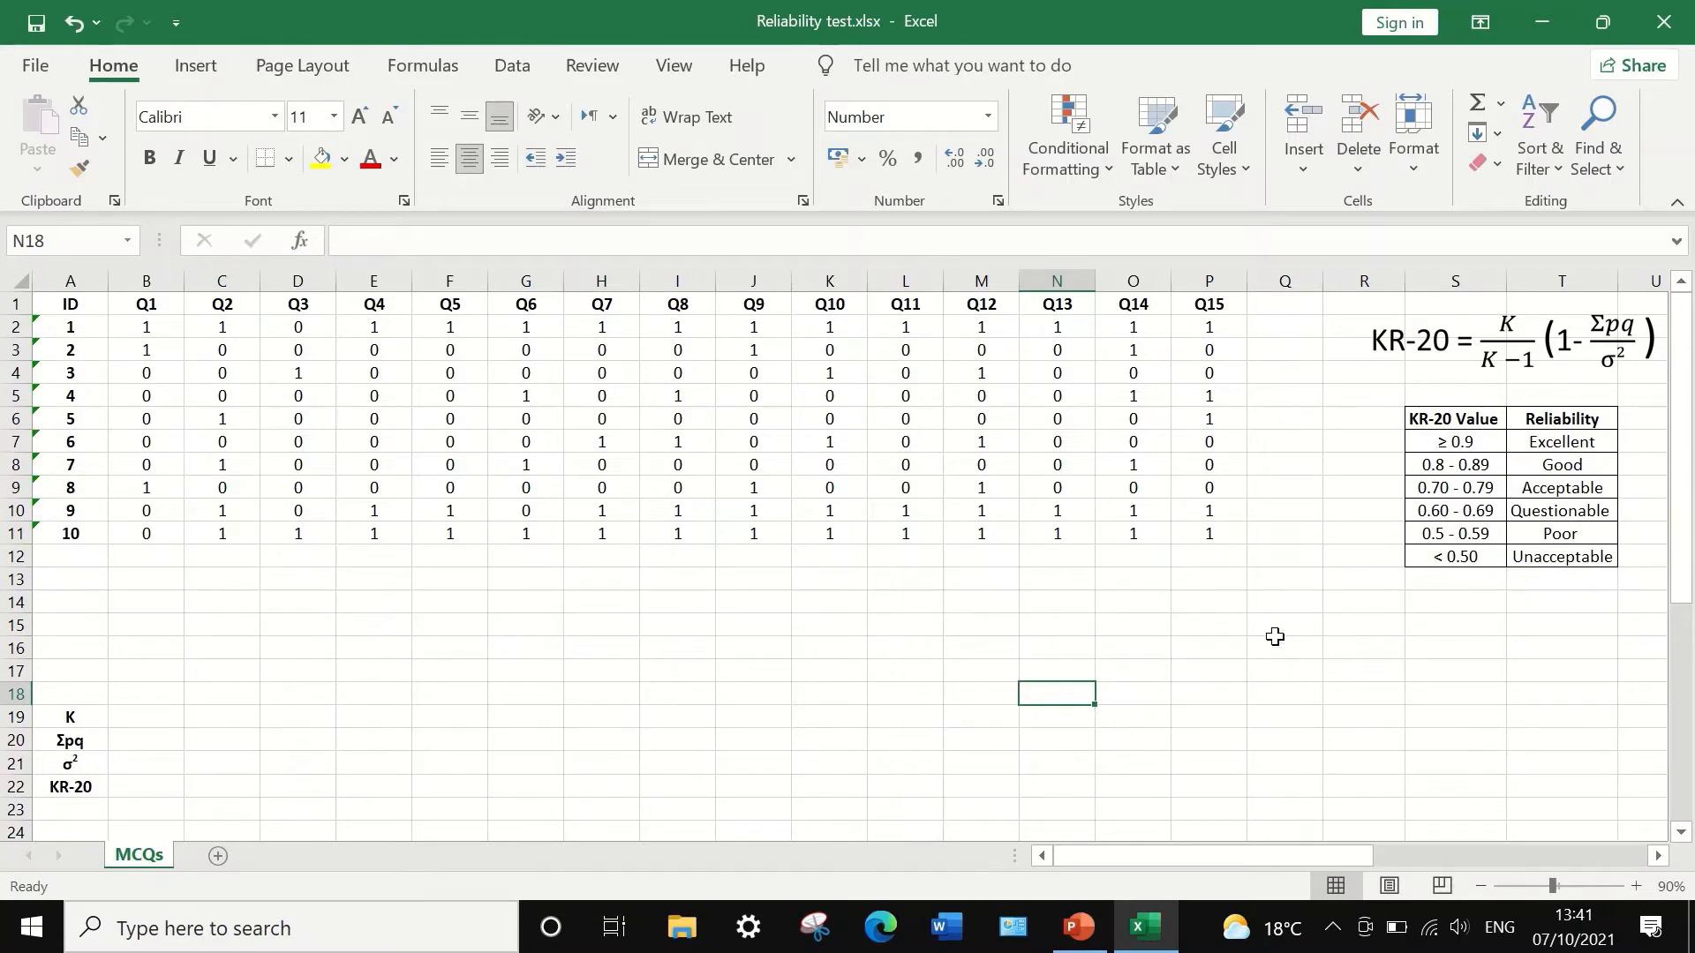
Add the heading "Total Score" in Q1 and sum the first respondent's answers B2:P2 in Q2.
left_click(1282, 306)
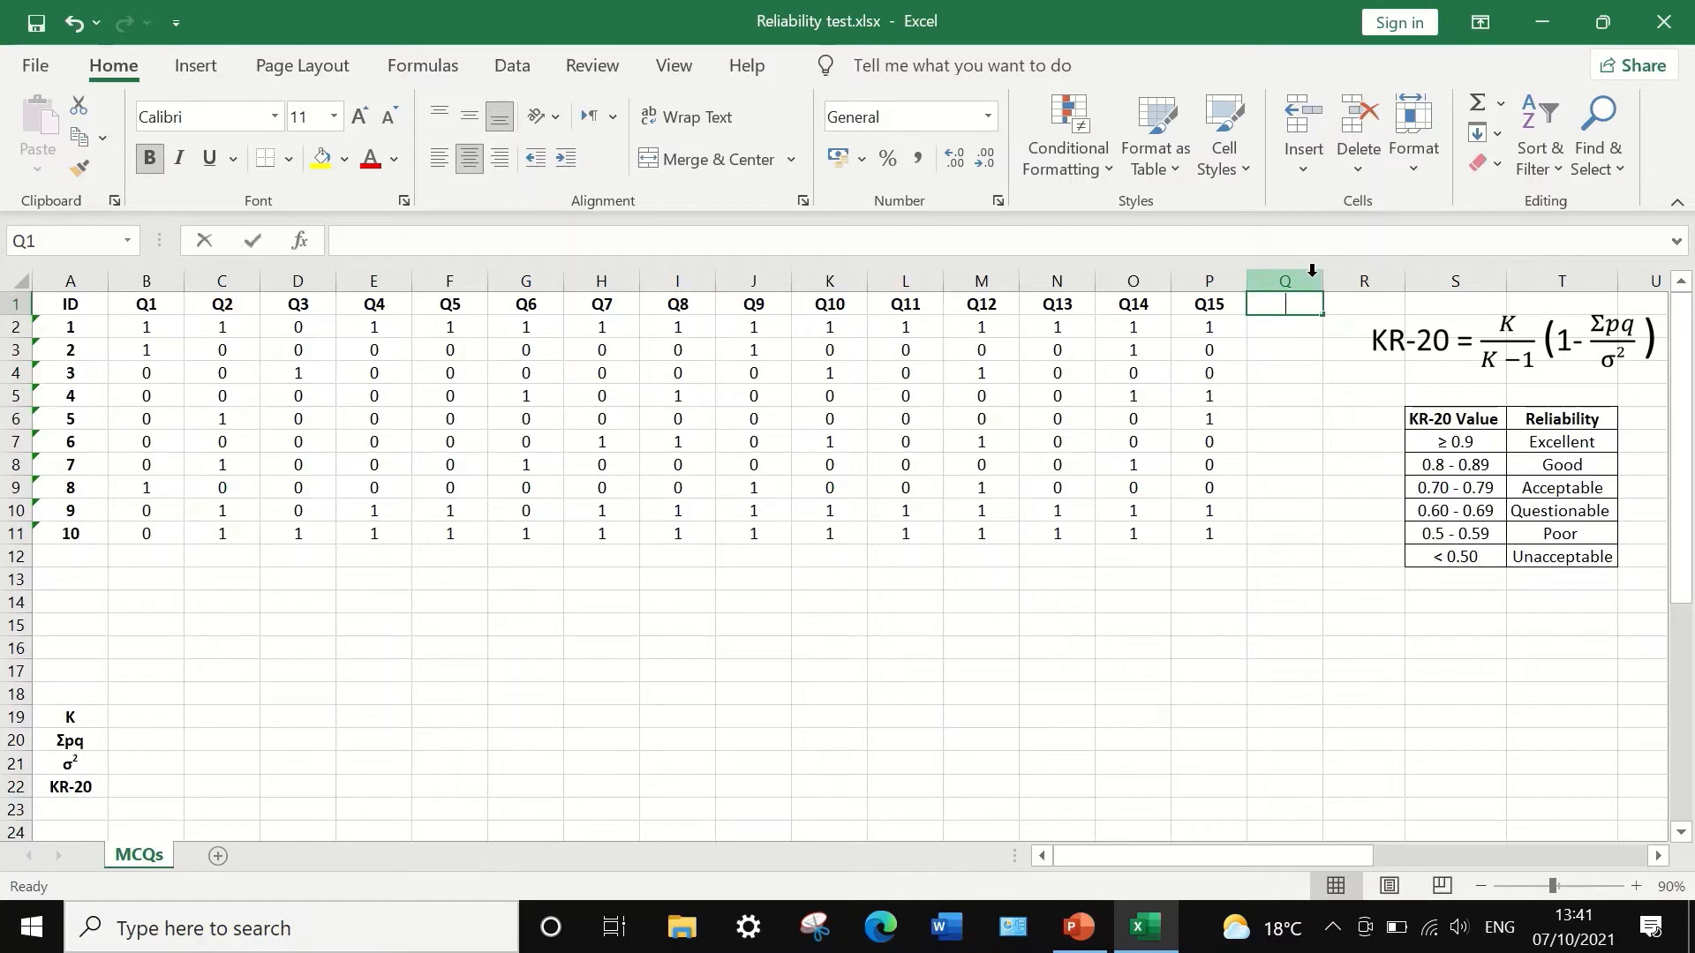
type("Total Score")
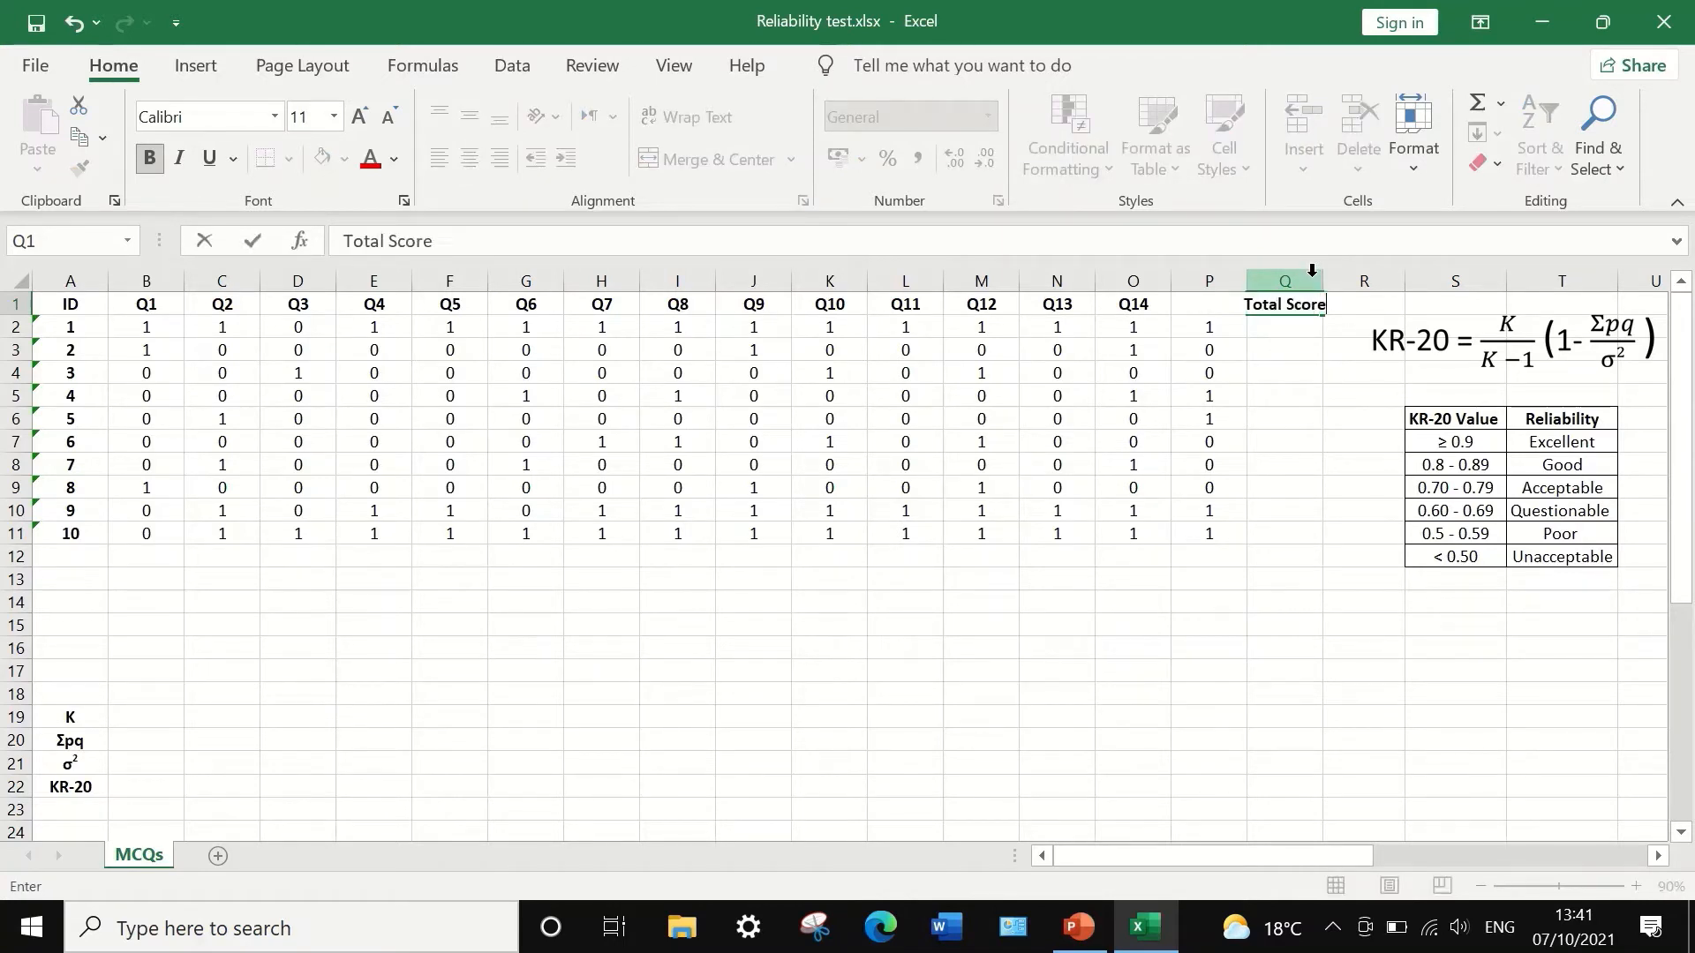
left_click(1293, 336)
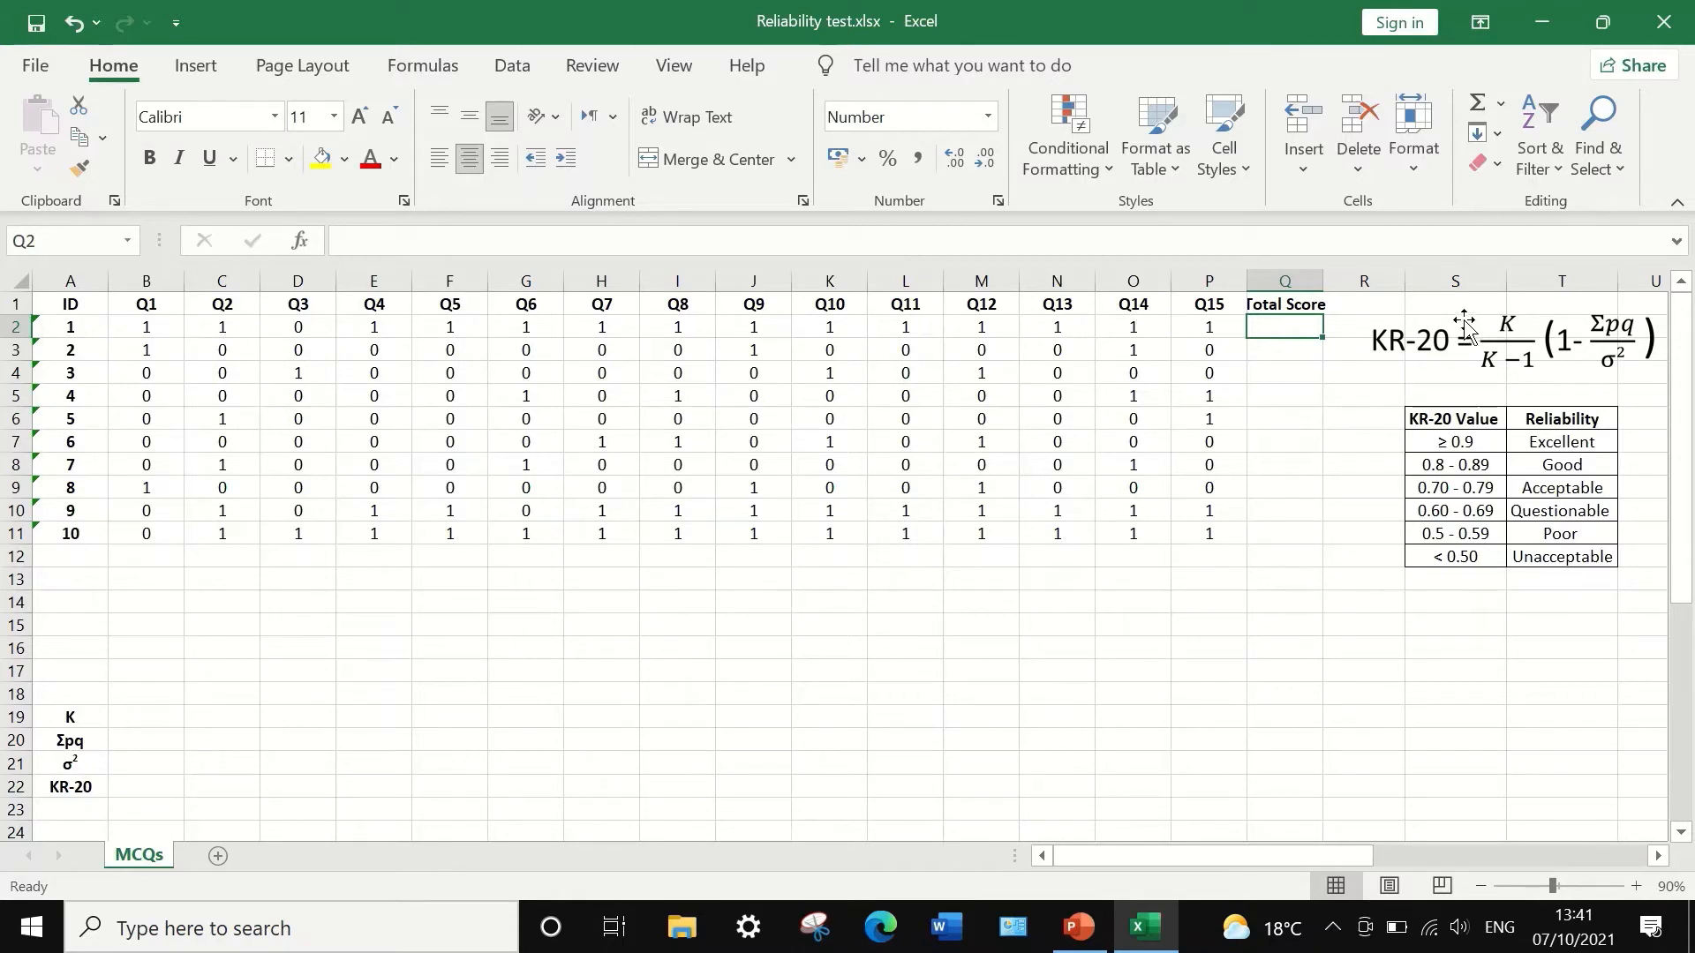
left_click(1498, 108)
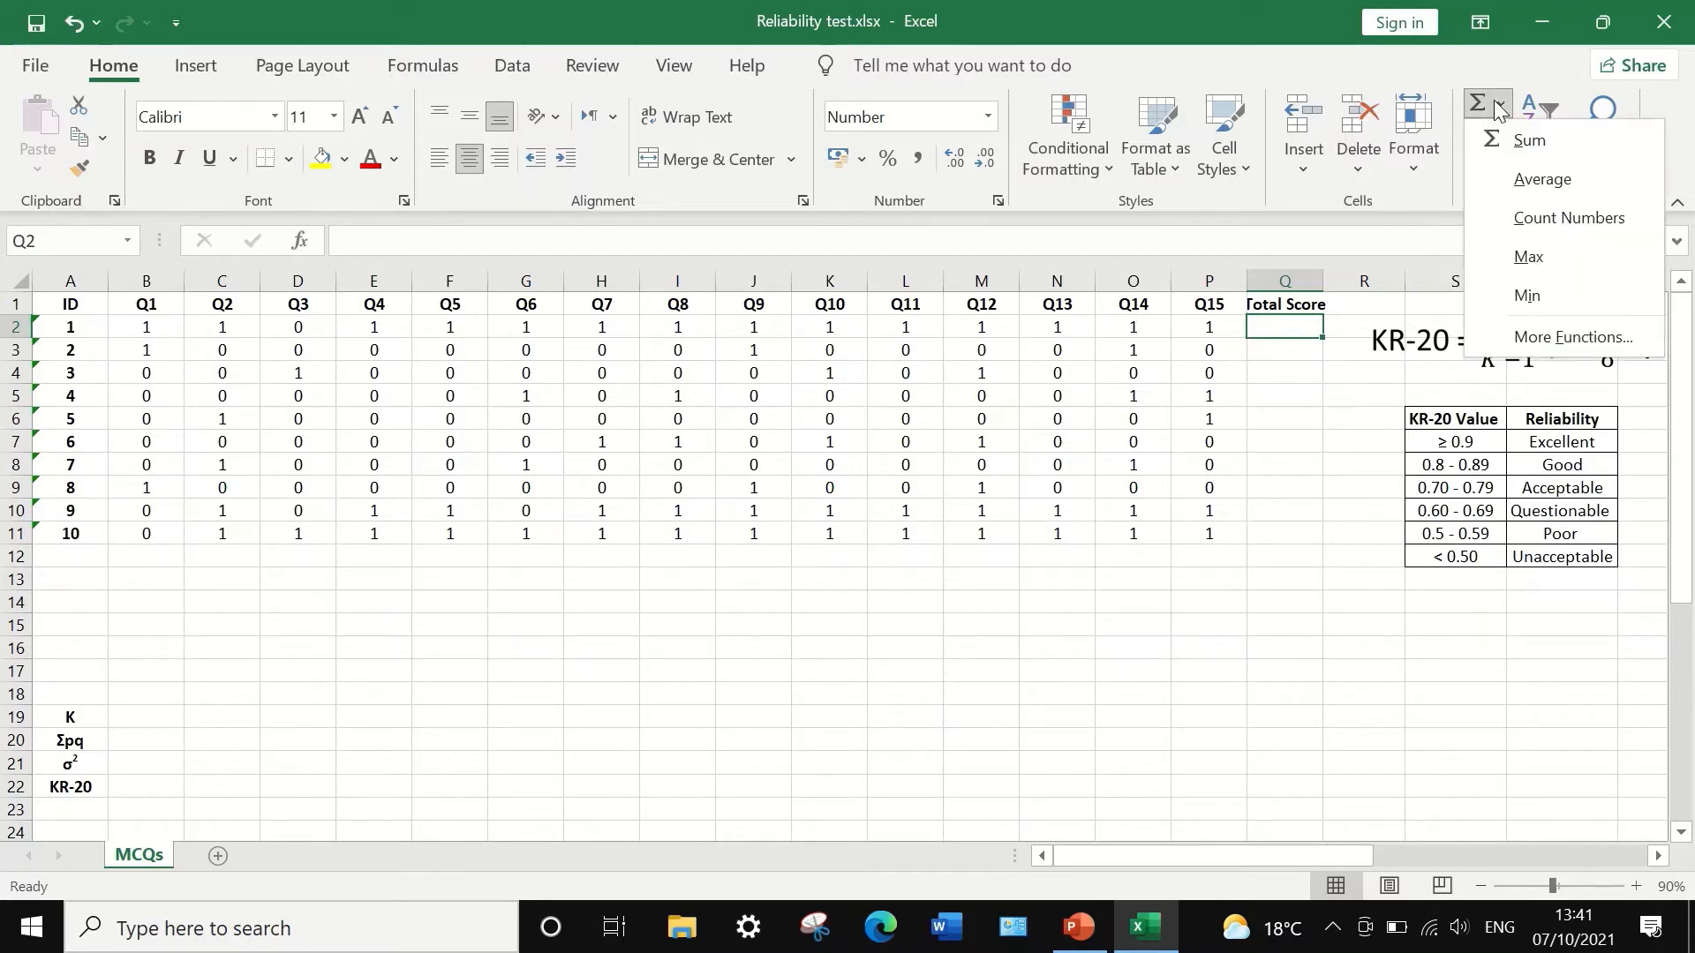
left_click(1530, 141)
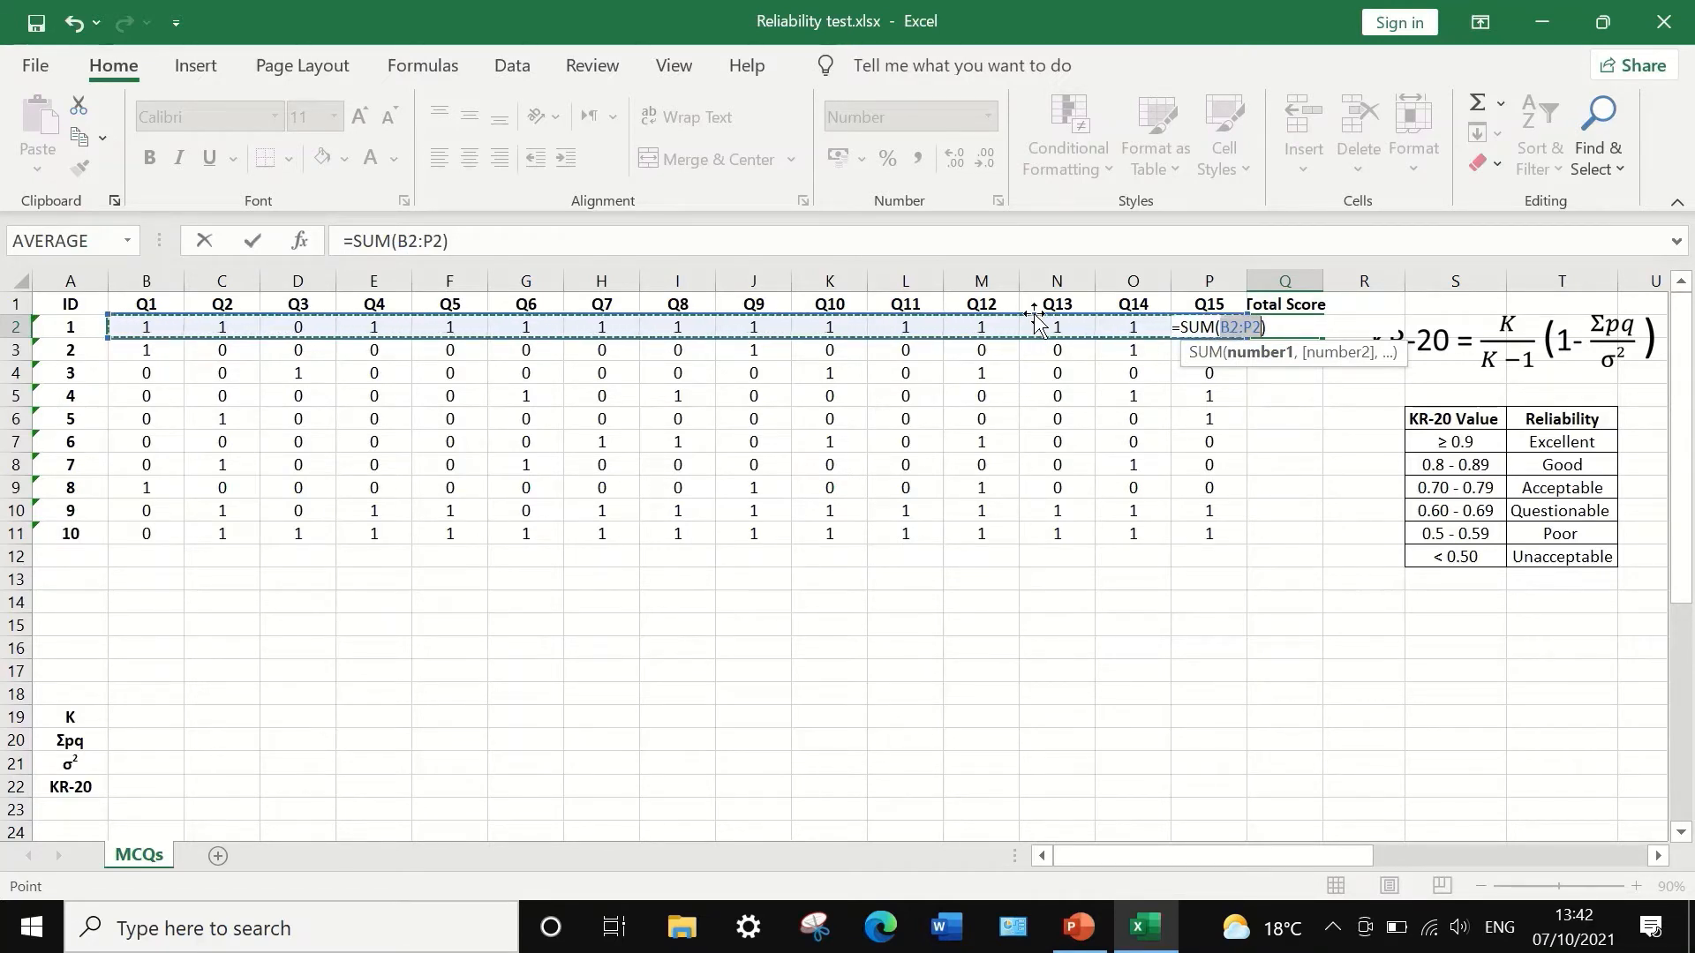
key("Return")
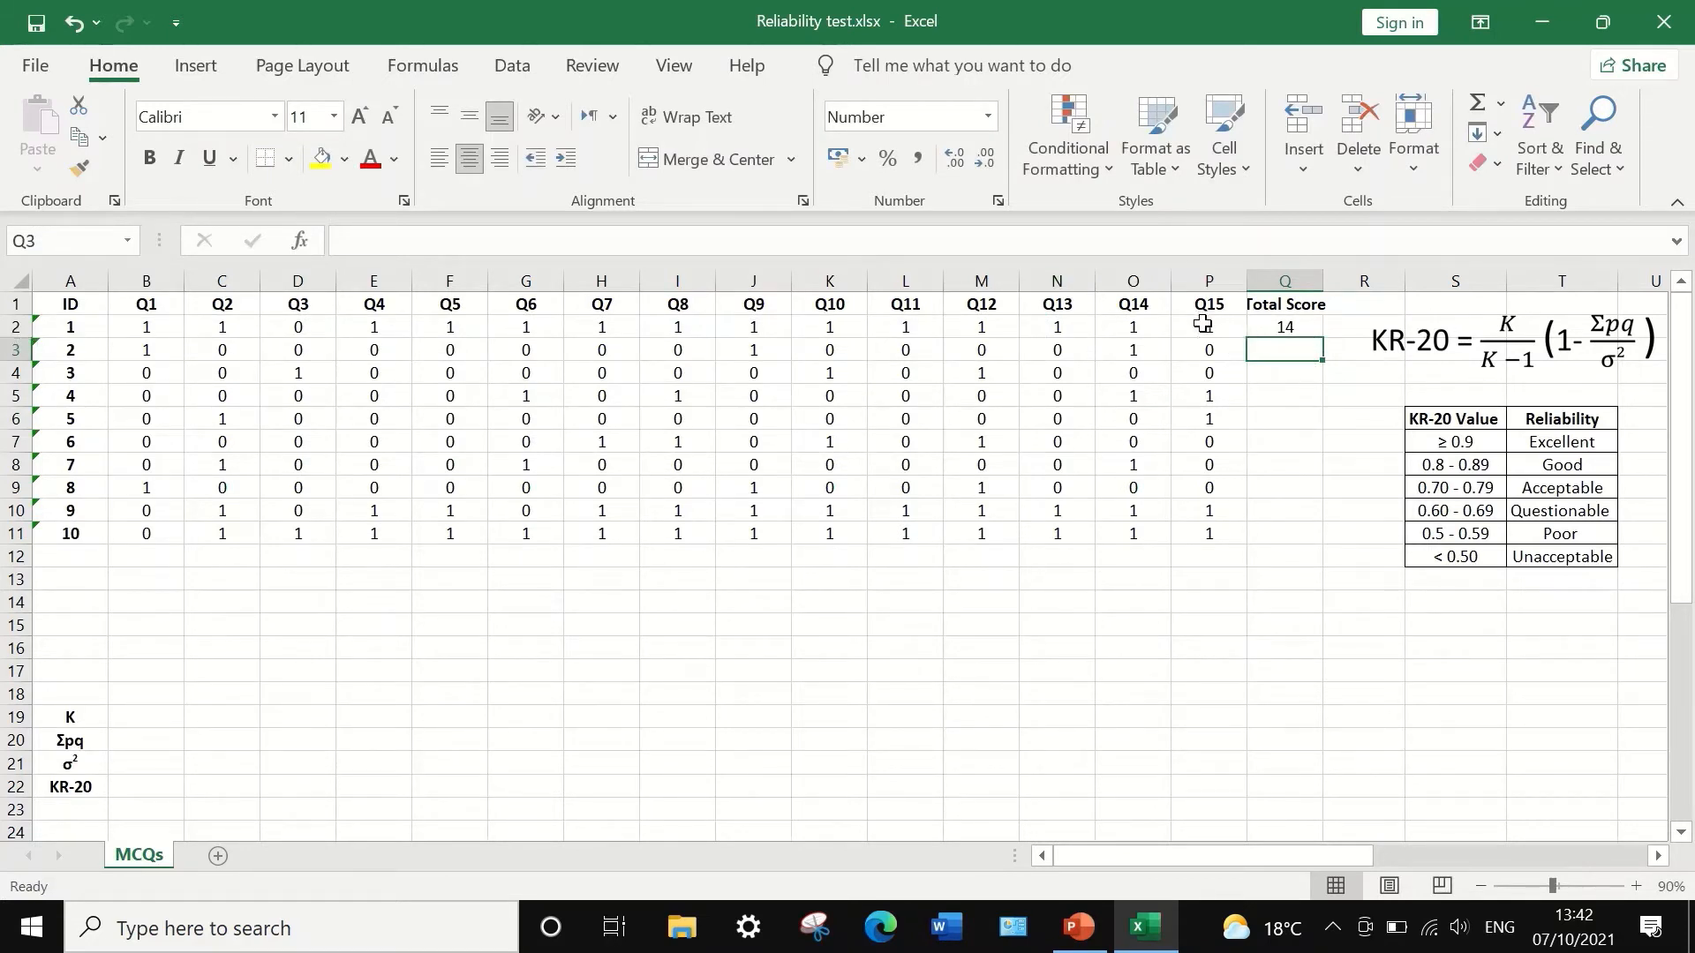
Copy the Q2 total formula down through Q11 for the remaining respondents.
left_click(1284, 325)
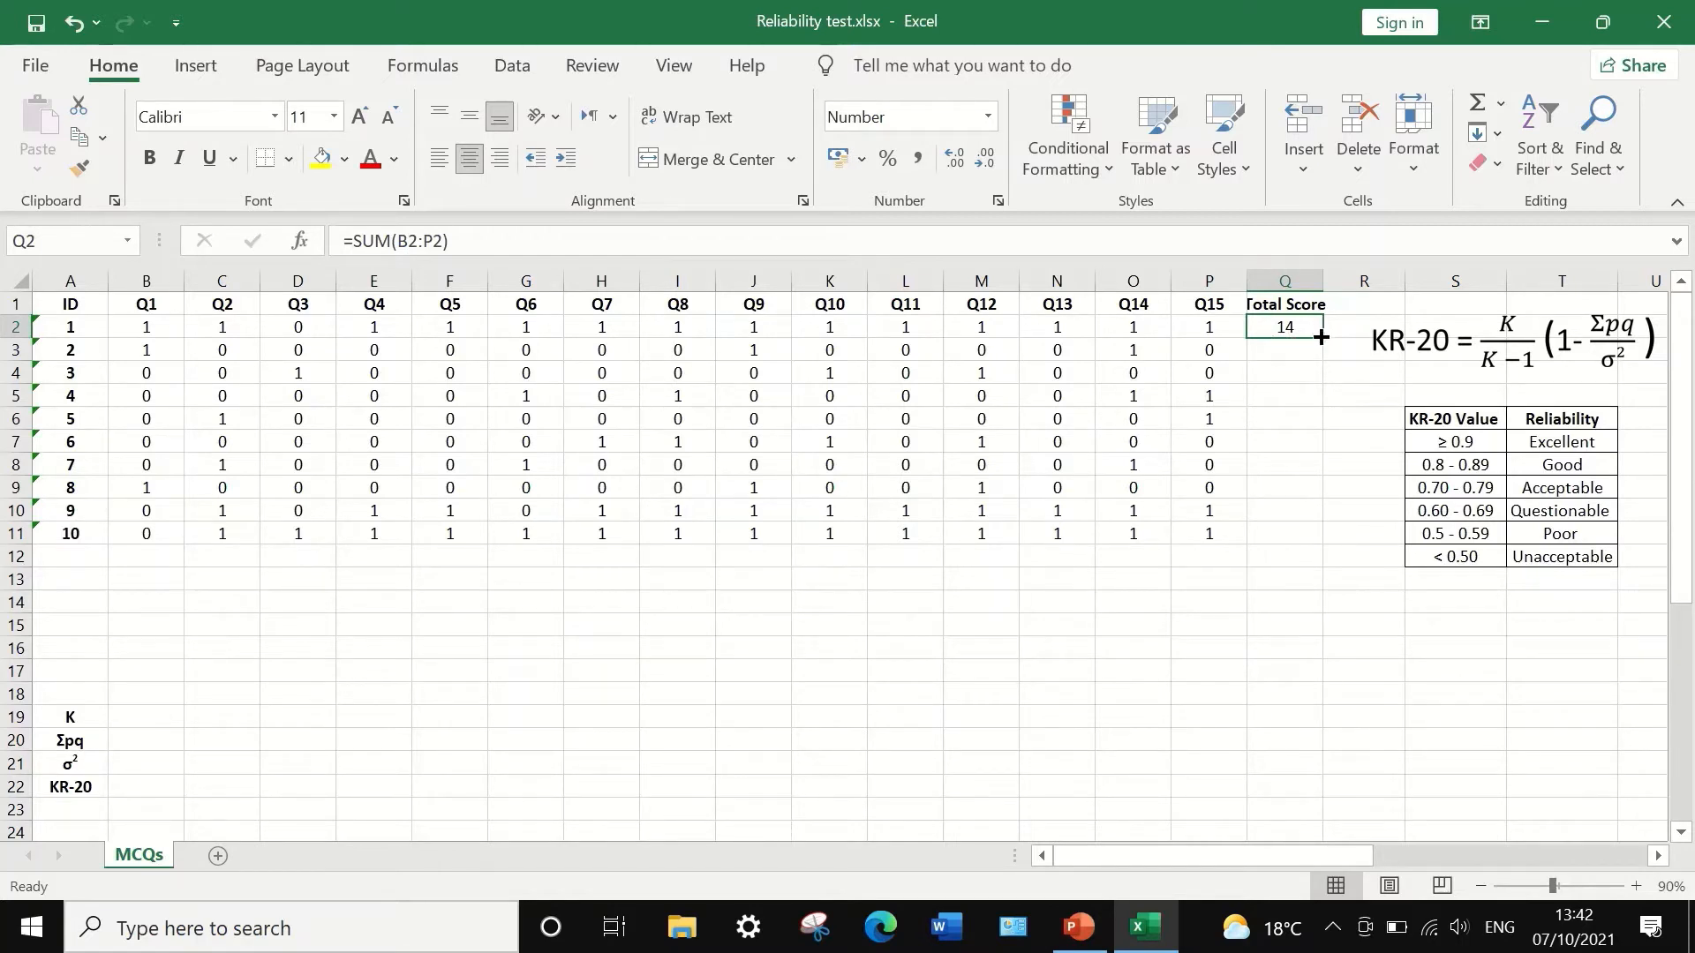
left_click_drag(1321, 338, 1323, 542)
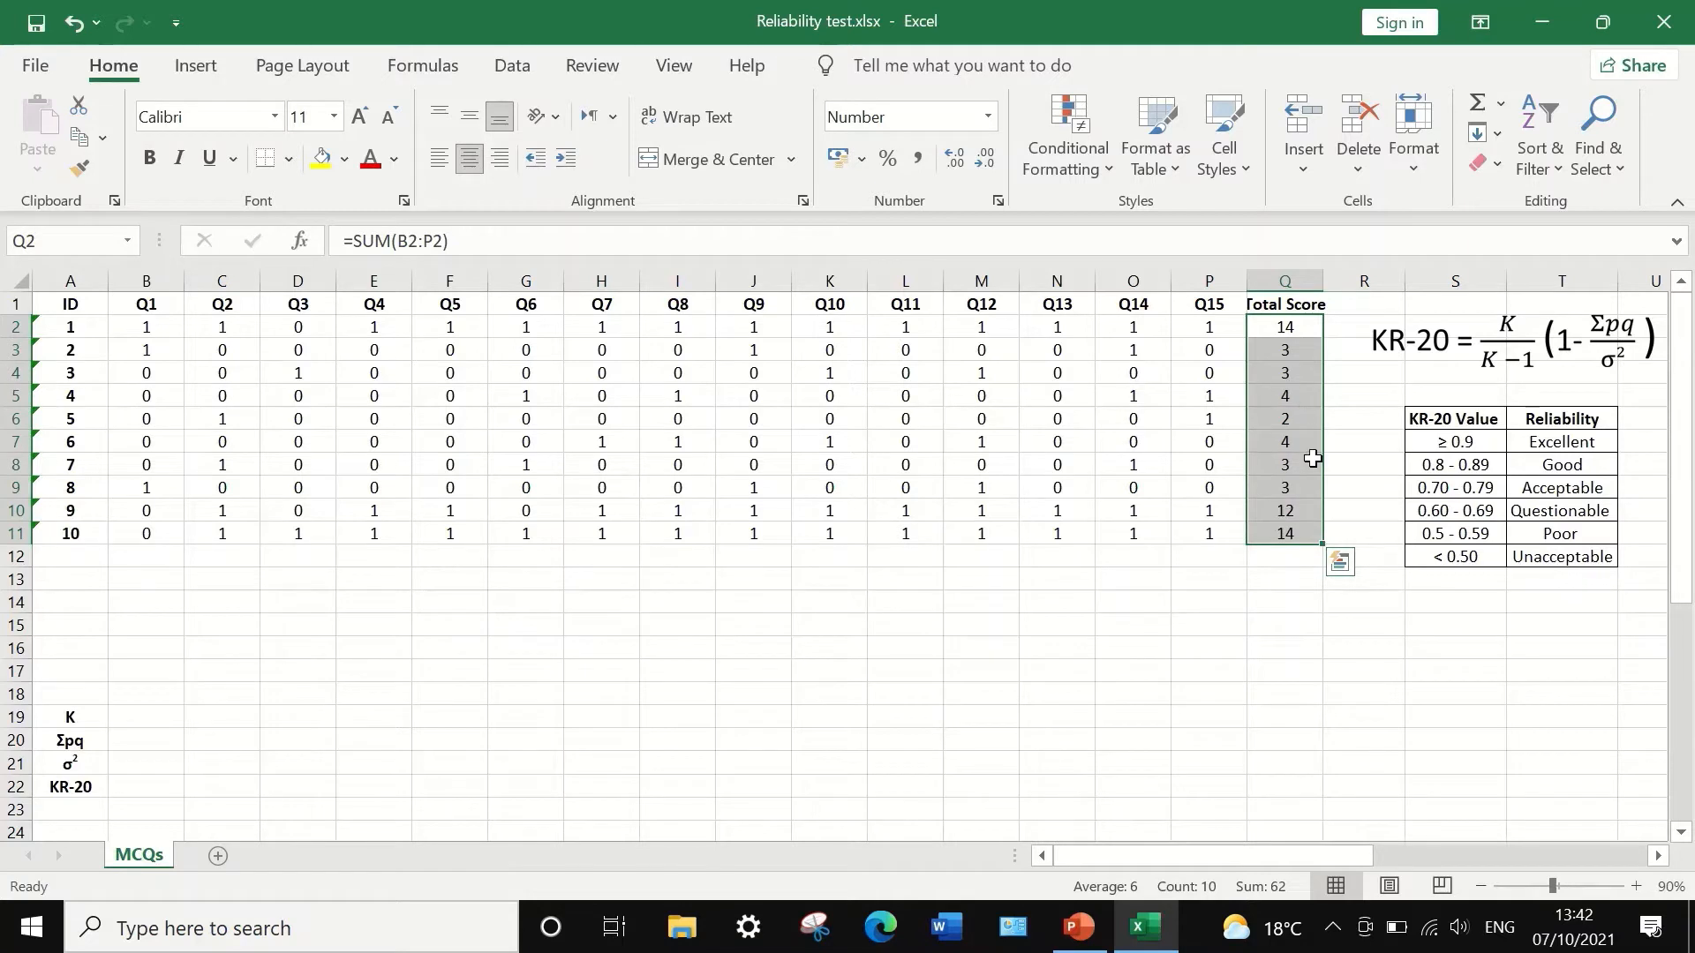
left_click(1287, 575)
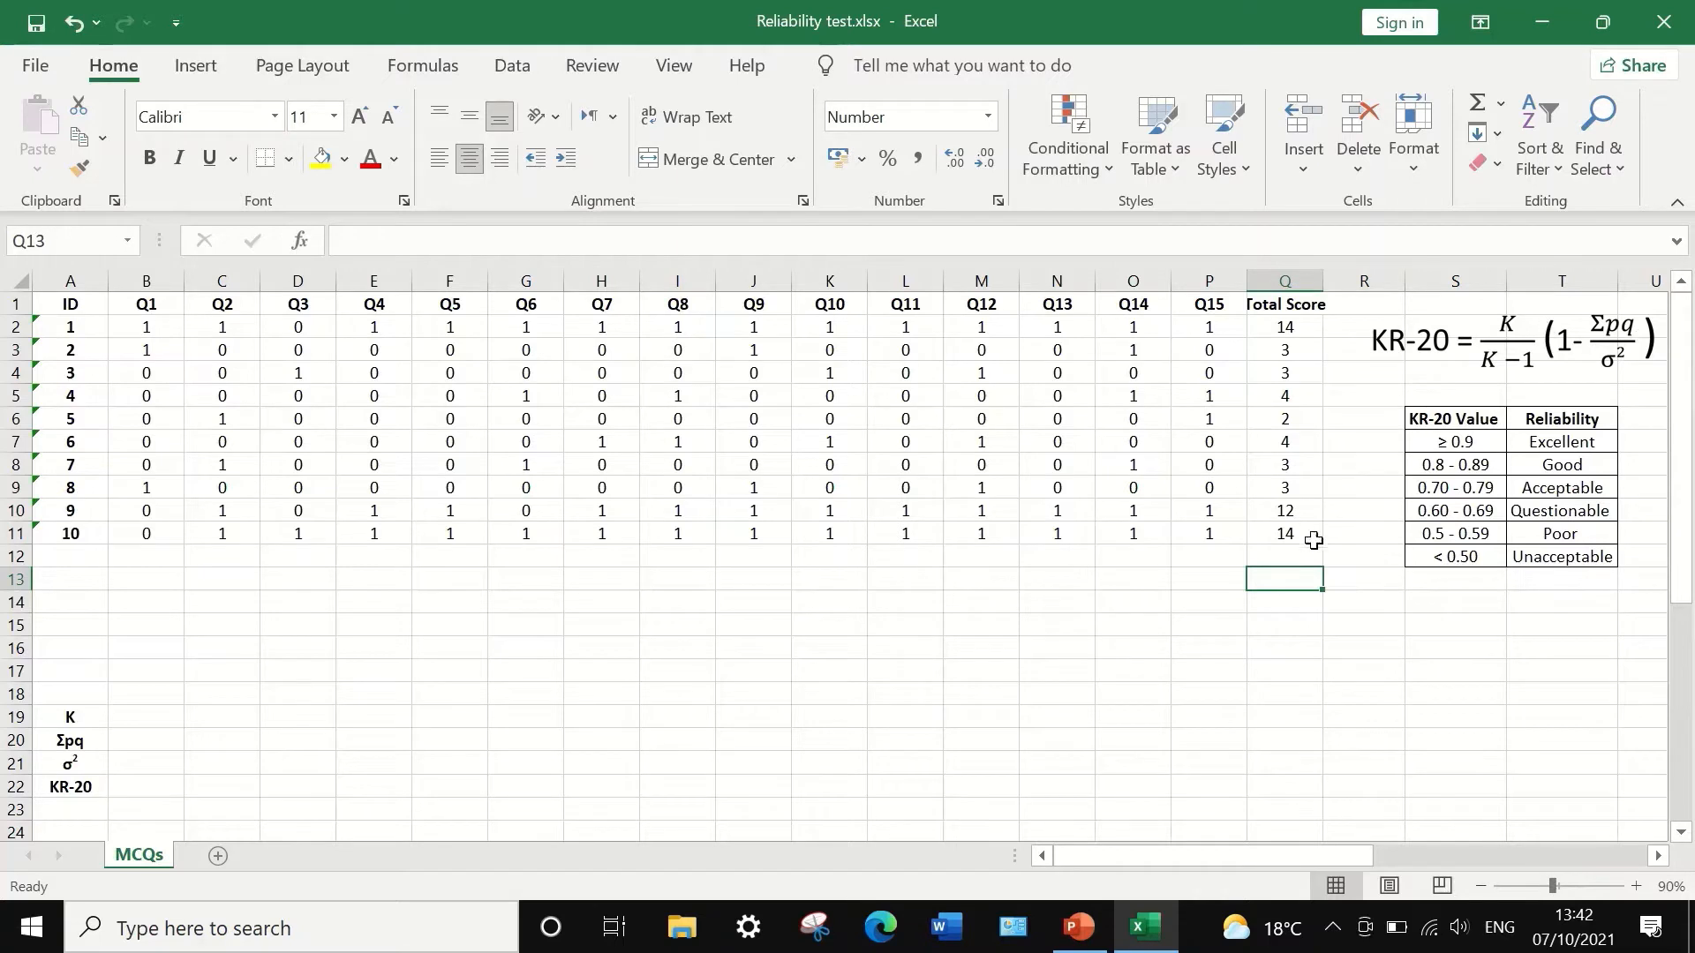
Calculate the population variance of the total scores in Q12 with VAR.P over Q2:Q11.
left_click(1285, 555)
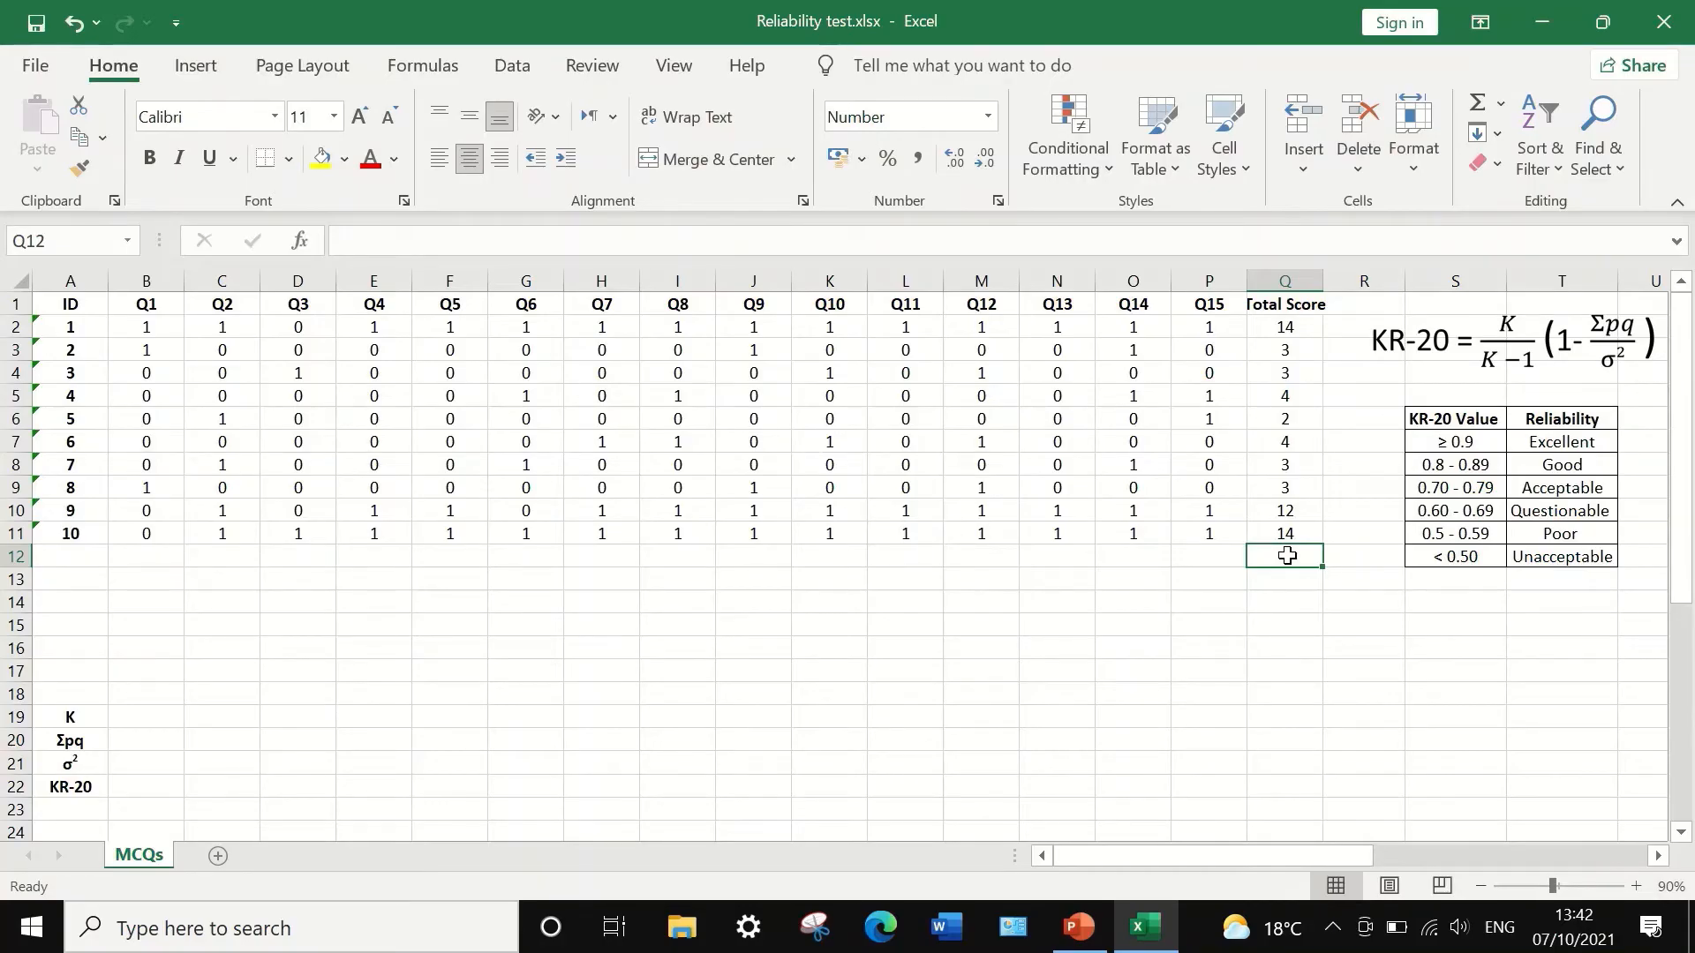
type("=")
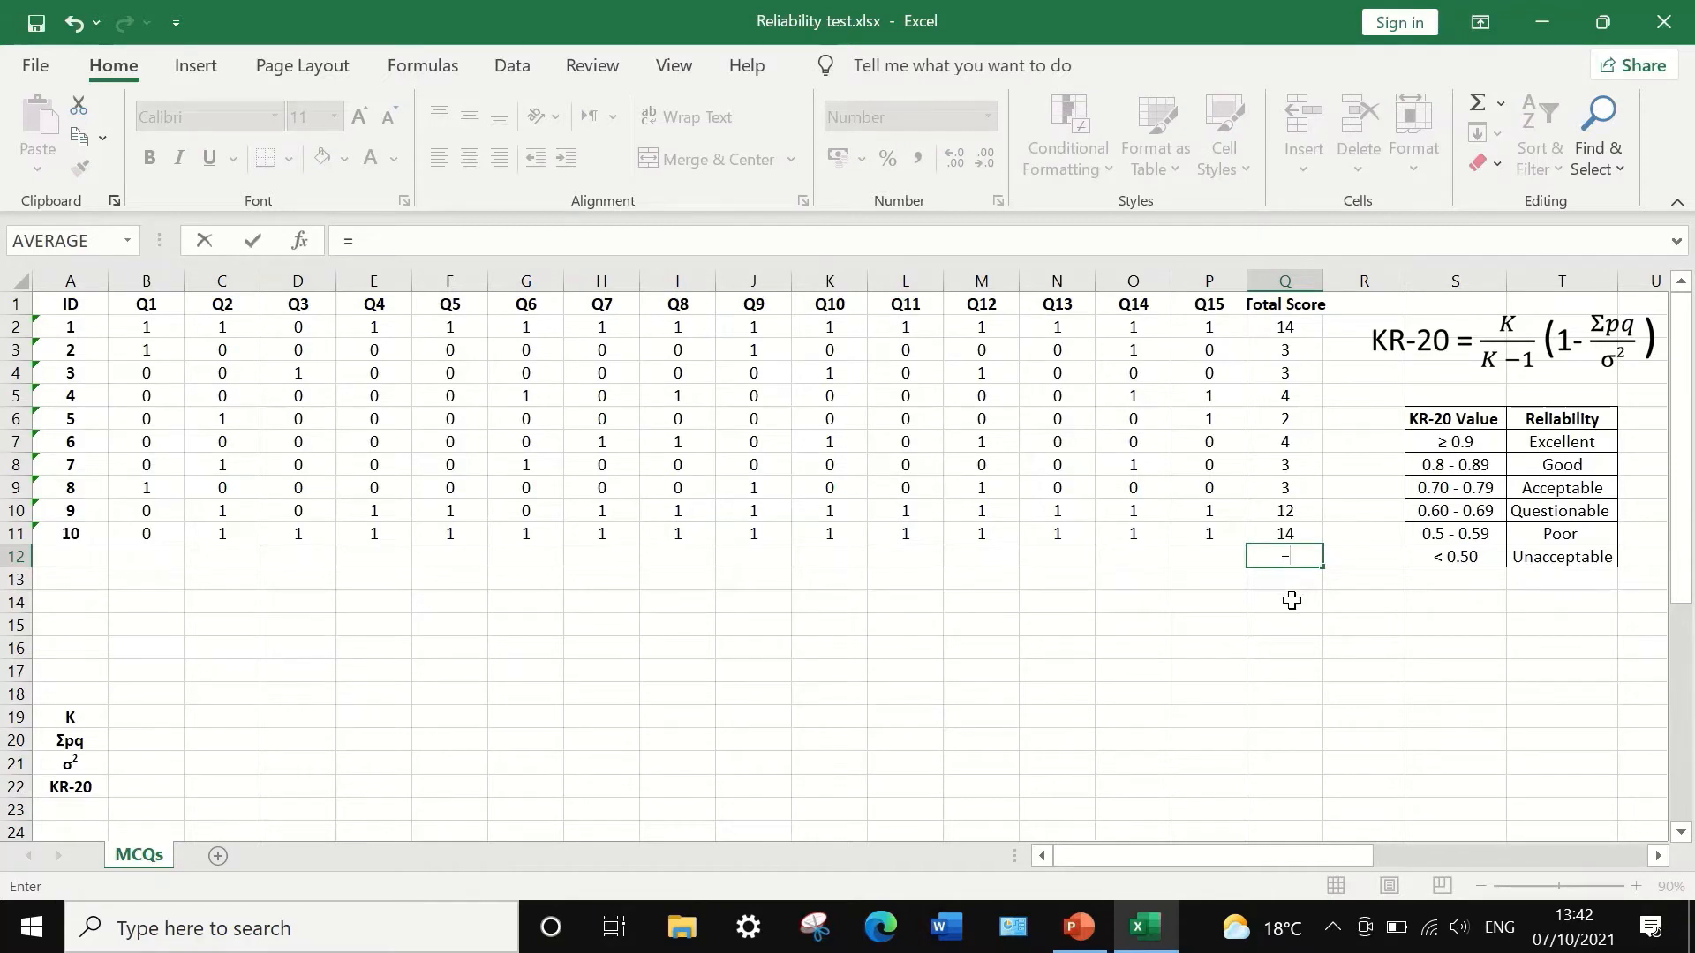
type("var")
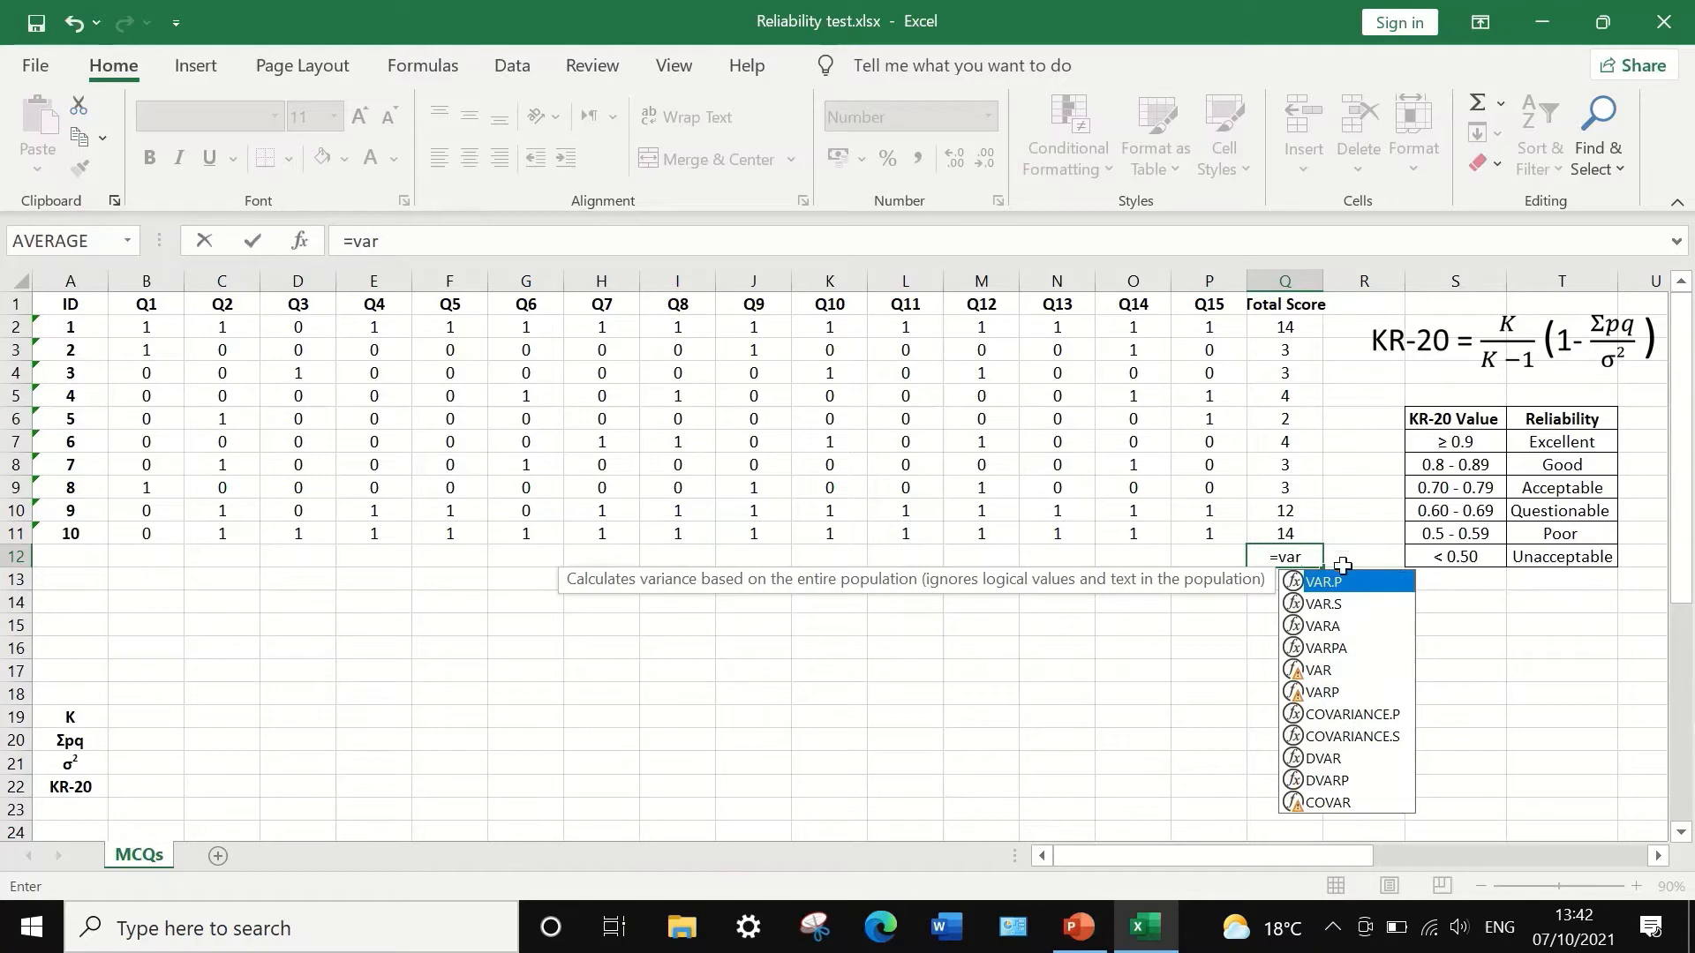
double_click(1328, 581)
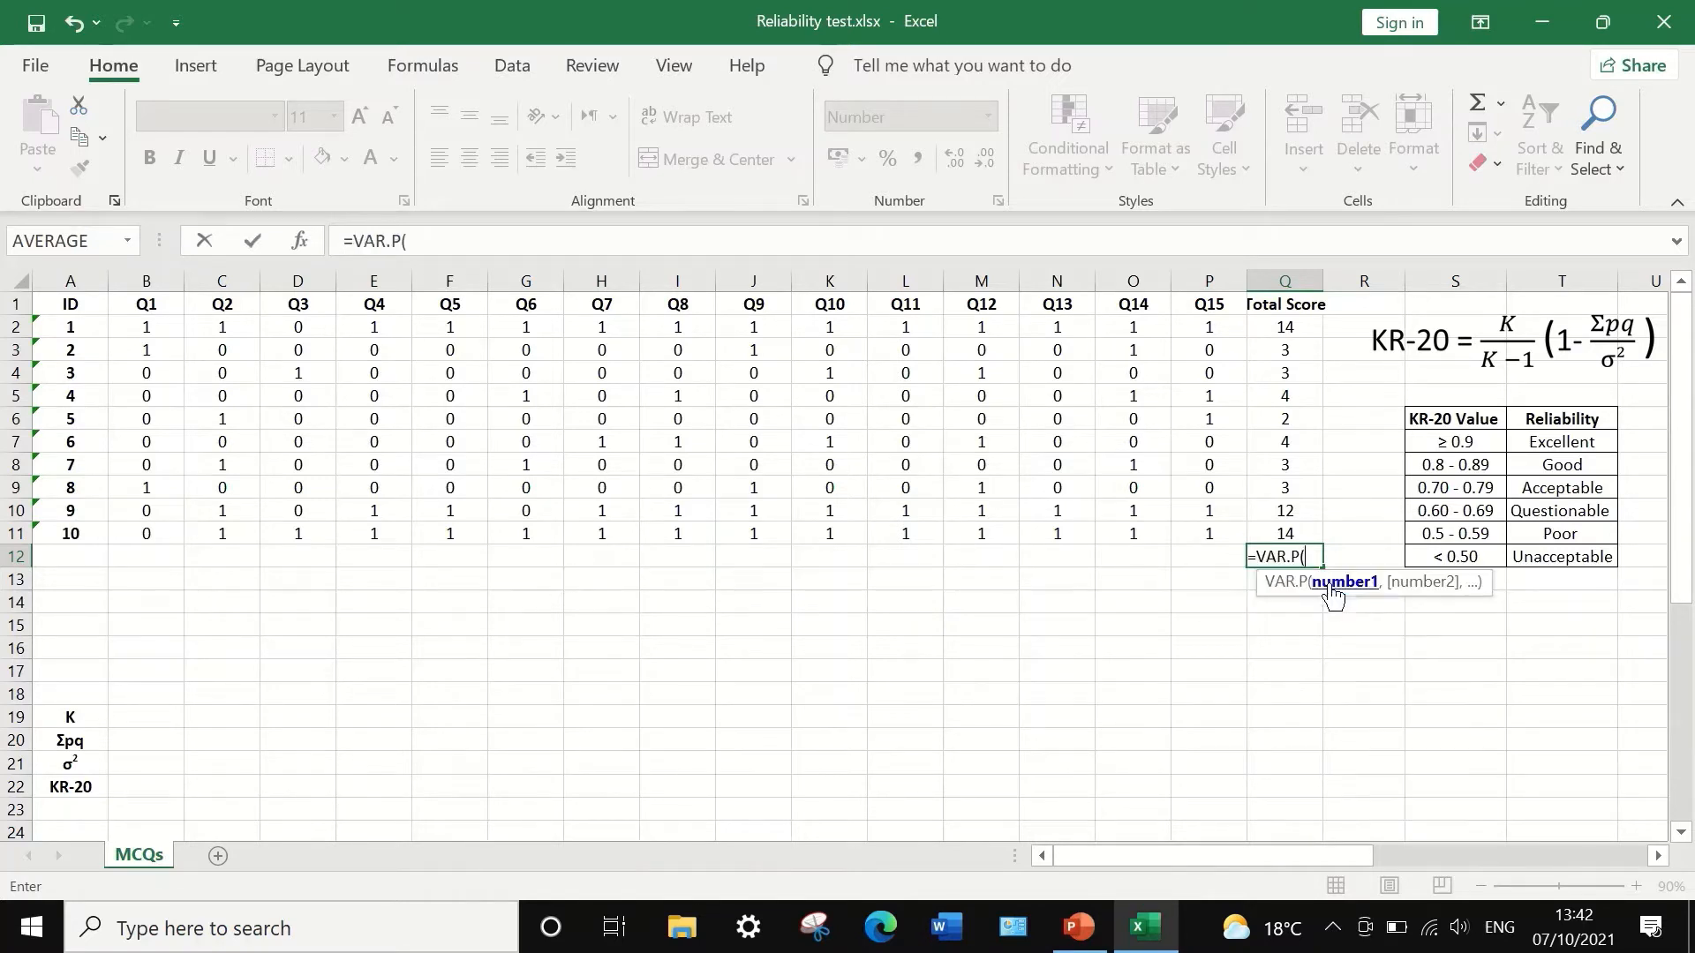
left_click_drag(1262, 536, 1262, 324)
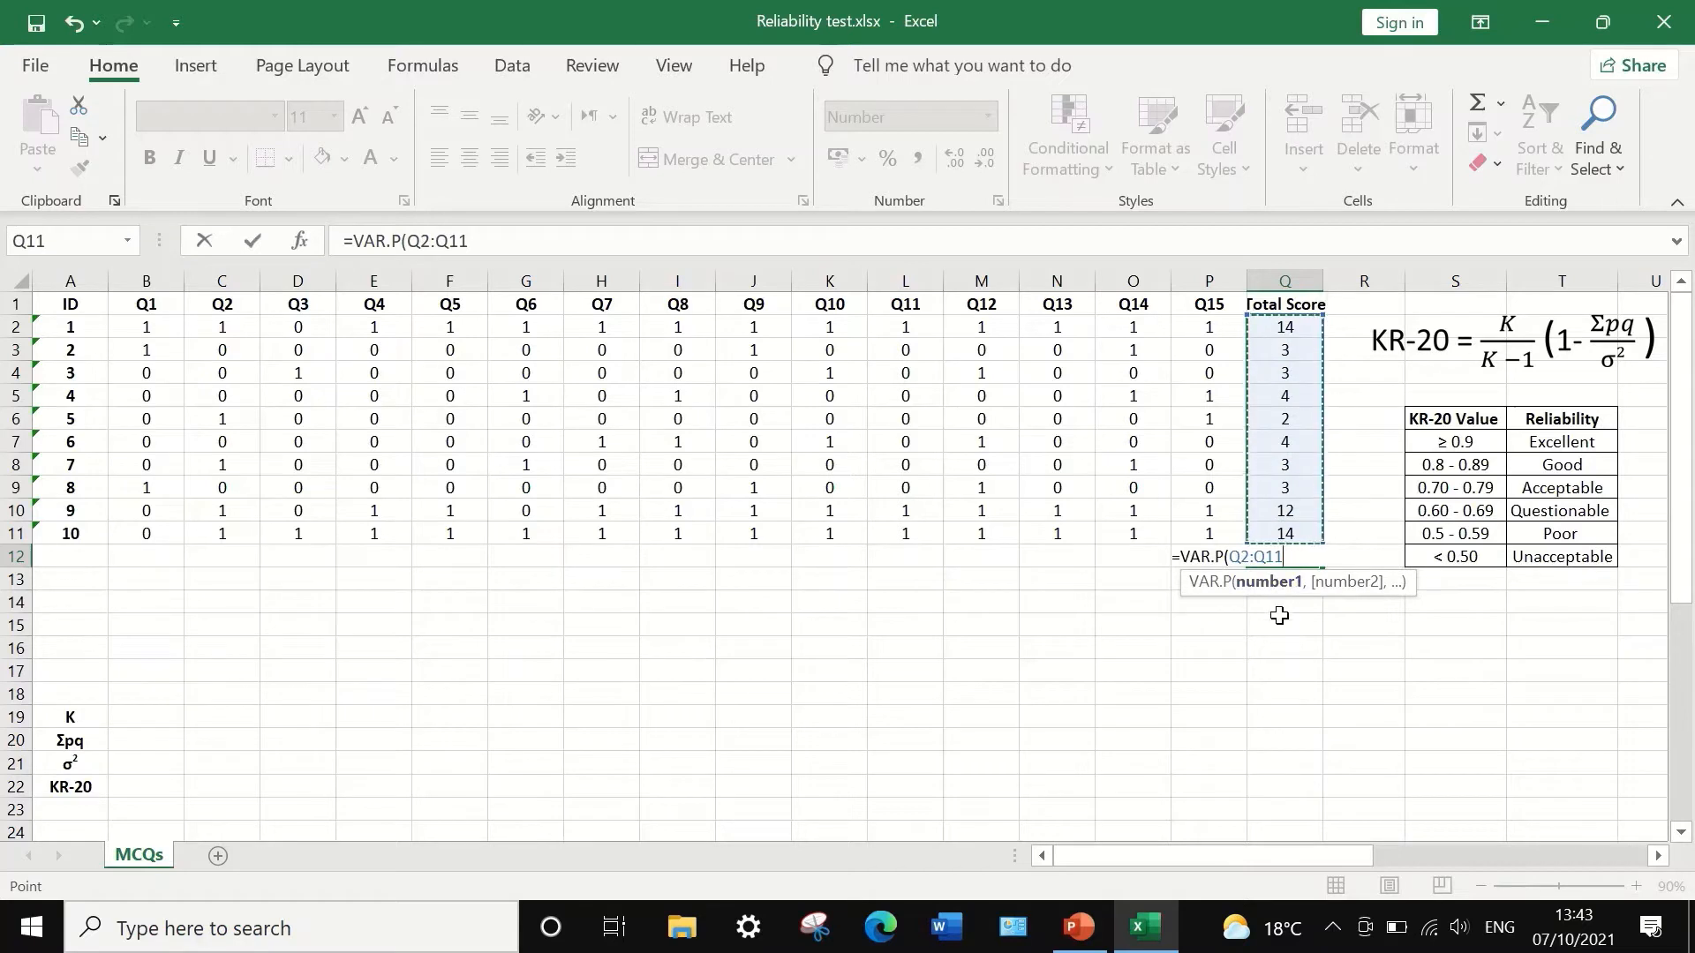
key("Return")
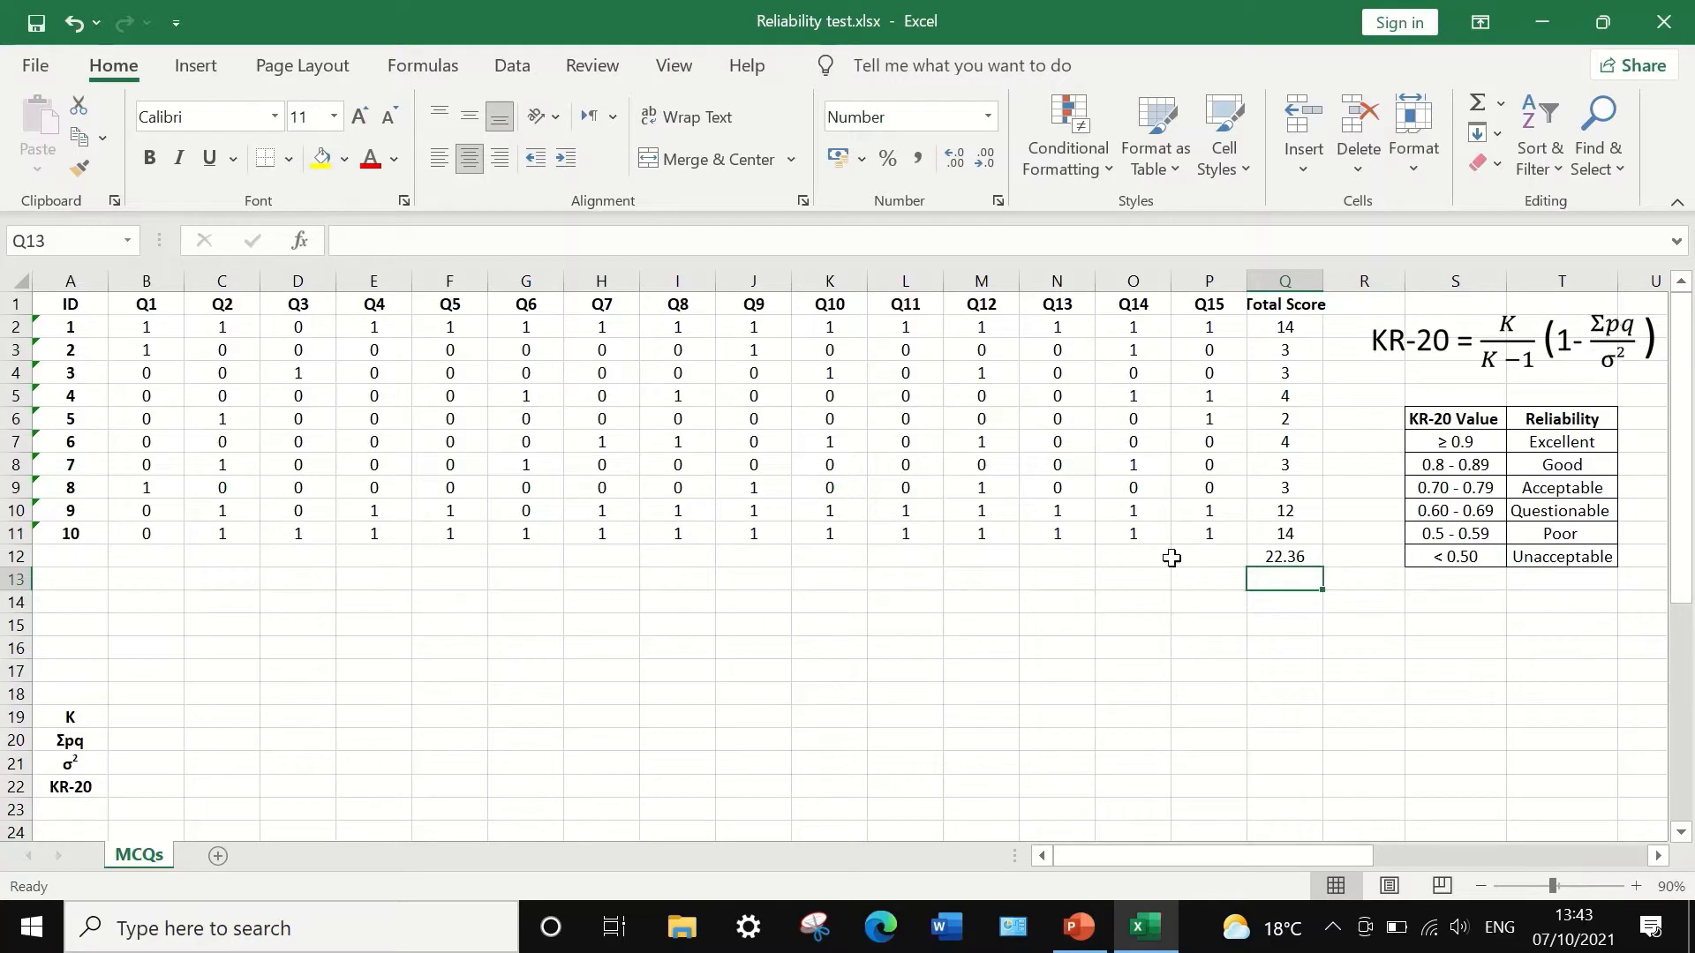
Label A14 "p", average B2:B11 in B14, and extend the formula across to P14 for all questions.
left_click(62, 601)
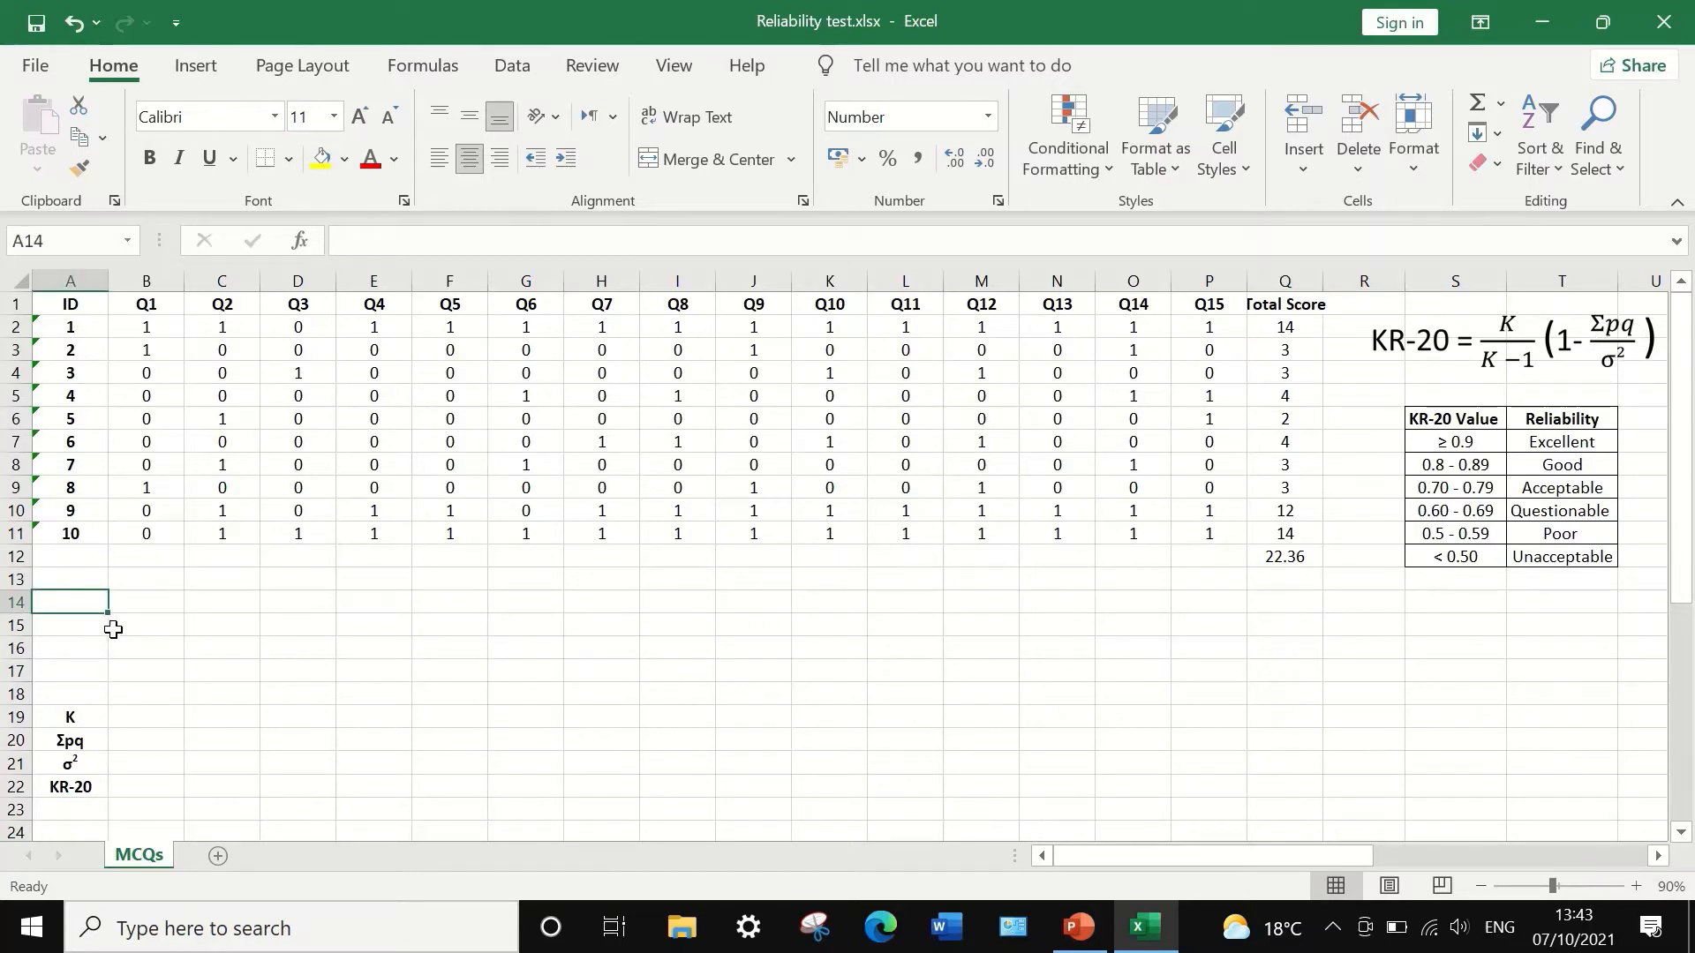
type("p")
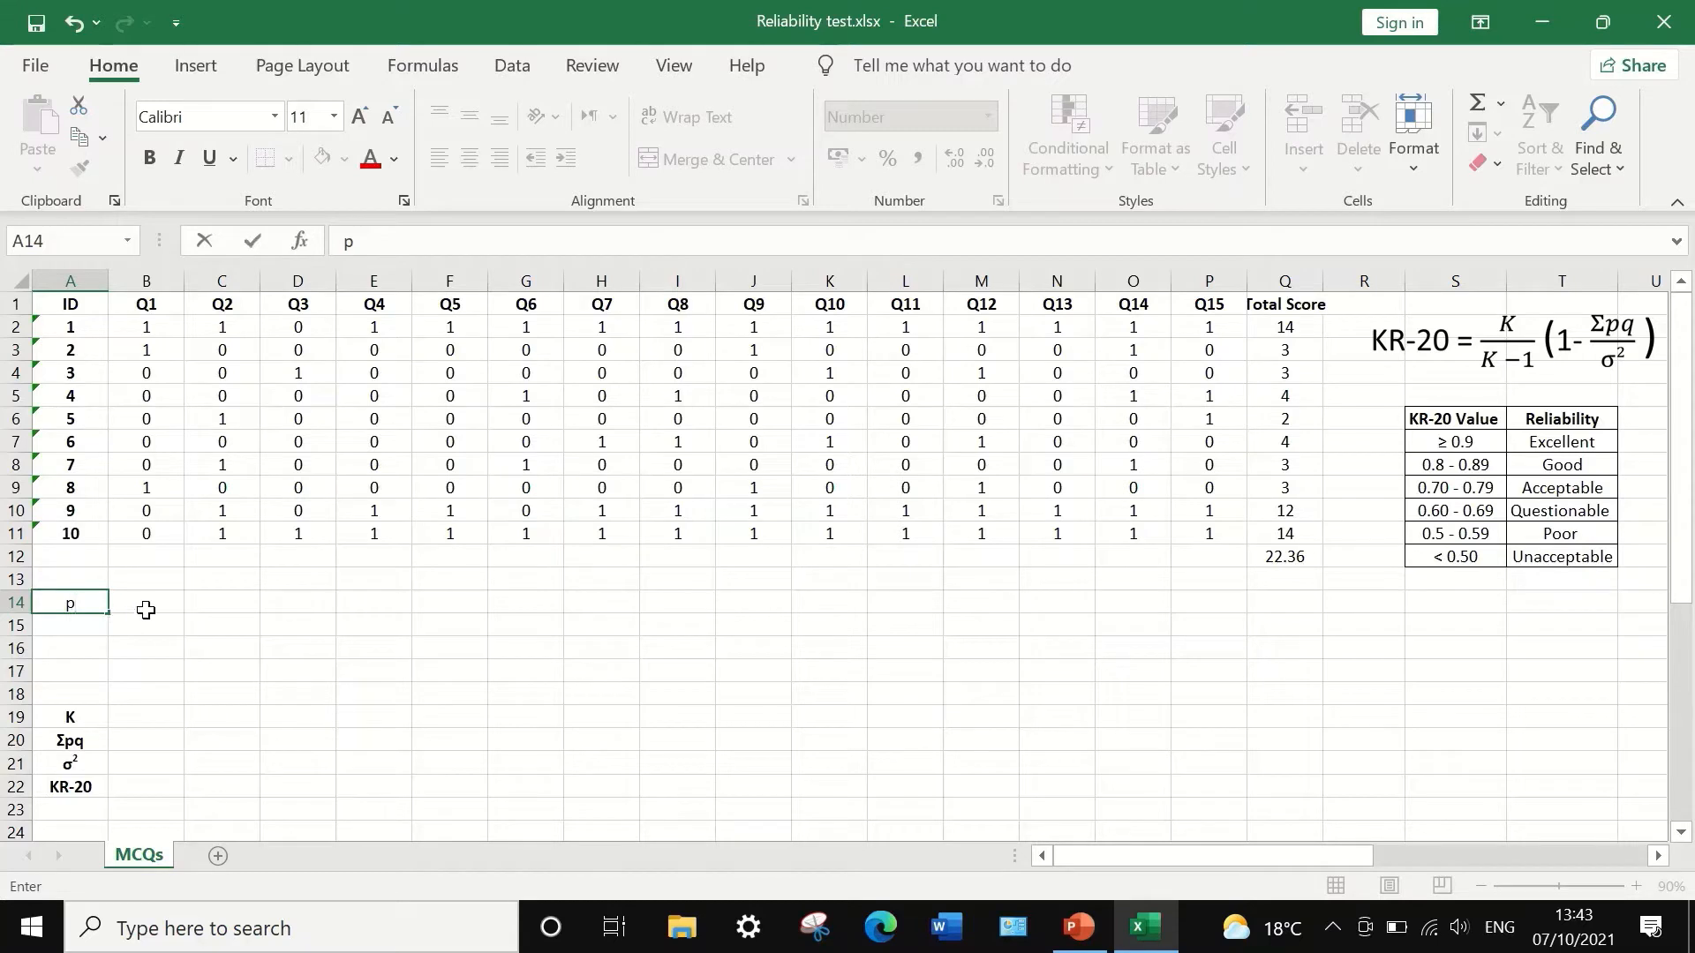
left_click(141, 602)
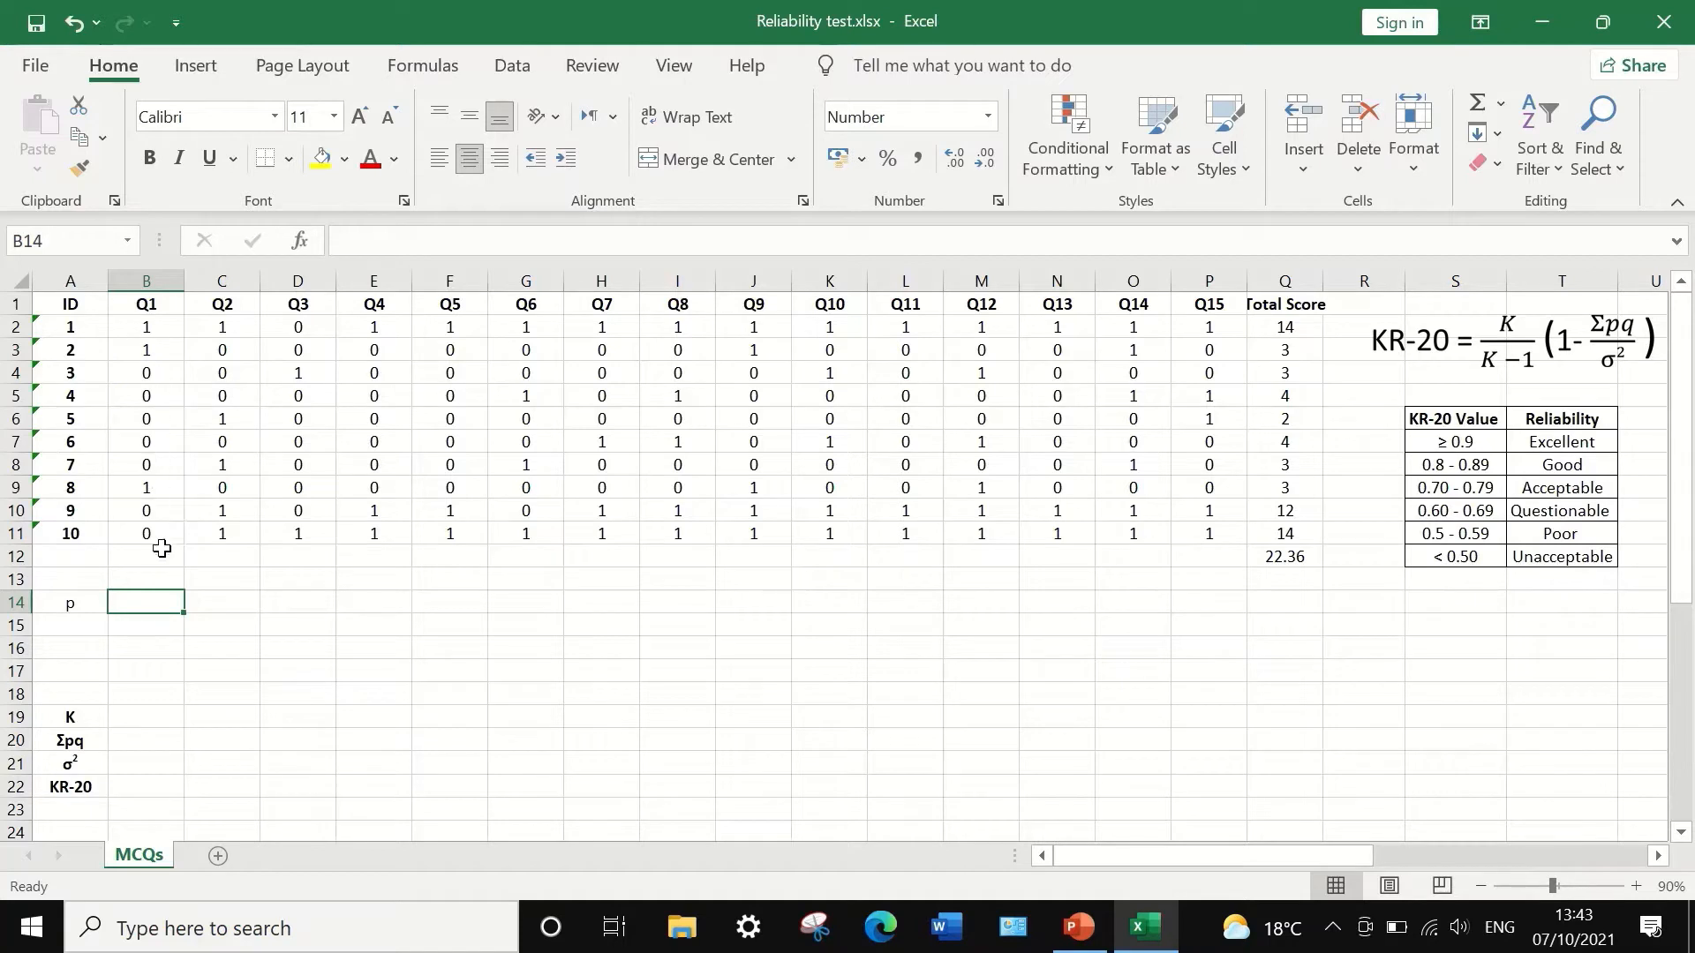
left_click(1500, 108)
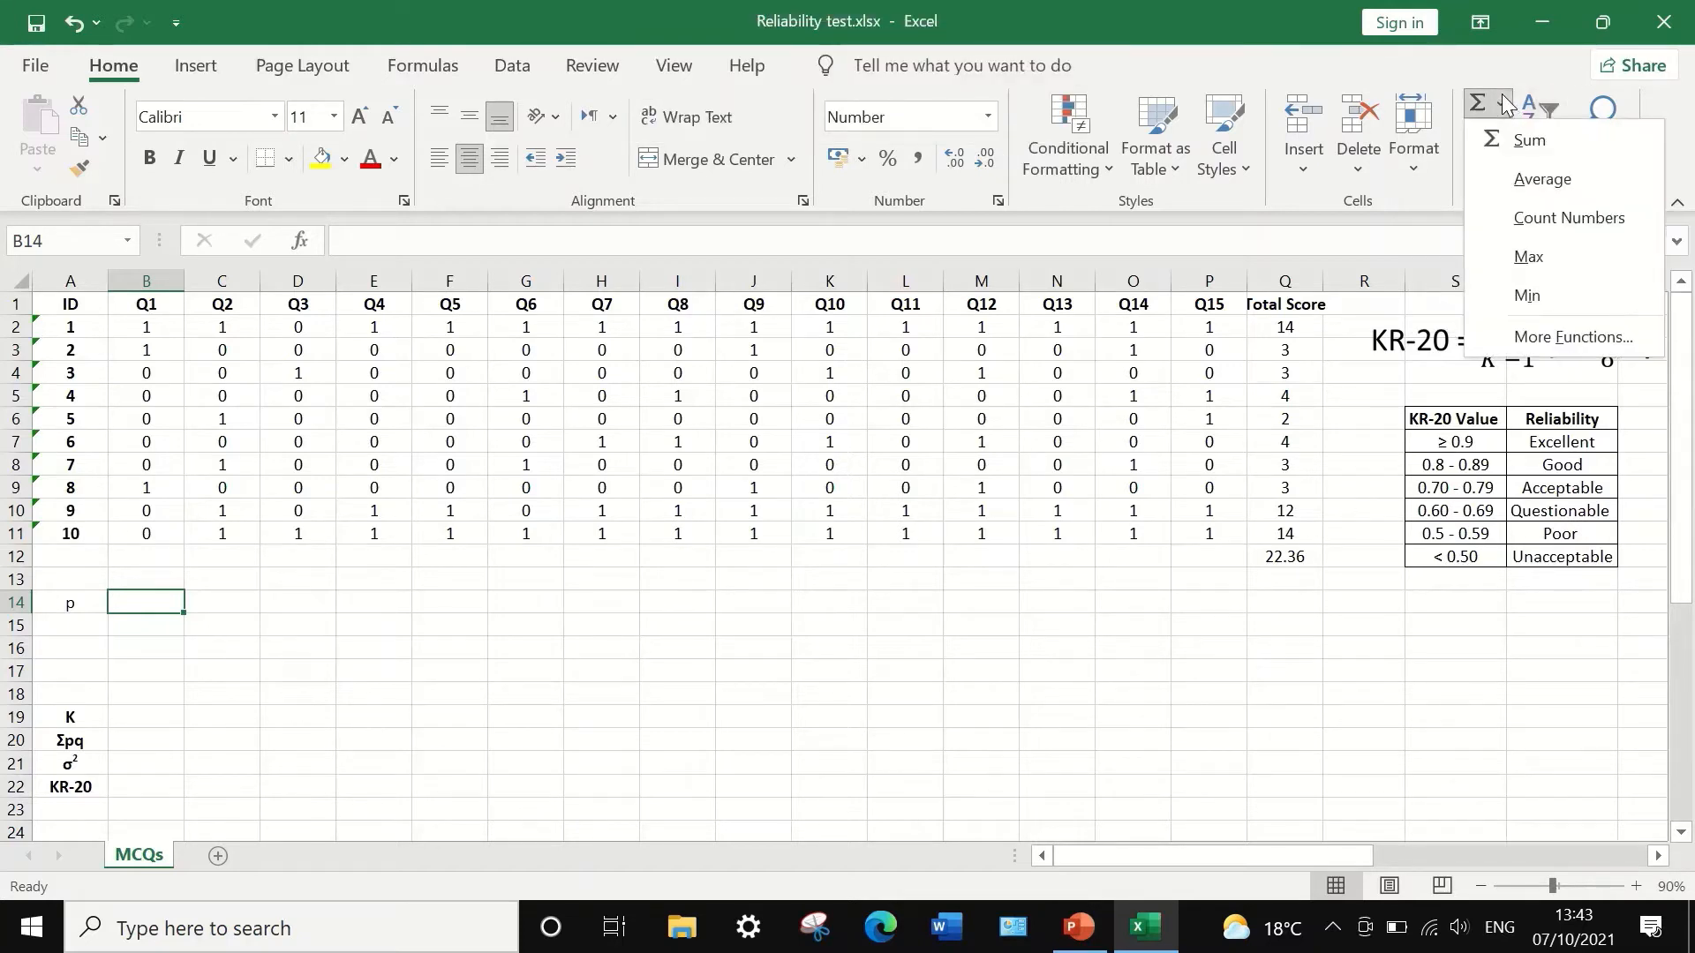
left_click(1510, 183)
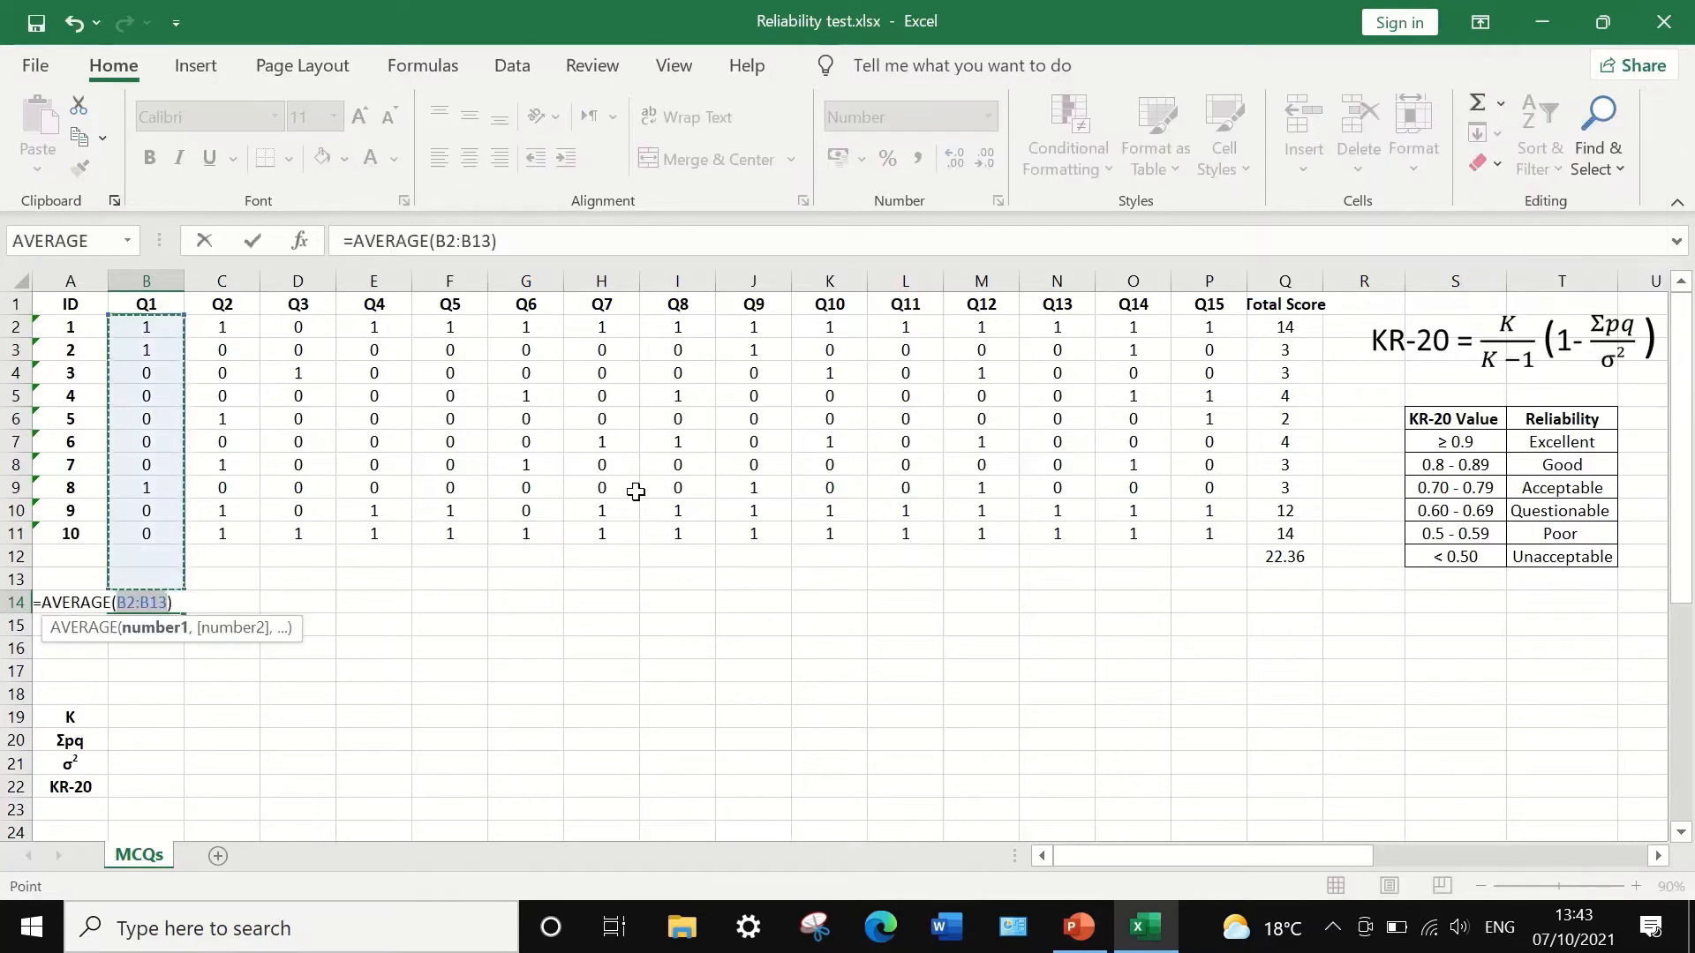
left_click_drag(146, 328, 138, 534)
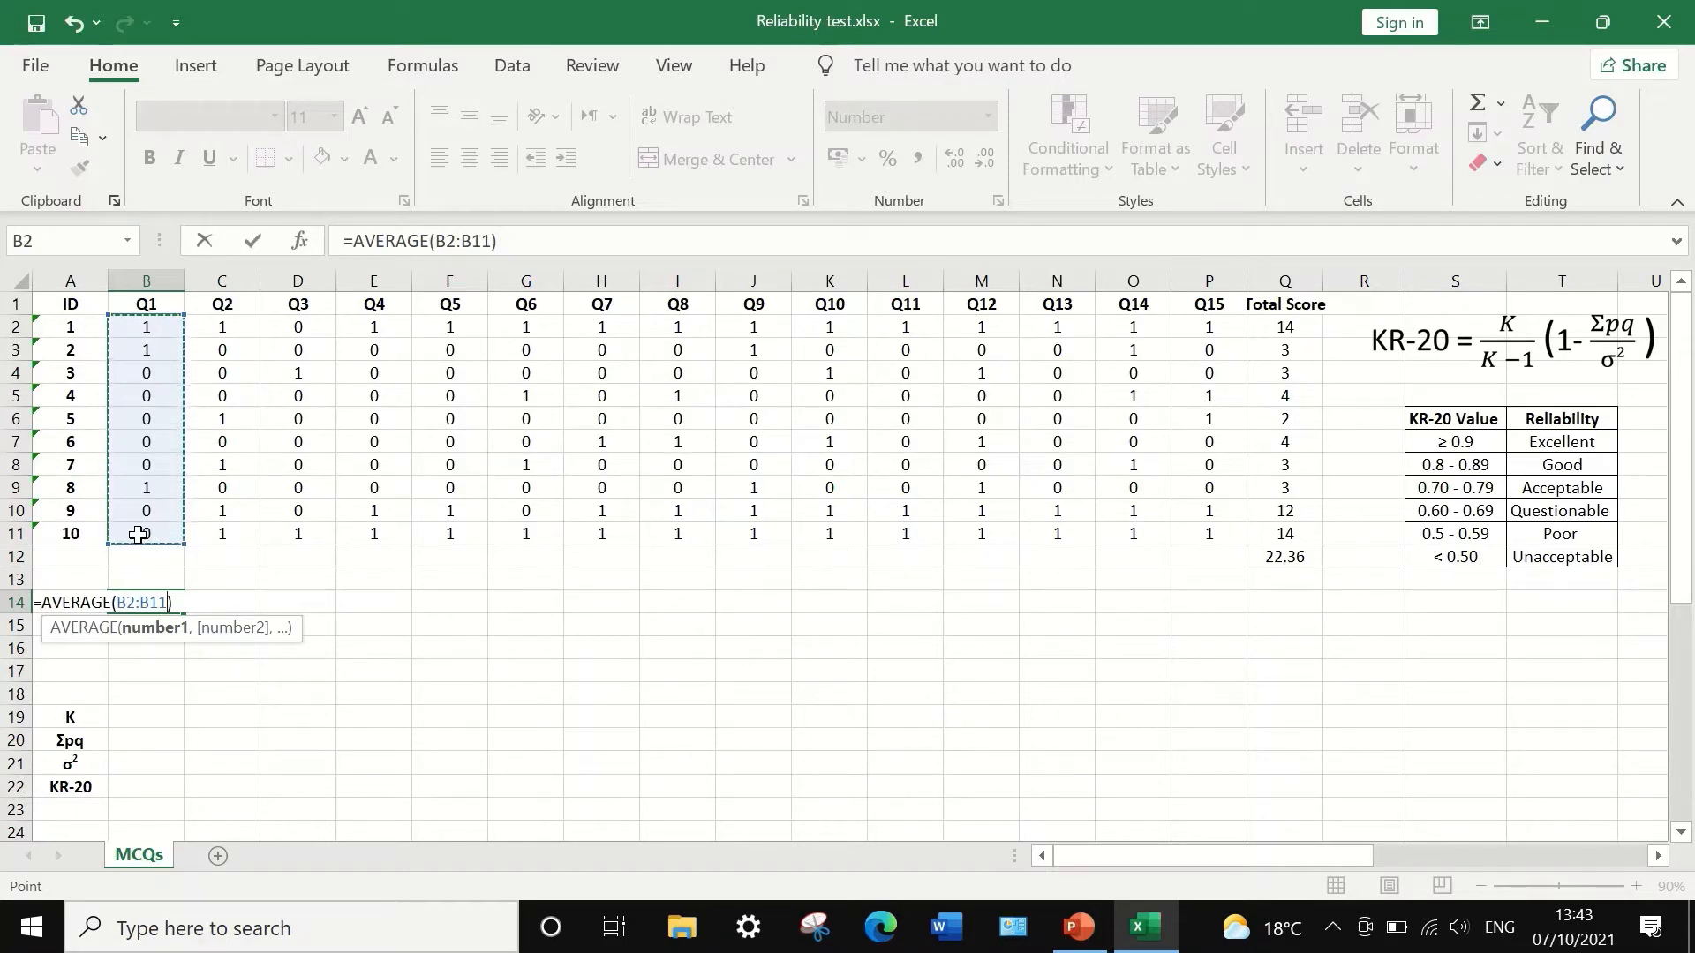
key("Return")
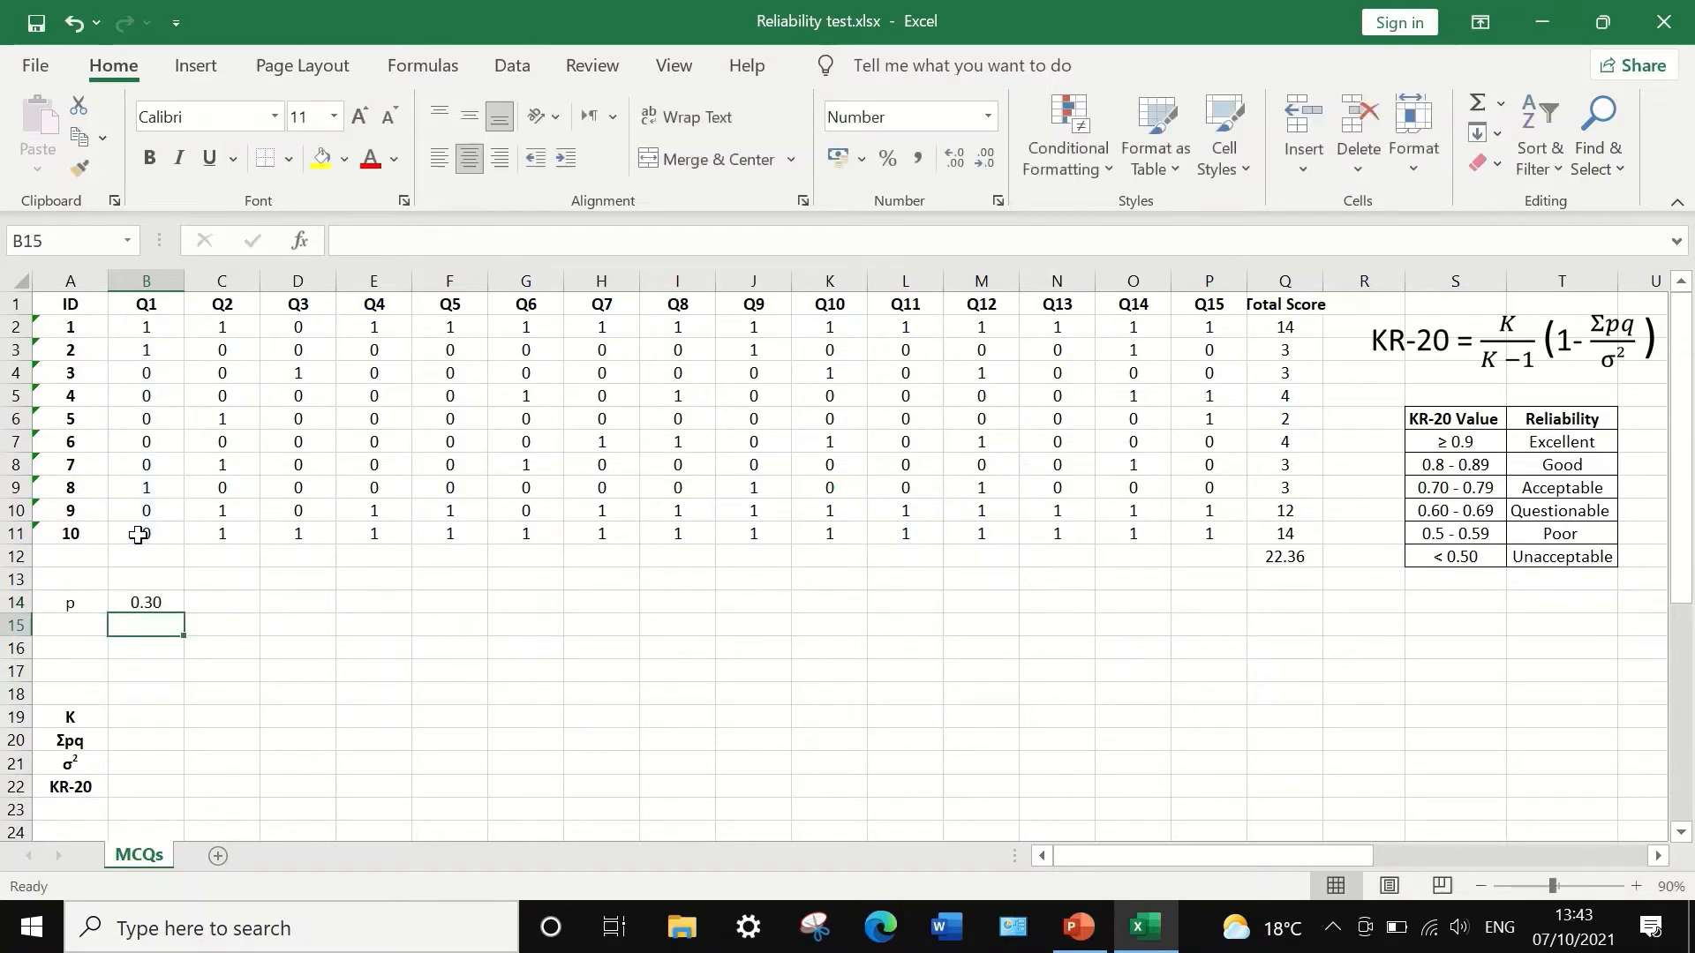
left_click(148, 602)
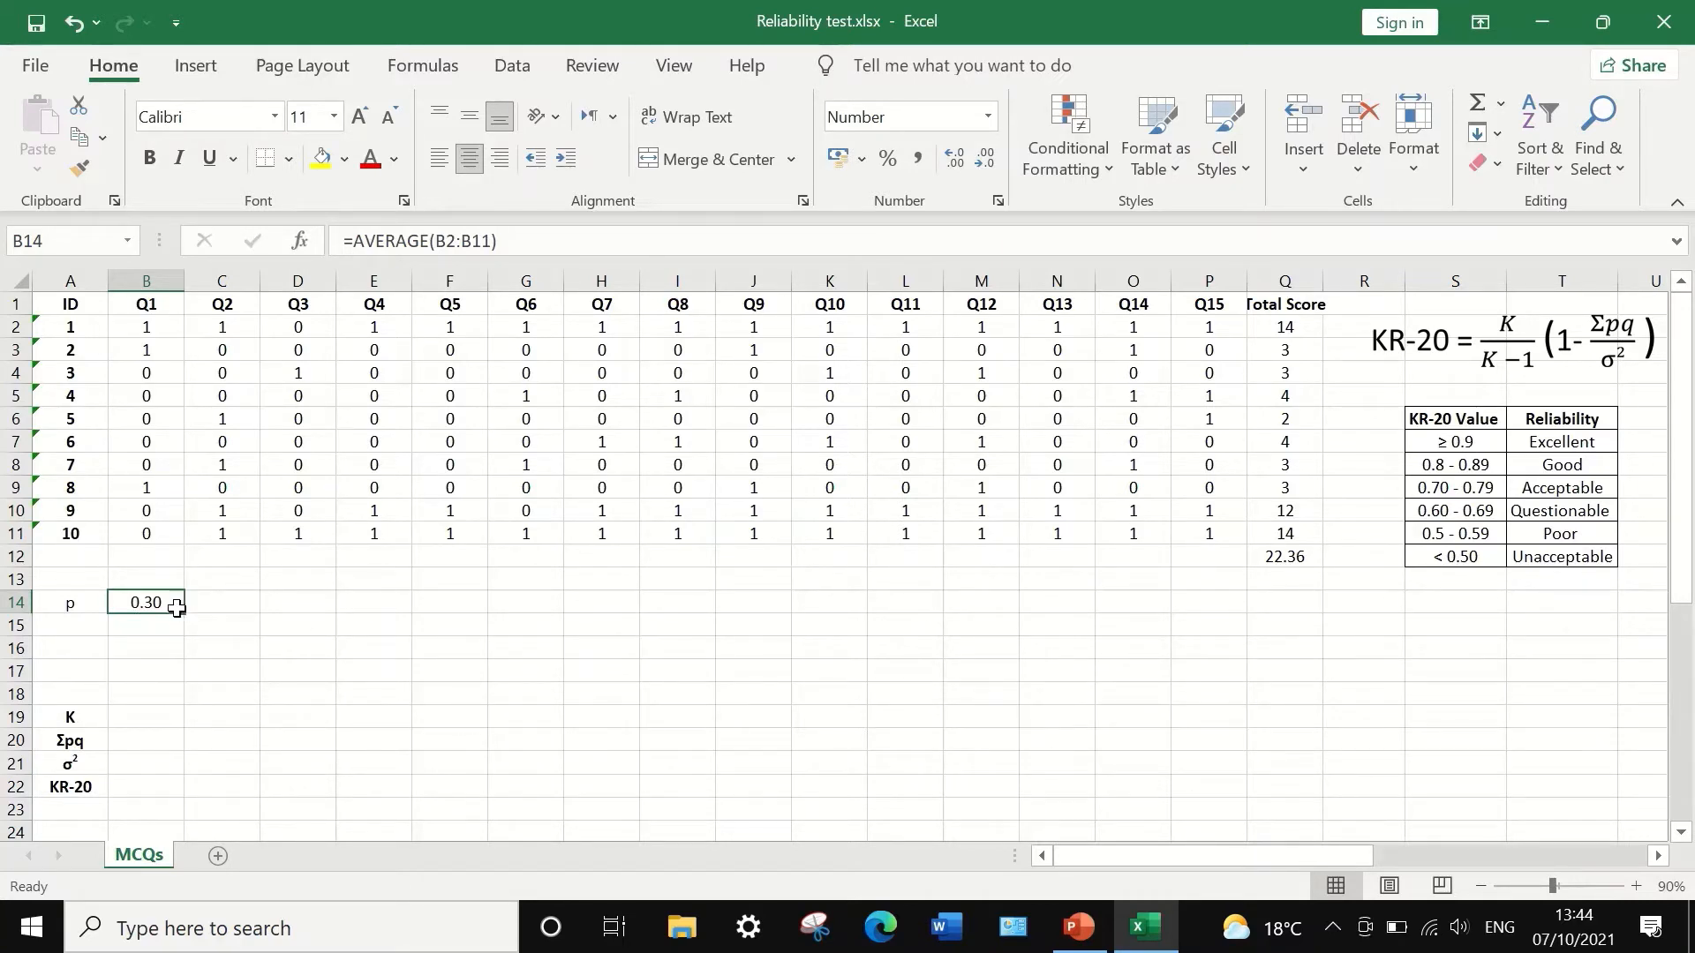
left_click_drag(184, 614, 1227, 624)
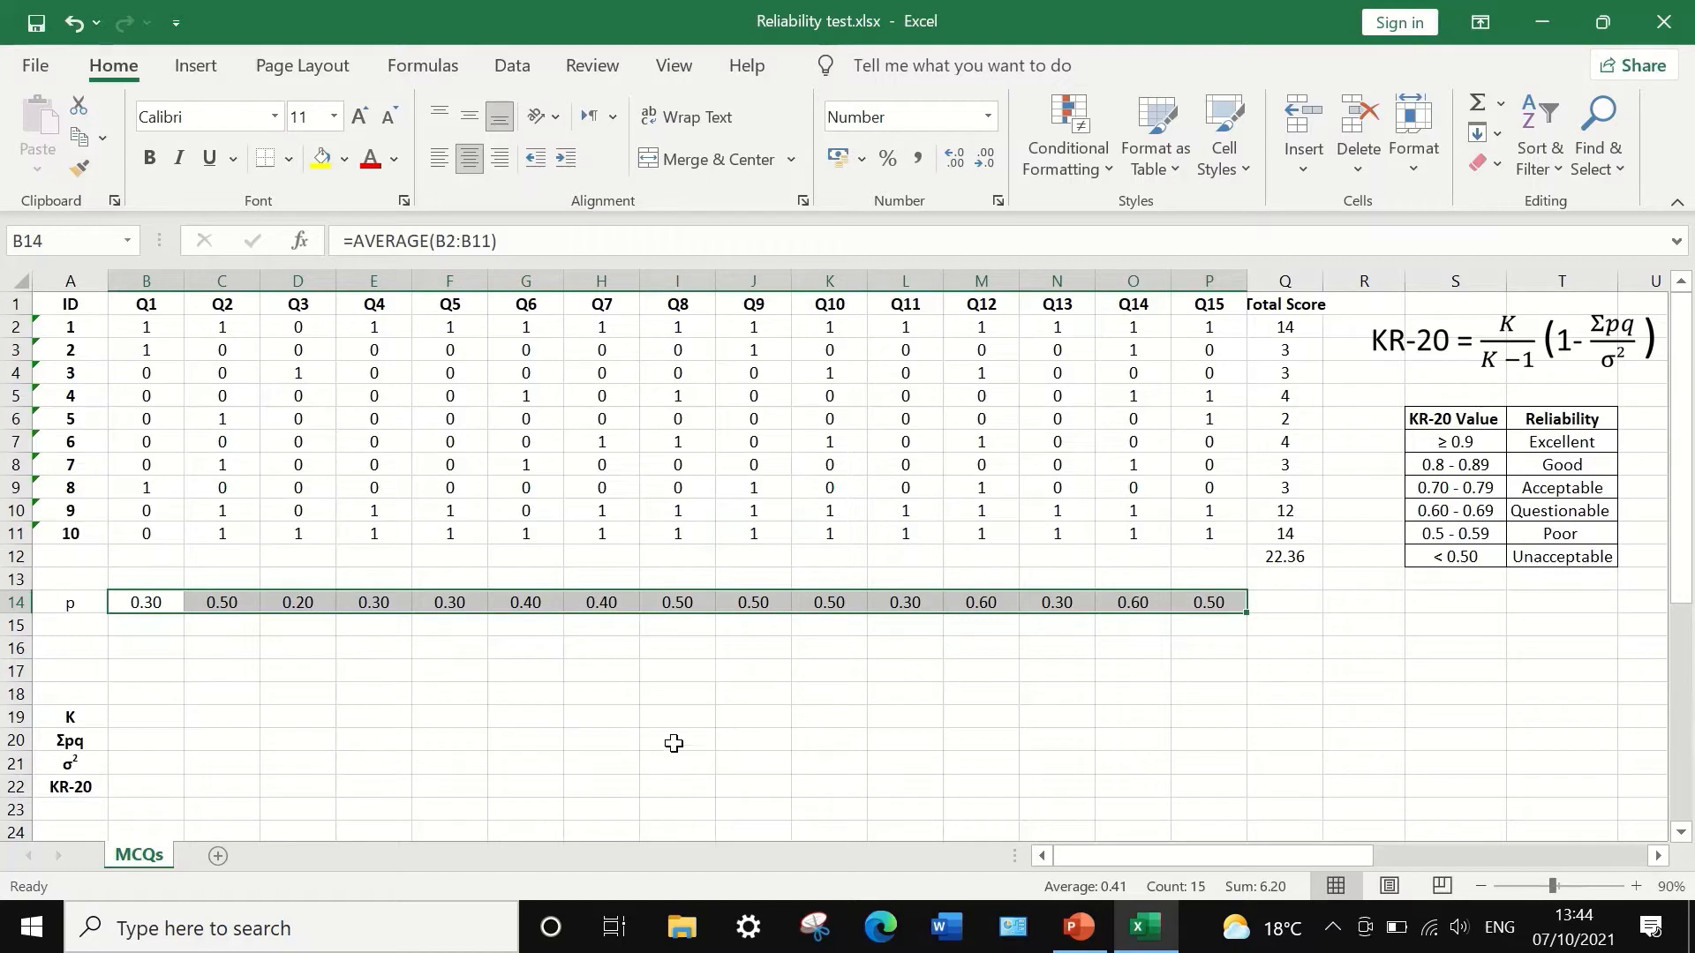
Label A15 "q" and enter the formula =1-B14 in B15.
left_click(68, 627)
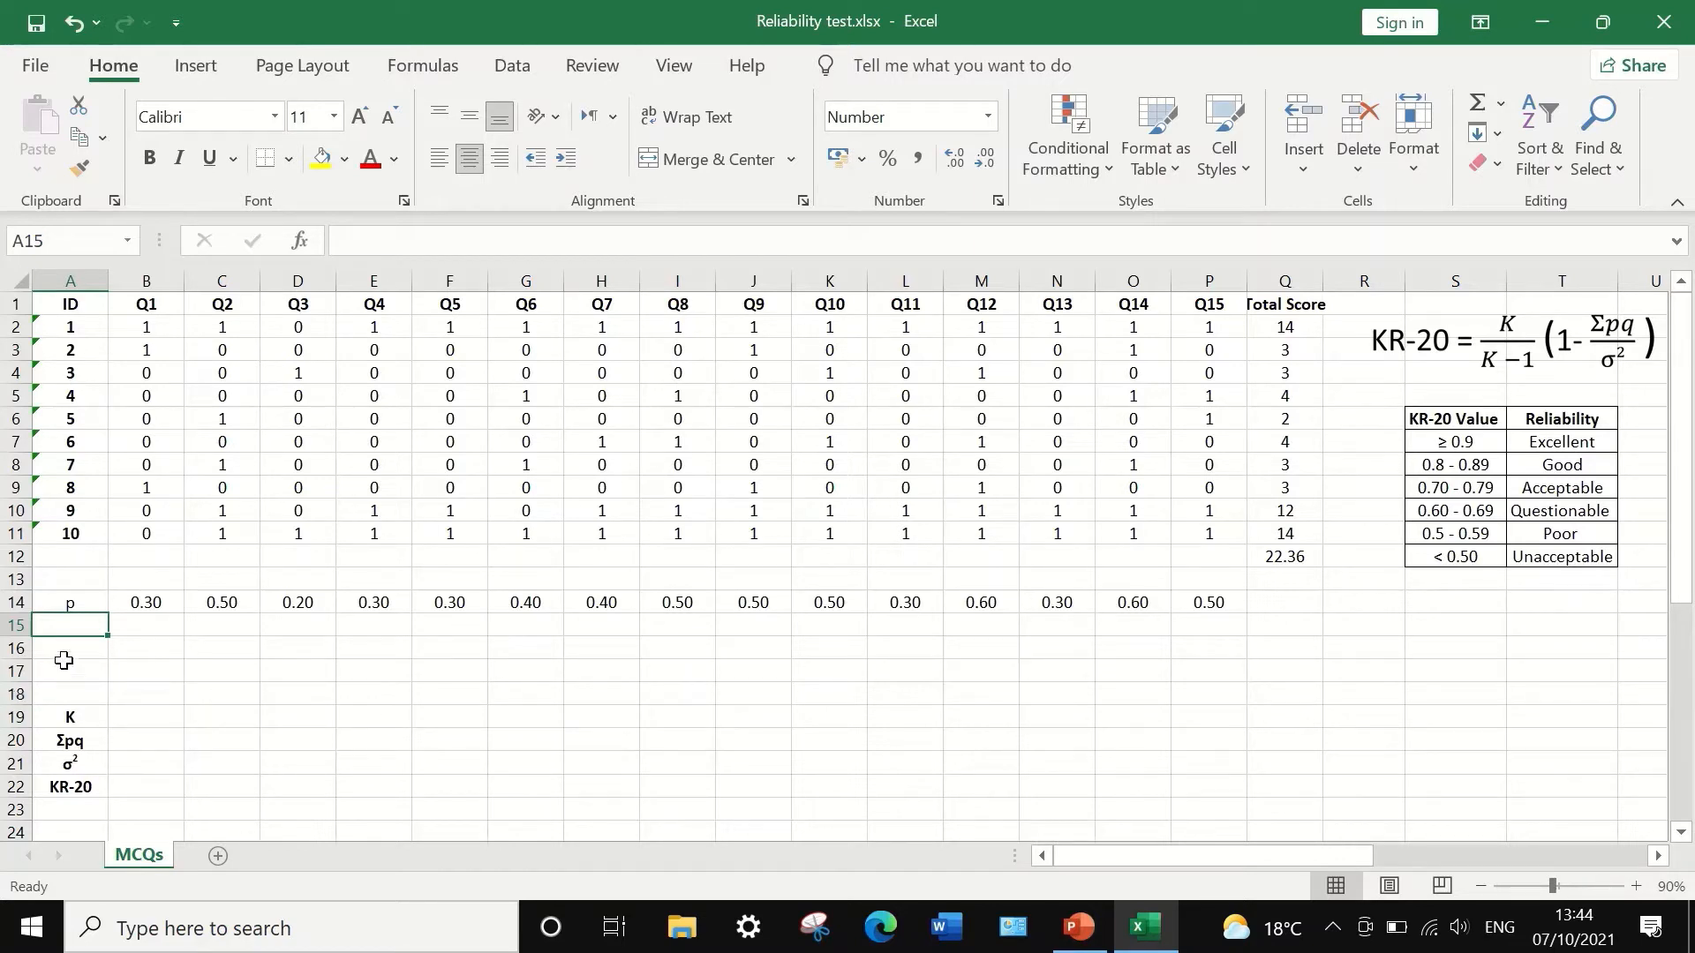
type("q")
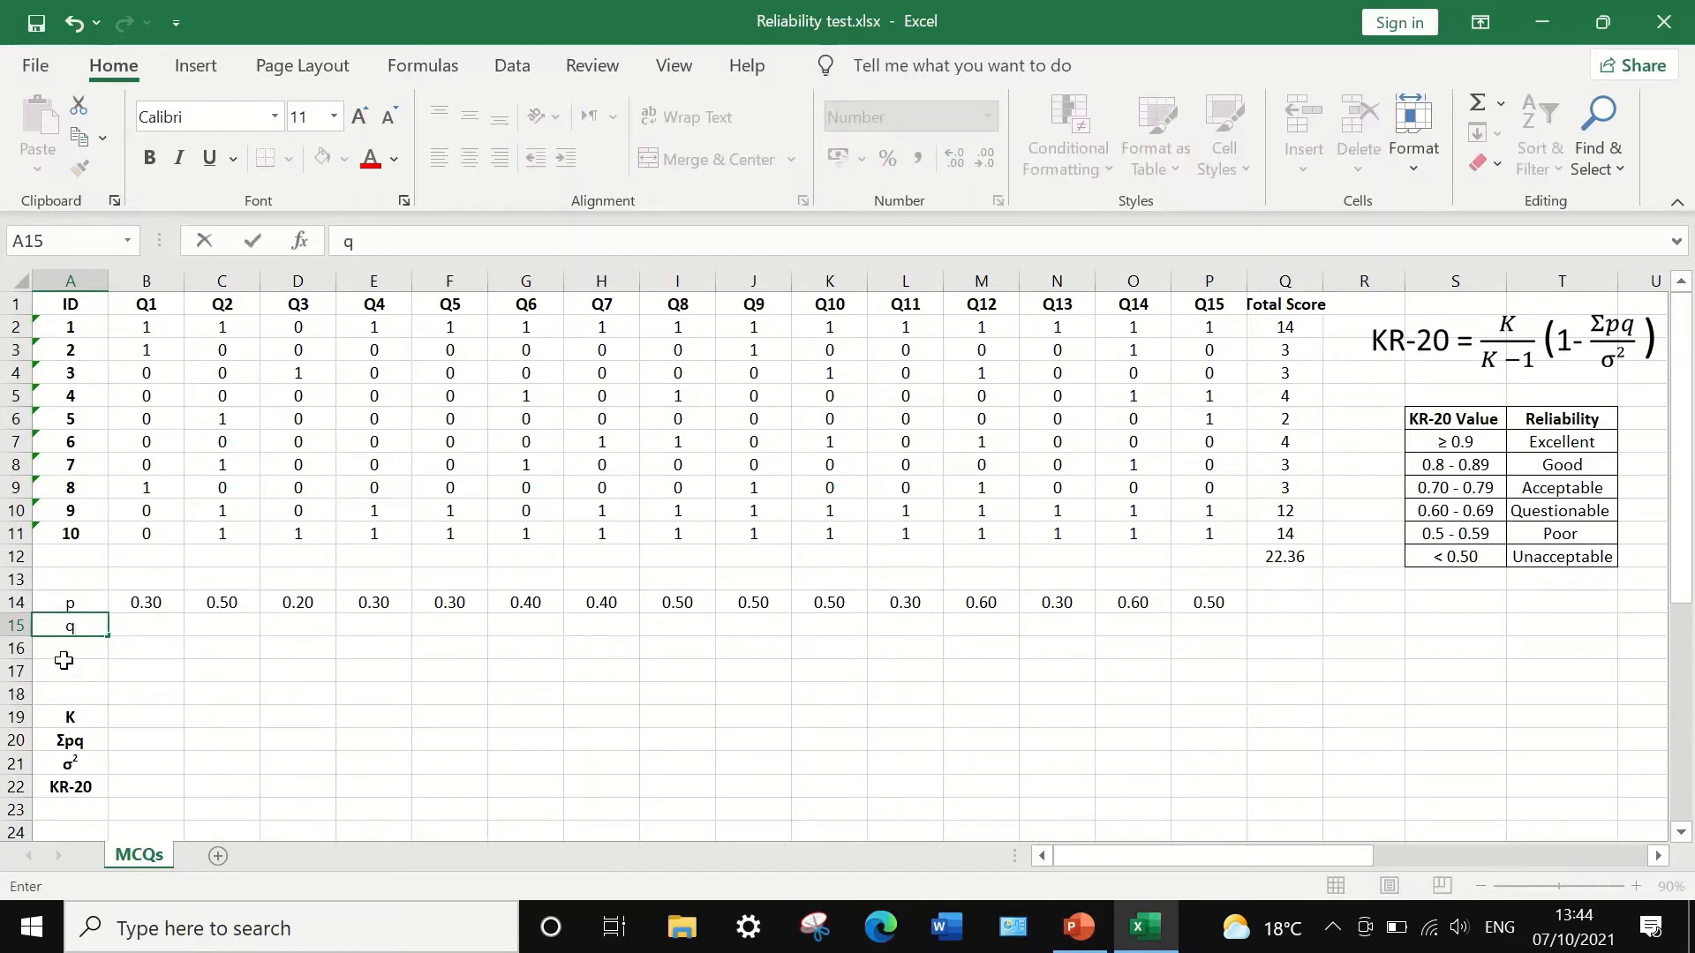
left_click(154, 624)
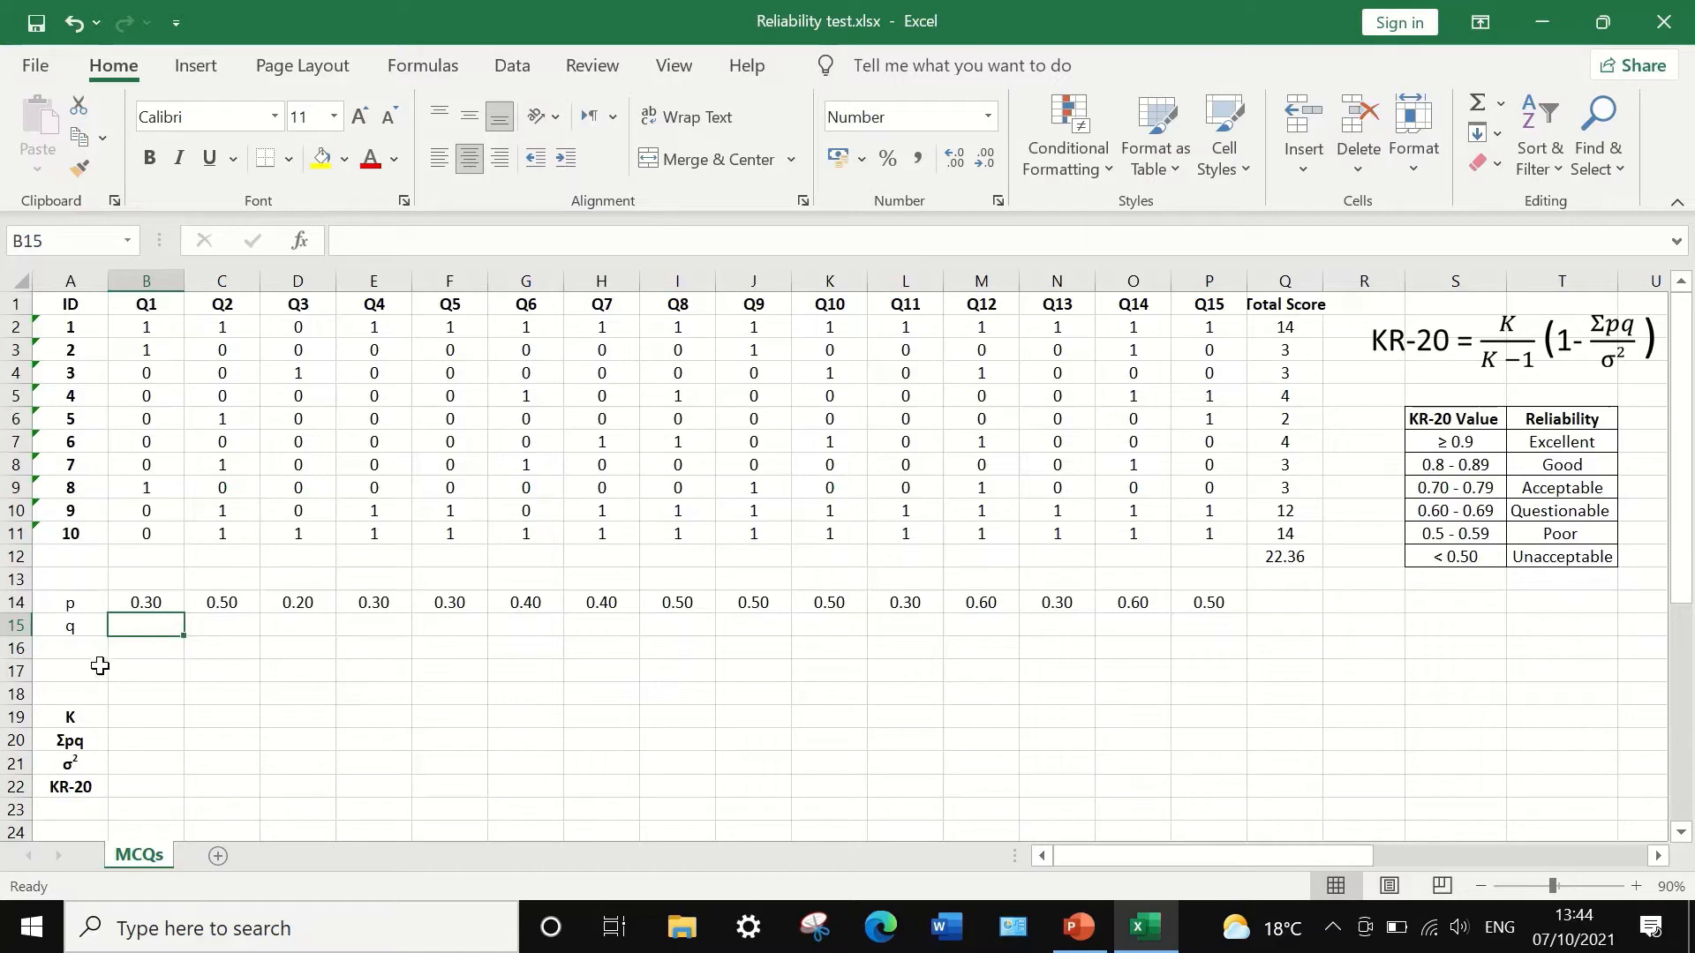
type("=")
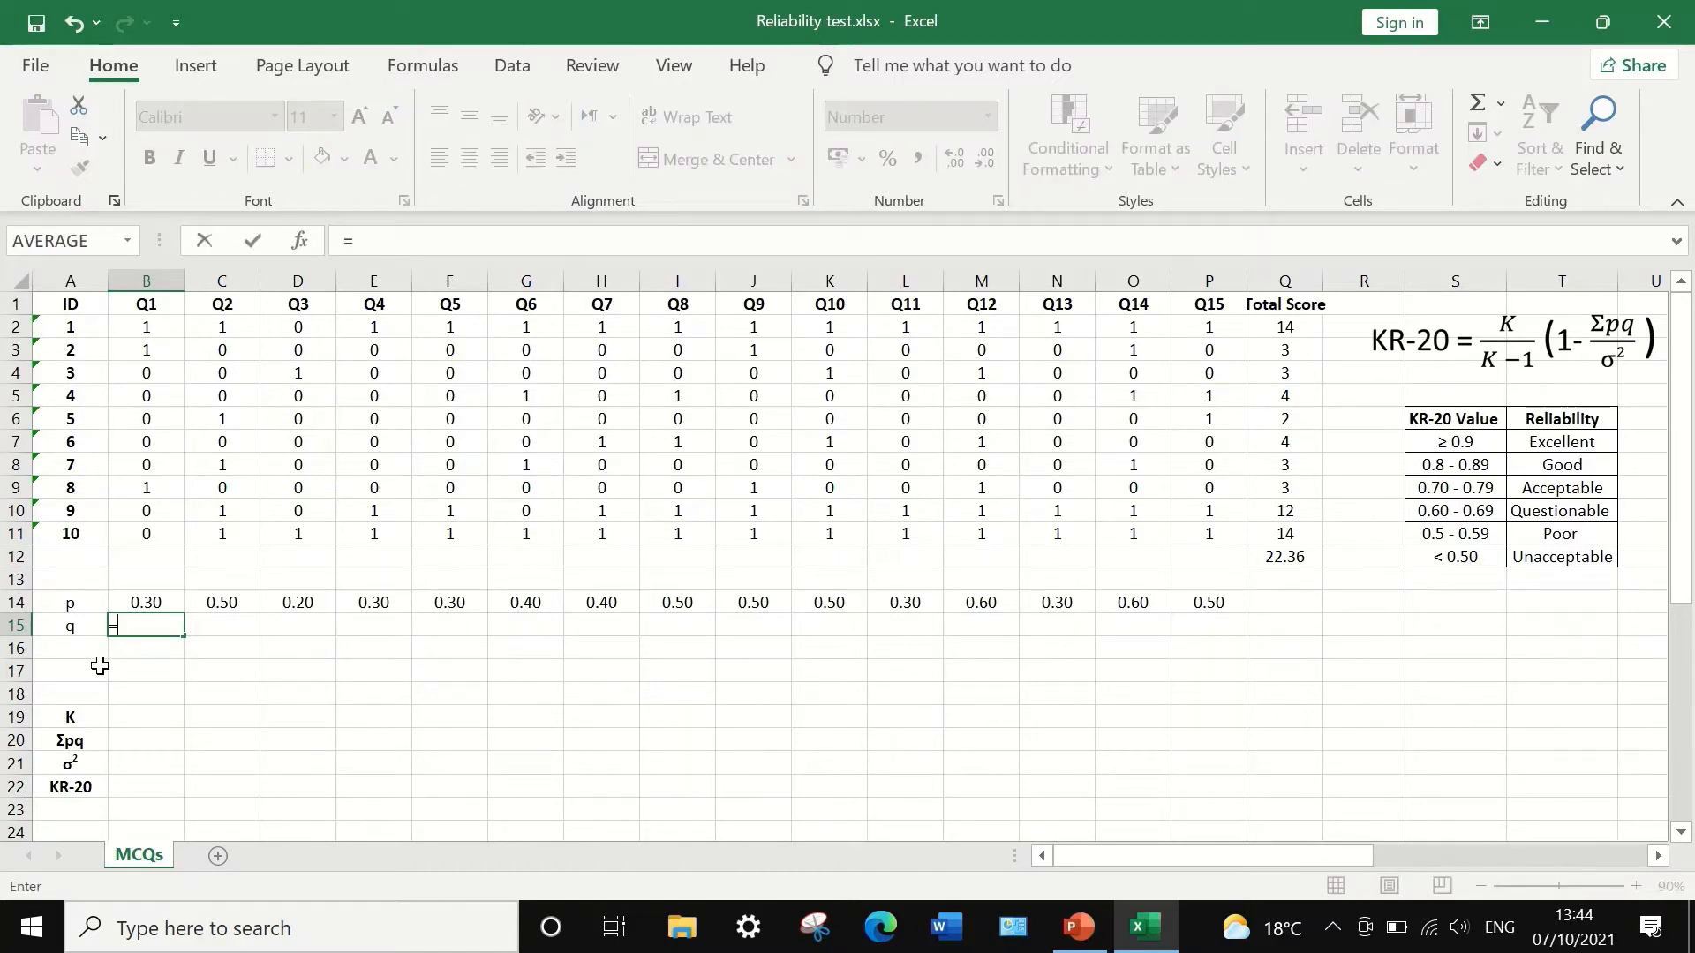
type("1")
type("-")
left_click(152, 600)
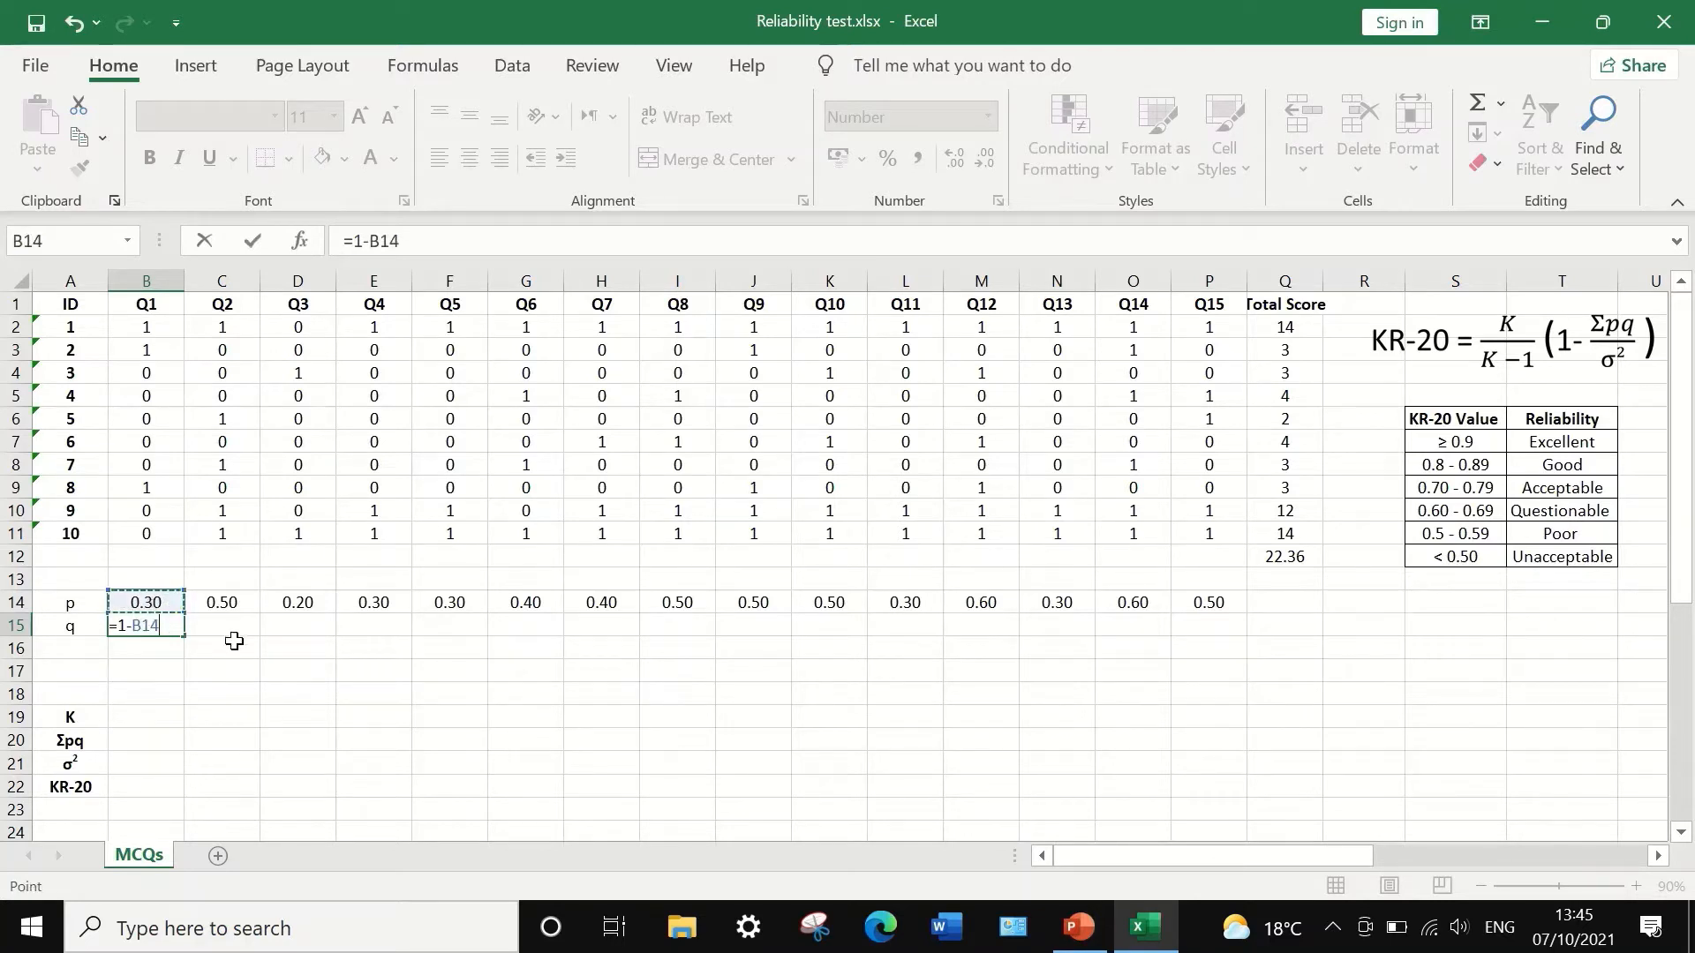
key("Return")
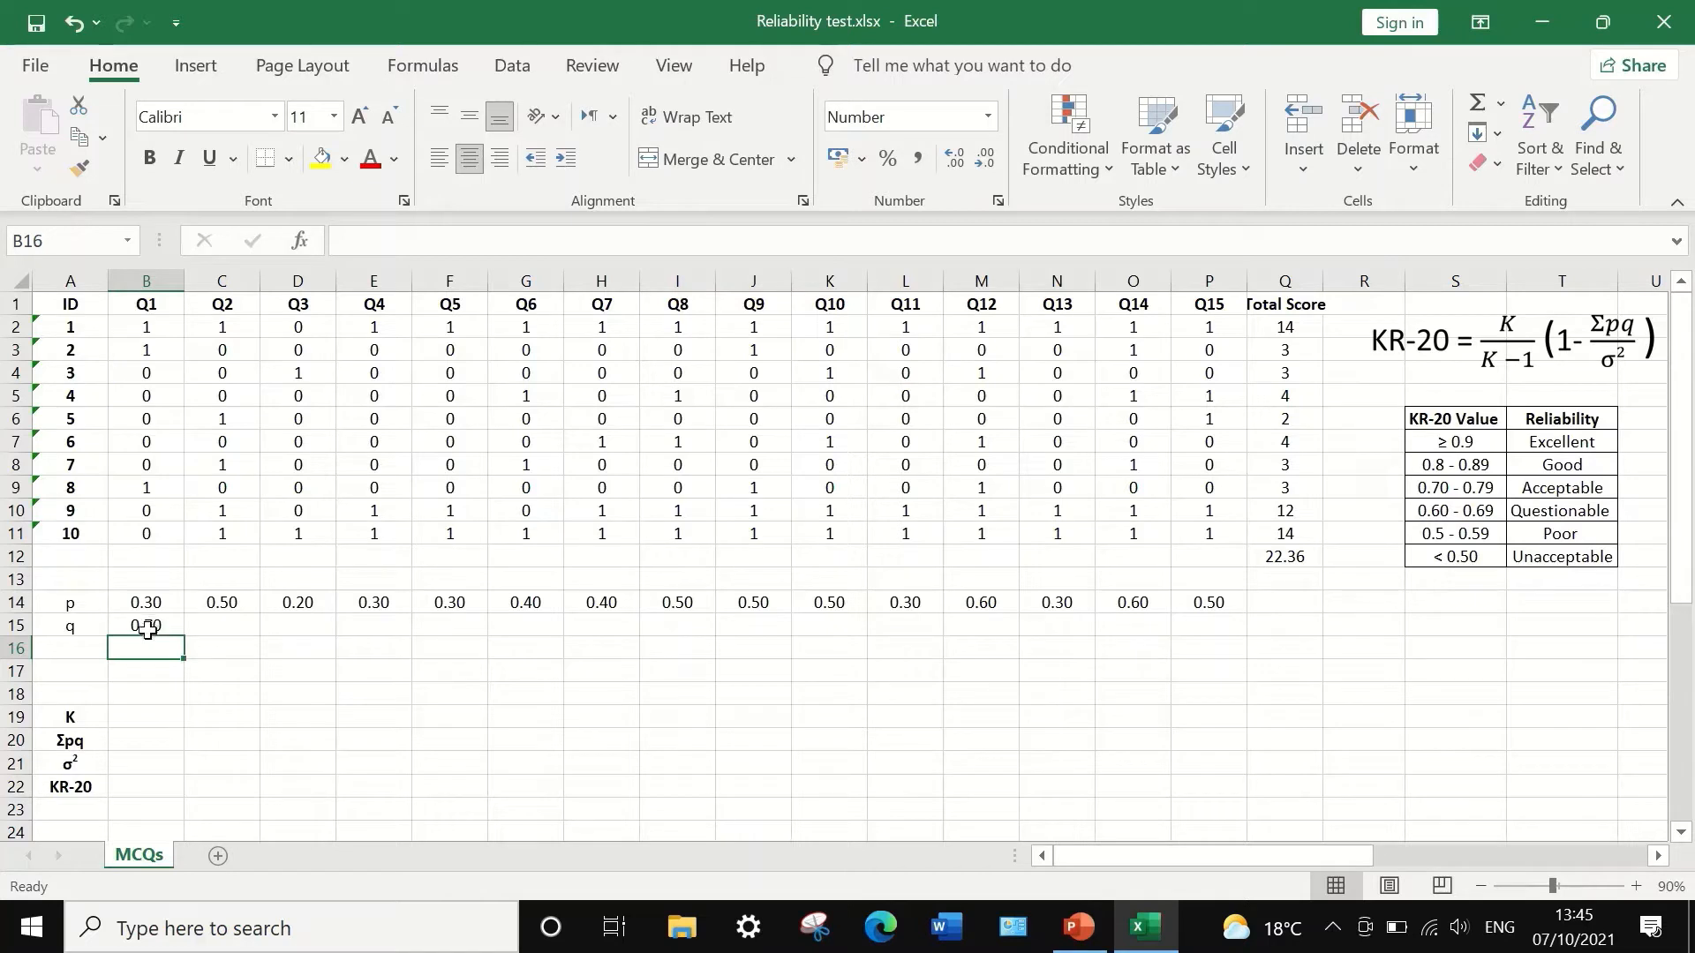
Copy the q formula from B15 across to P15 for the remaining questions.
left_click(148, 627)
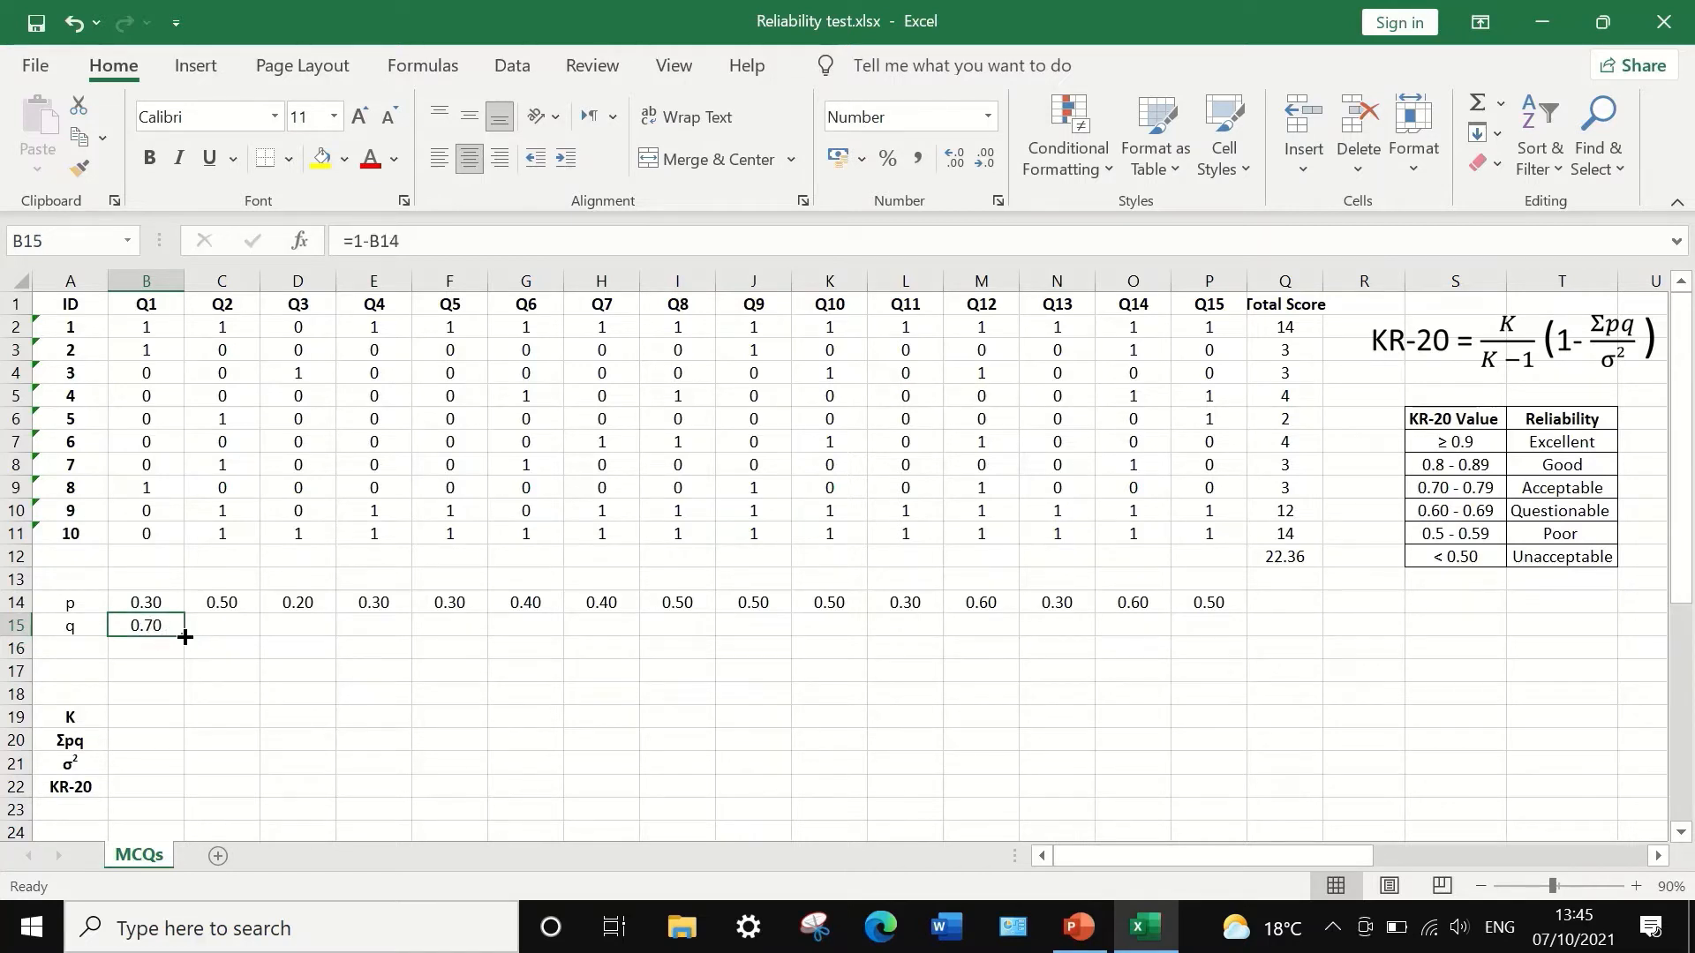
left_click_drag(183, 636, 183, 636)
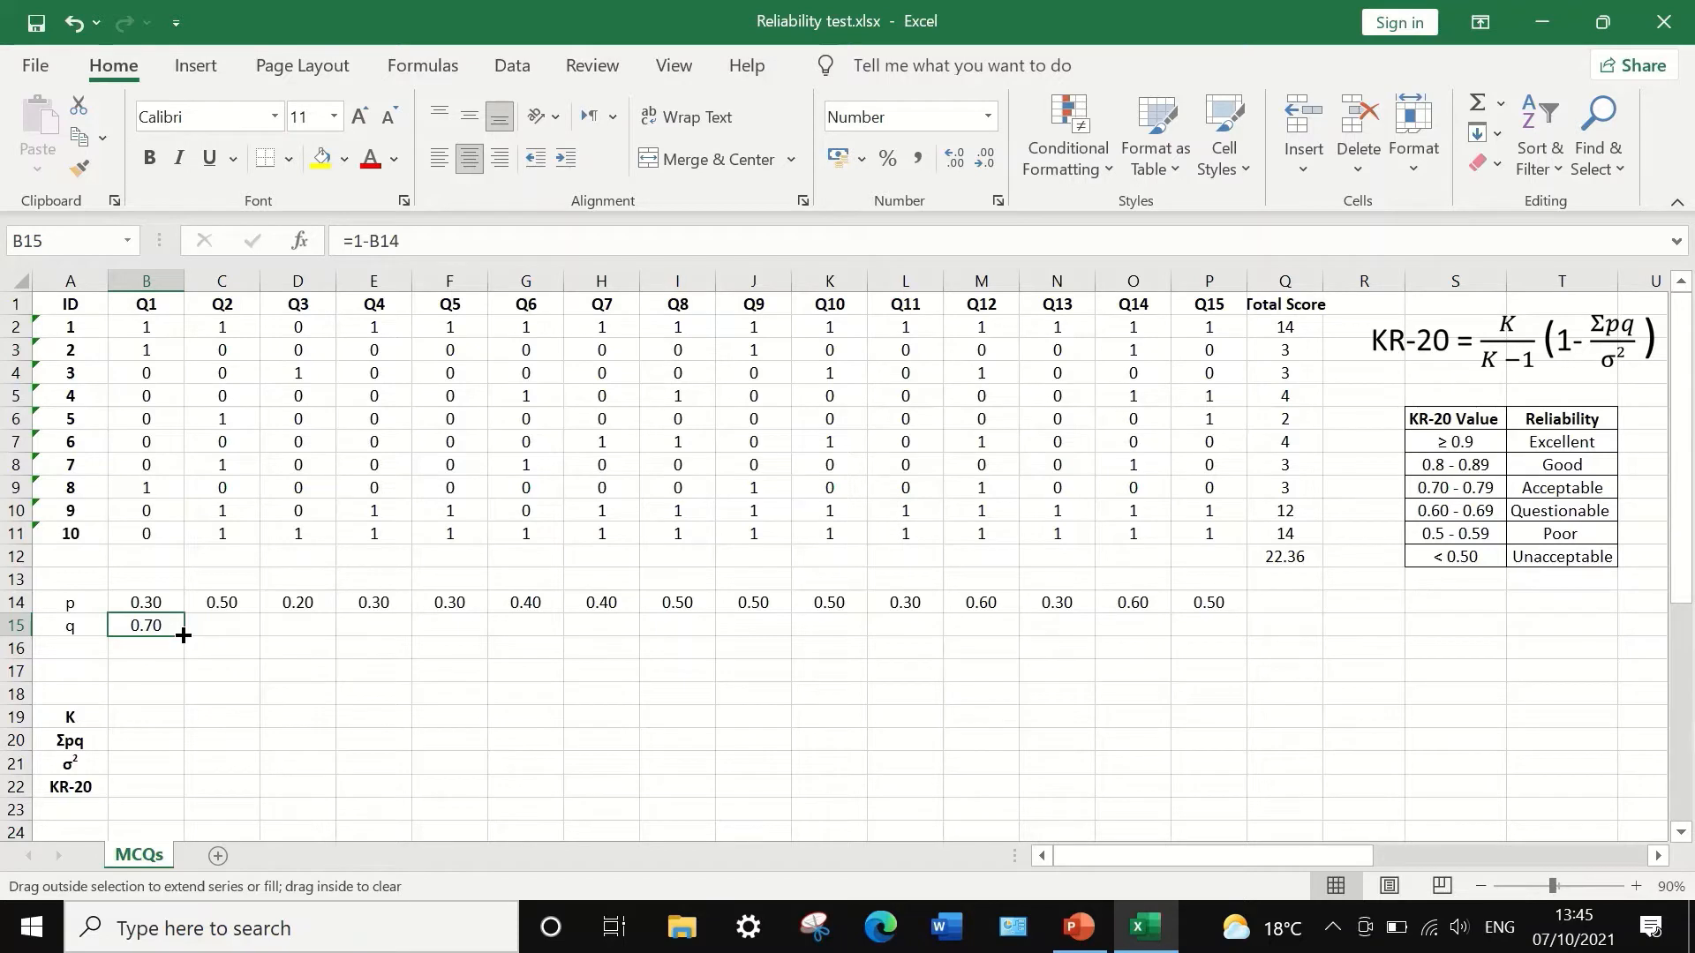
left_click_drag(183, 636, 1212, 632)
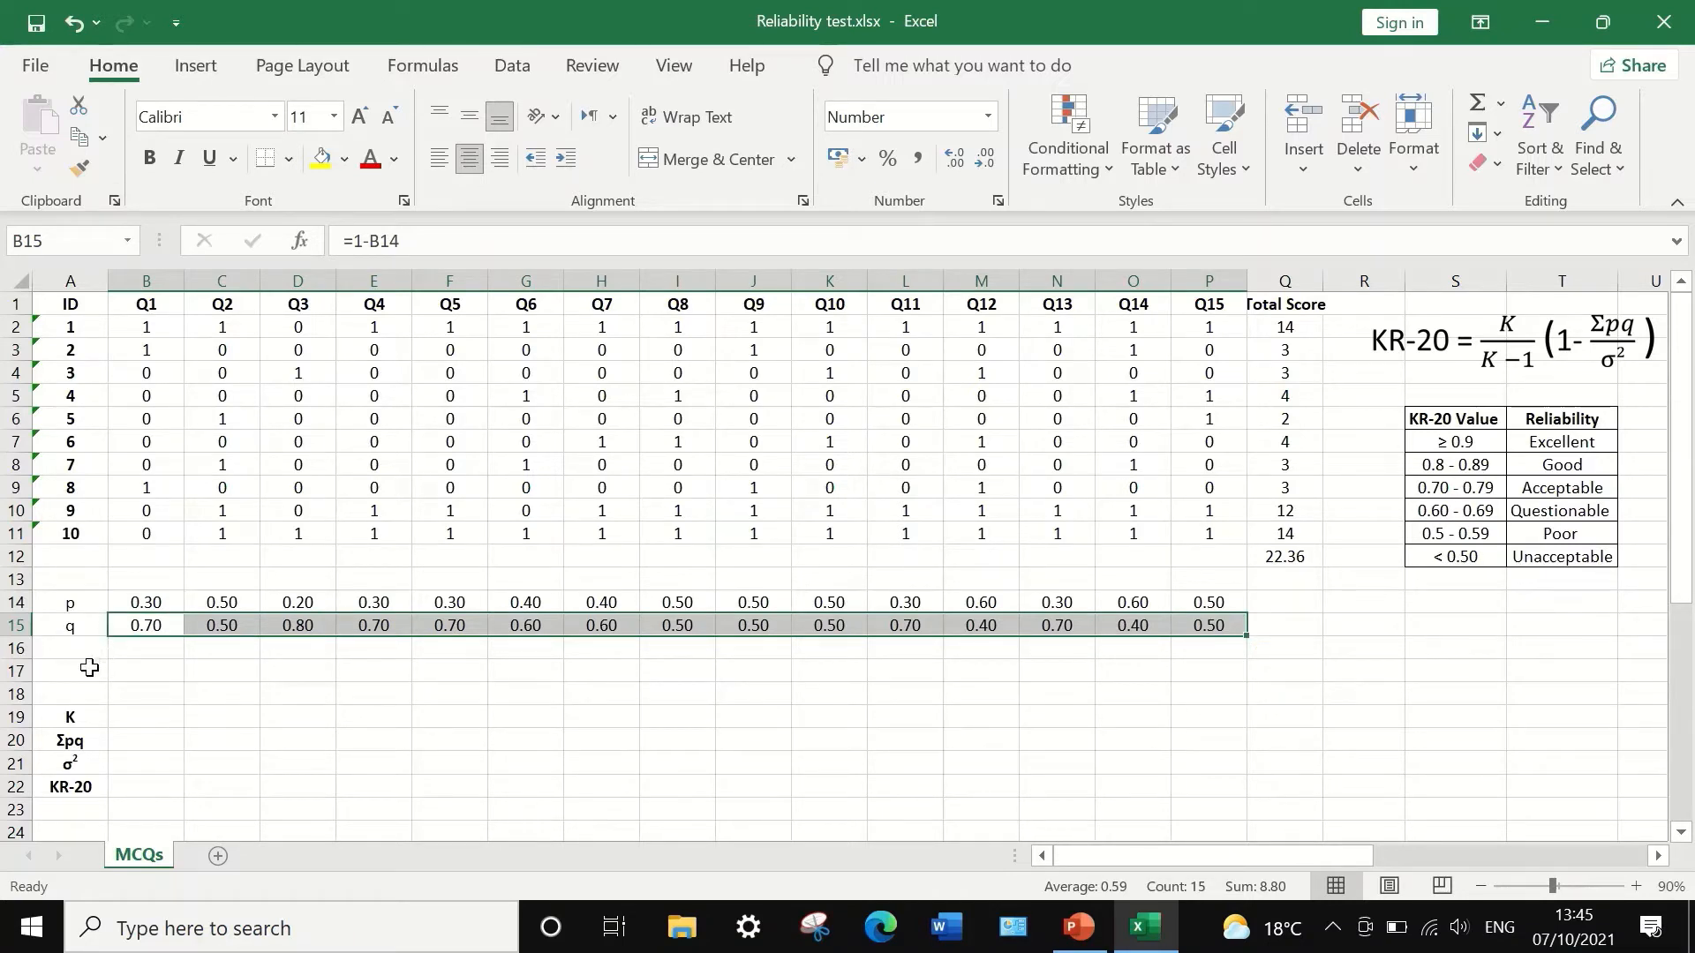
Label A16 "pq" and enter the formula =B14*B15 in B16.
left_click(78, 651)
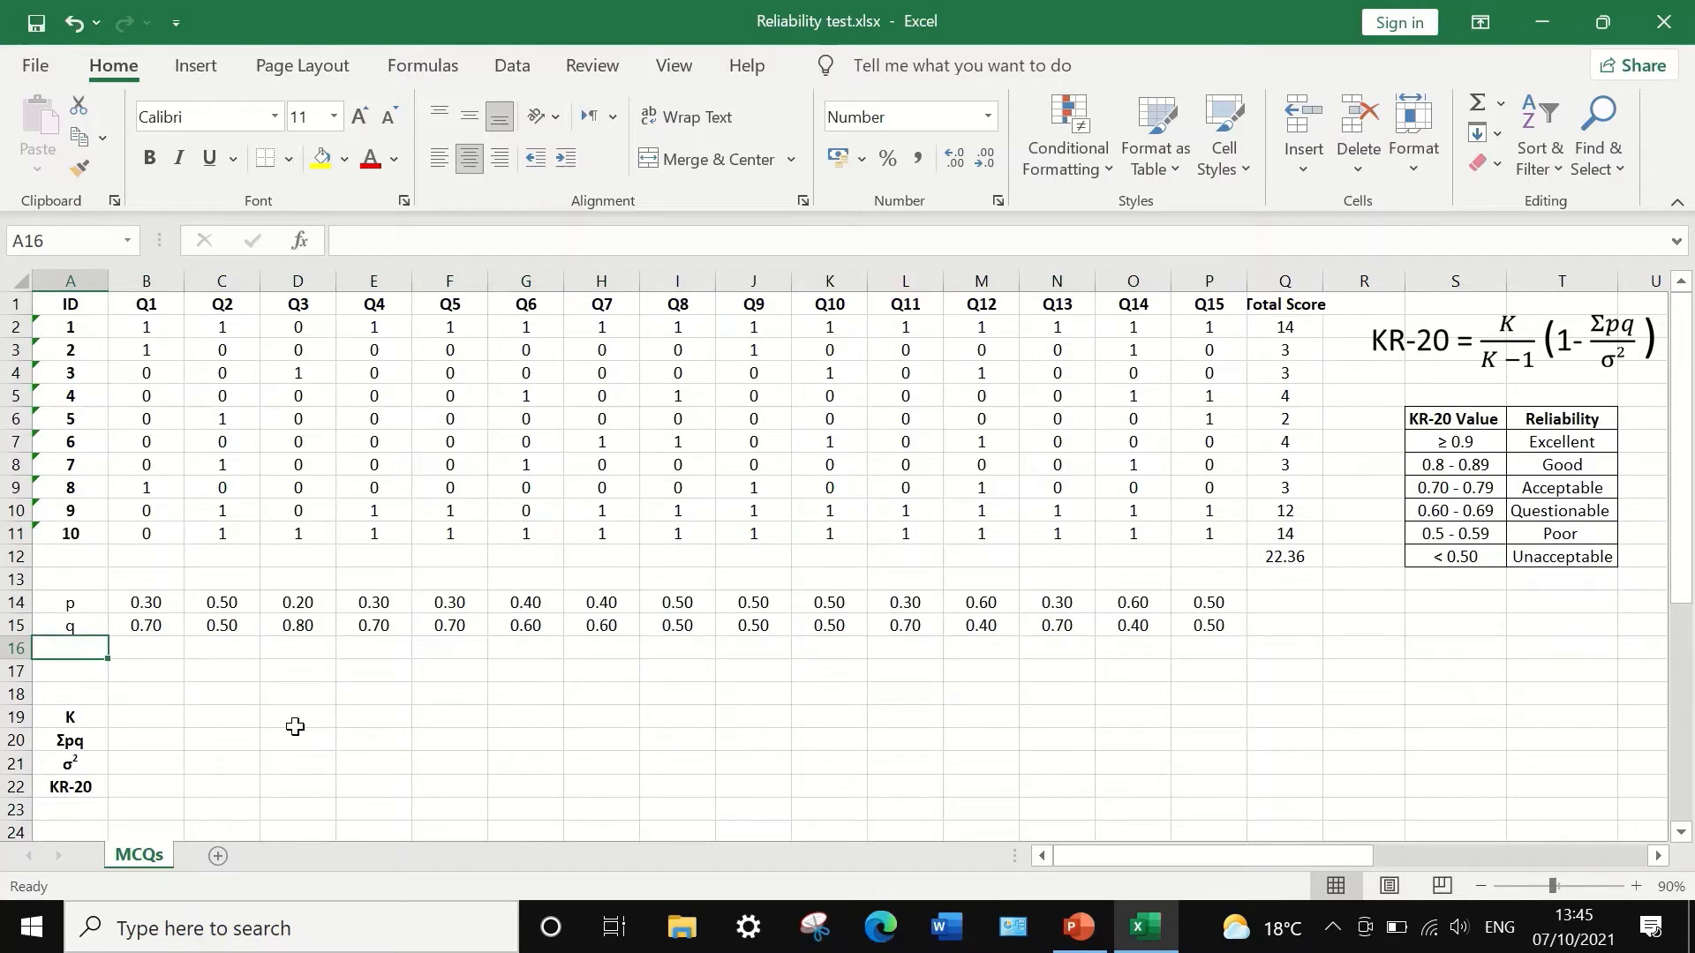
type("p")
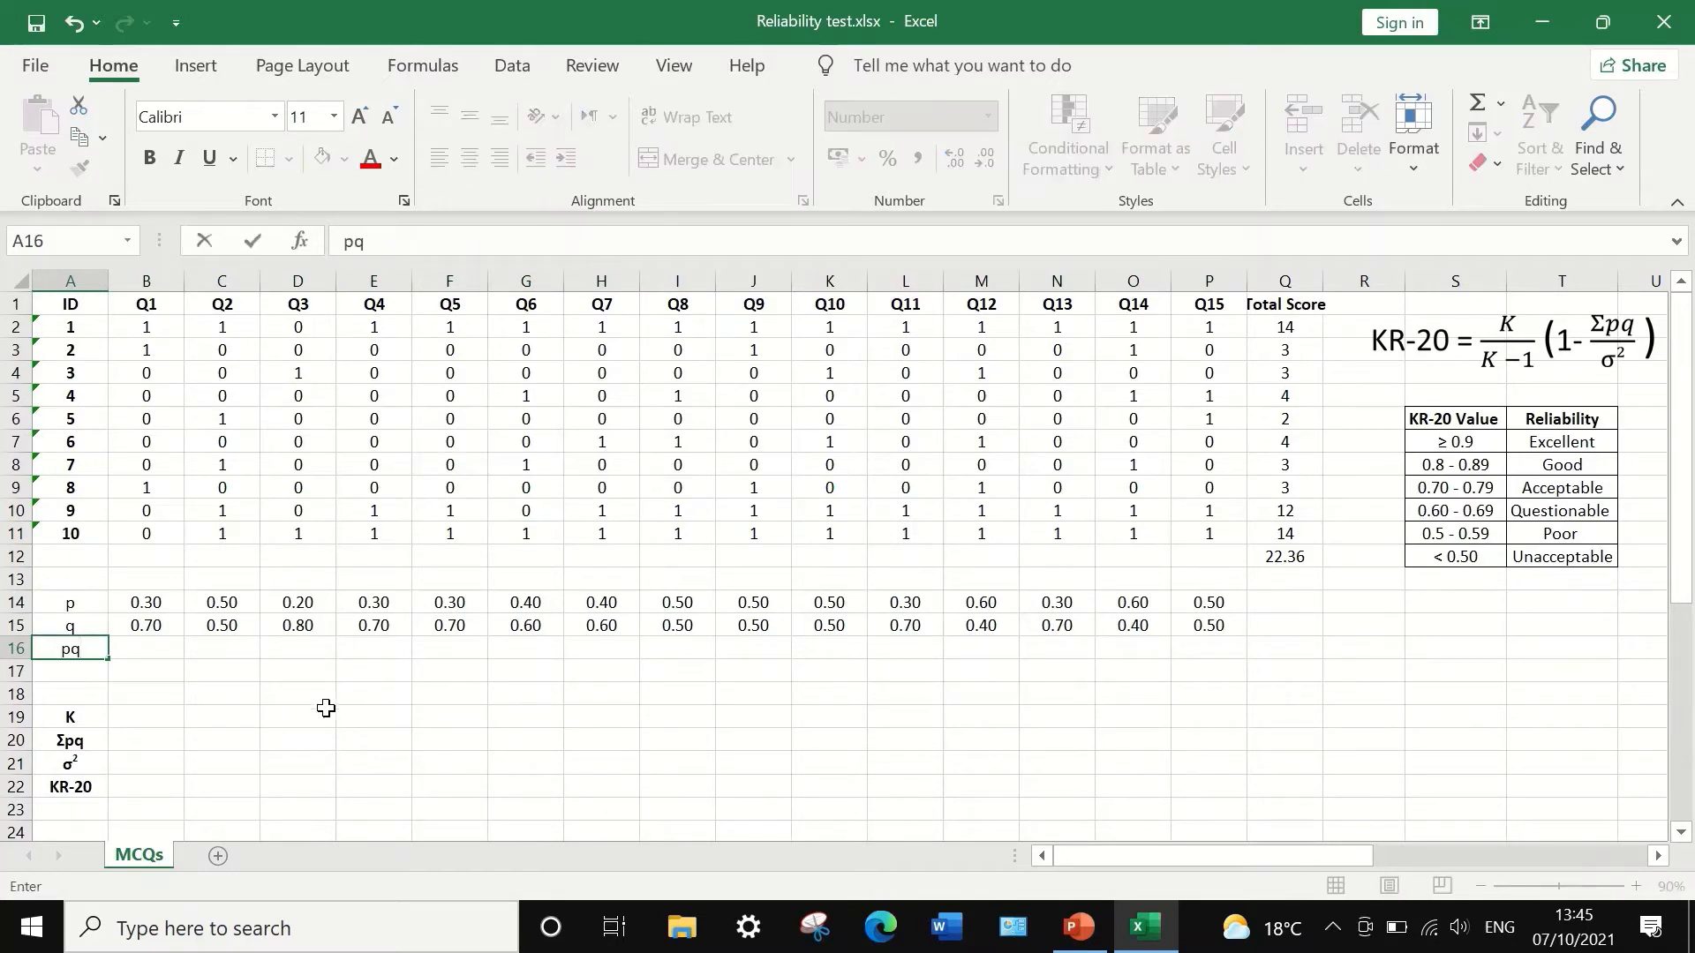
type("q")
left_click(147, 655)
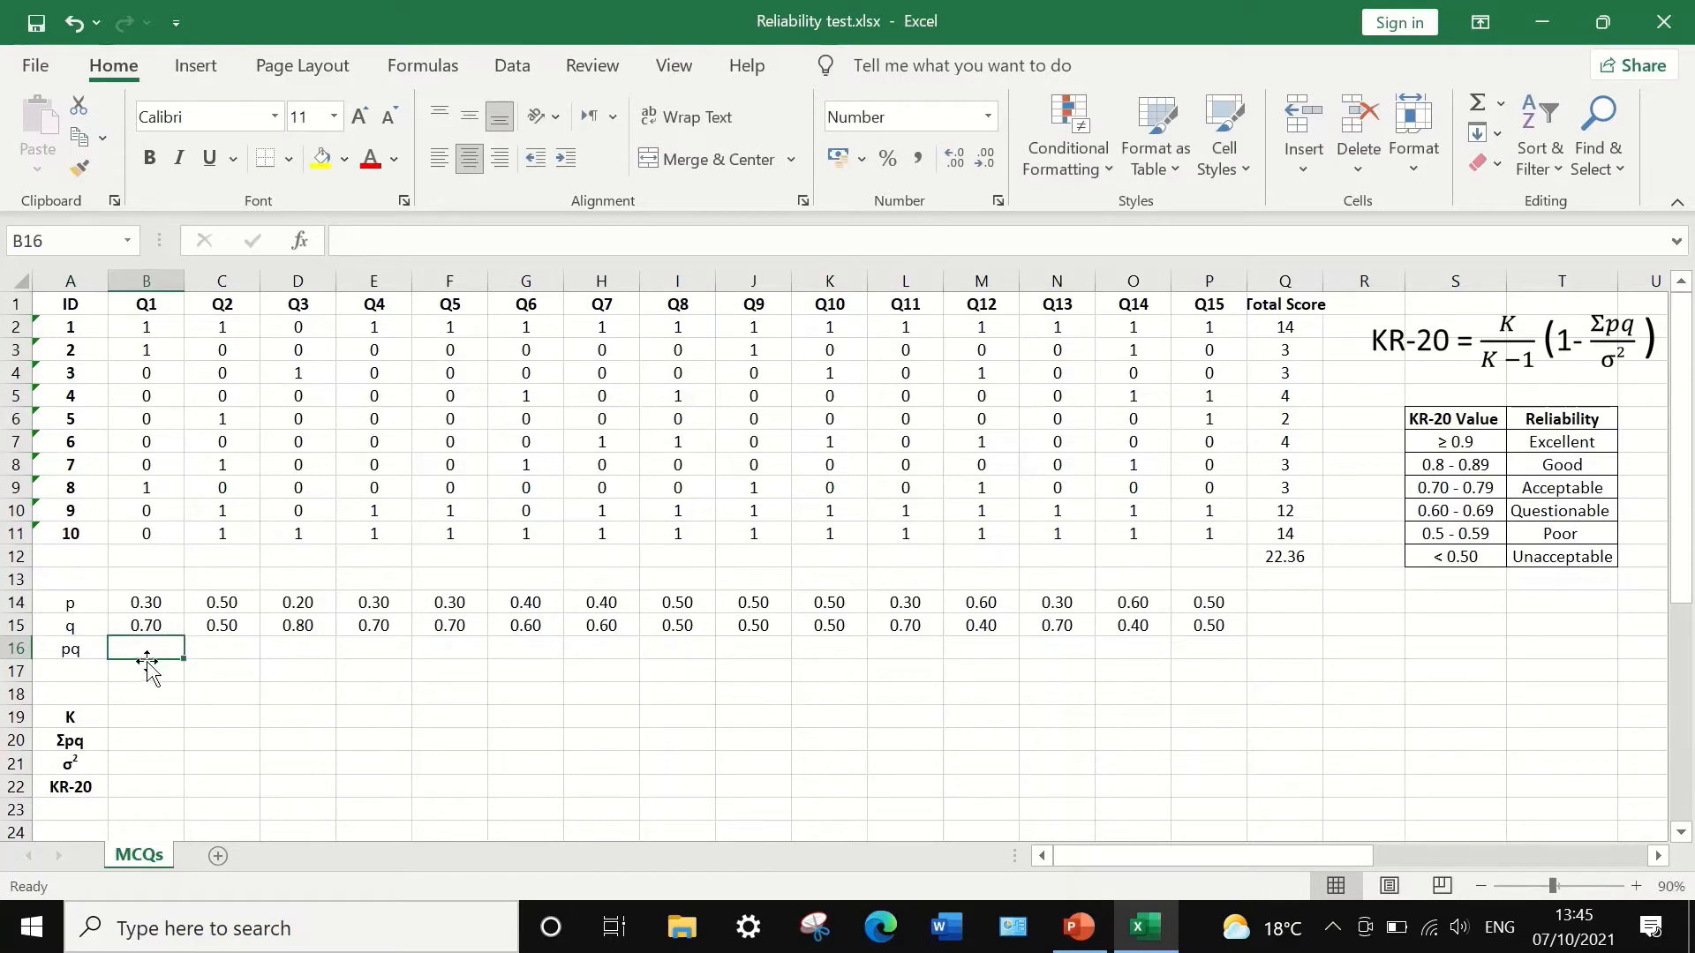
type("=")
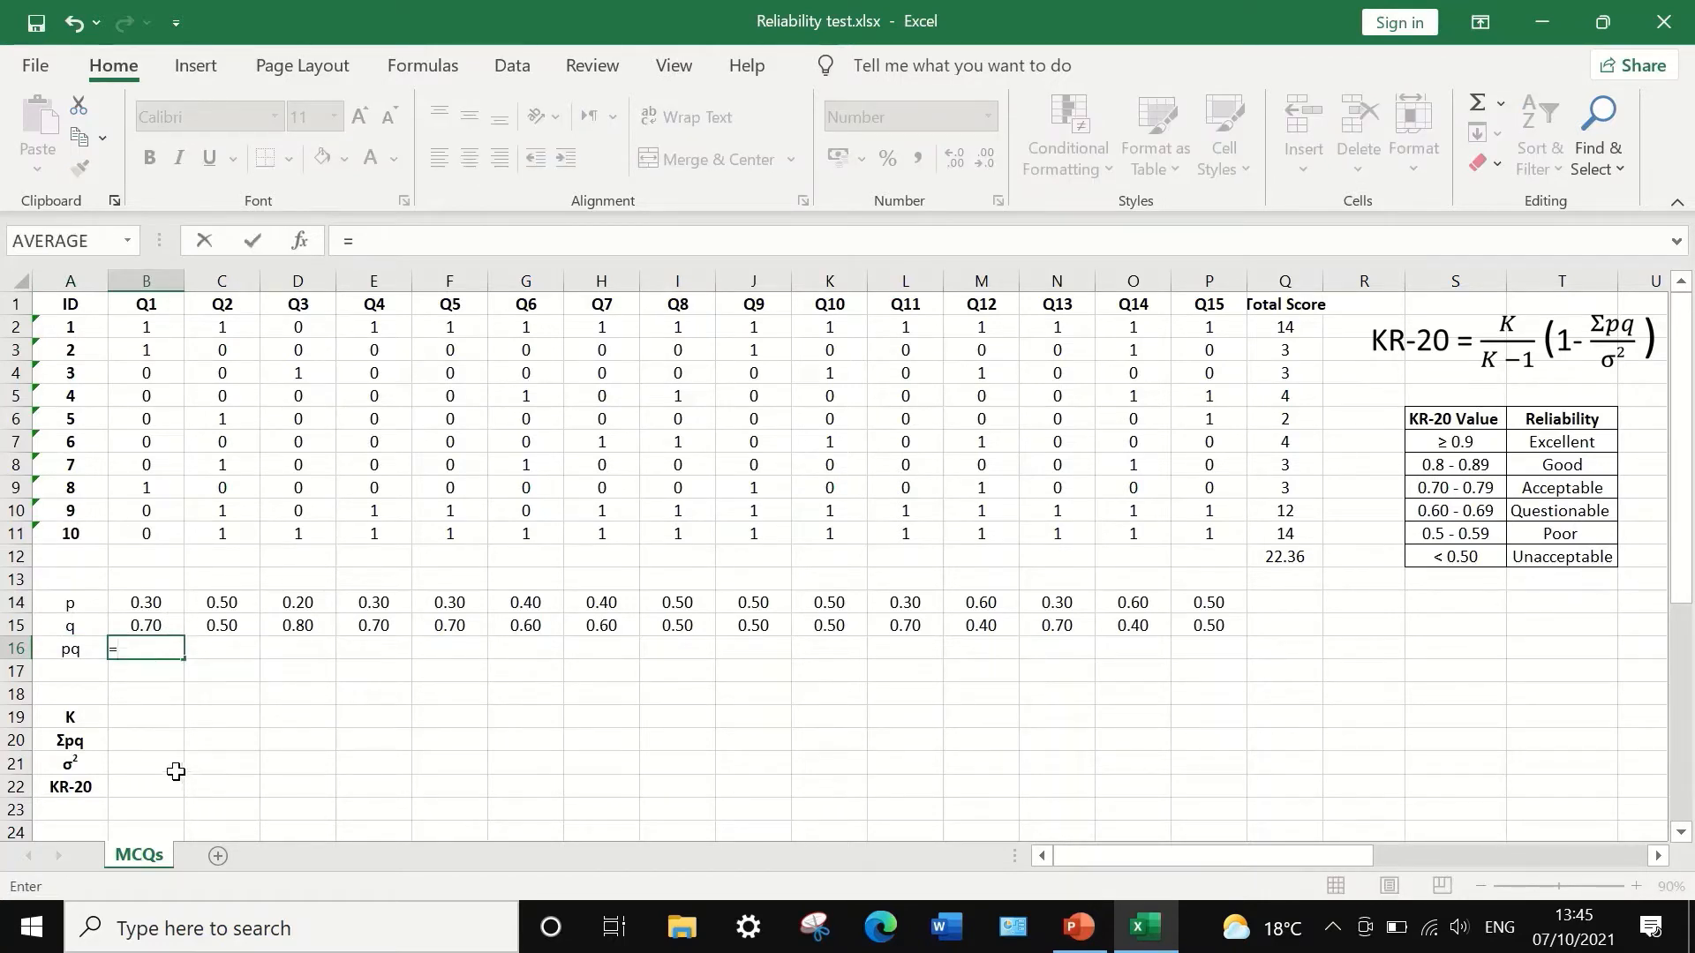
left_click(141, 604)
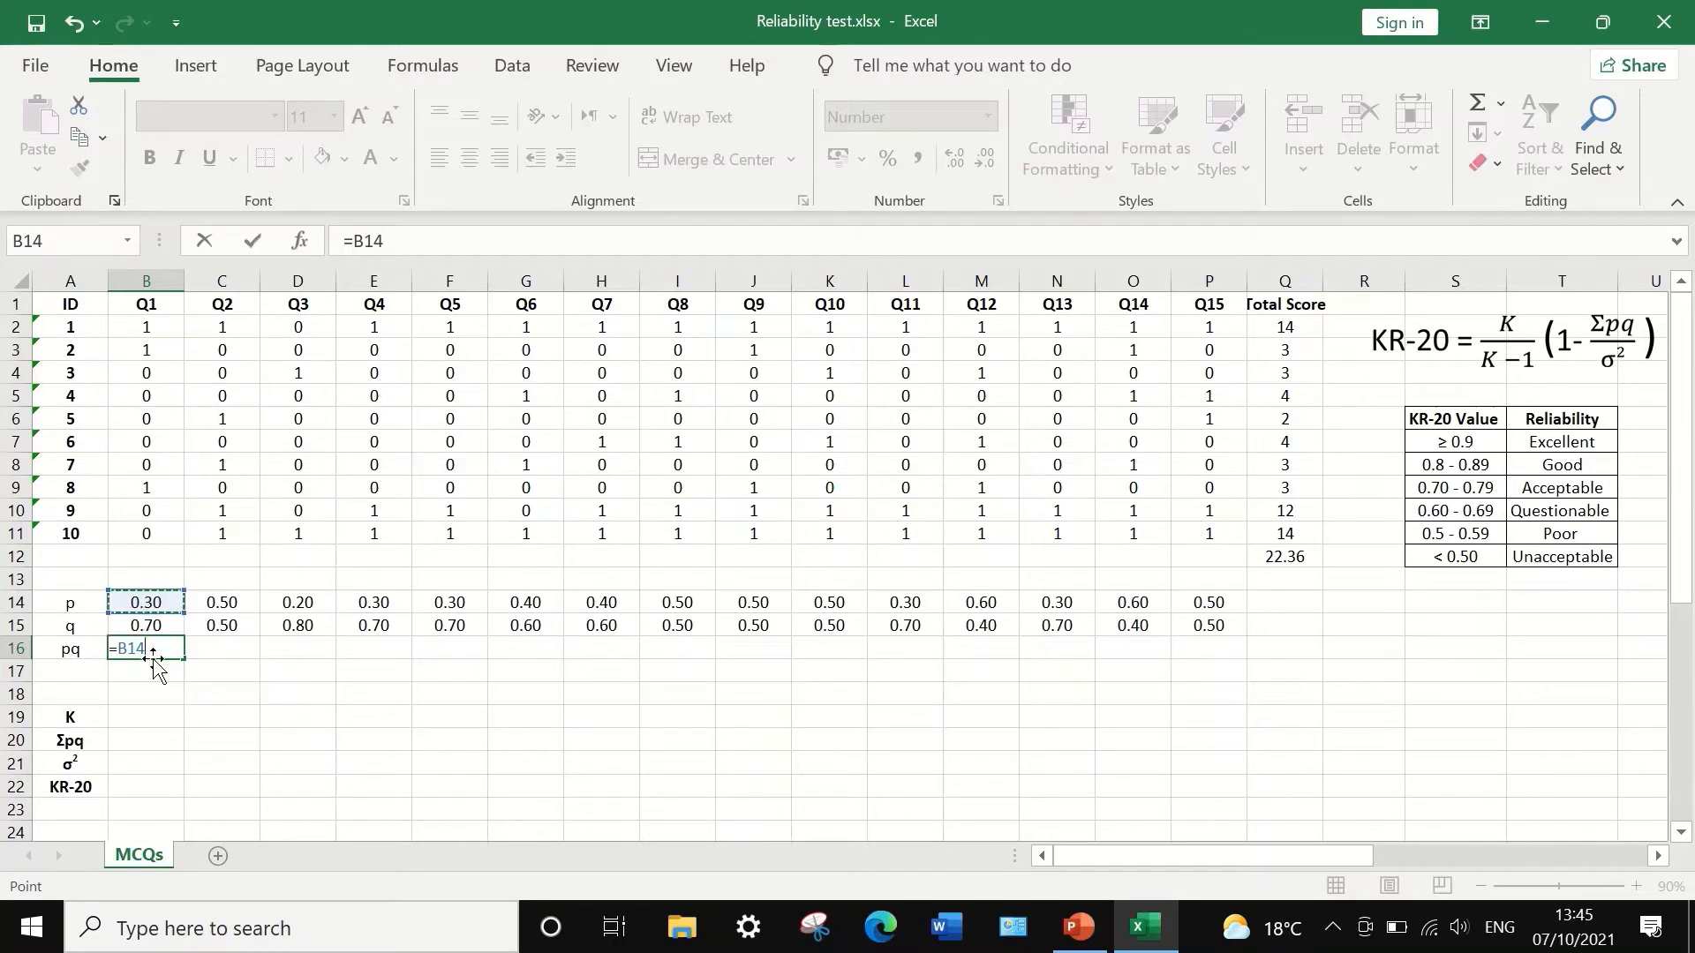
type("*")
left_click(155, 626)
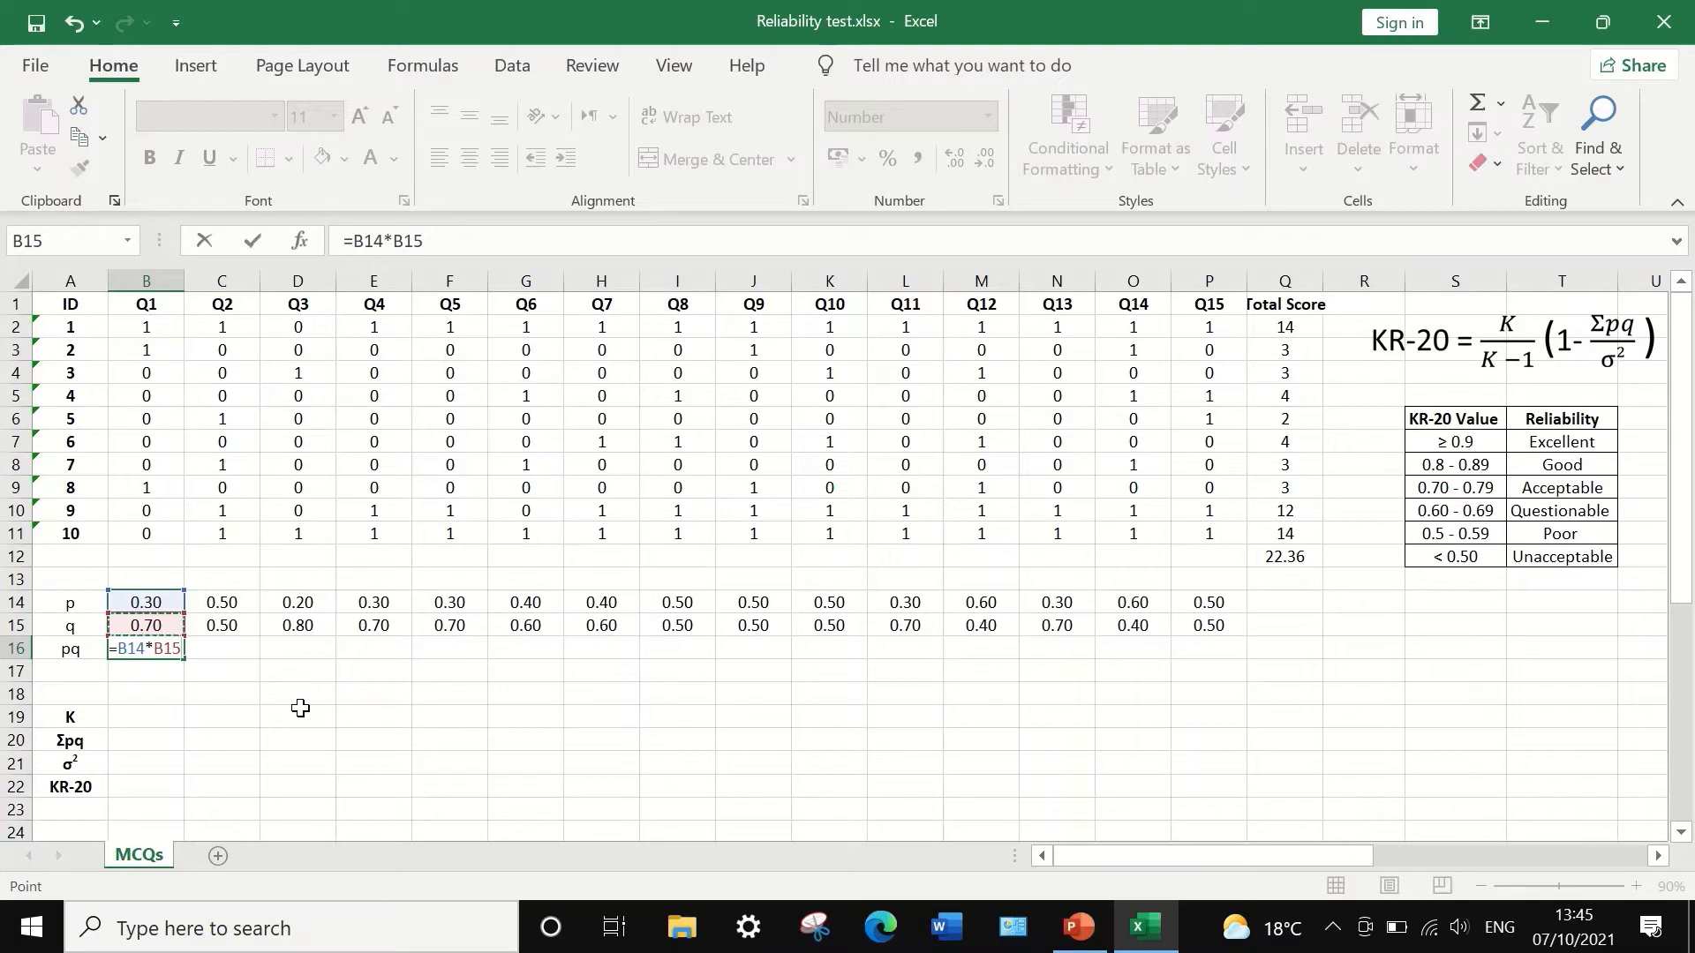
key("Return")
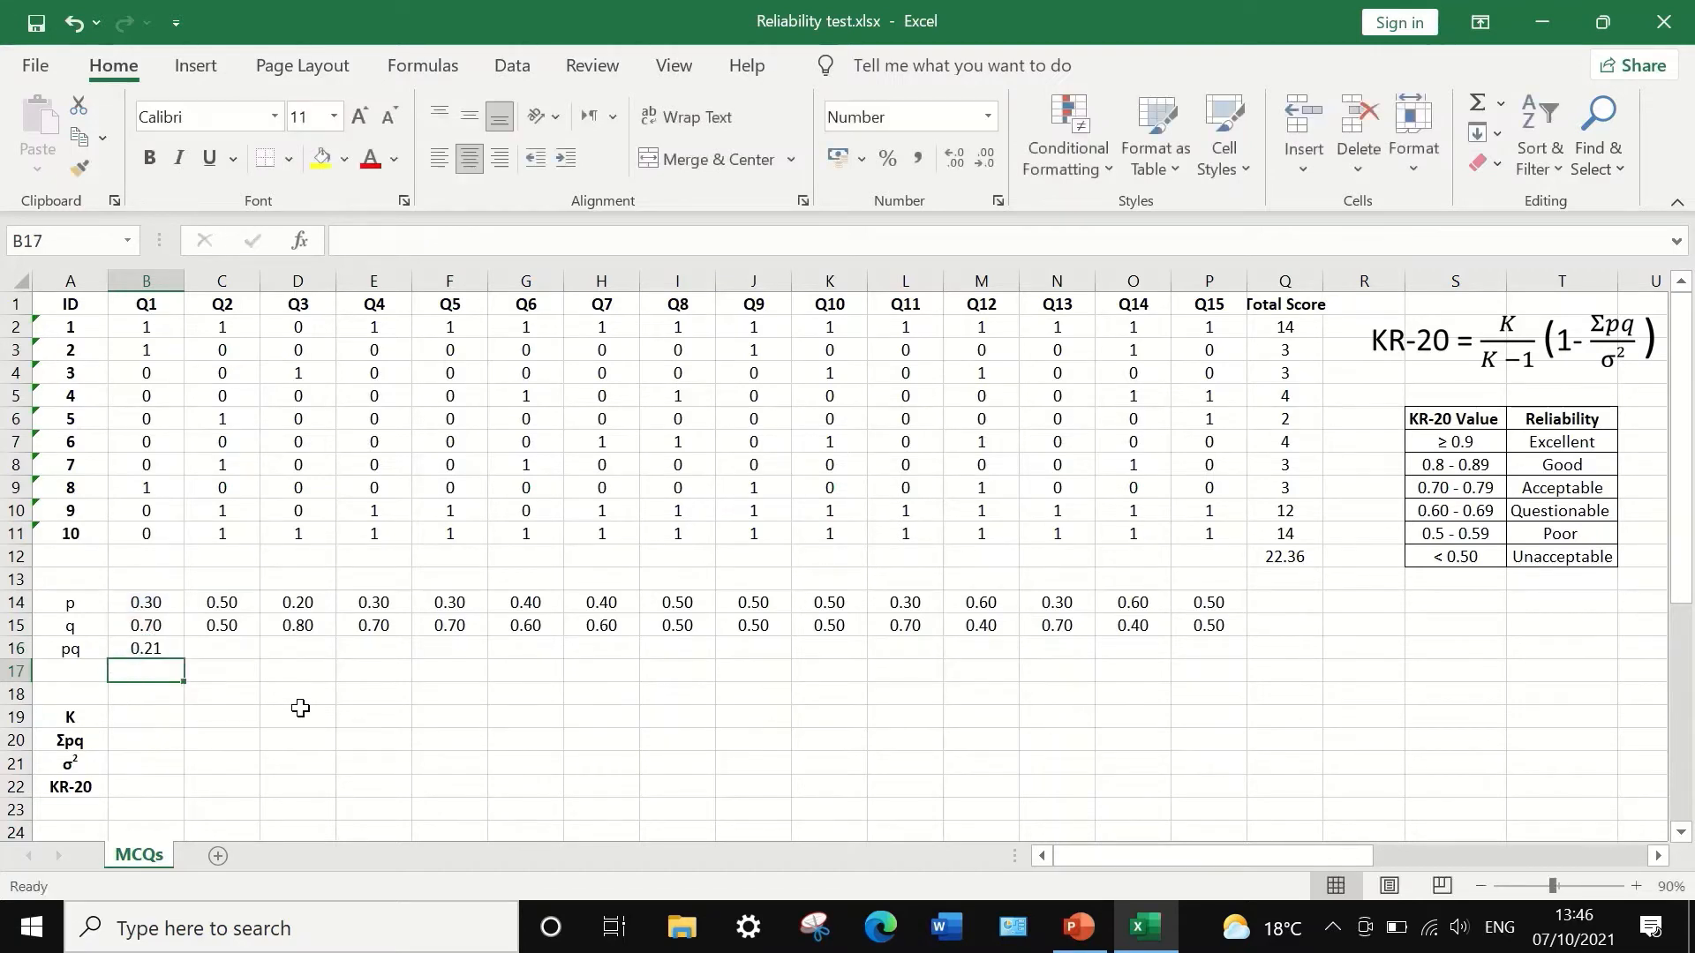
Copy the pq formula from B16 across to P16 for the remaining questions.
left_click(148, 648)
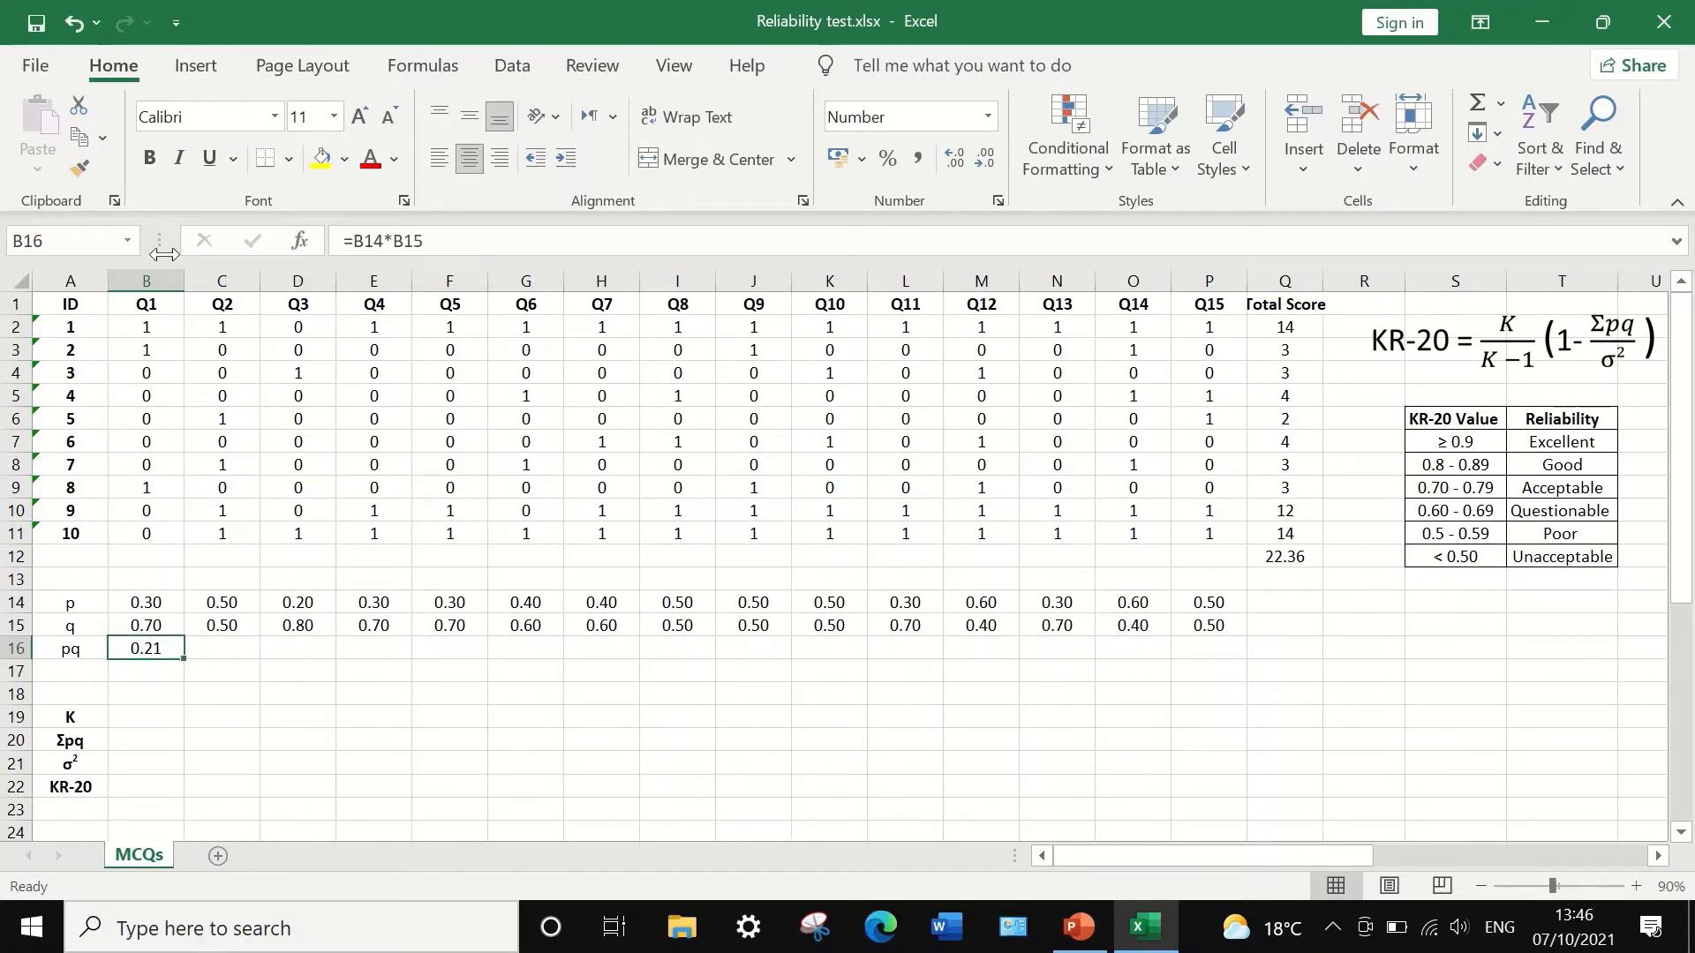
left_click_drag(184, 657, 1219, 645)
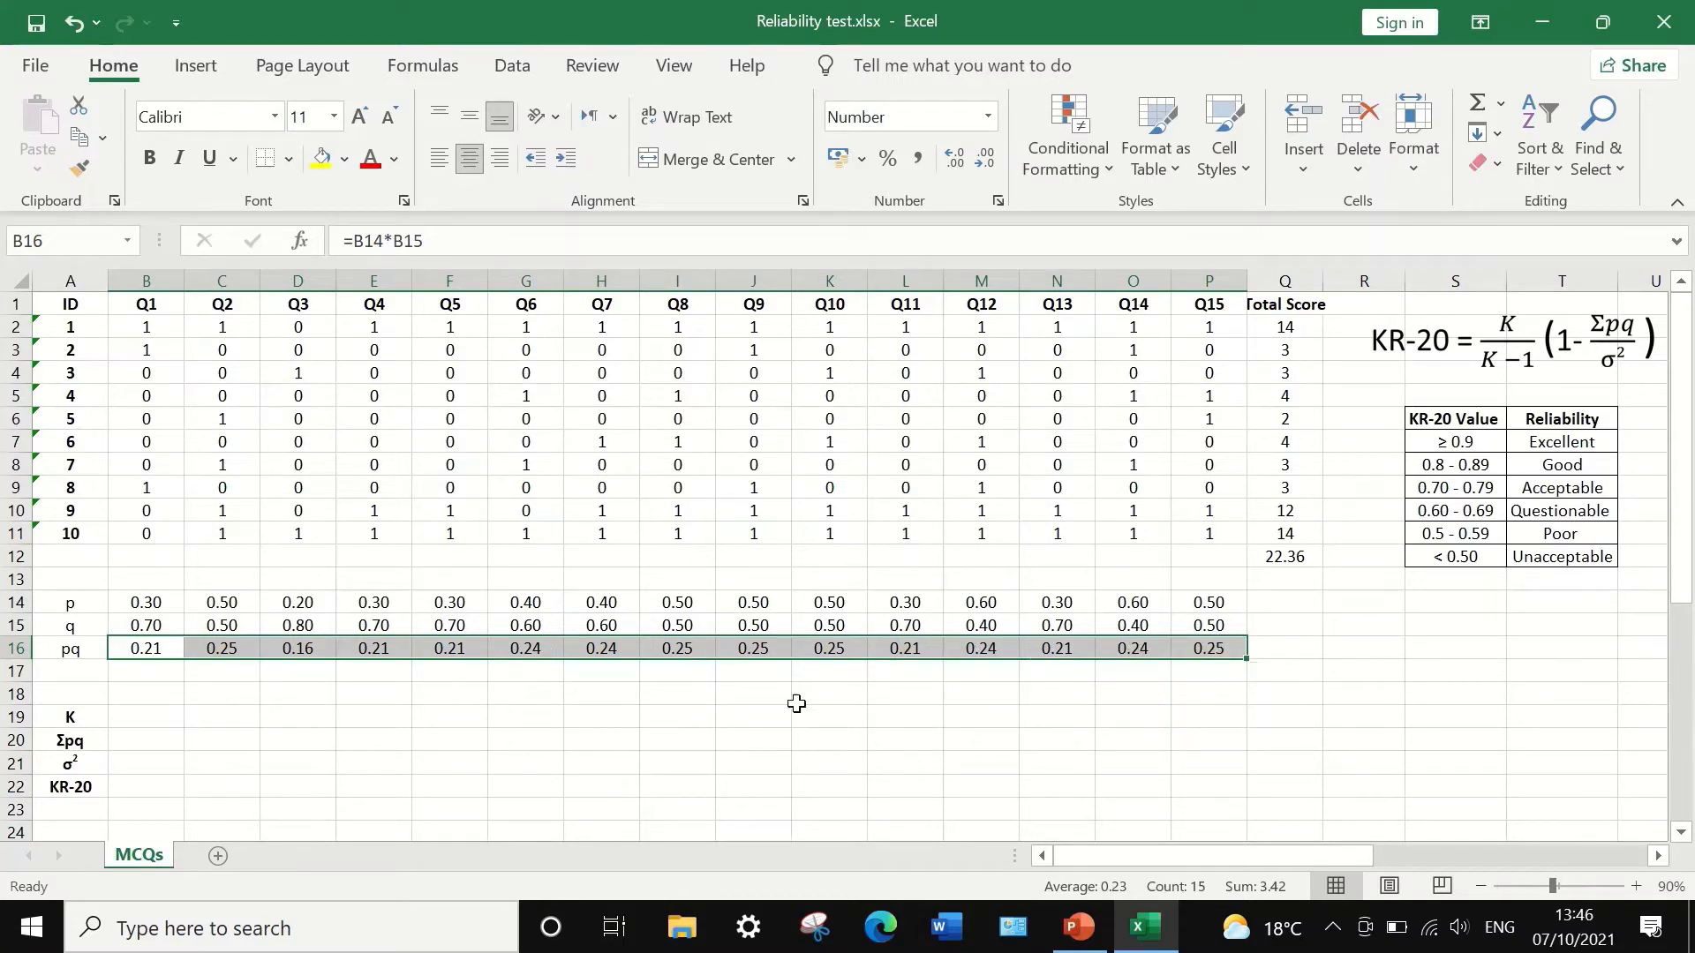
left_click(1212, 672)
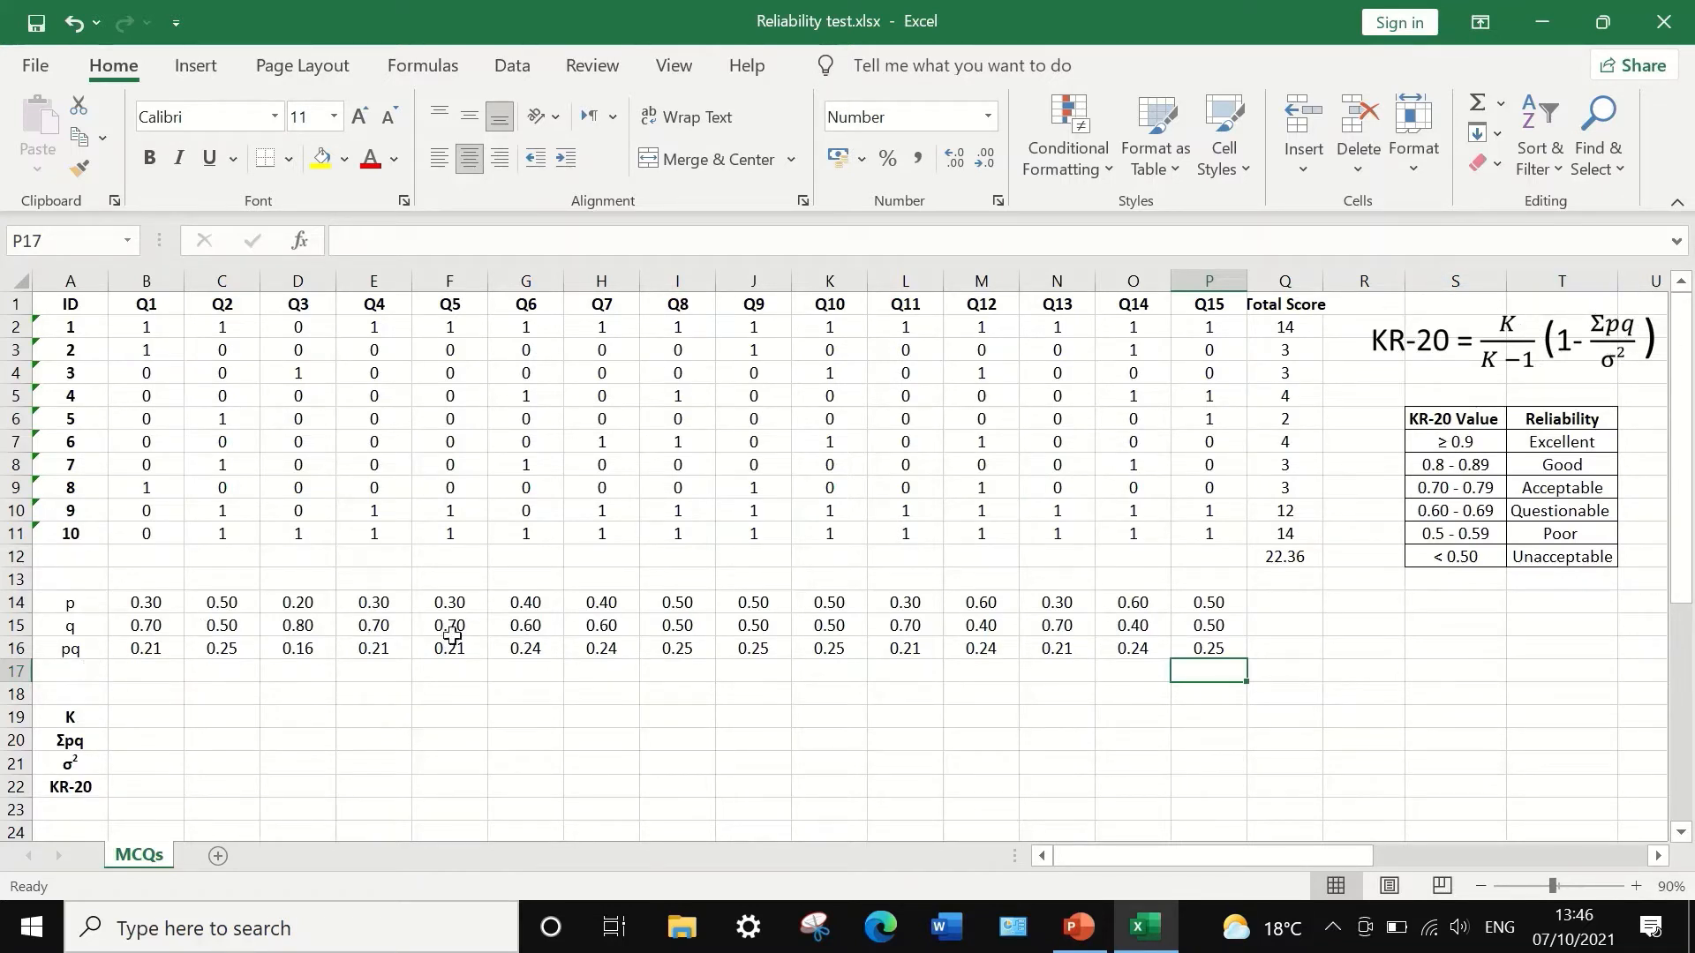
Sum the pq values B16:P16 in Q16.
left_click(1284, 649)
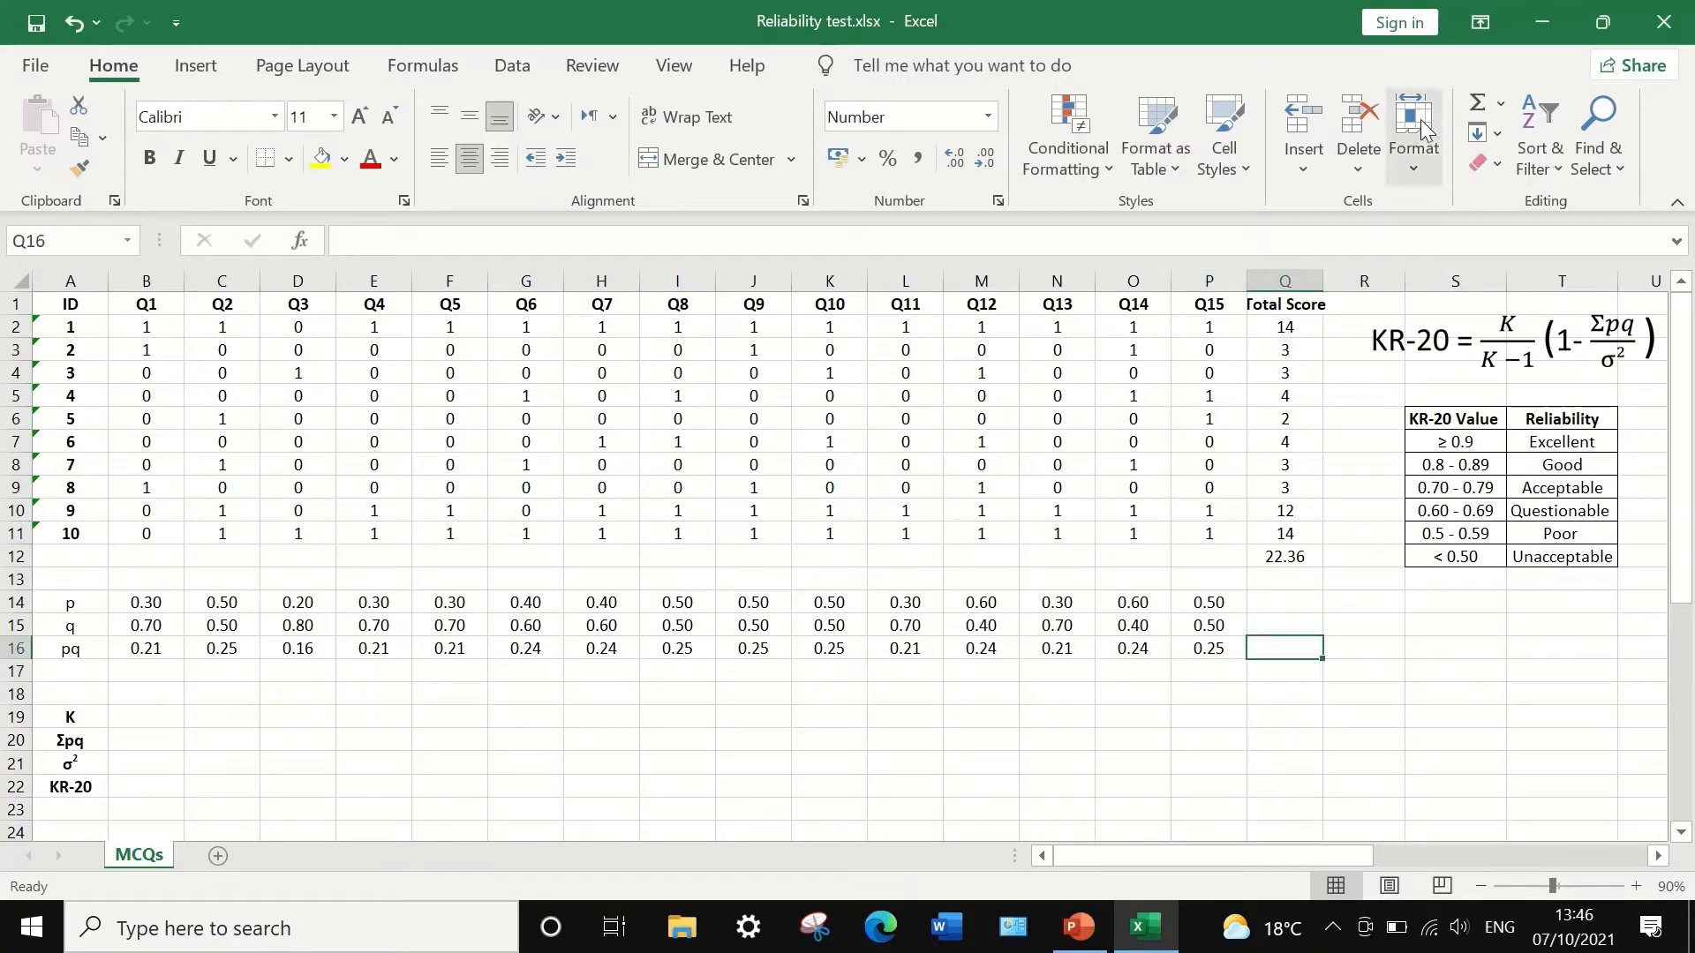
left_click(1500, 104)
left_click(1505, 141)
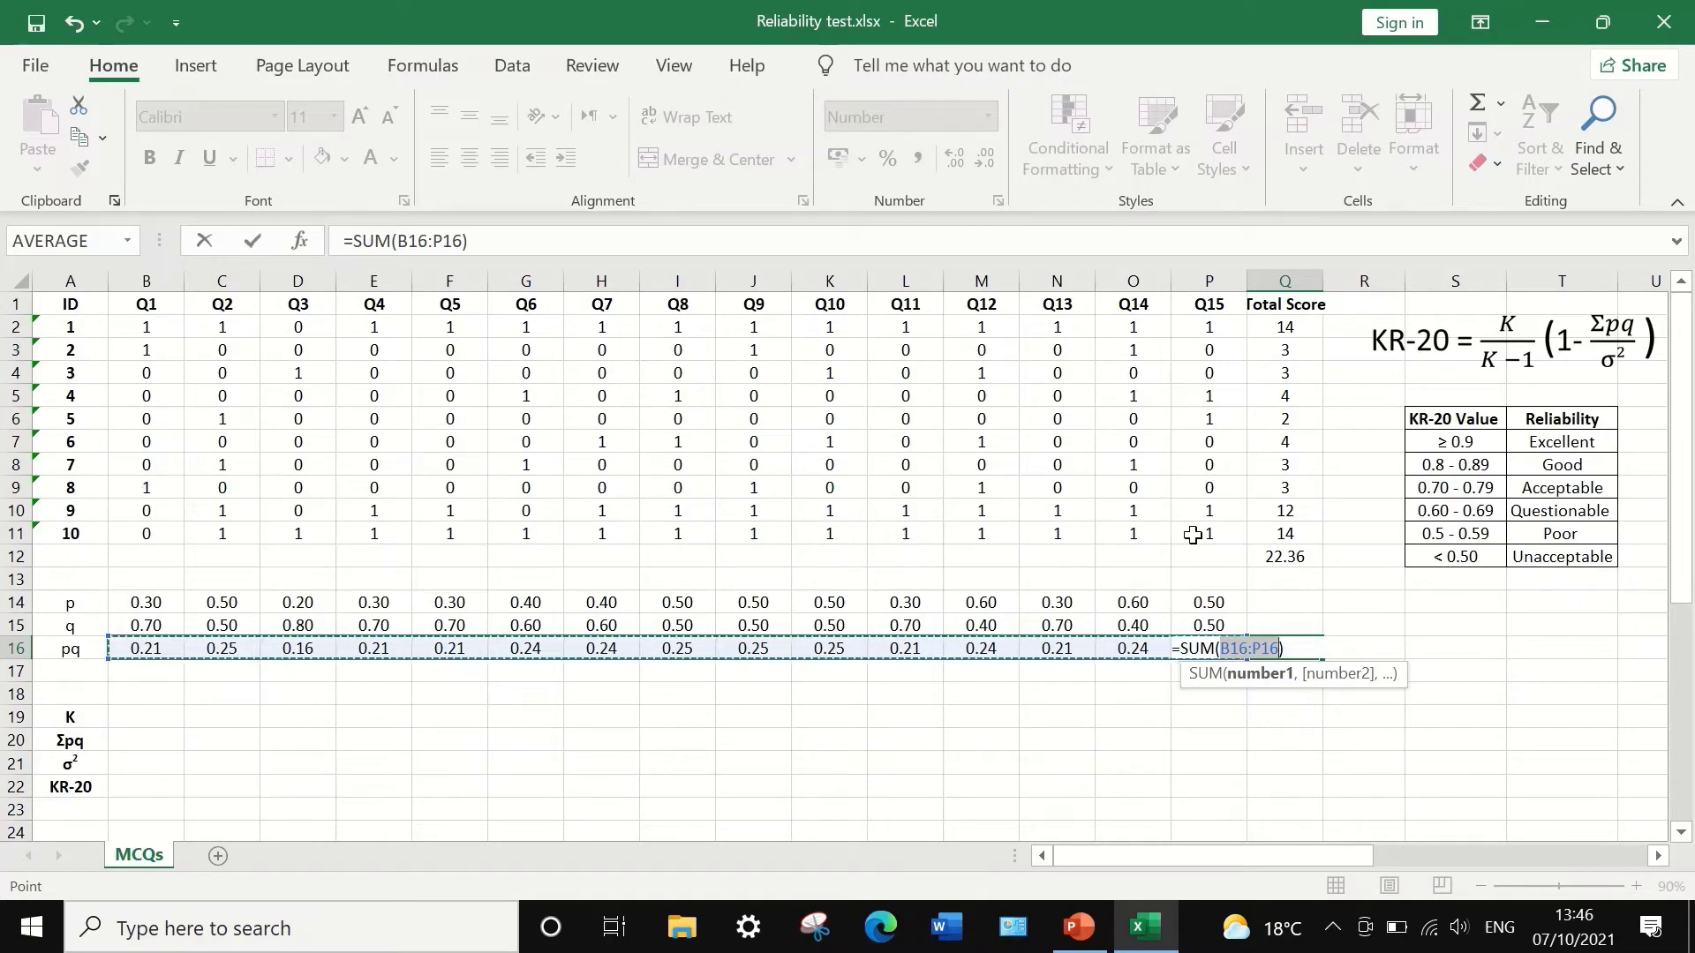
key("Return")
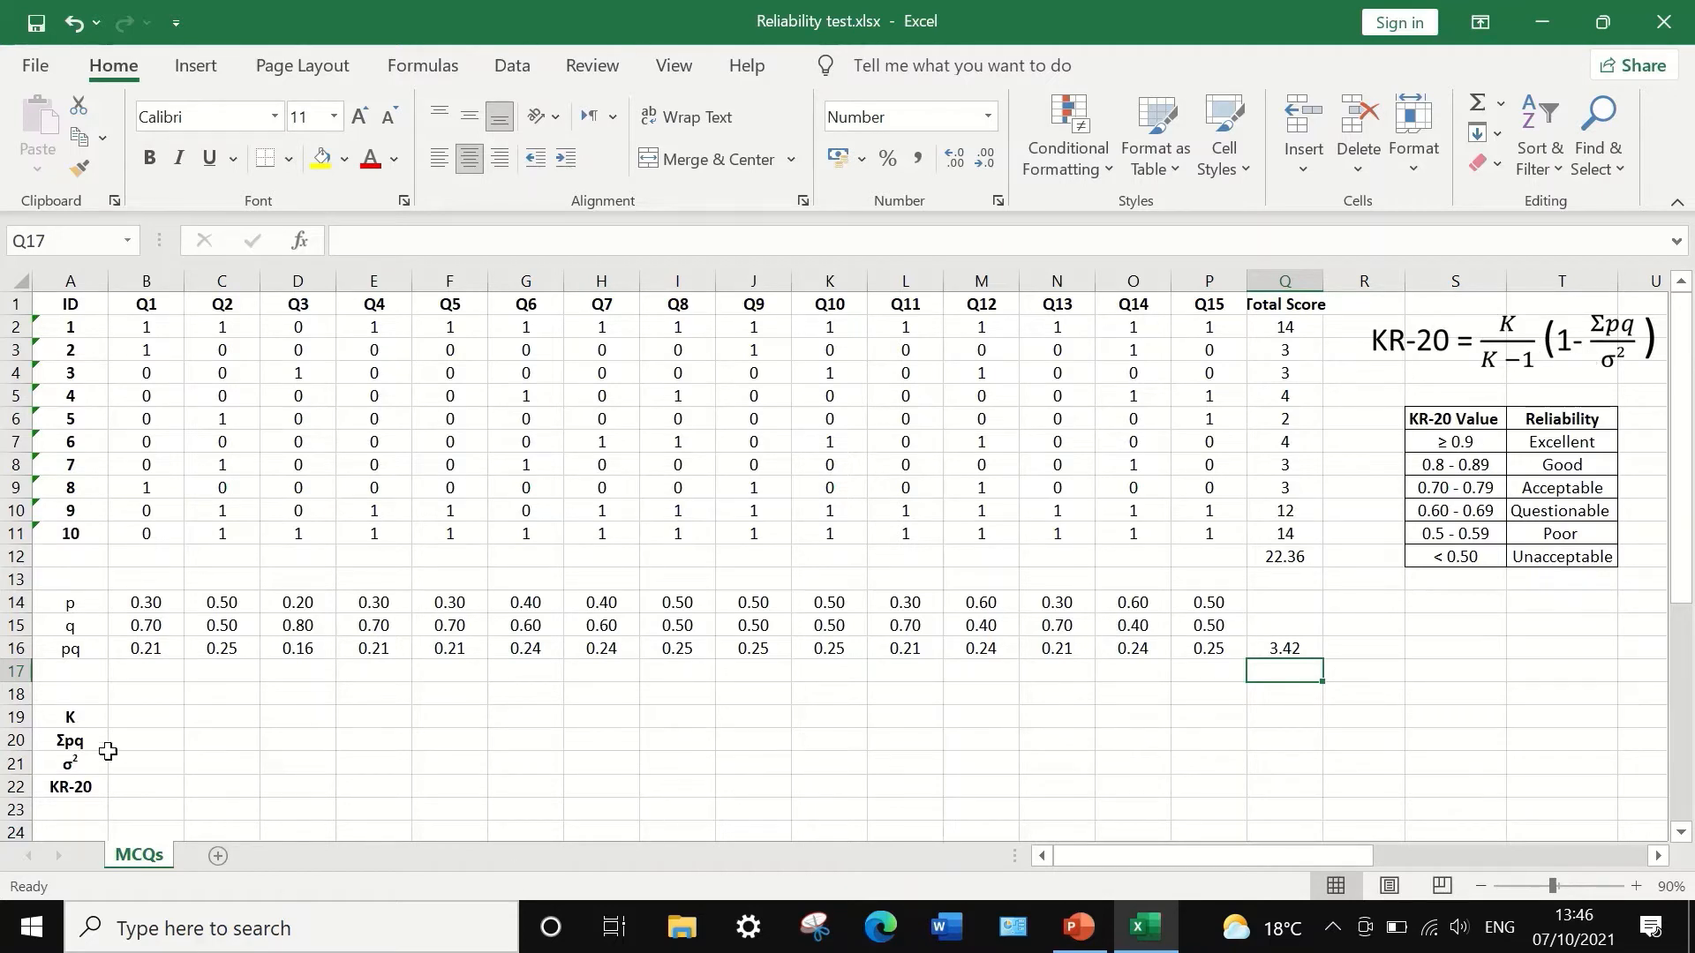
Enter 15 for K in B19 and copy the pq sum from Q16 into B20 as a value only.
left_click(141, 716)
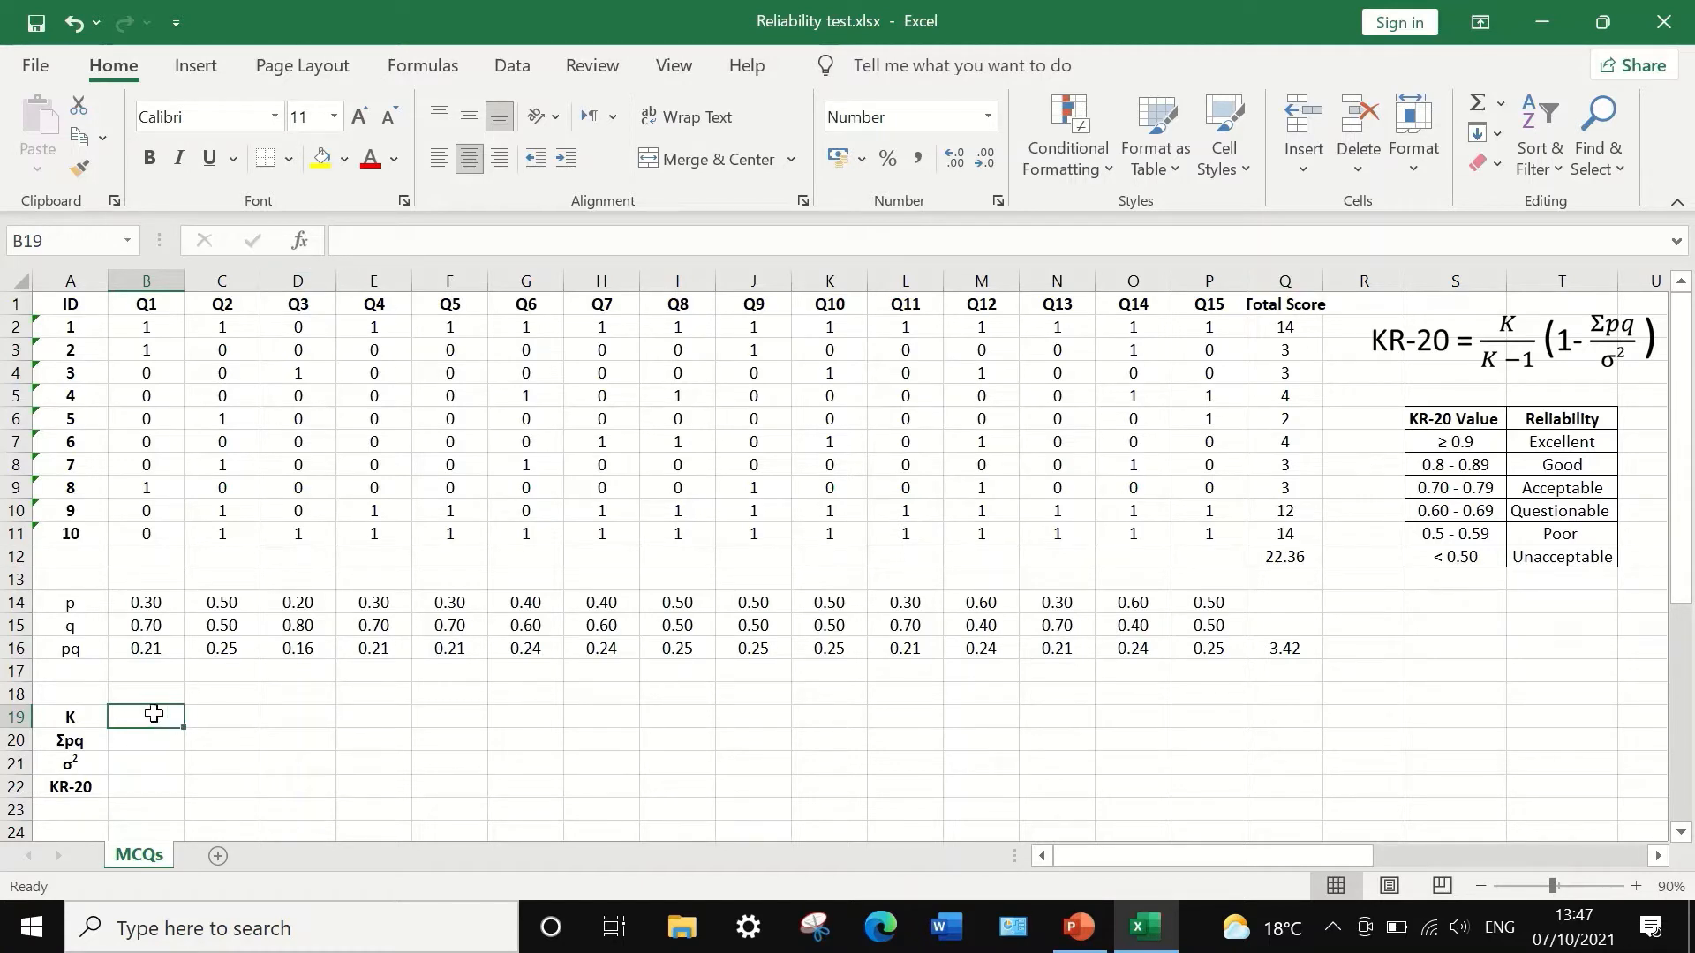
type("15")
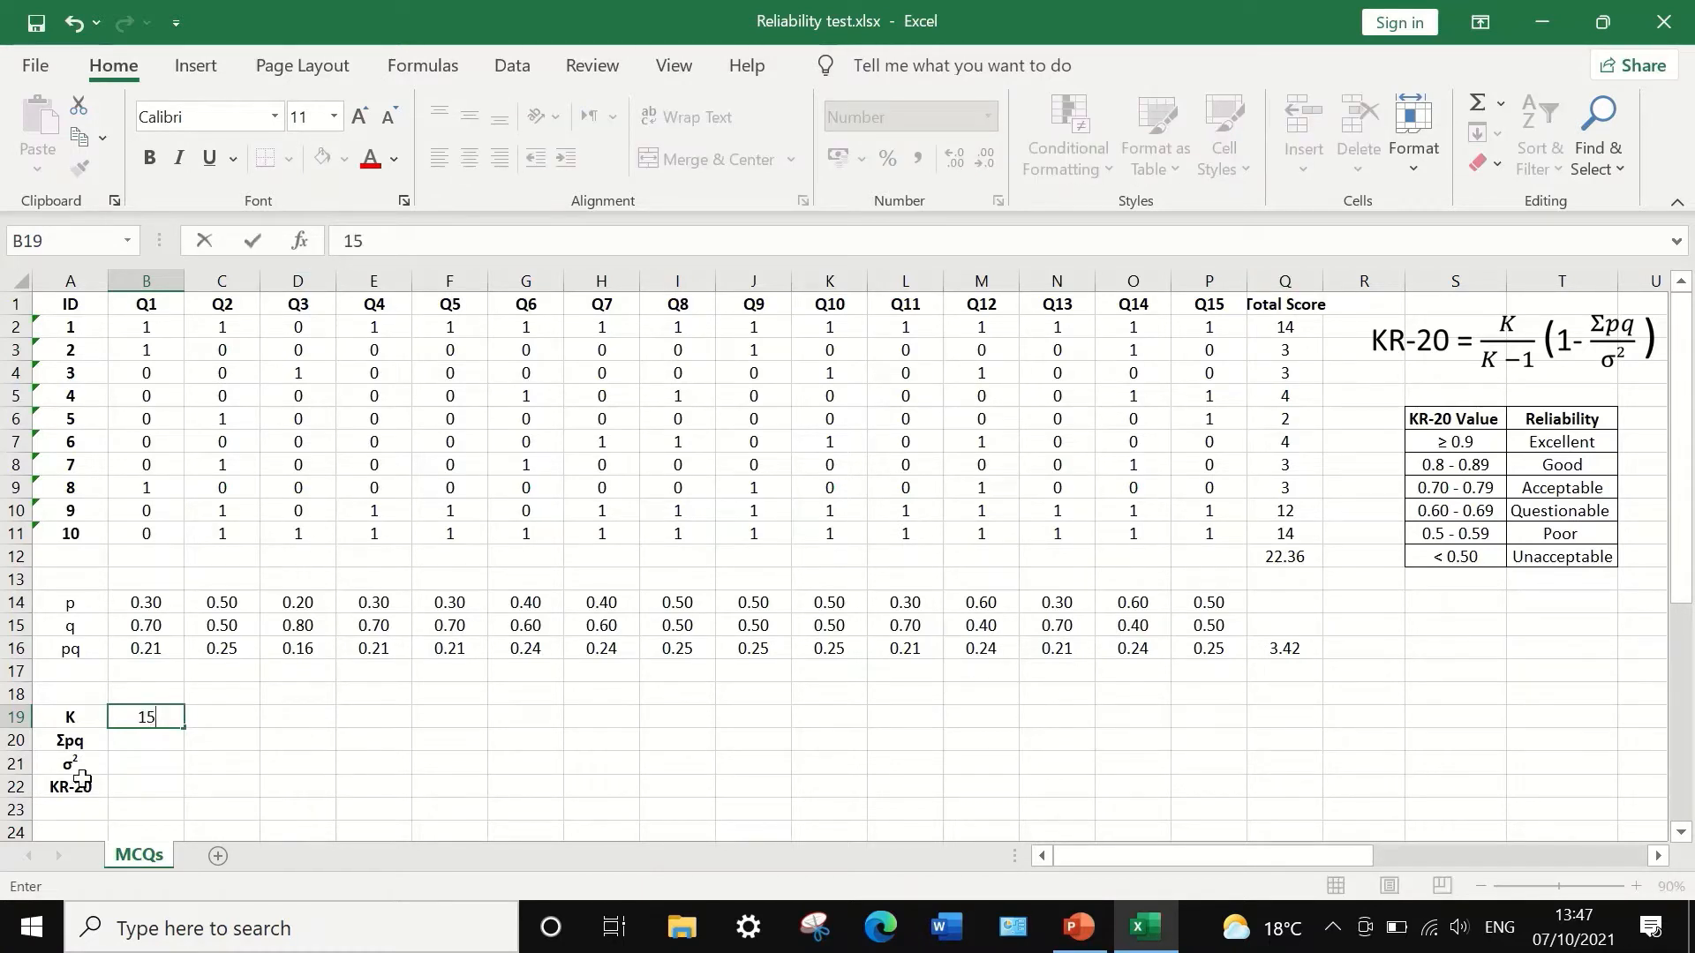
left_click(133, 739)
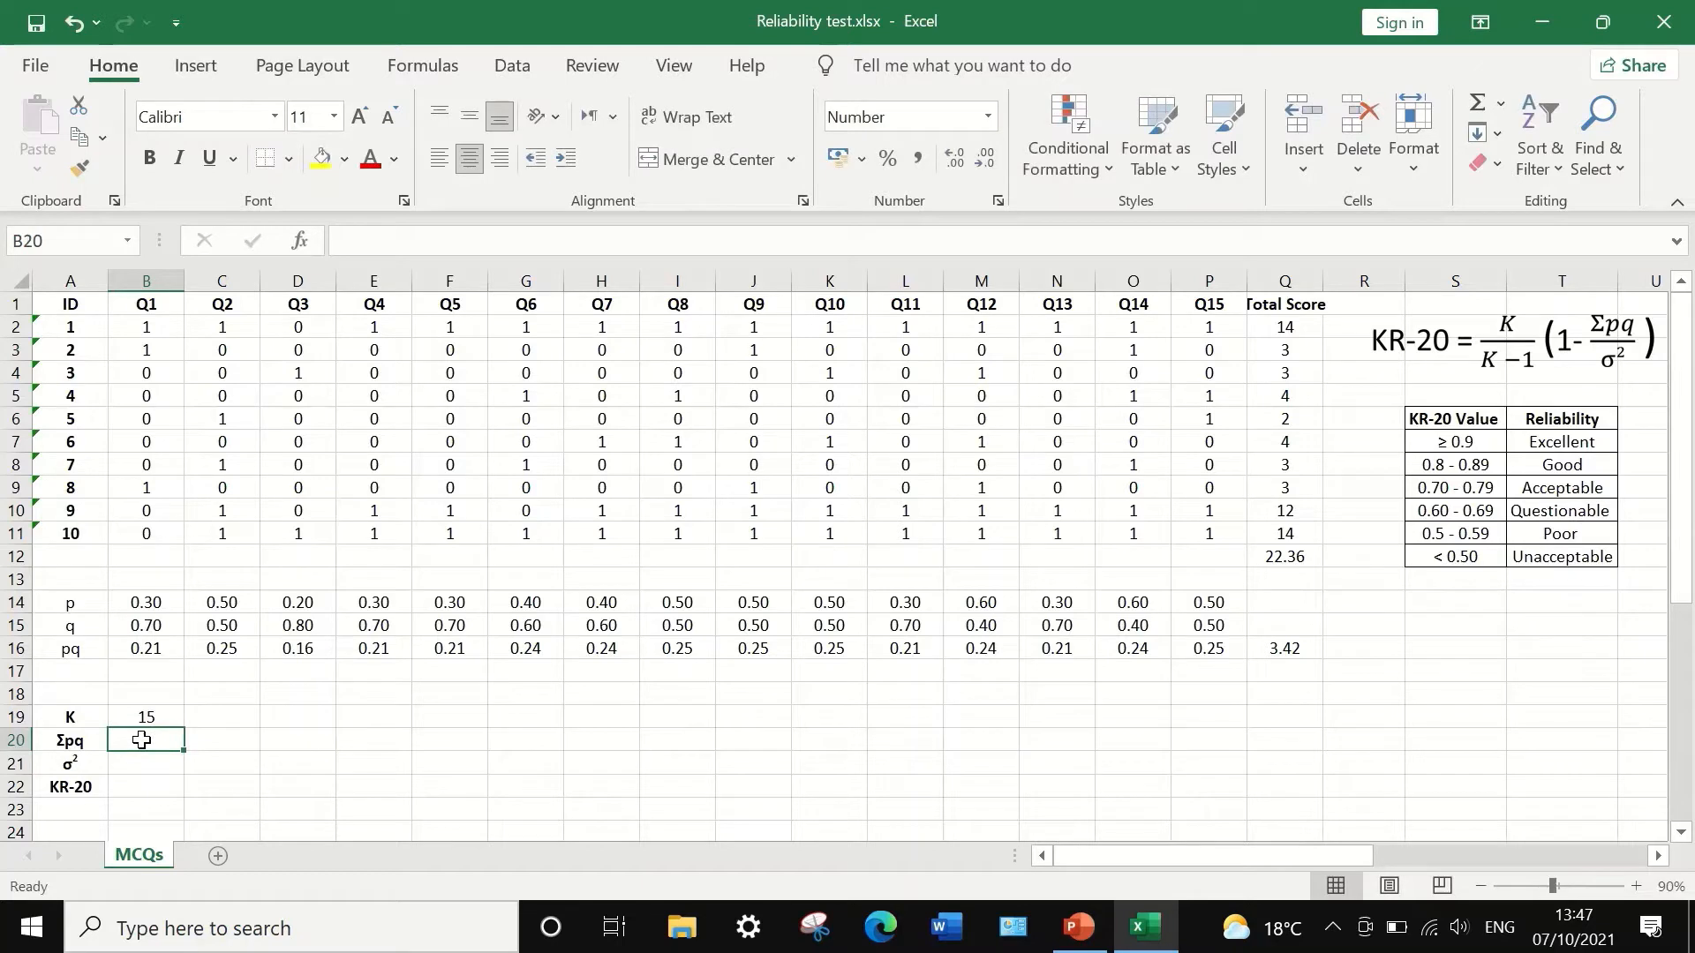
left_click(1271, 651)
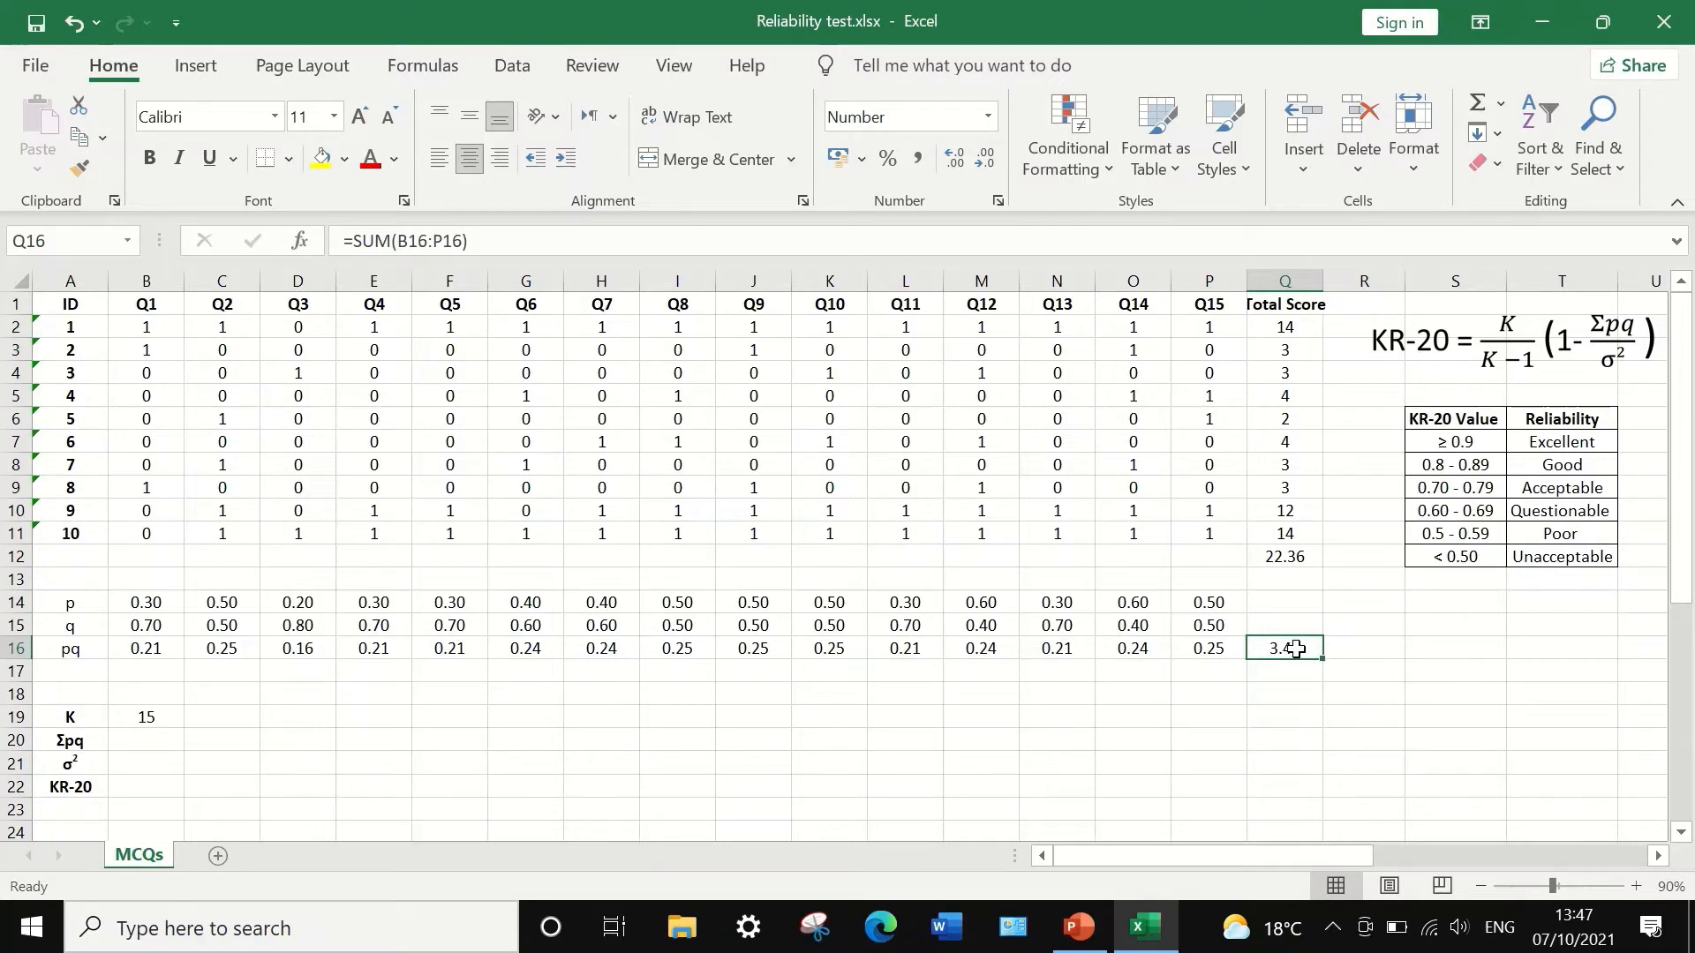
right_click(1295, 649)
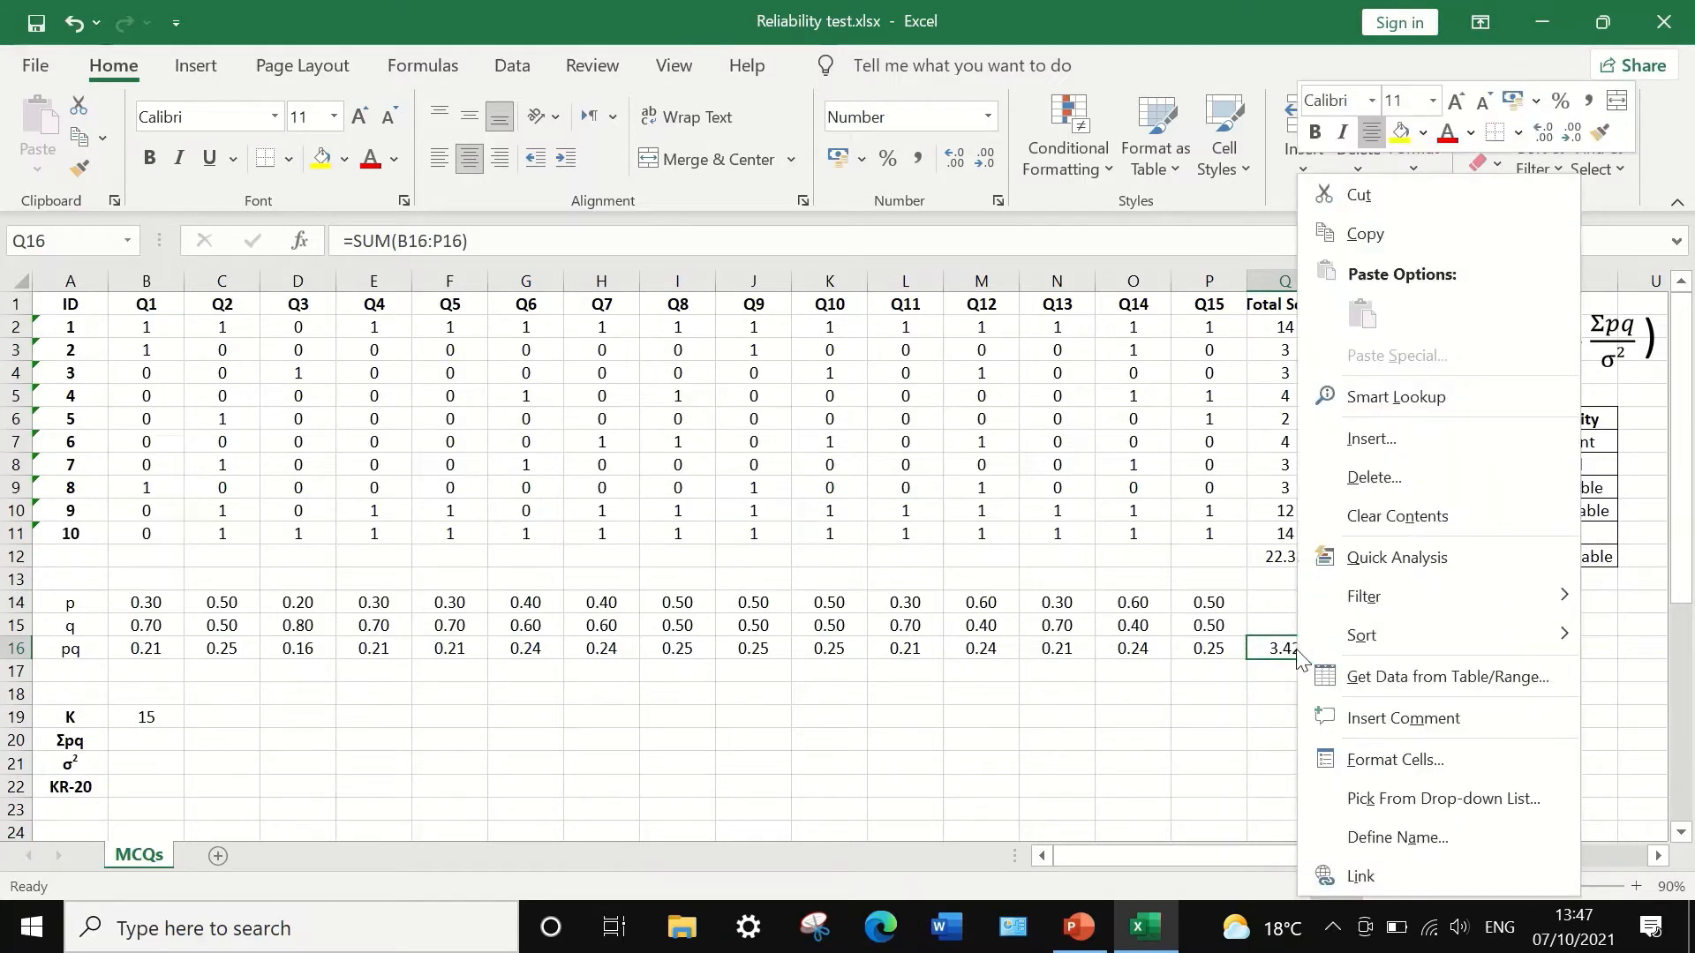
left_click(1354, 230)
left_click(150, 747)
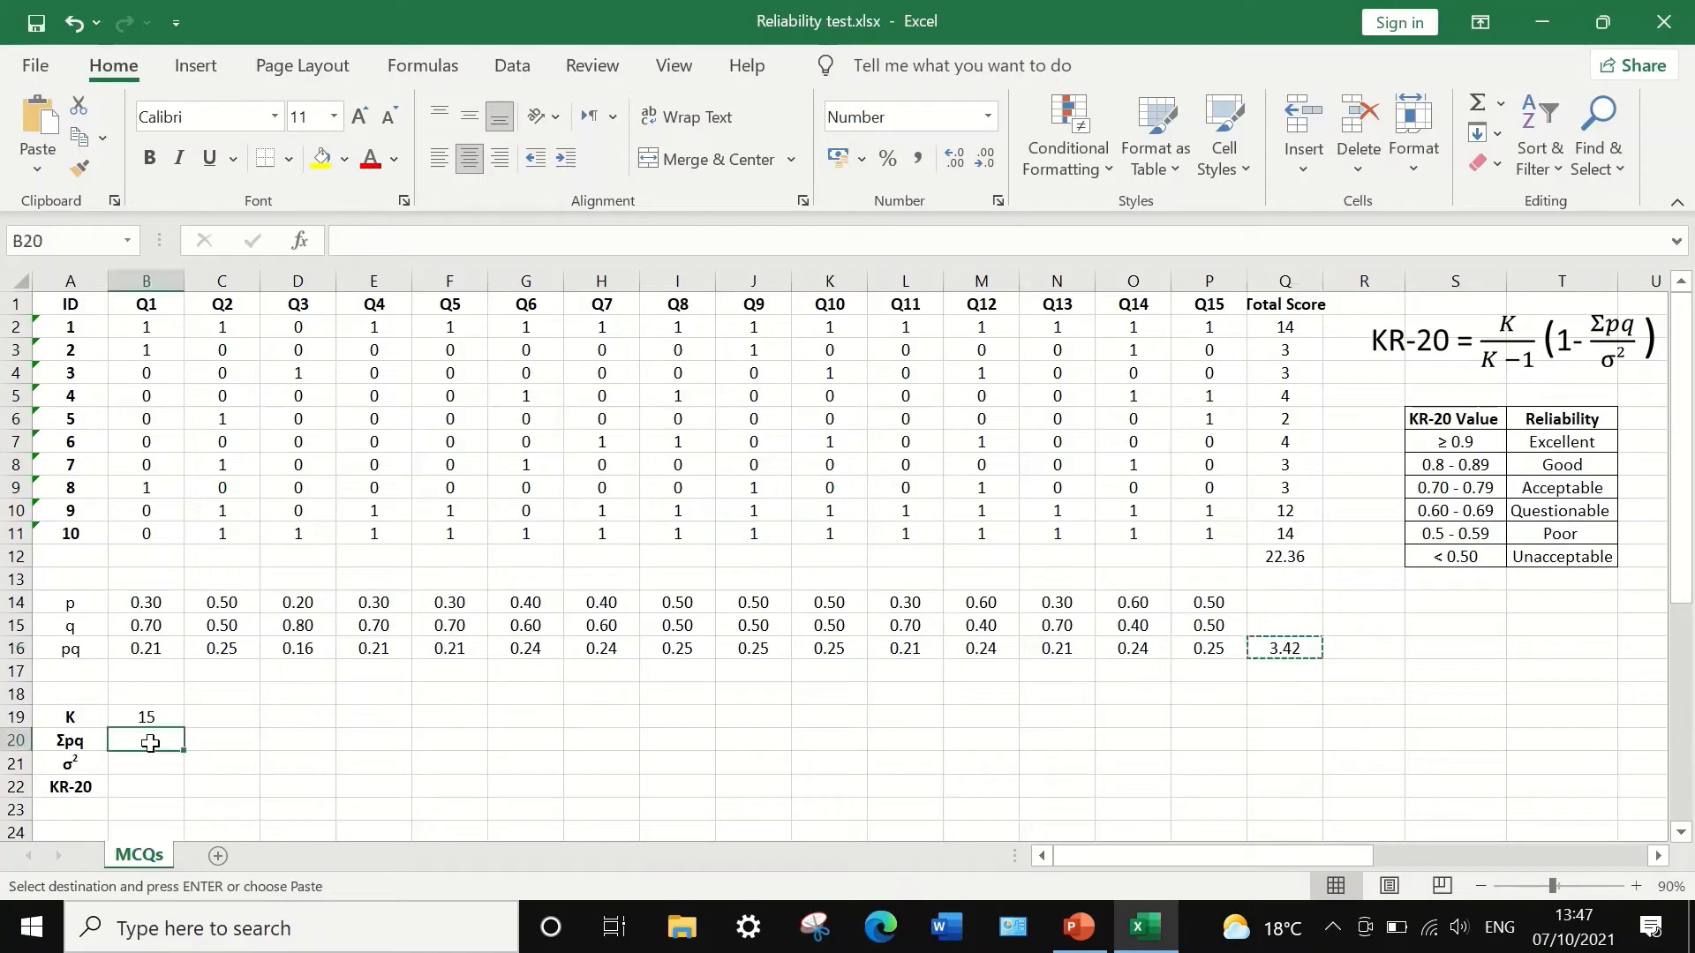
right_click(150, 747)
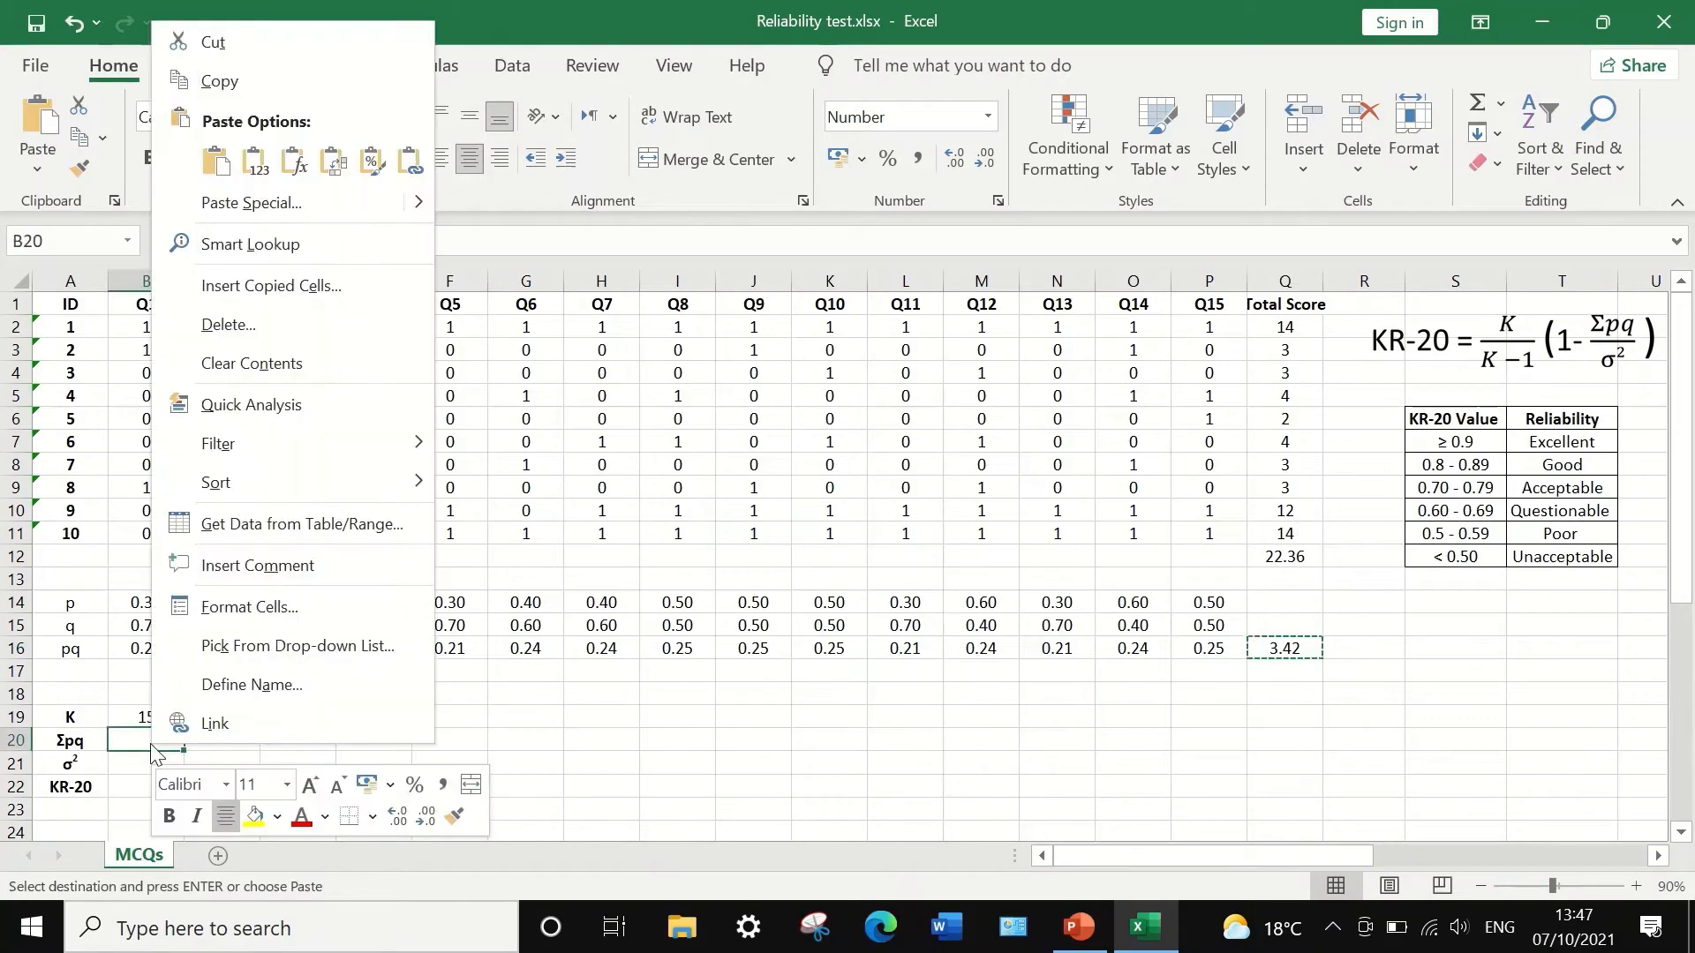
left_click(263, 168)
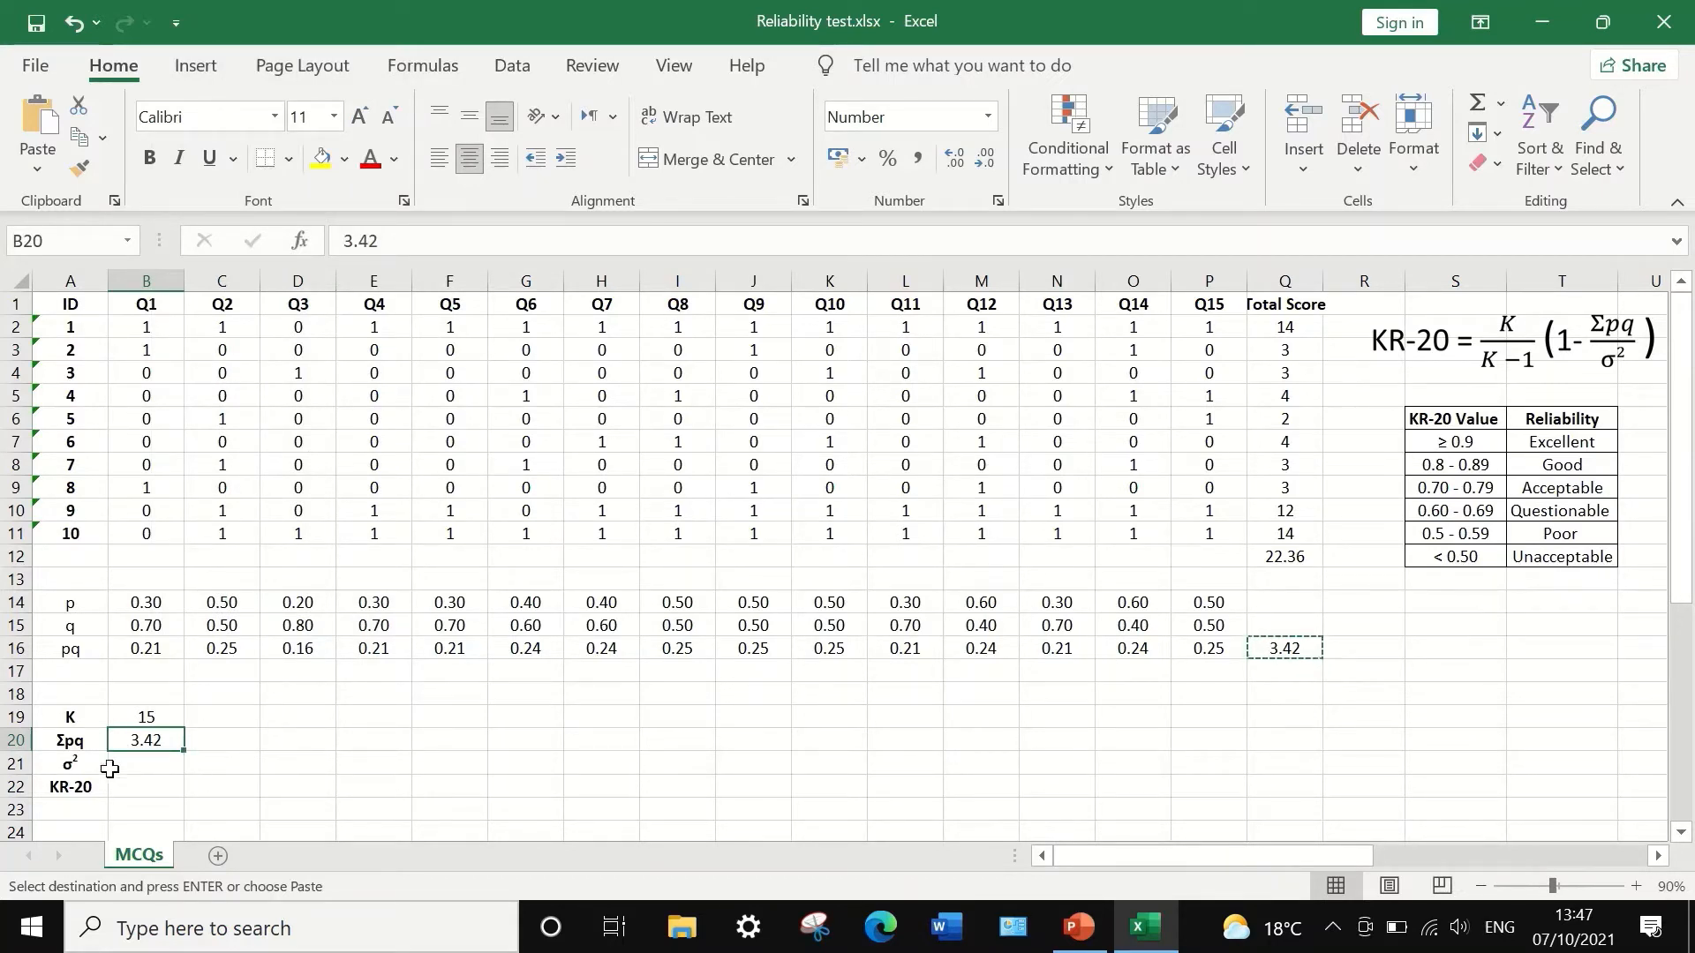
Copy the total-score variance from Q12 into the σ² cell B21 as a value only.
left_click(113, 765)
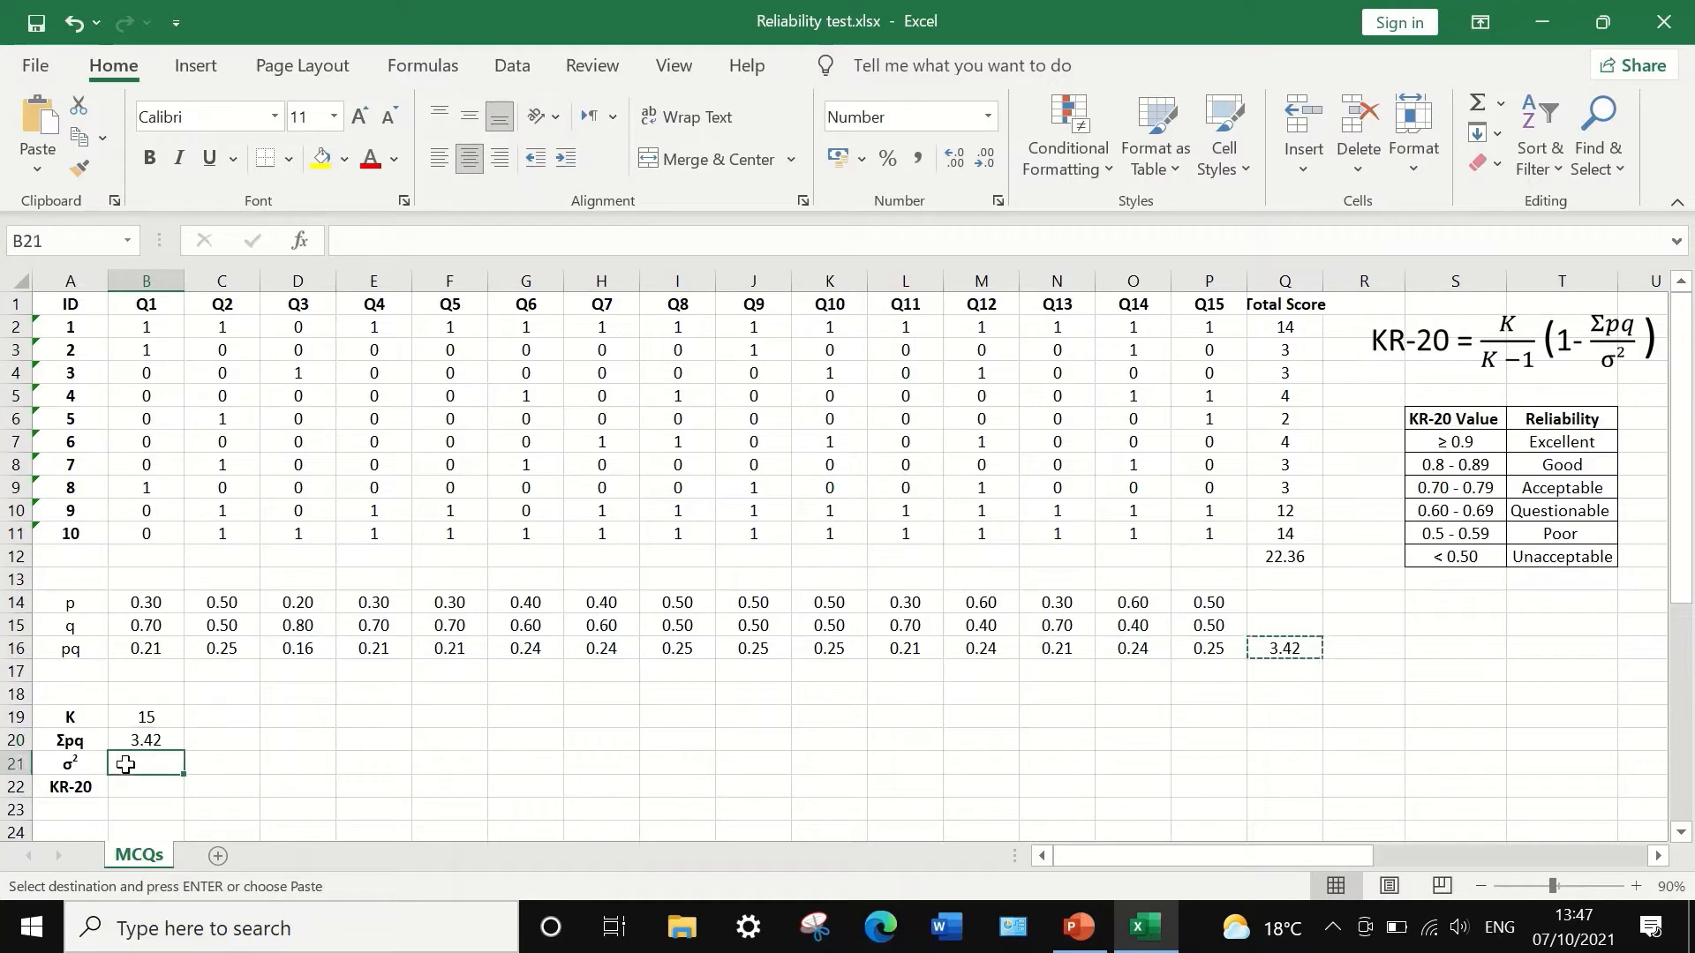
left_click(1294, 562)
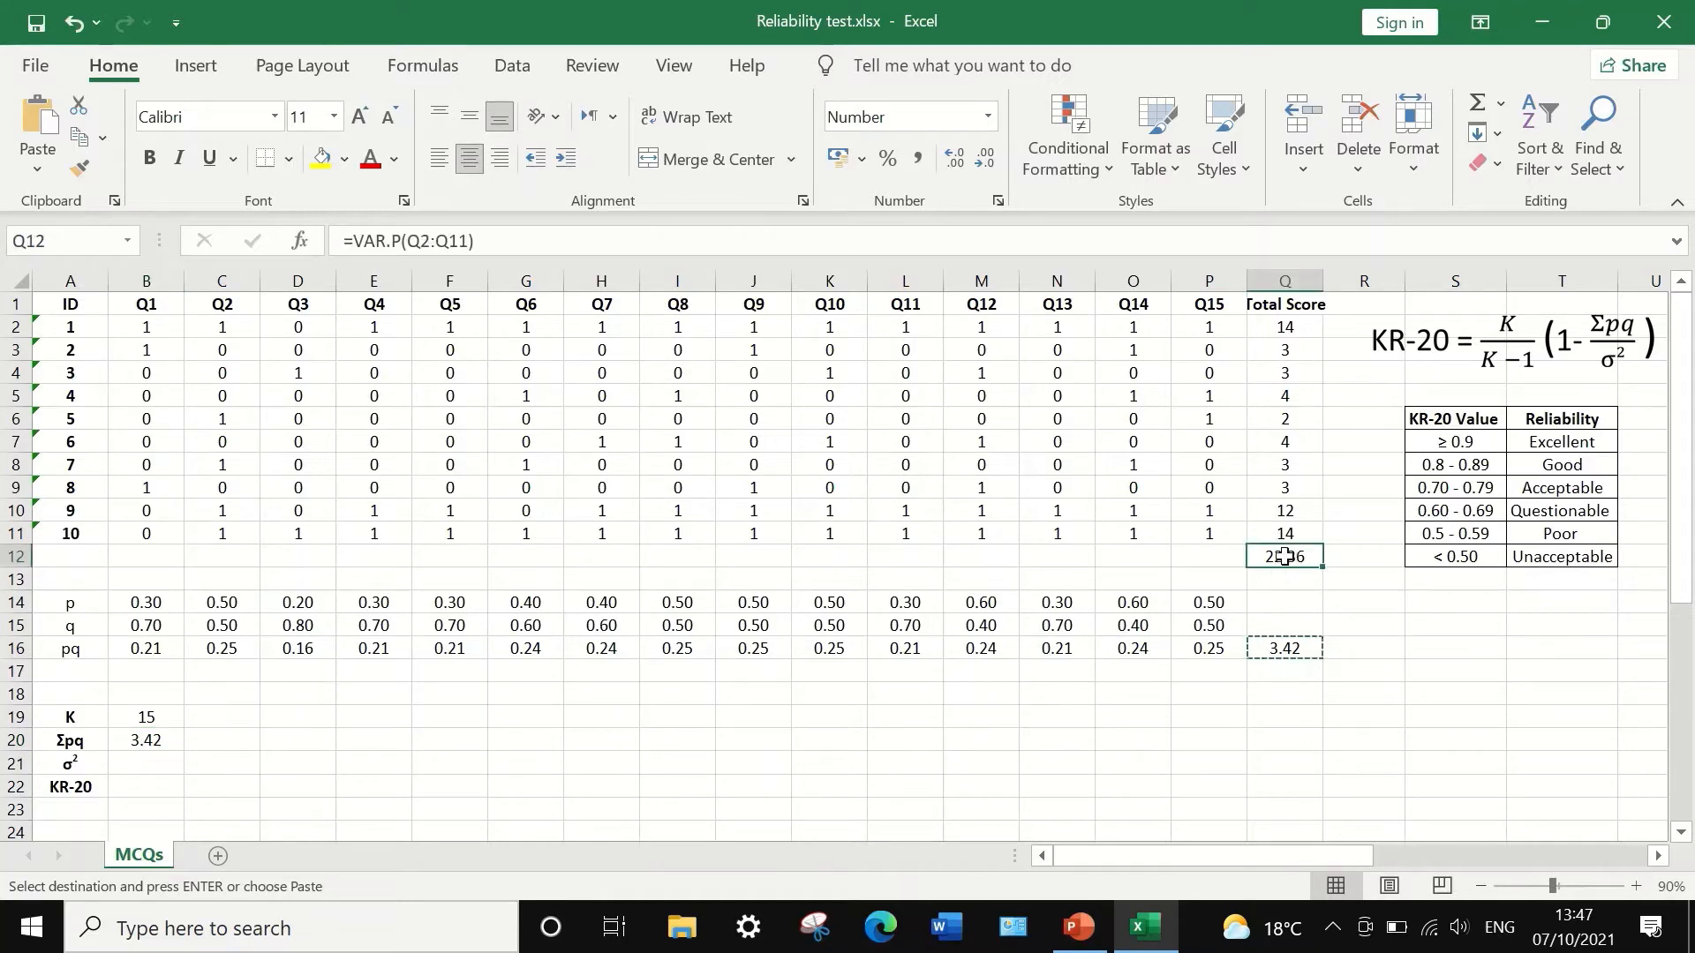
right_click(1284, 554)
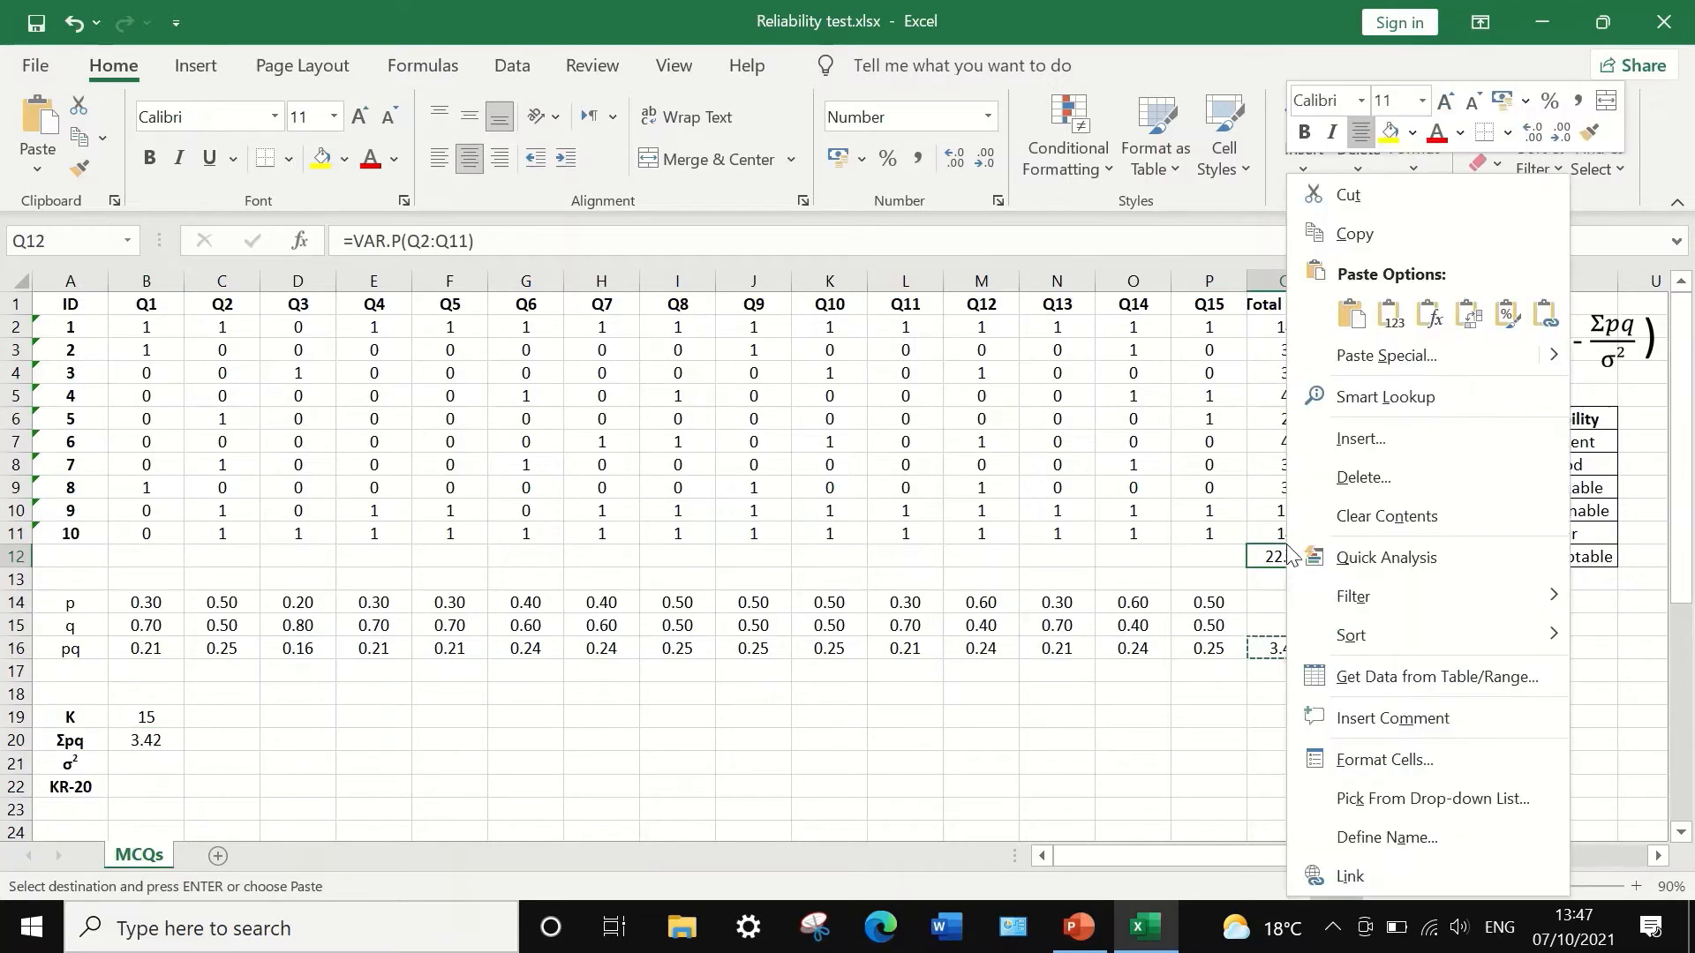
left_click(1365, 246)
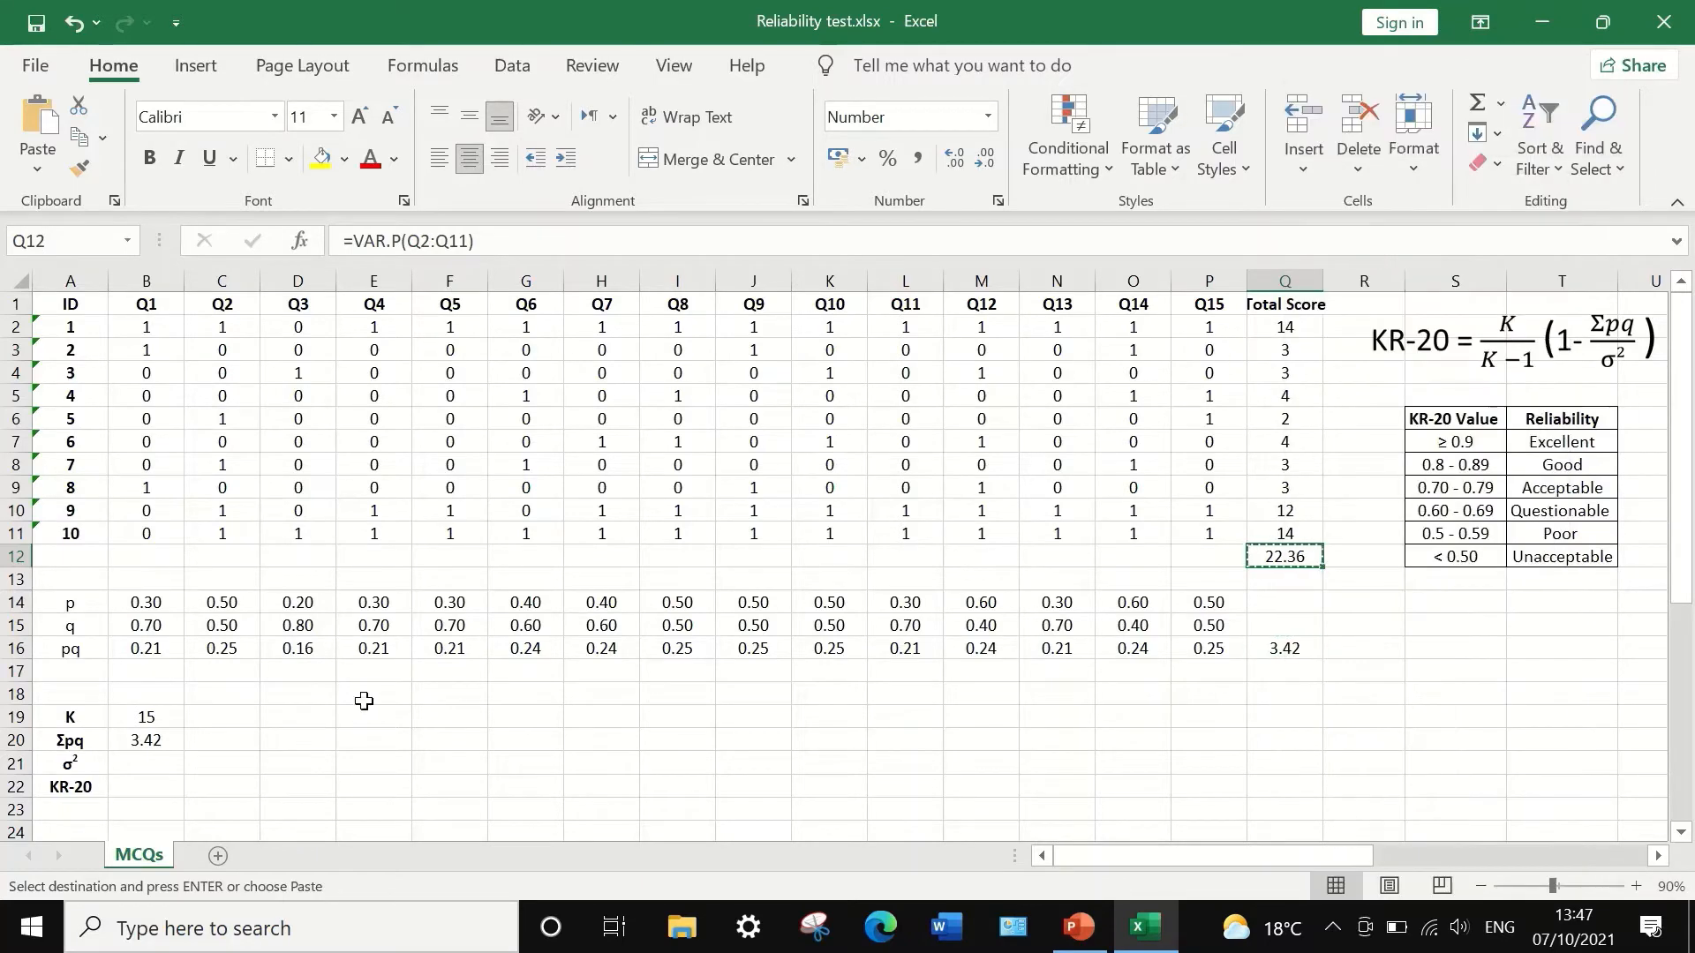
left_click(134, 765)
right_click(134, 765)
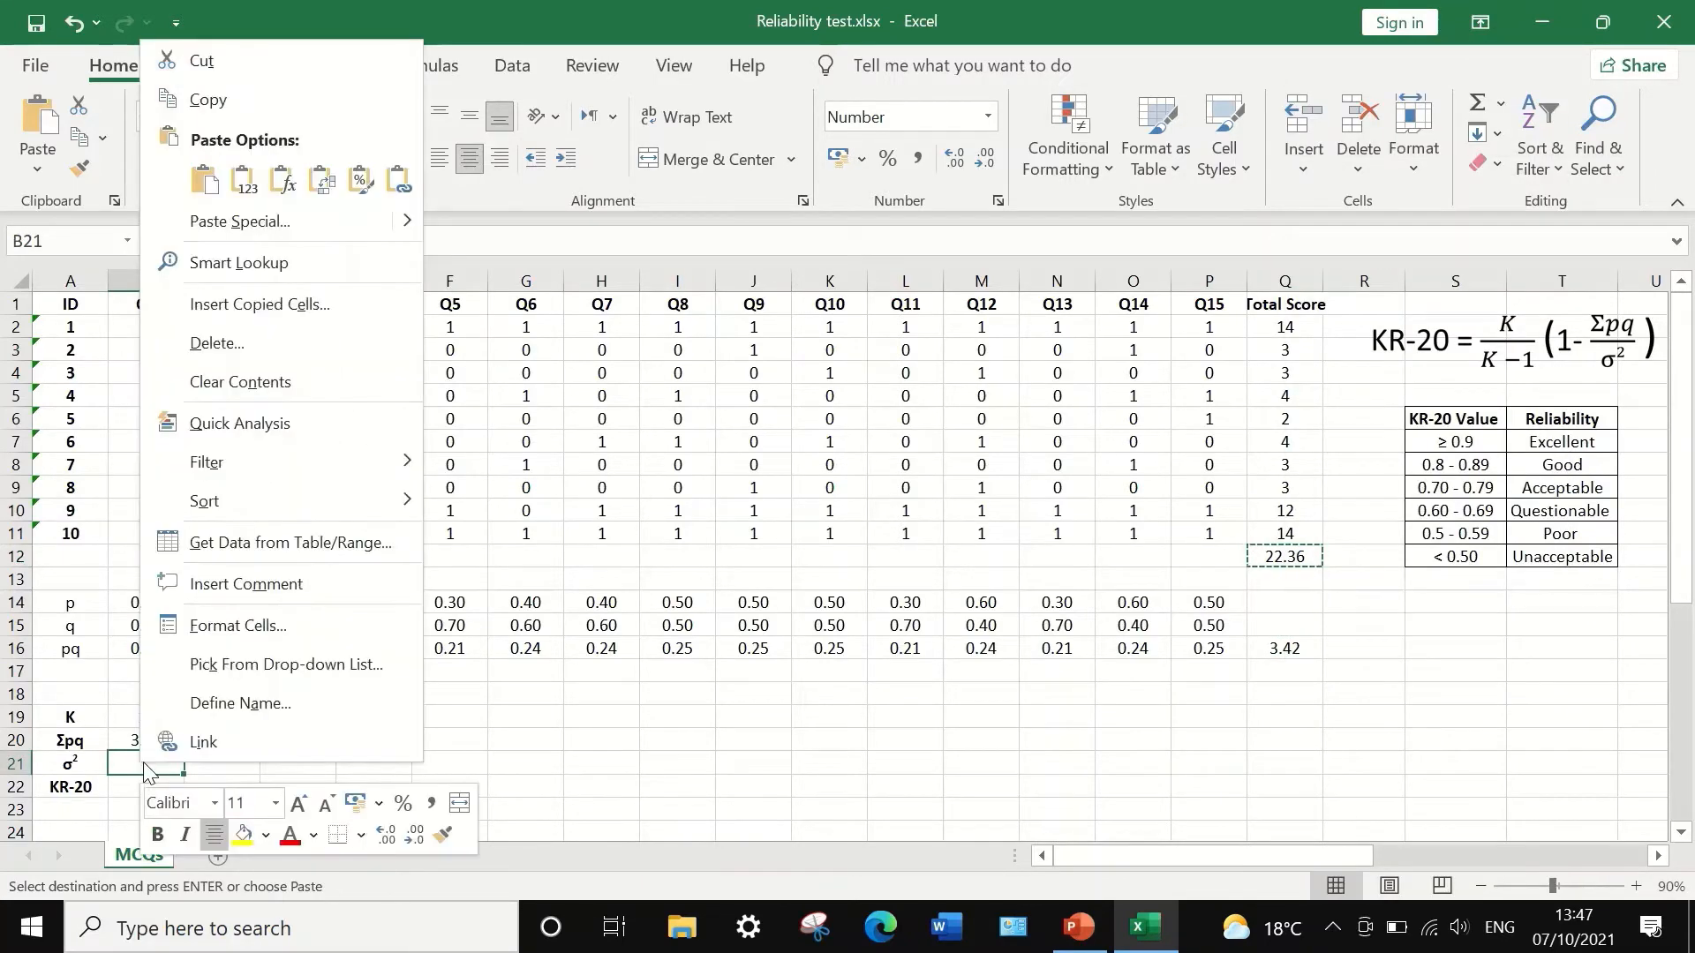
left_click(244, 180)
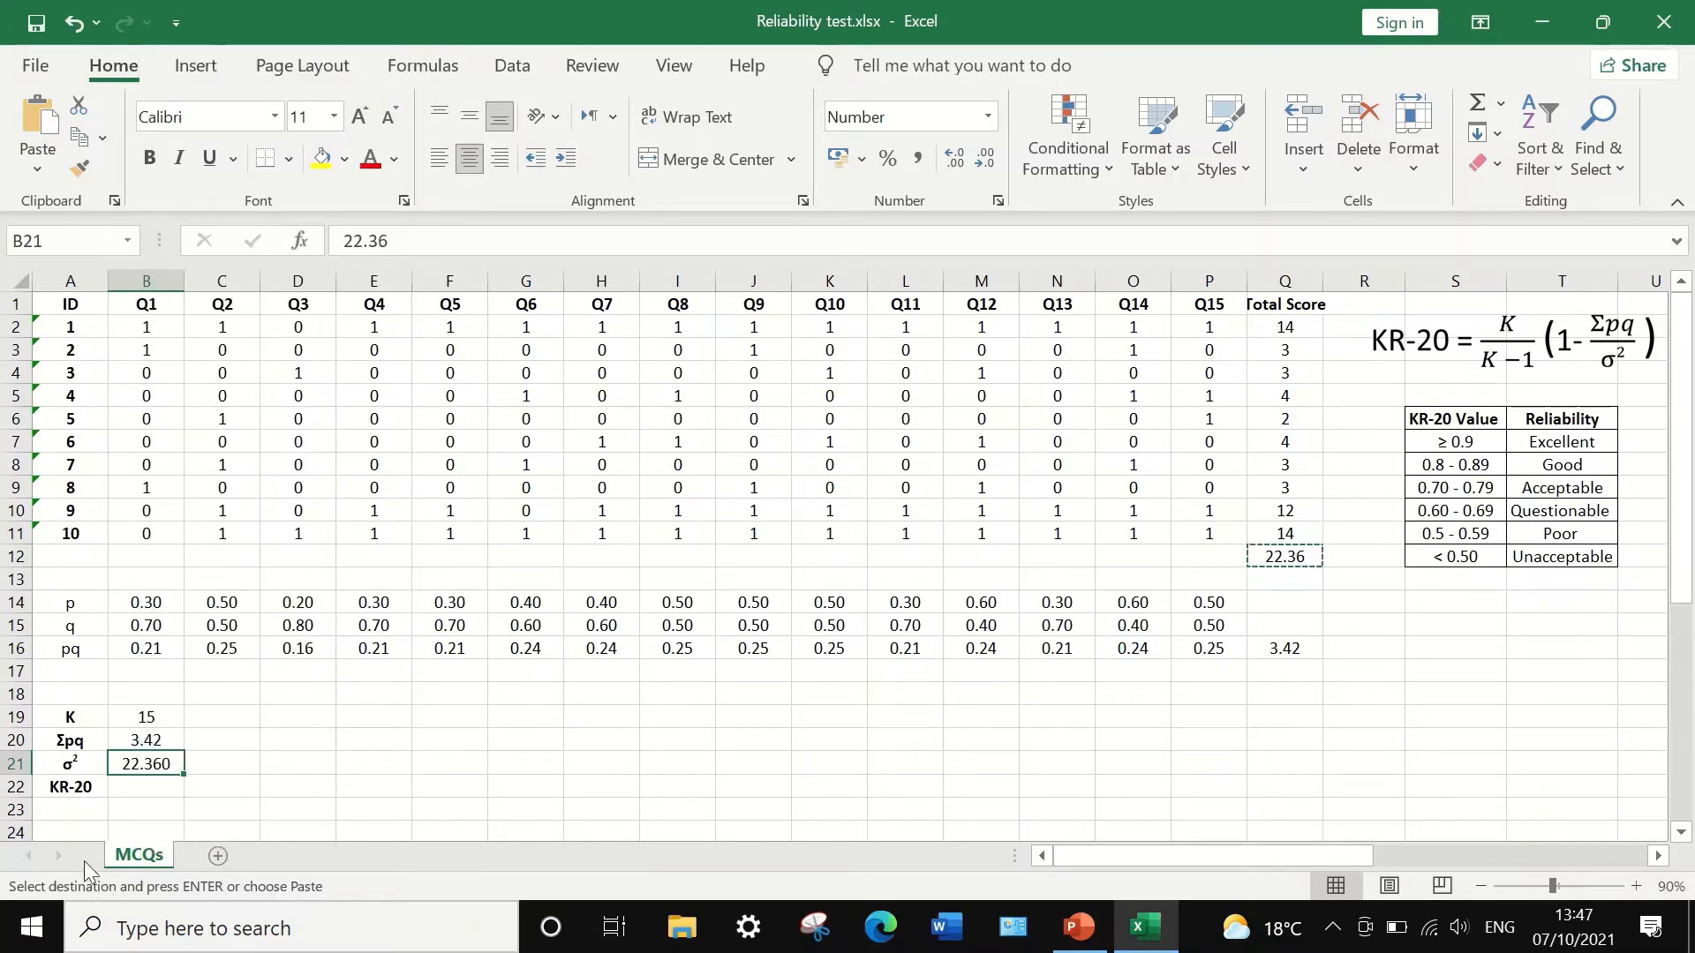
Calculate the KR-20 coefficient in B22 with the formula =(15/14)*(1-B20/B21).
left_click(121, 788)
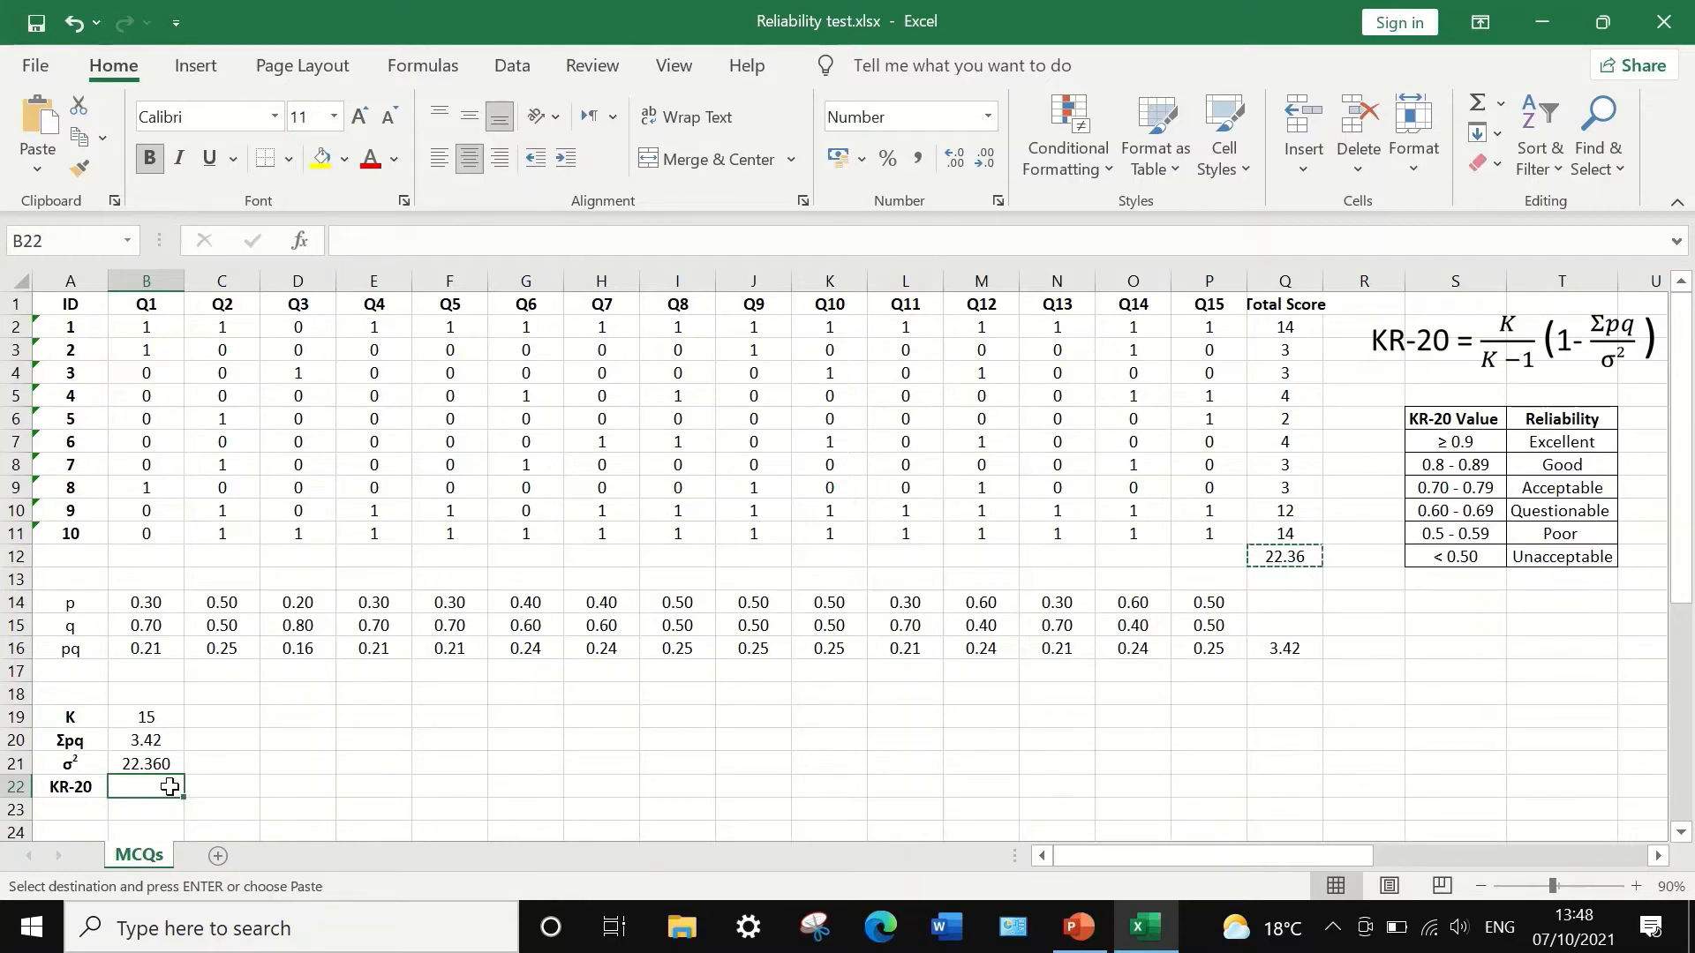
type("=")
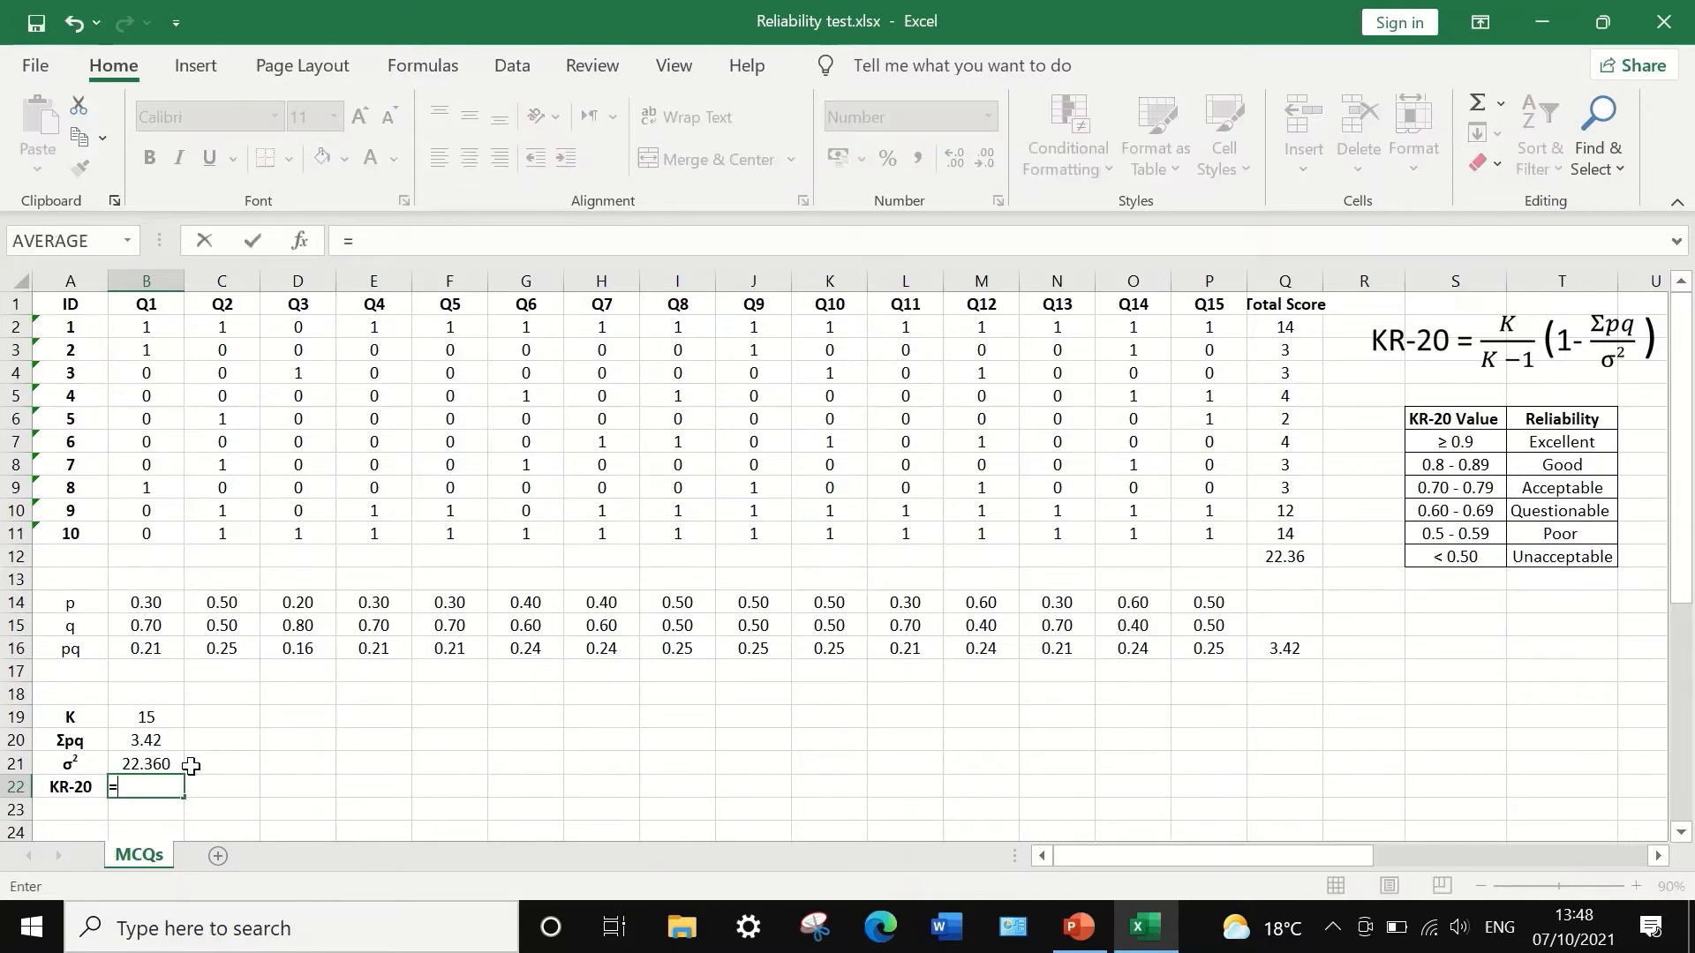
type("()*(")
left_click(142, 791)
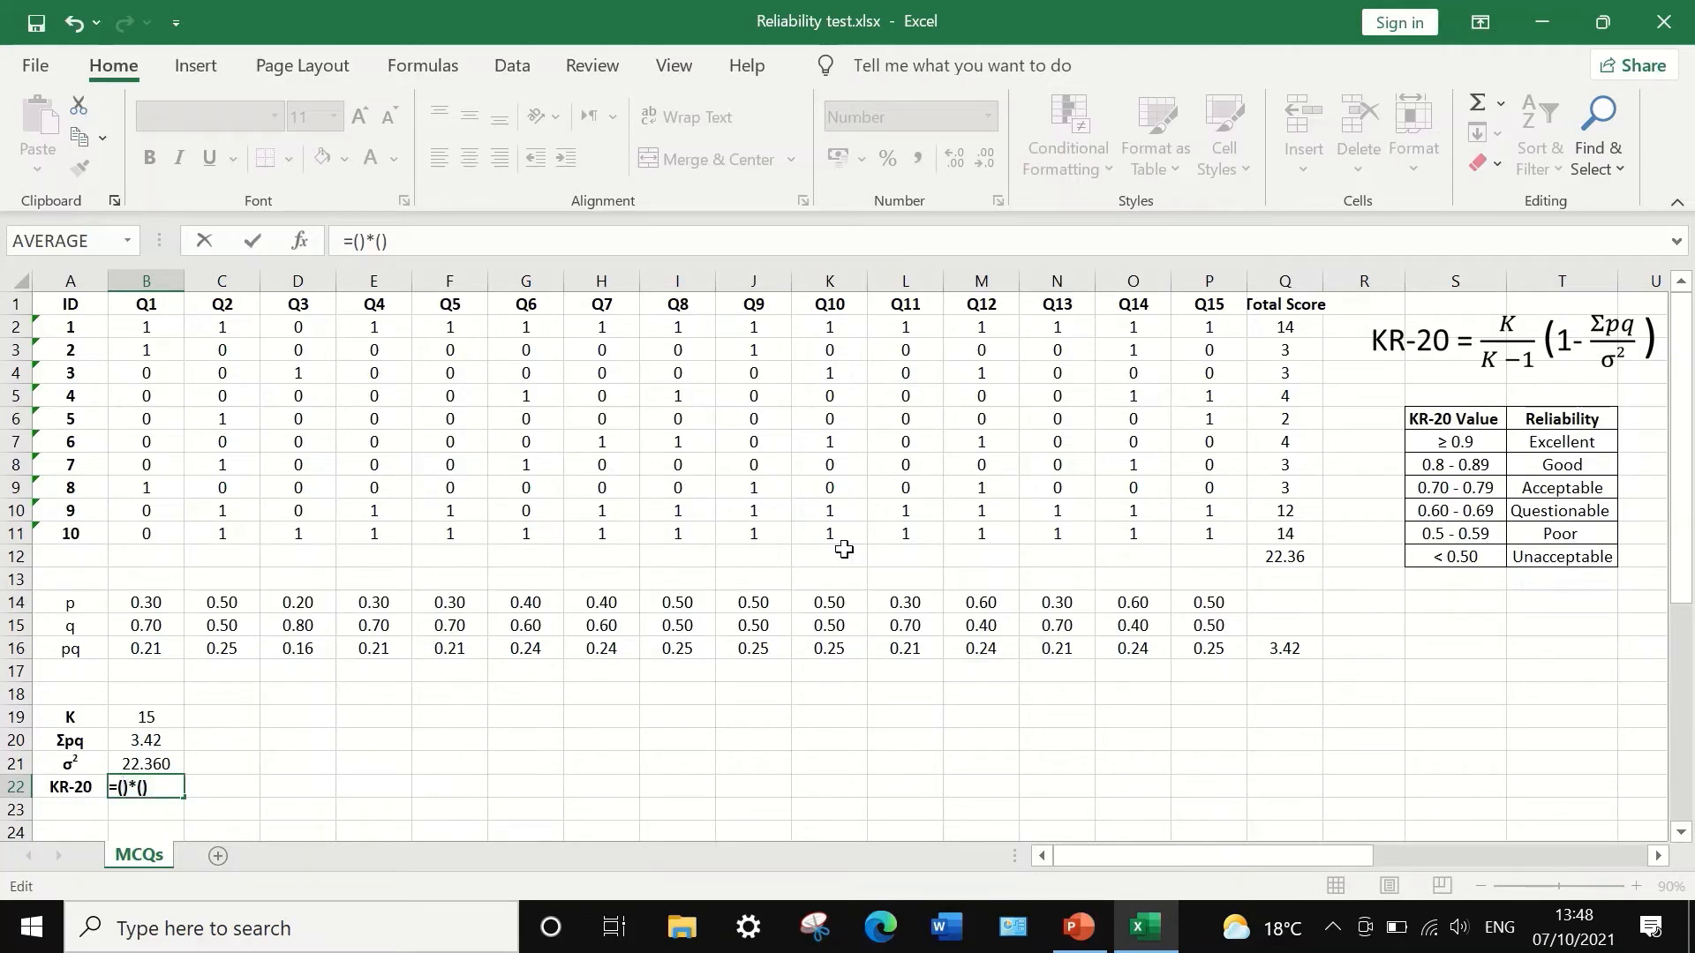
type("15/14")
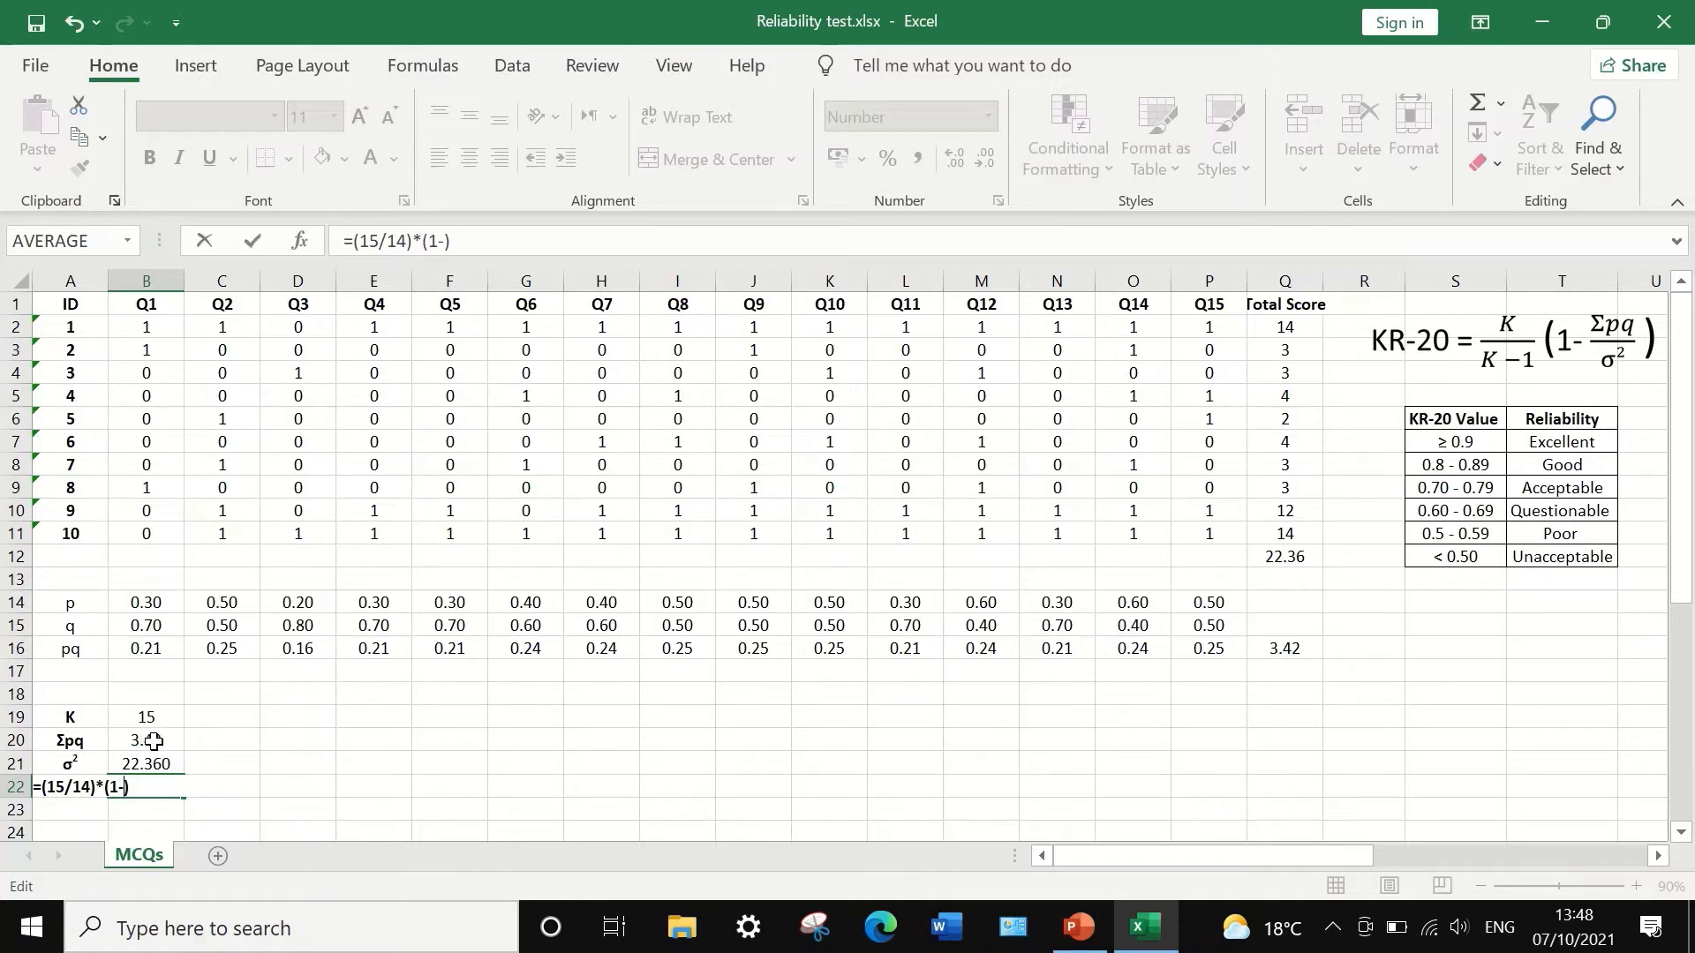
left_click(154, 741)
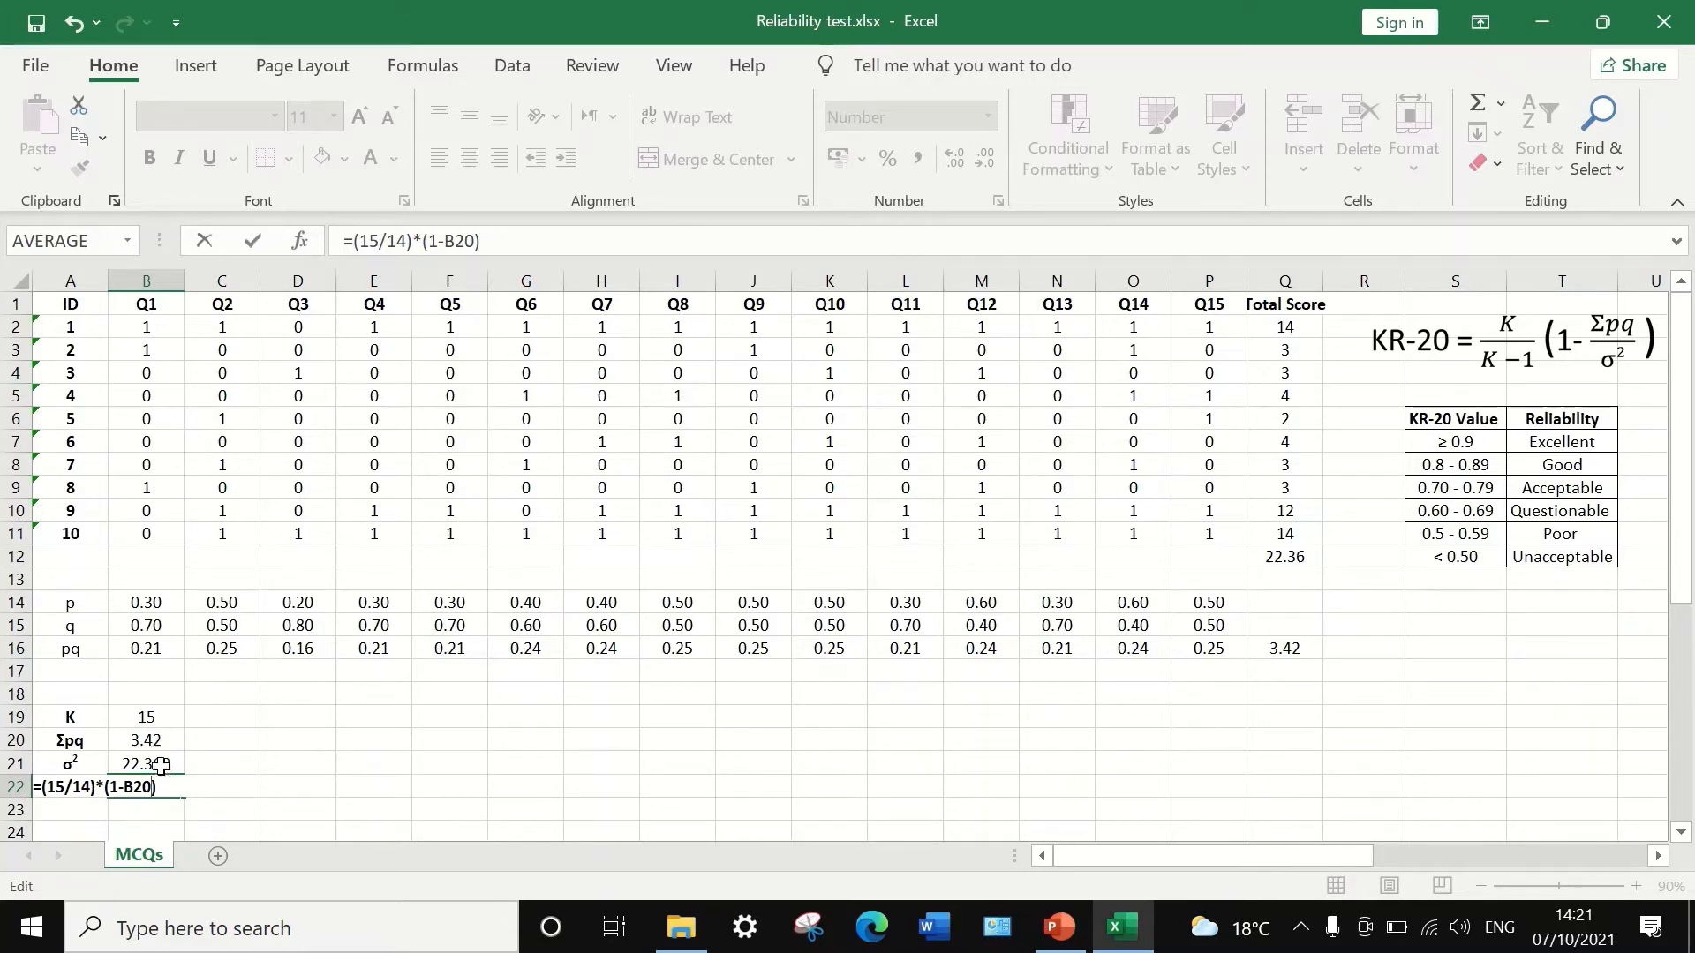
type("/")
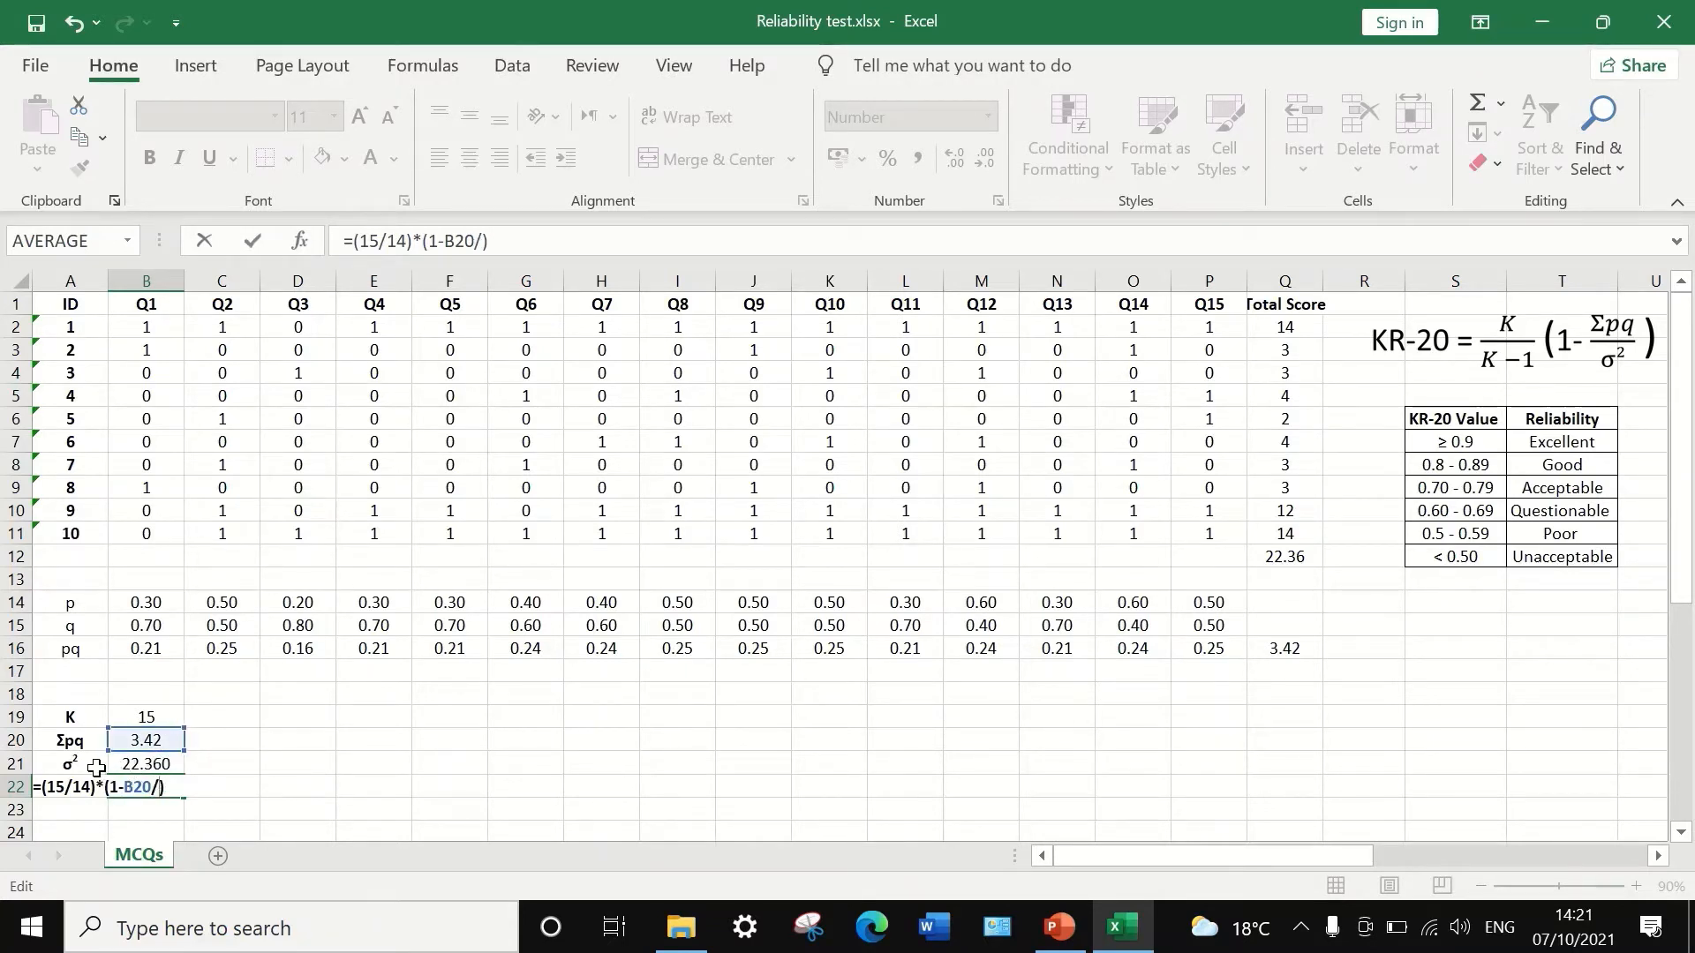
left_click(147, 765)
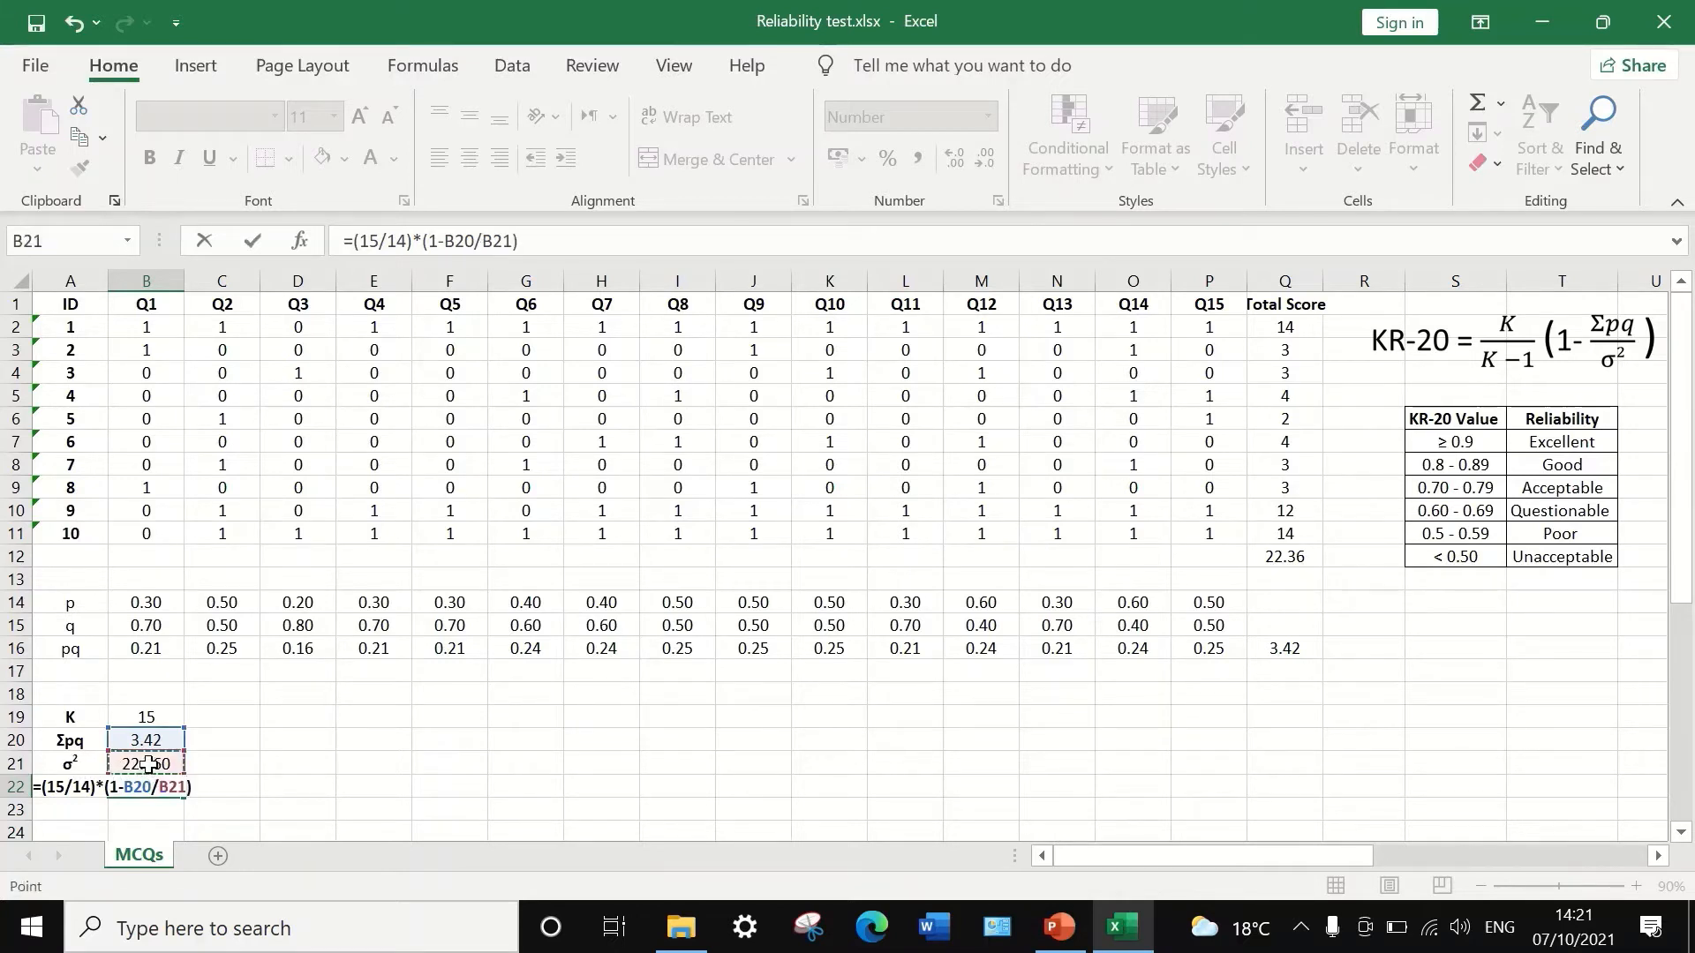
key("Return")
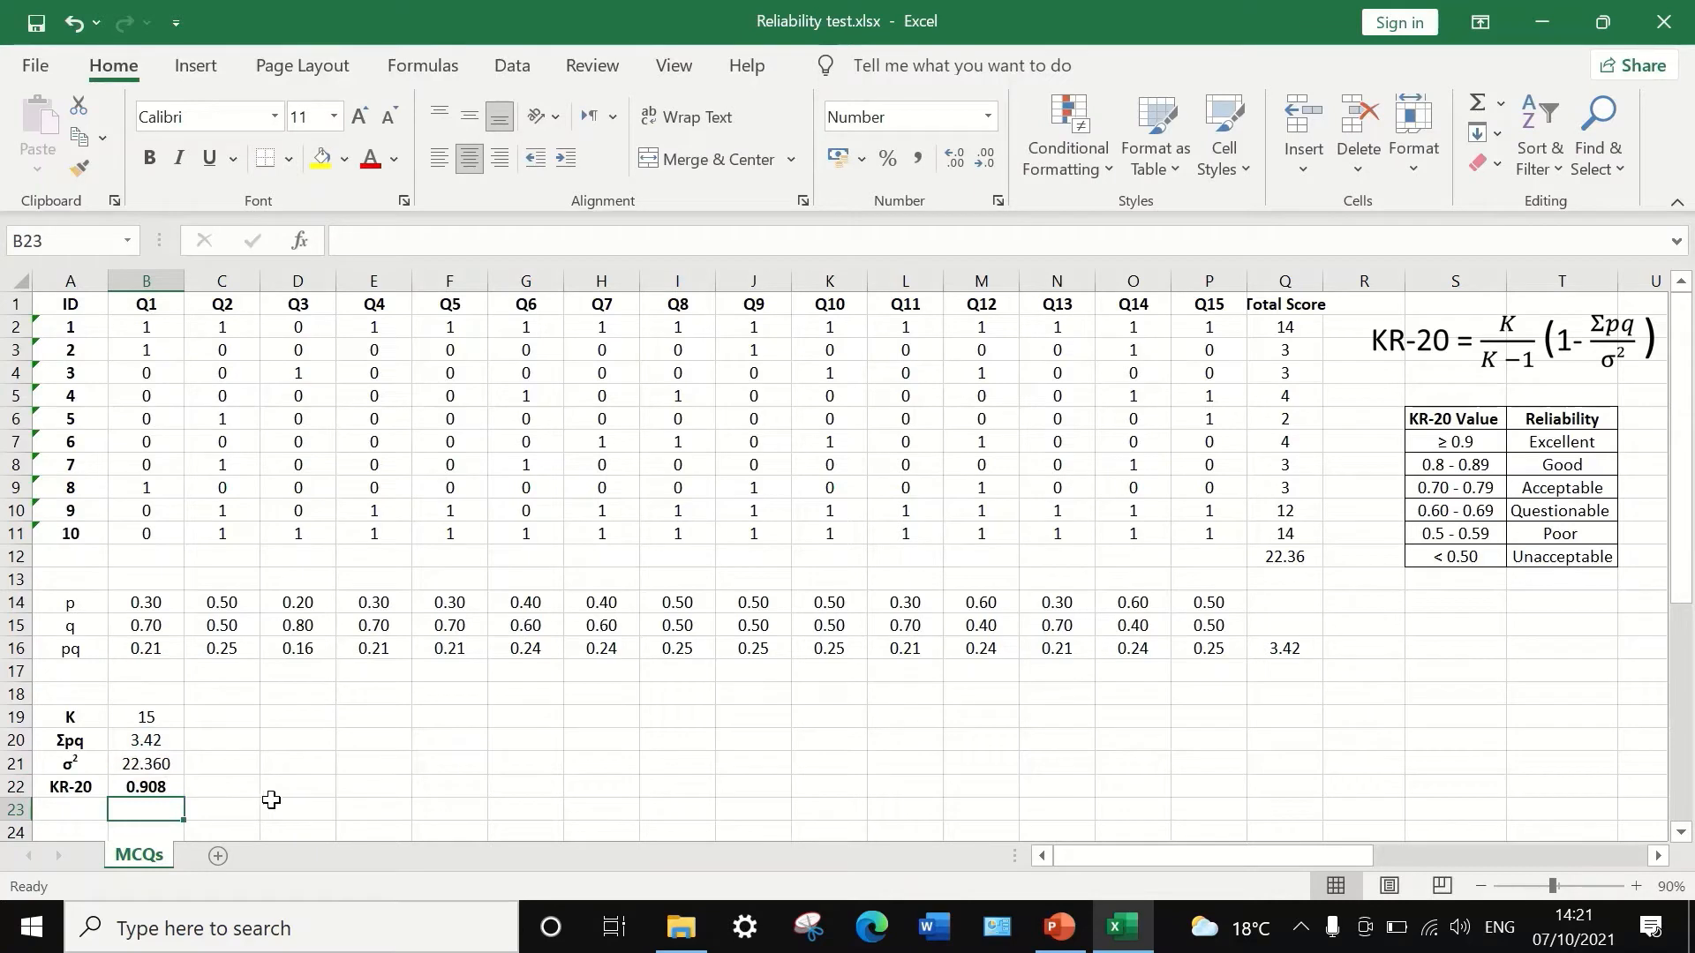
left_click(219, 788)
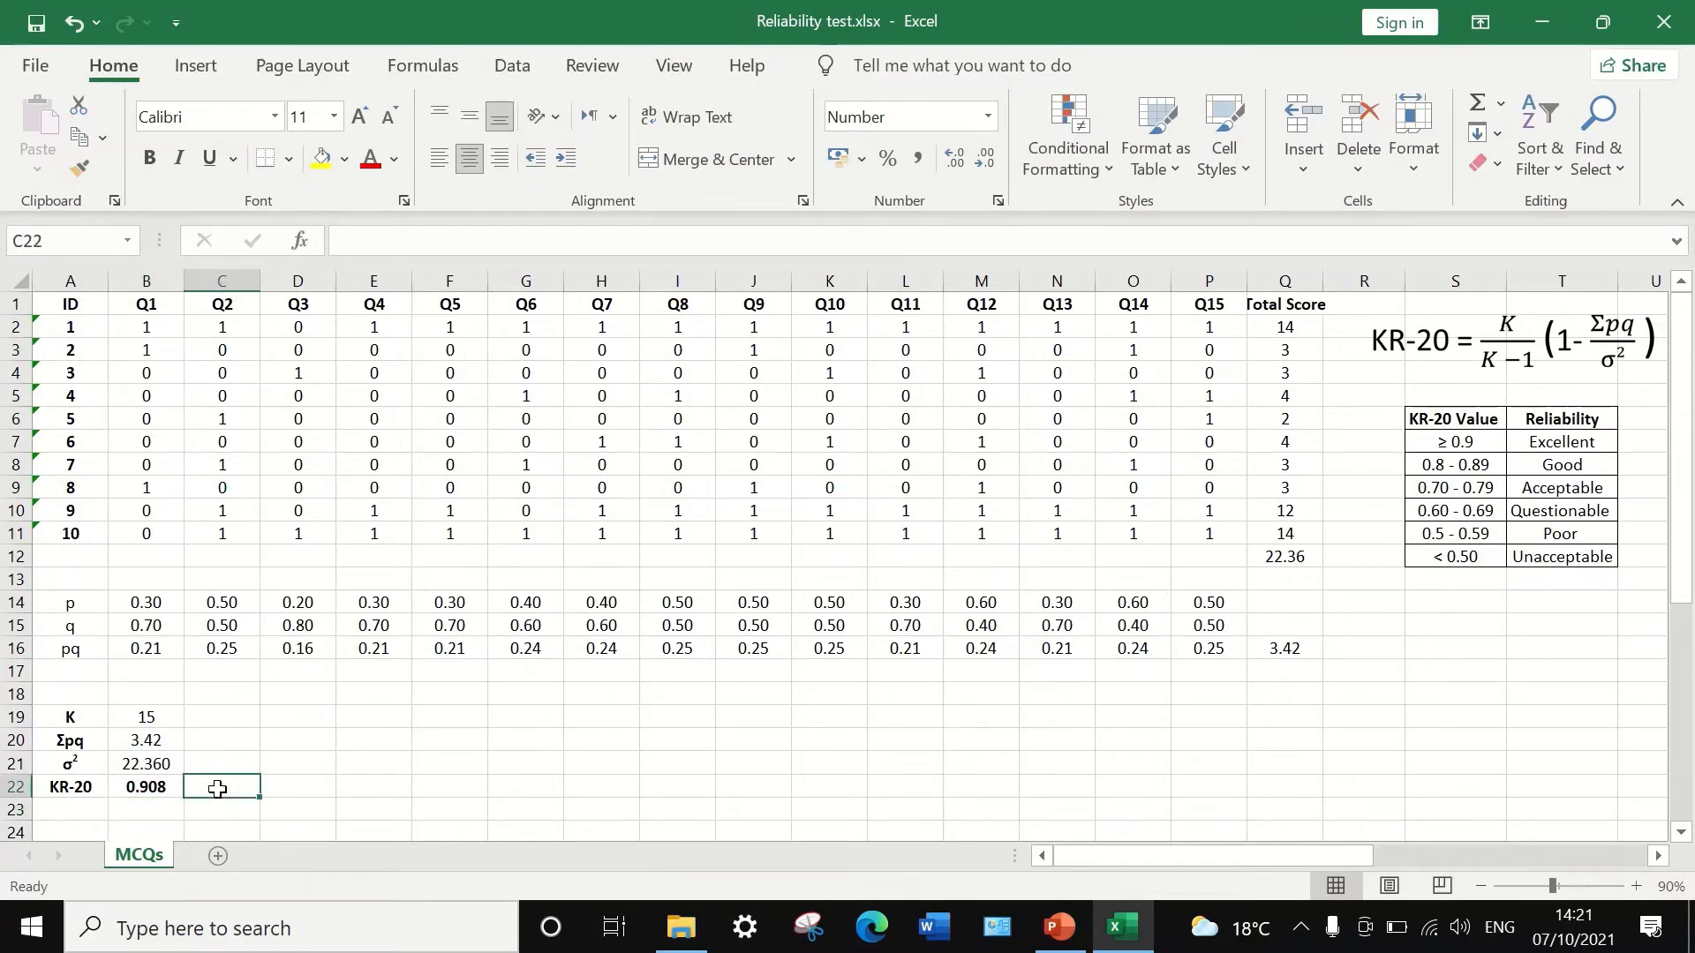
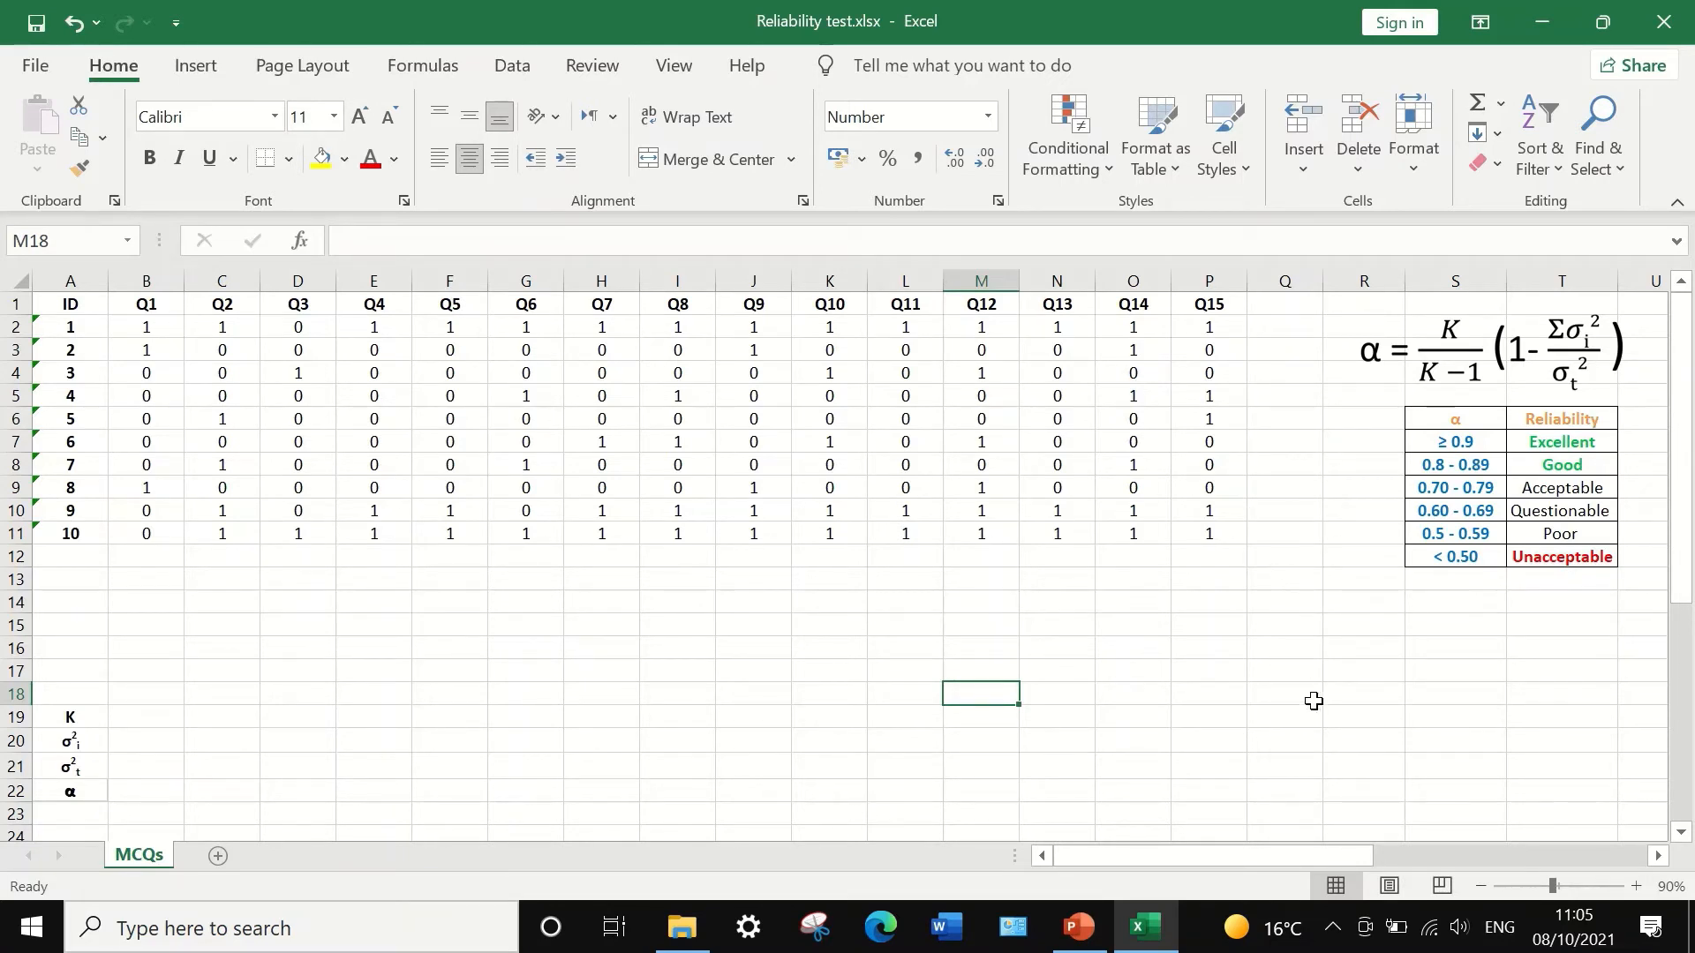
Head column Q "Total score" and sum each respondent's Q1 to Q15 answers in Q2:Q11.
left_click(1281, 303)
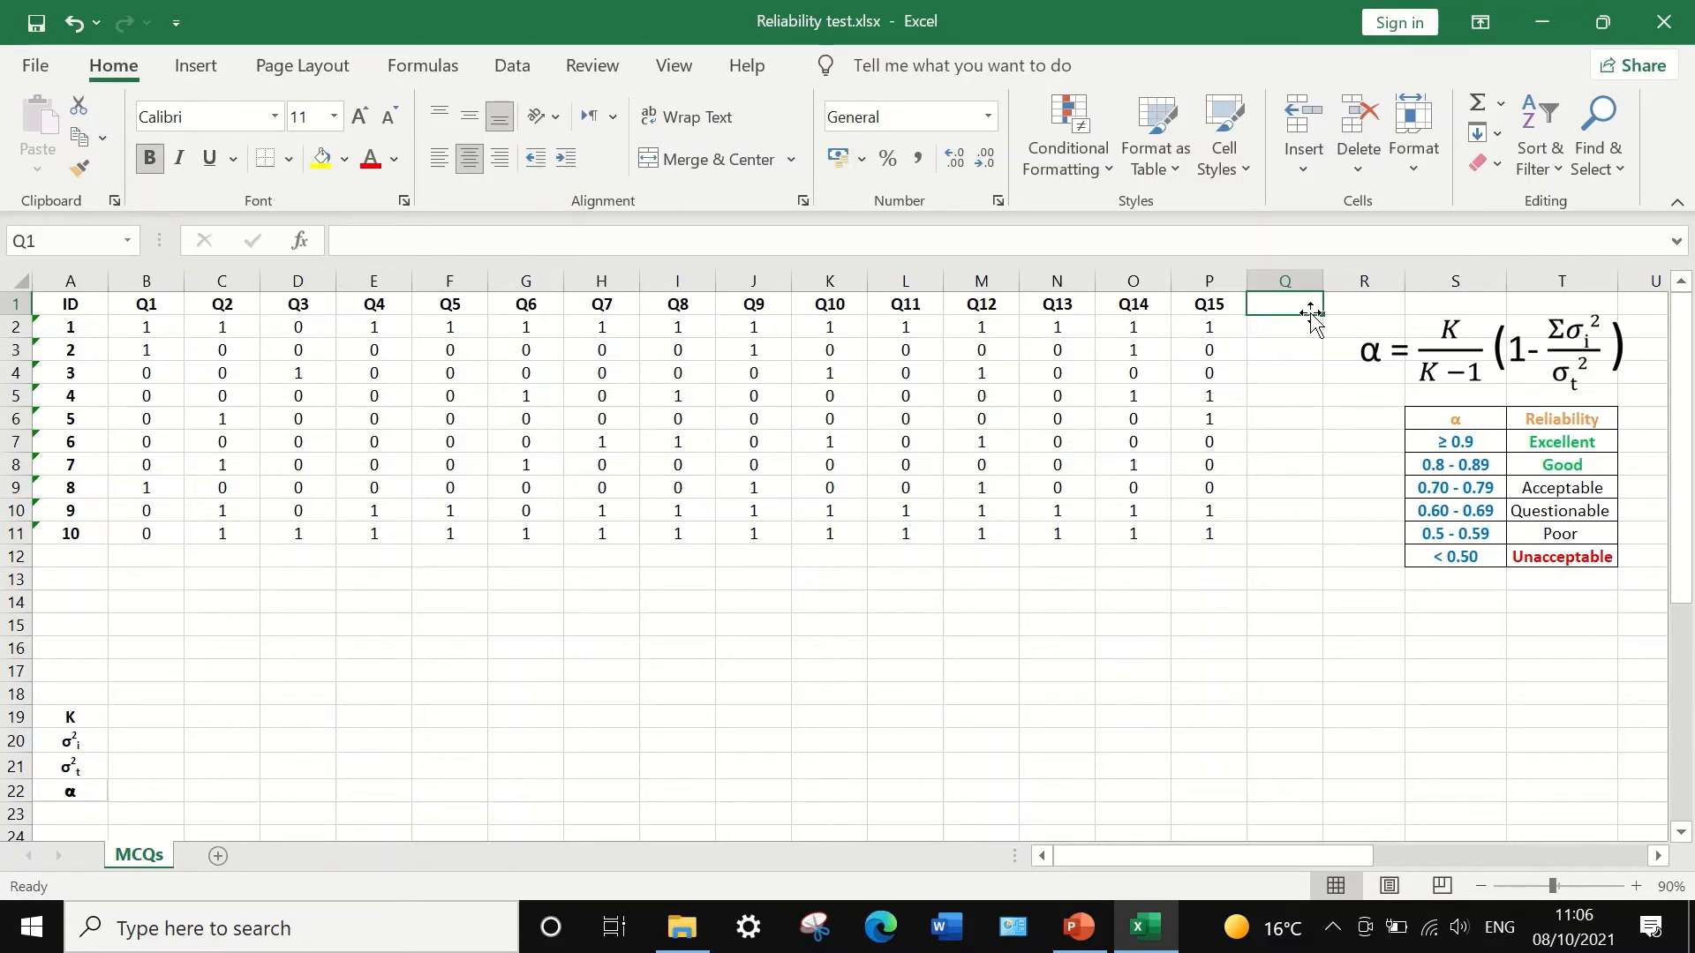
type("Total score")
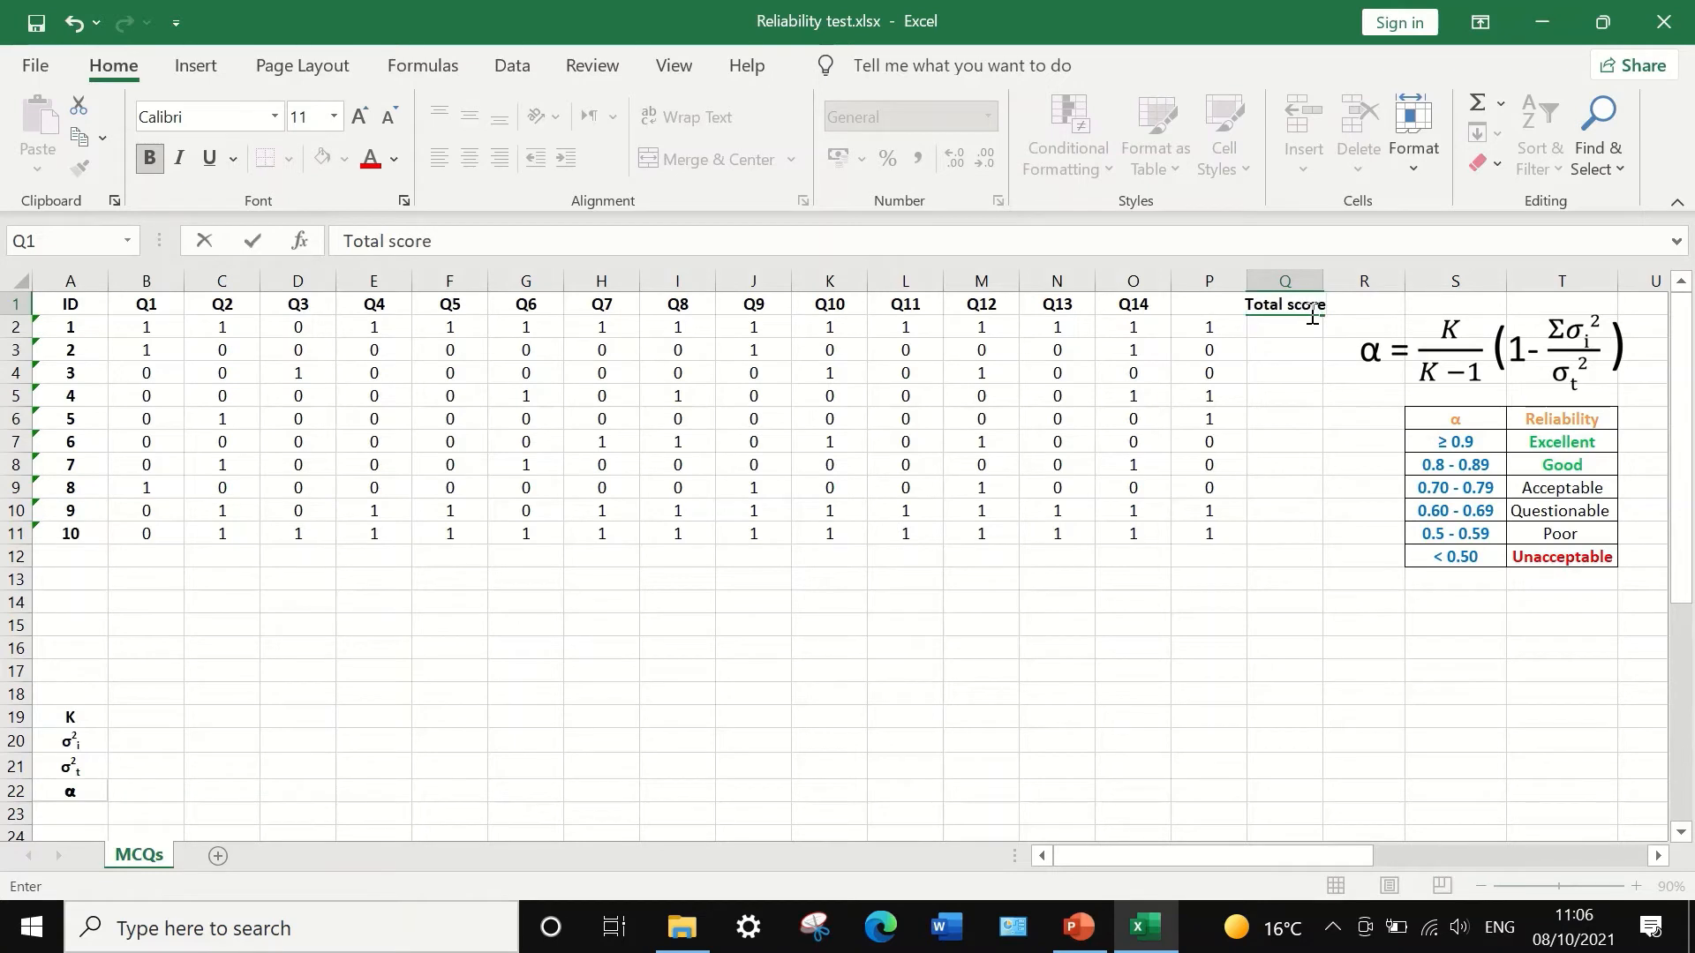
left_click(1287, 339)
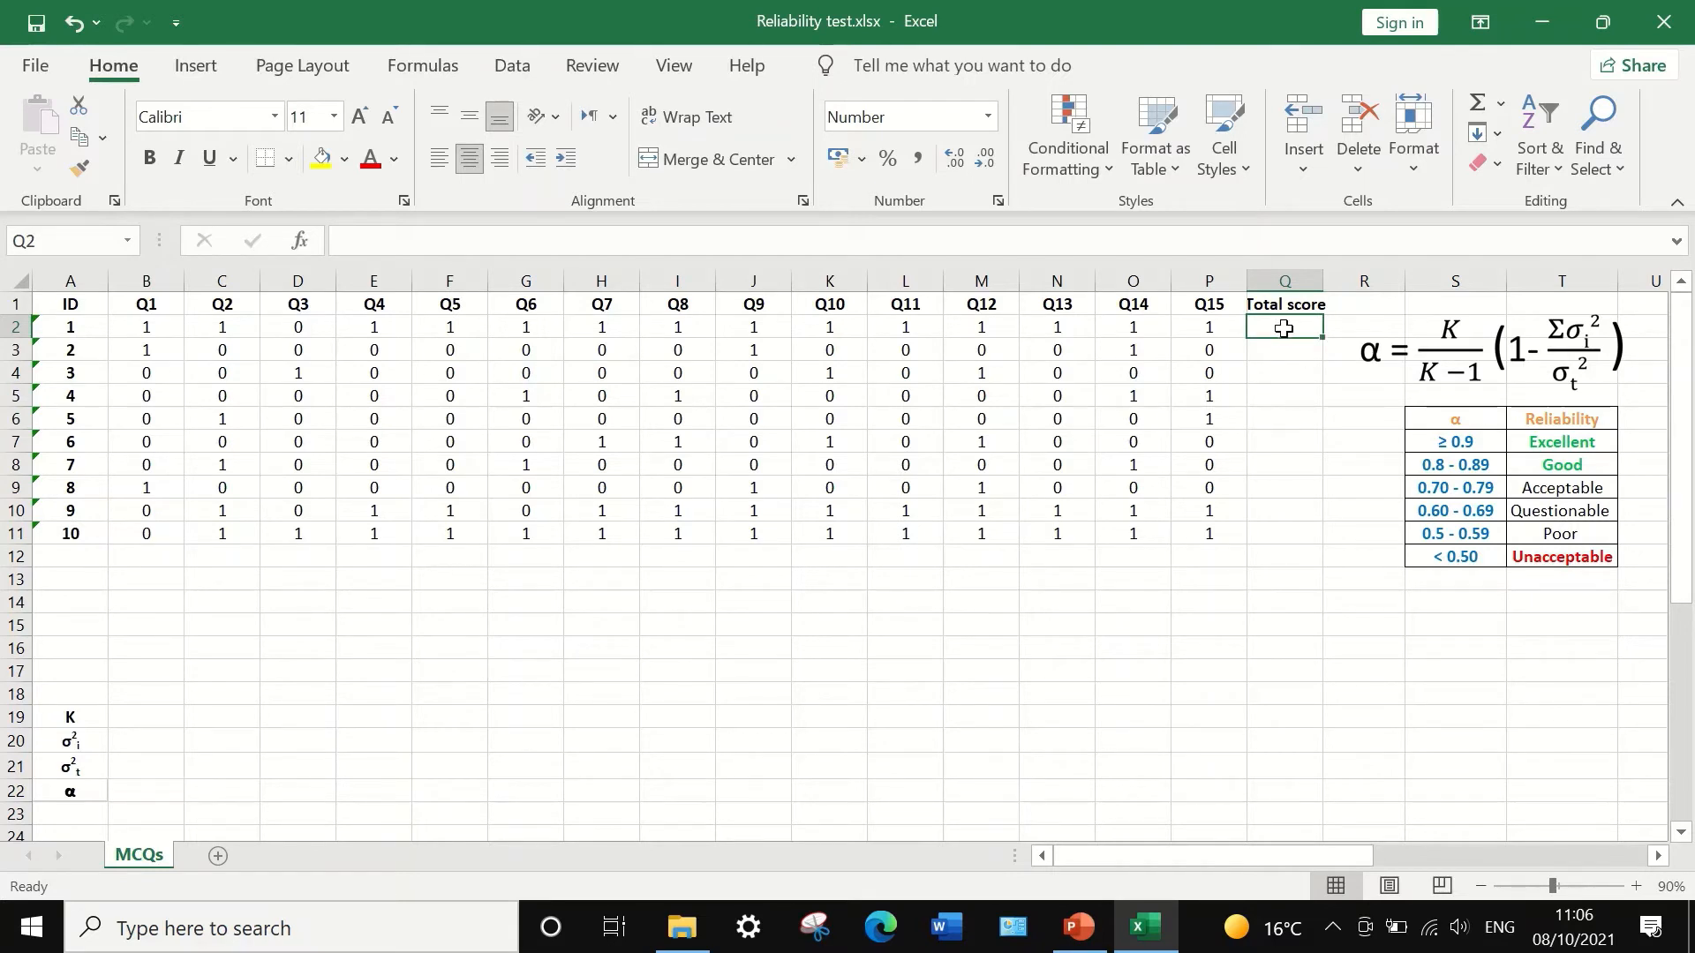
left_click(1503, 104)
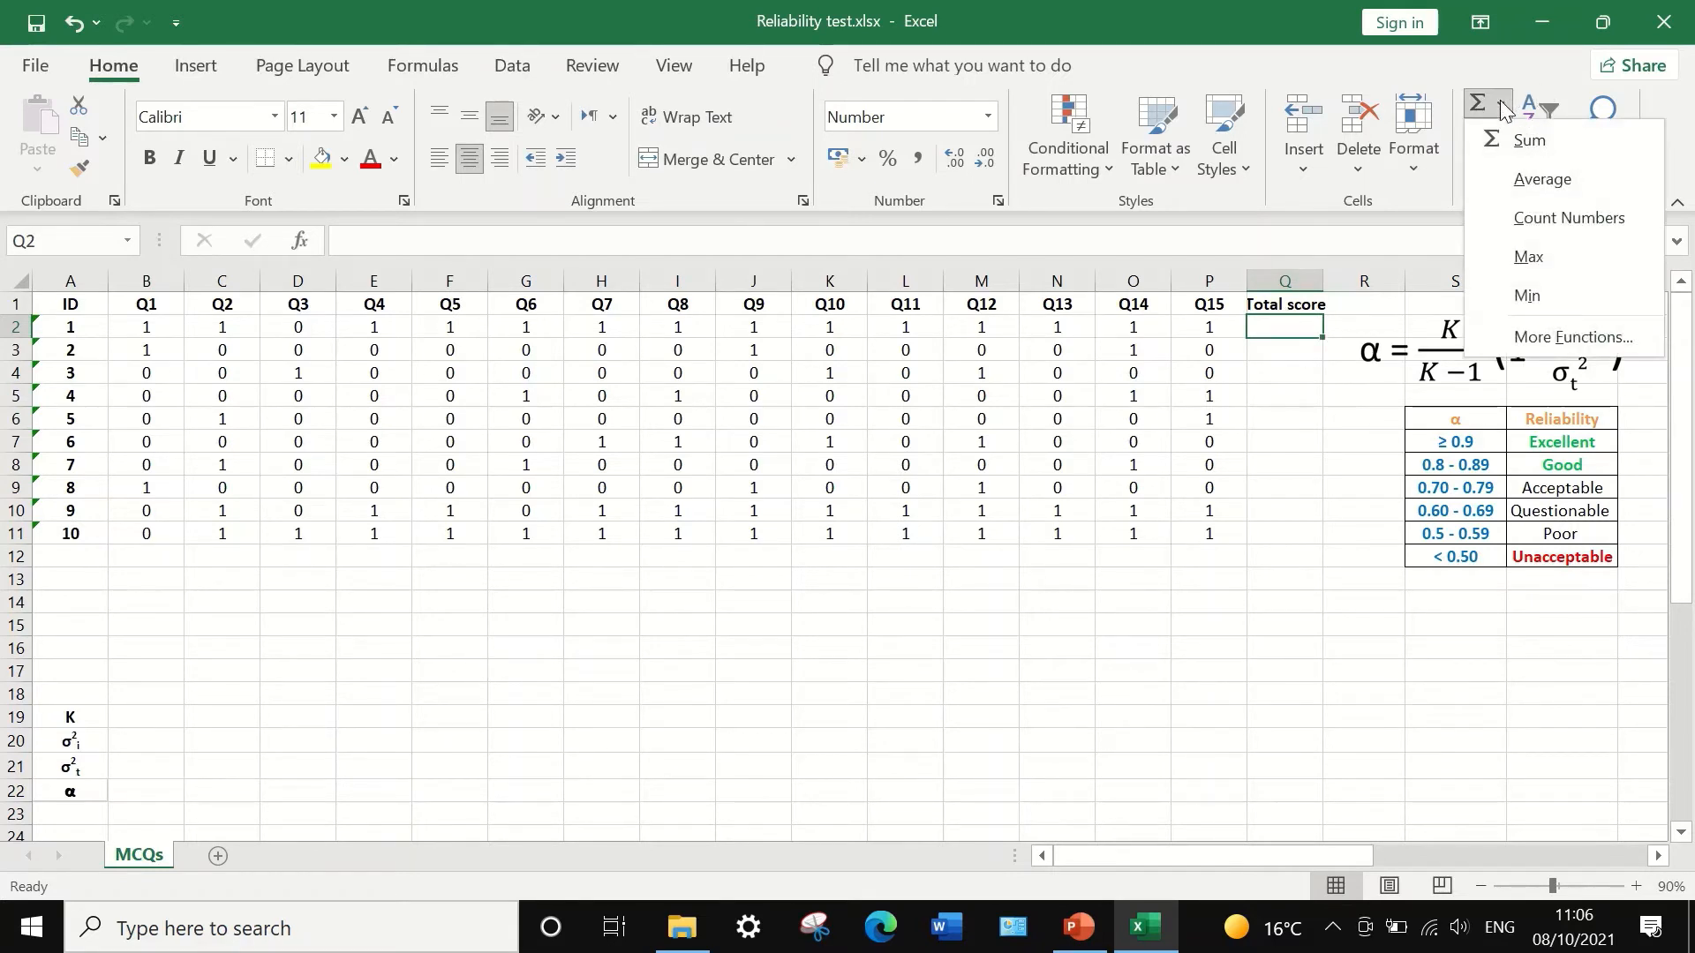
left_click(1504, 146)
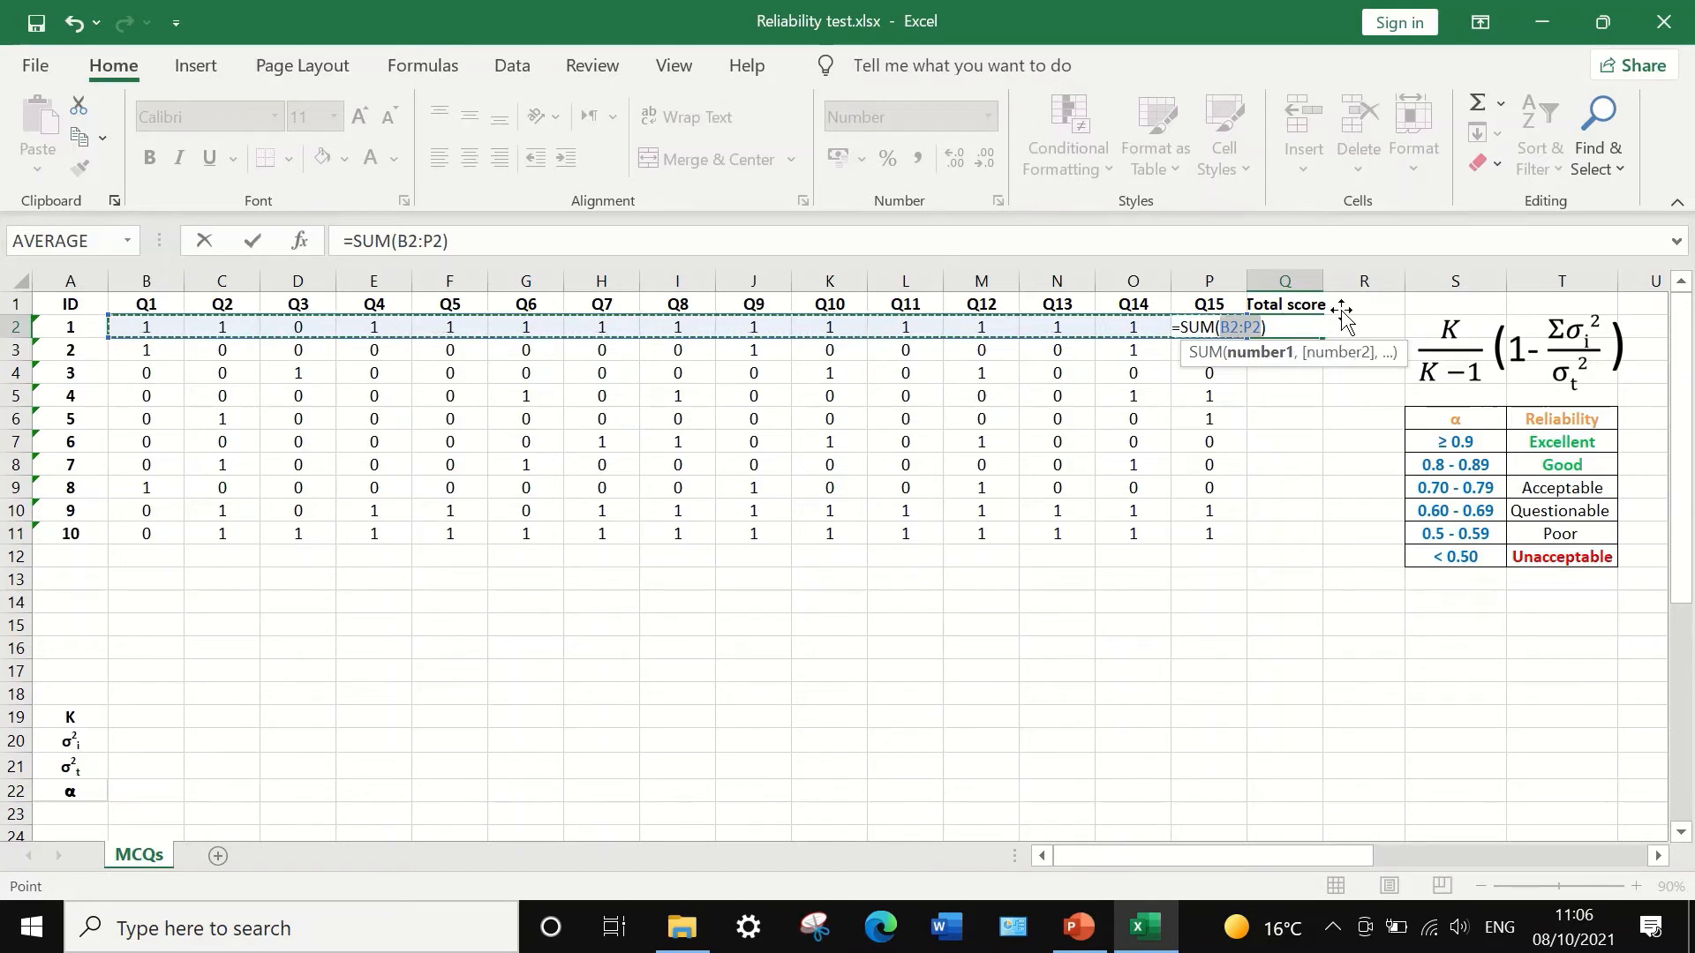
key("Return")
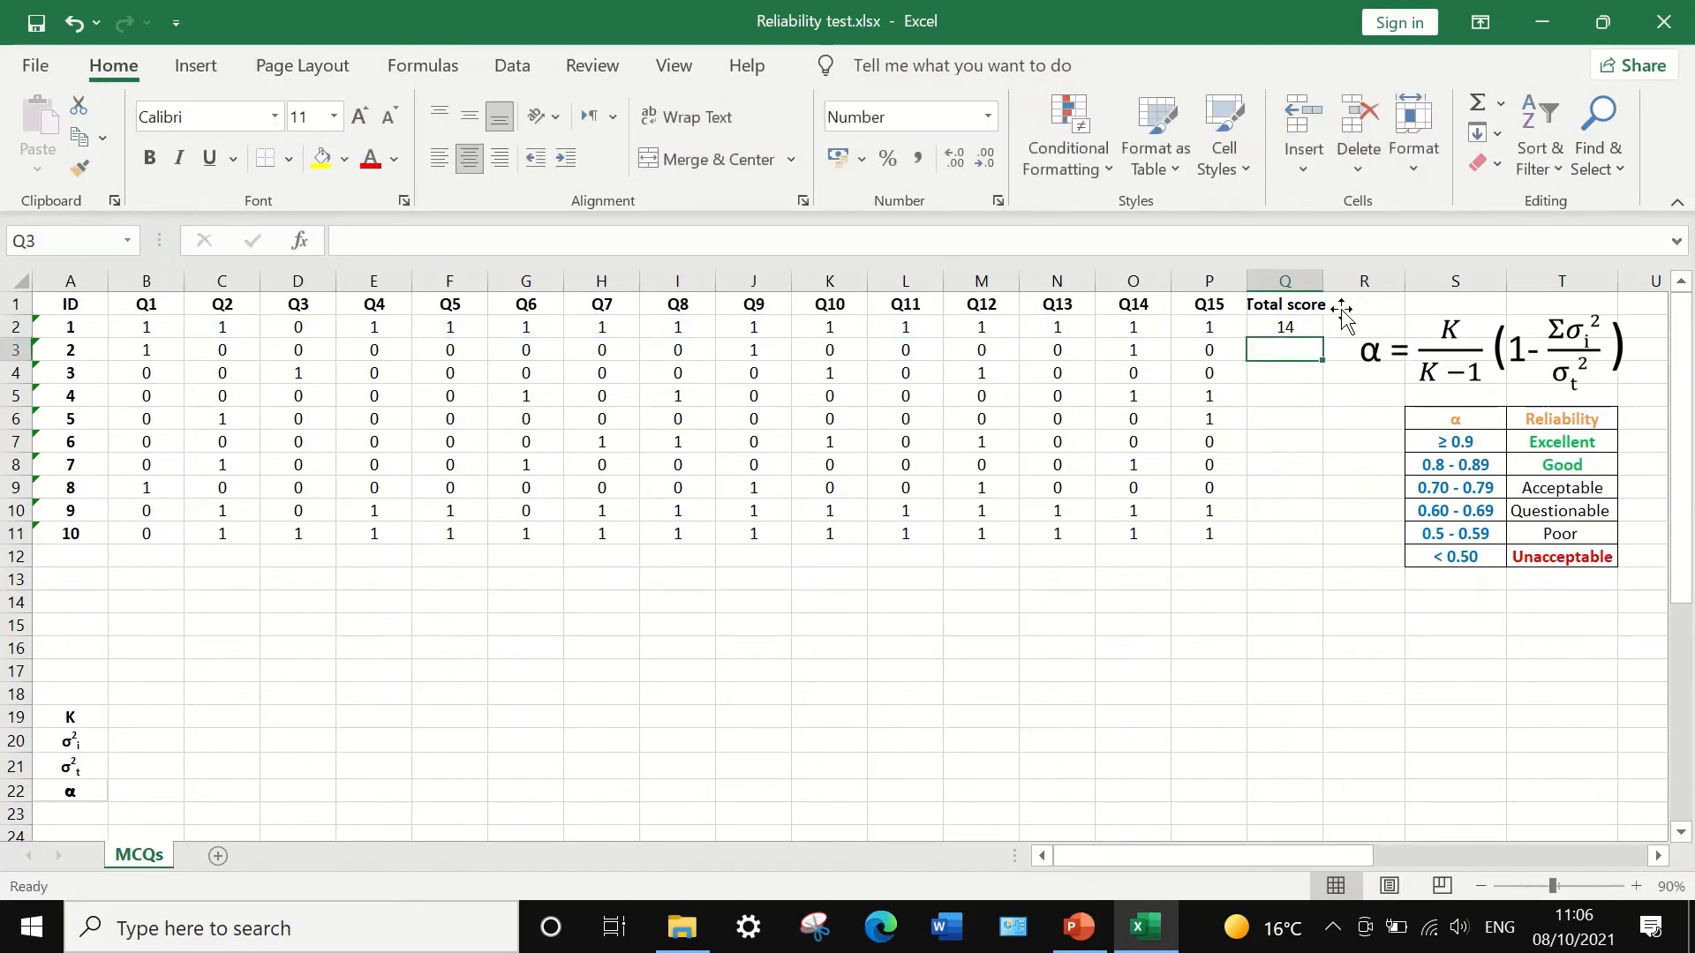
left_click(1287, 323)
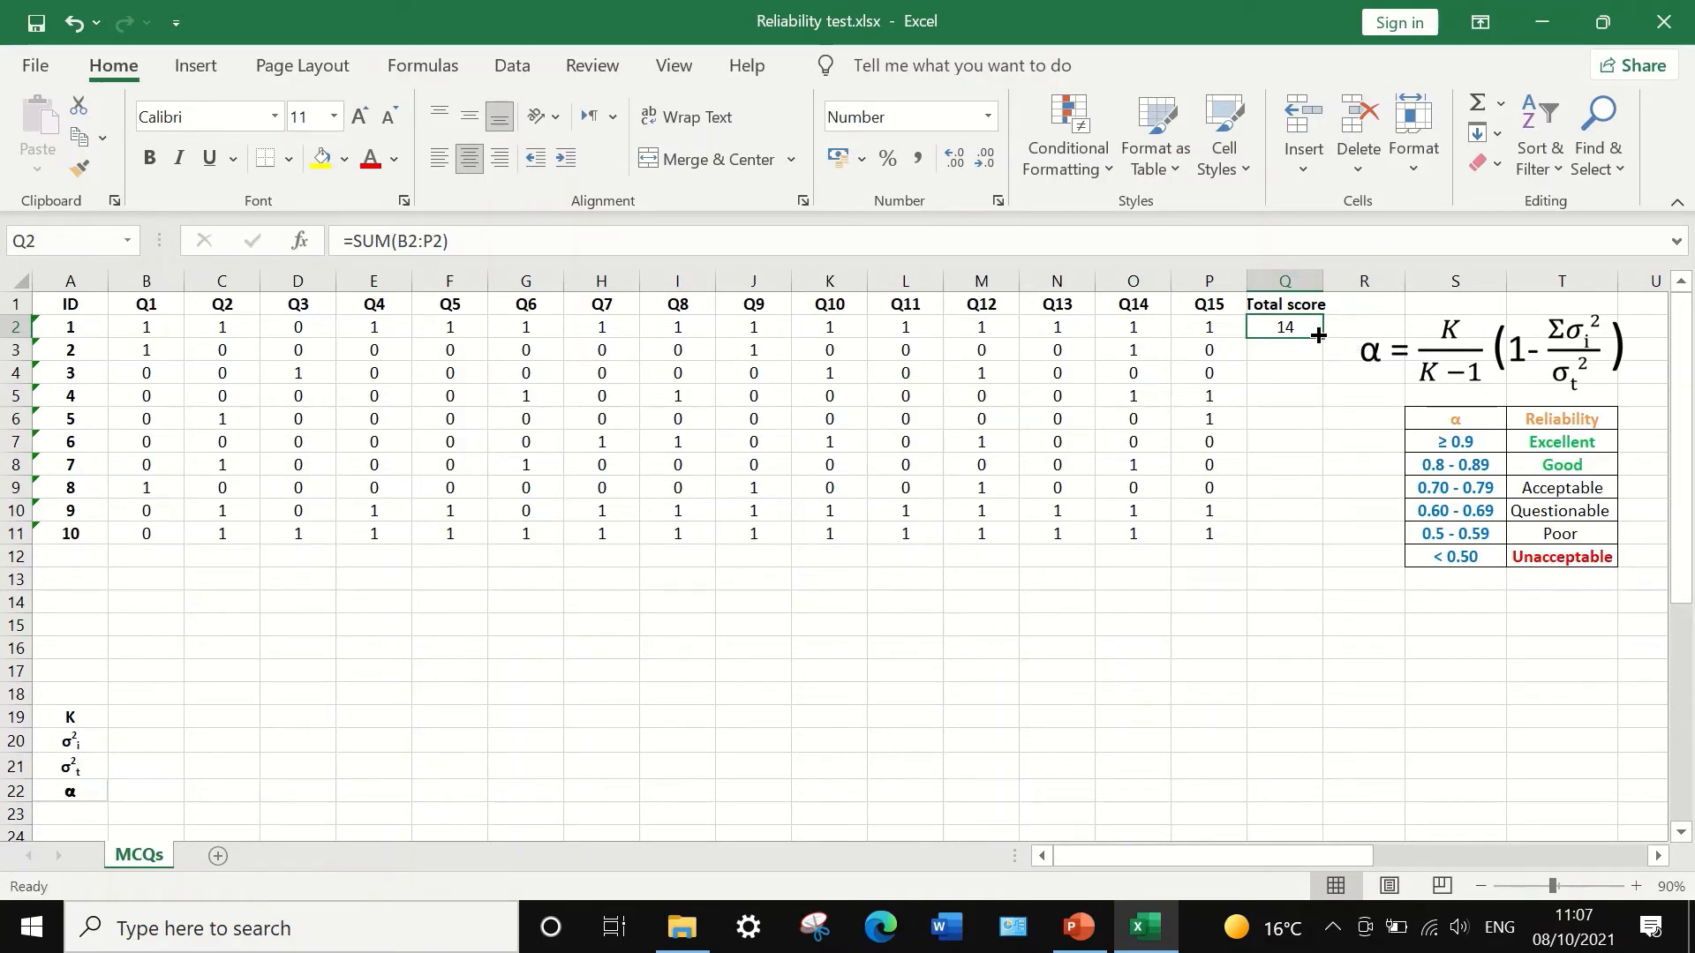
left_click_drag(1318, 336, 1318, 542)
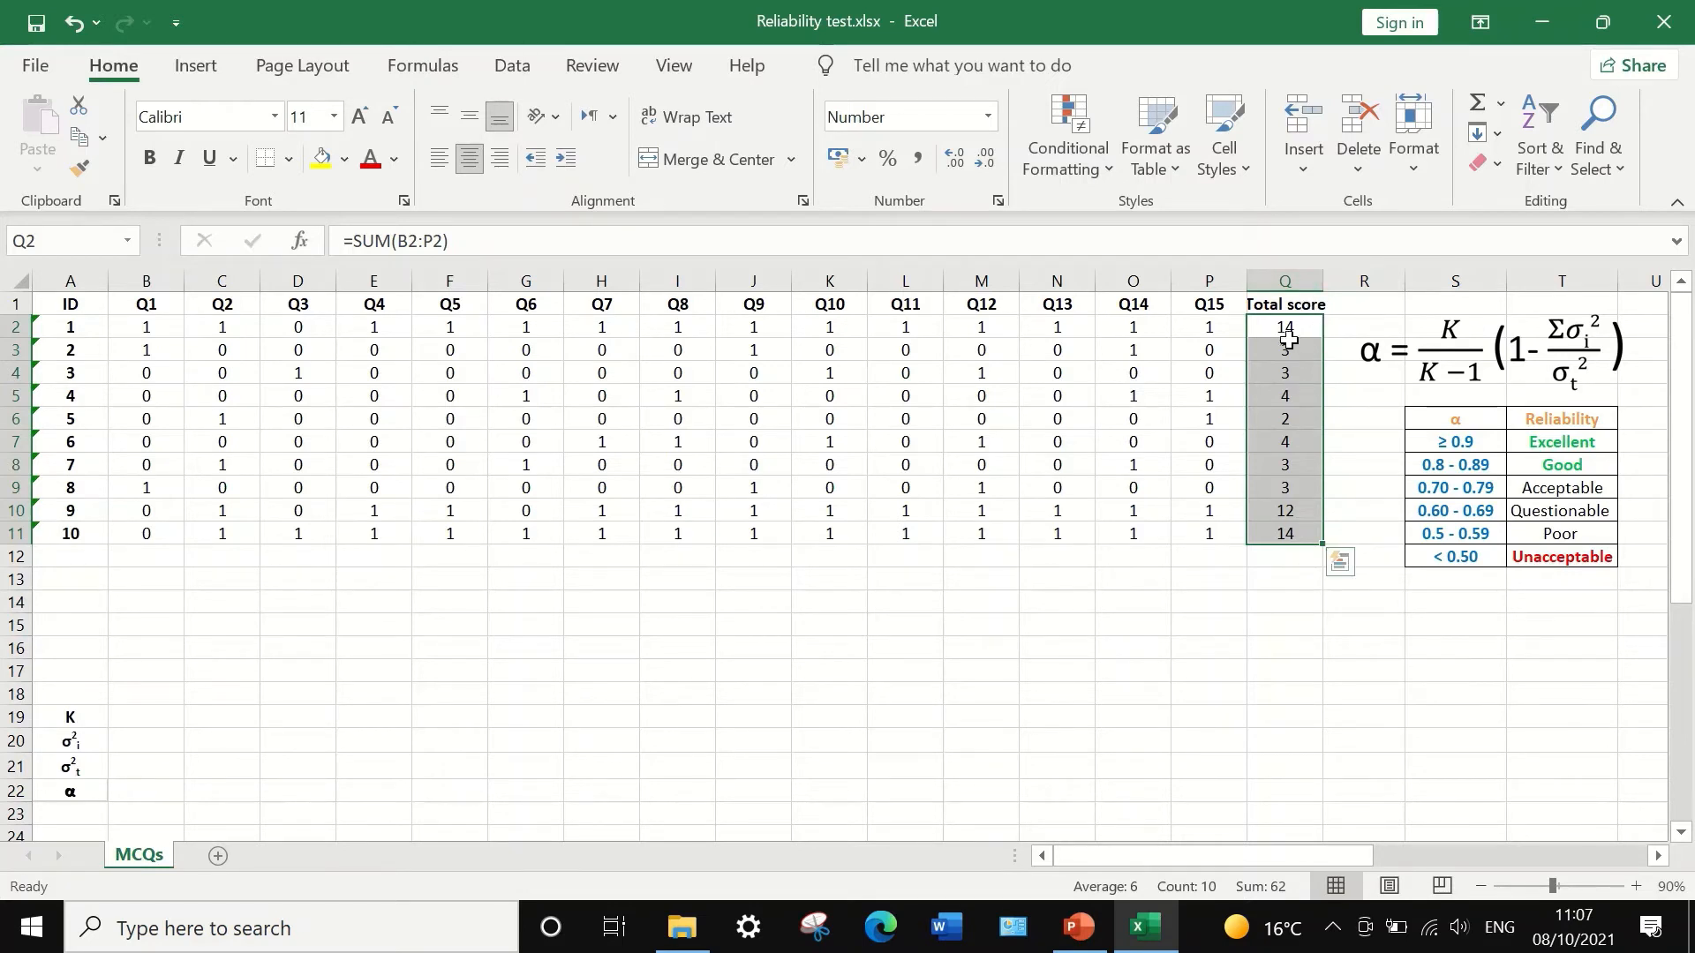
Calculate the population variance of the total scores in Q12 with VAR.P over Q2:Q11.
left_click(1284, 558)
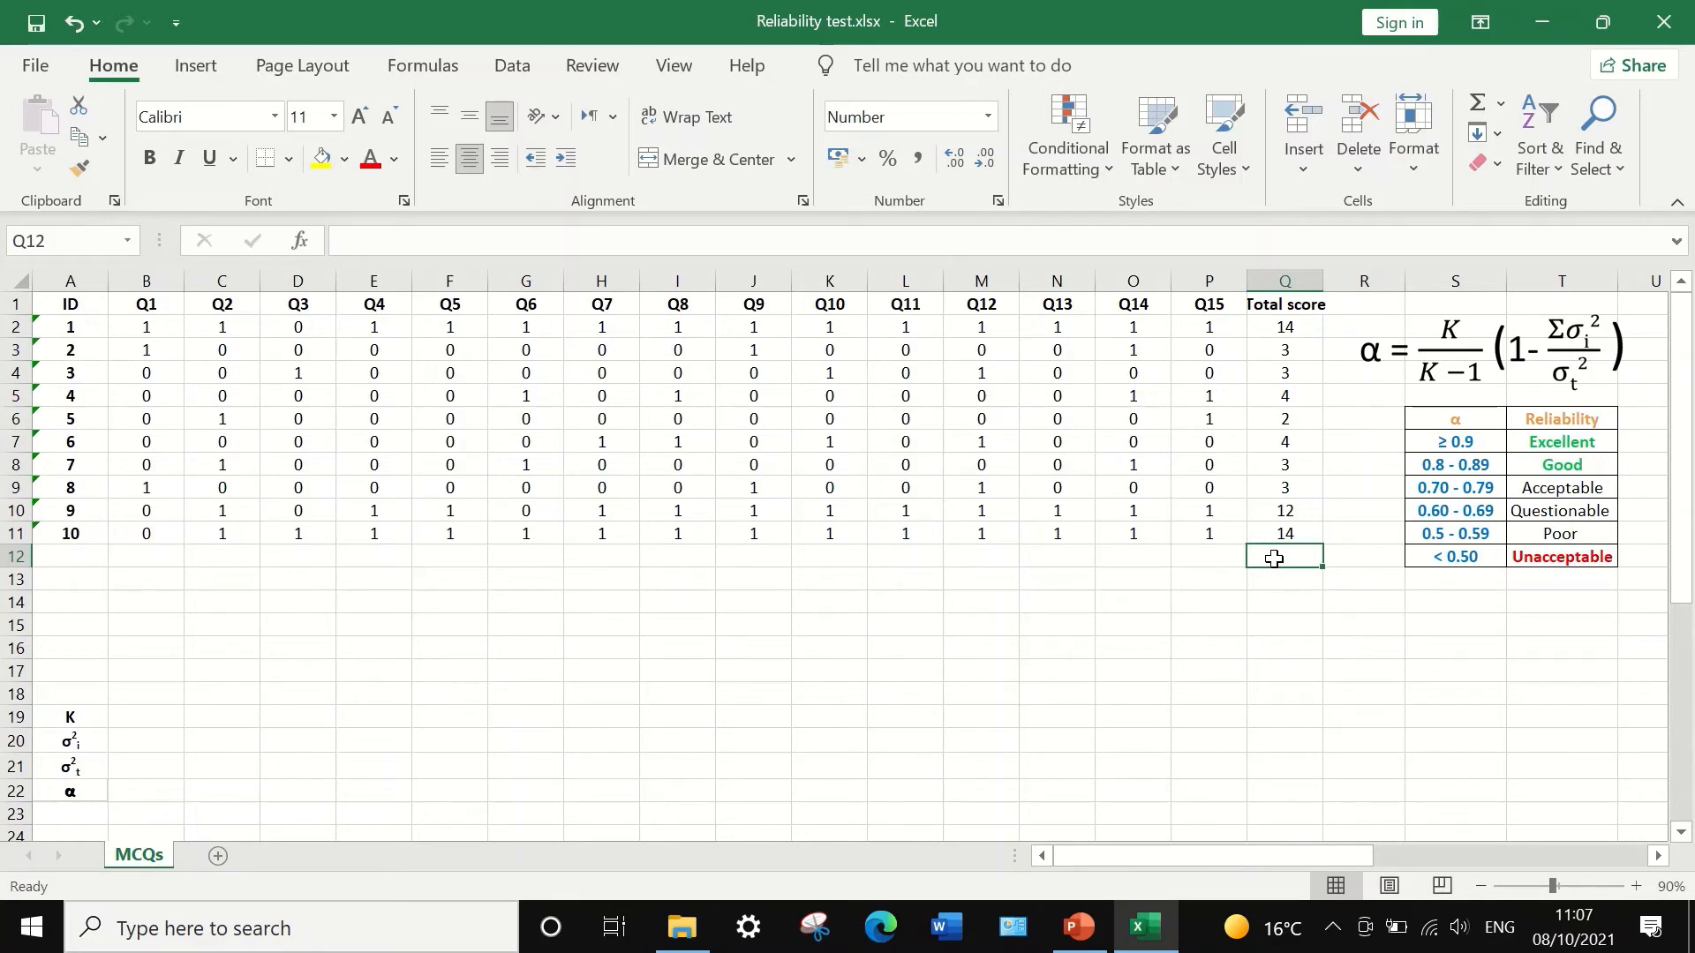
type("=")
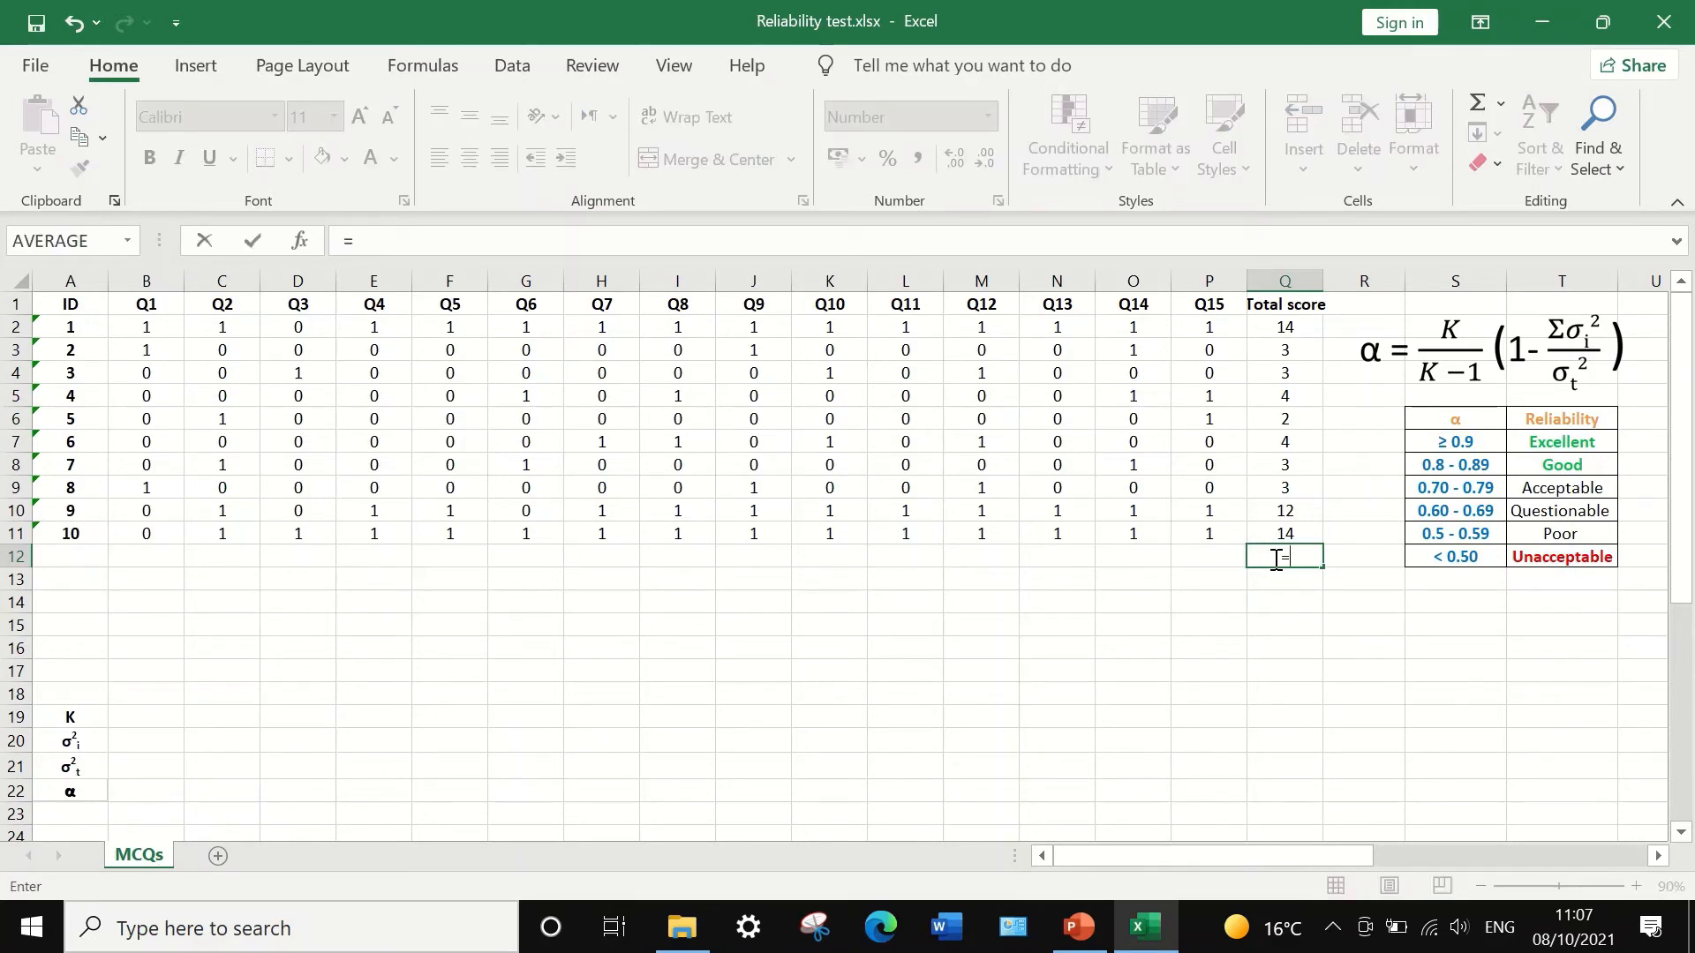
type("v")
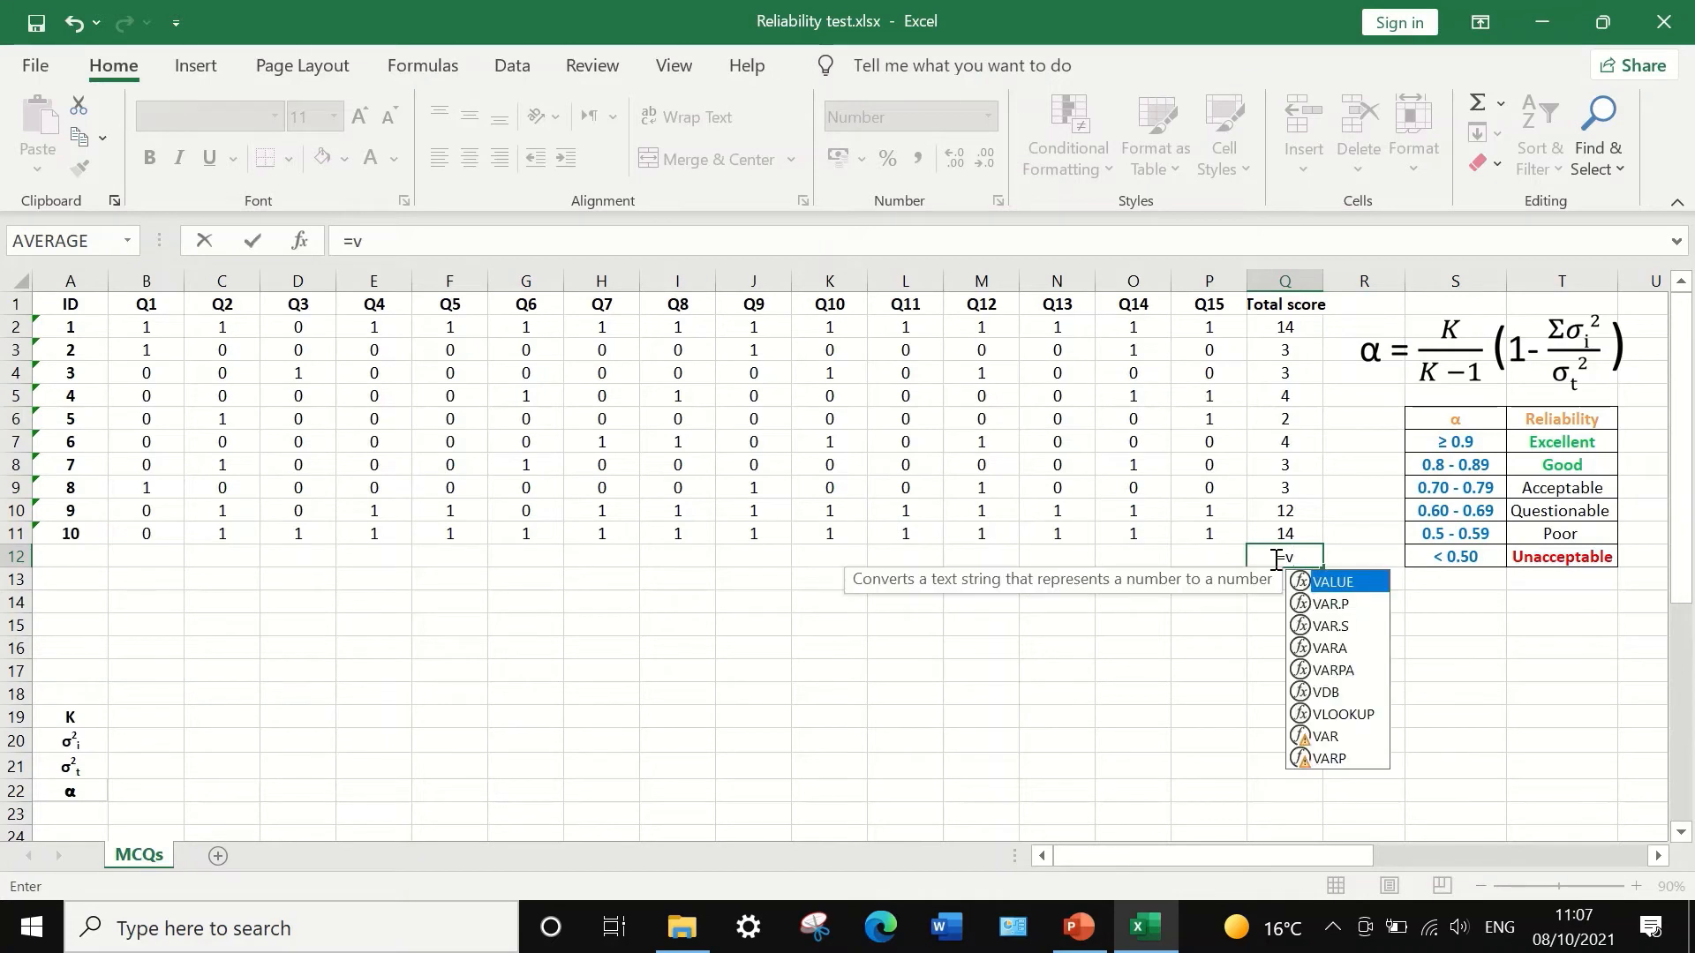
type("ar")
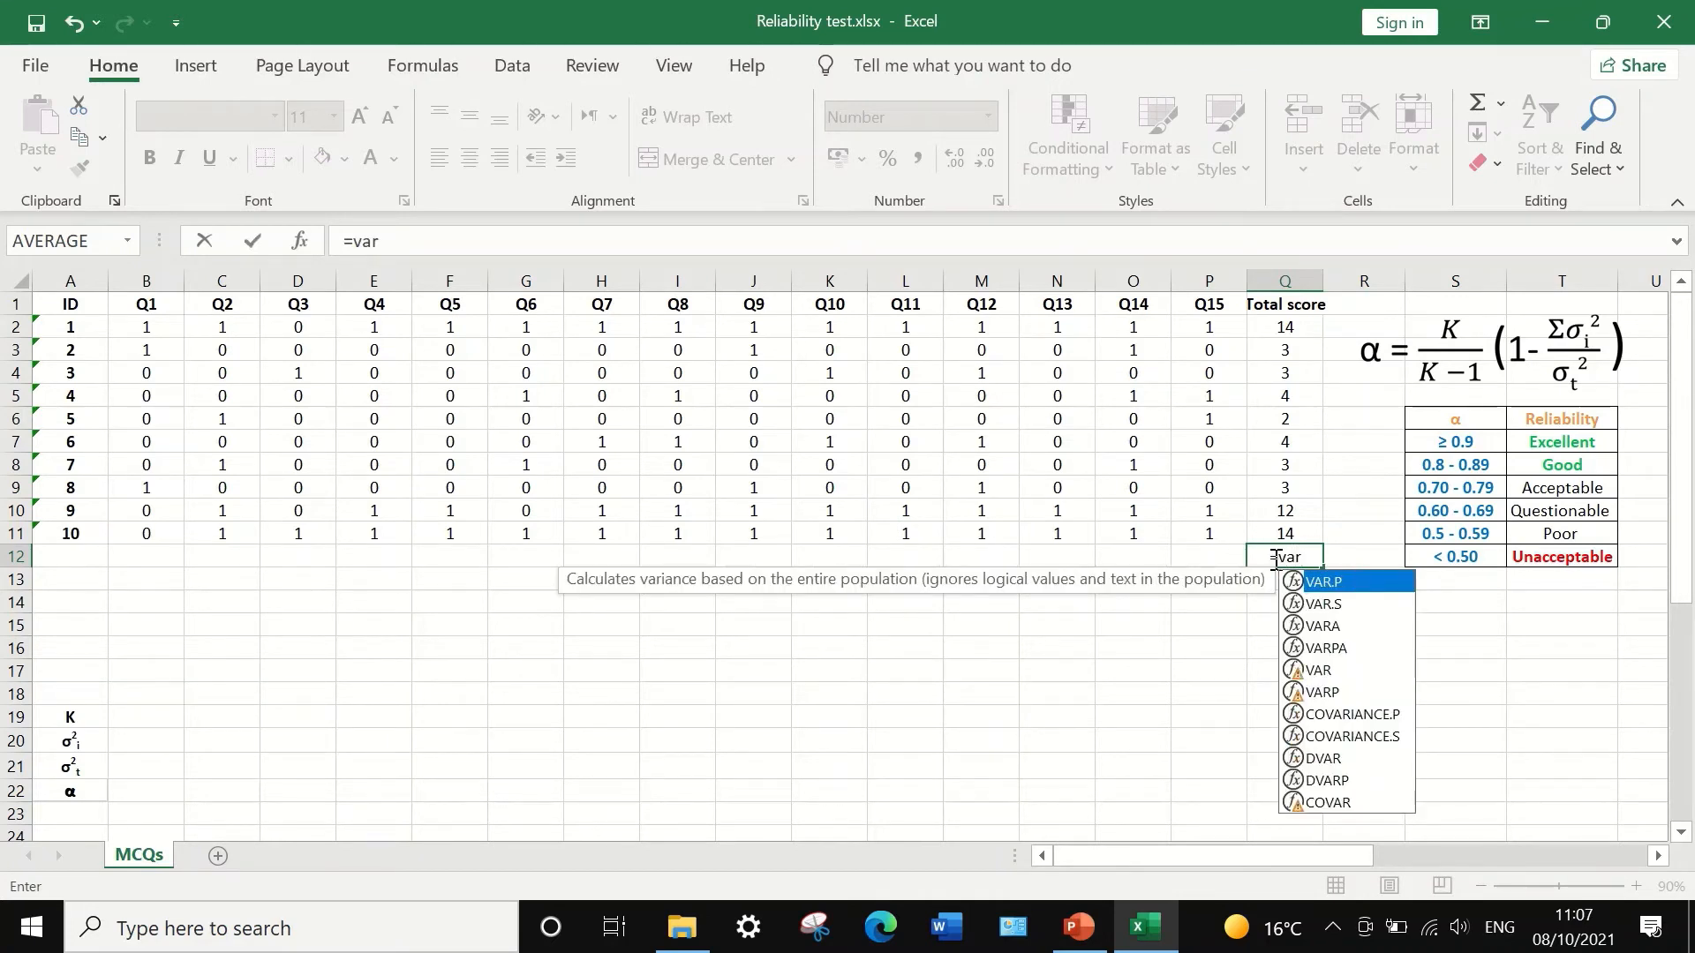
double_click(1350, 583)
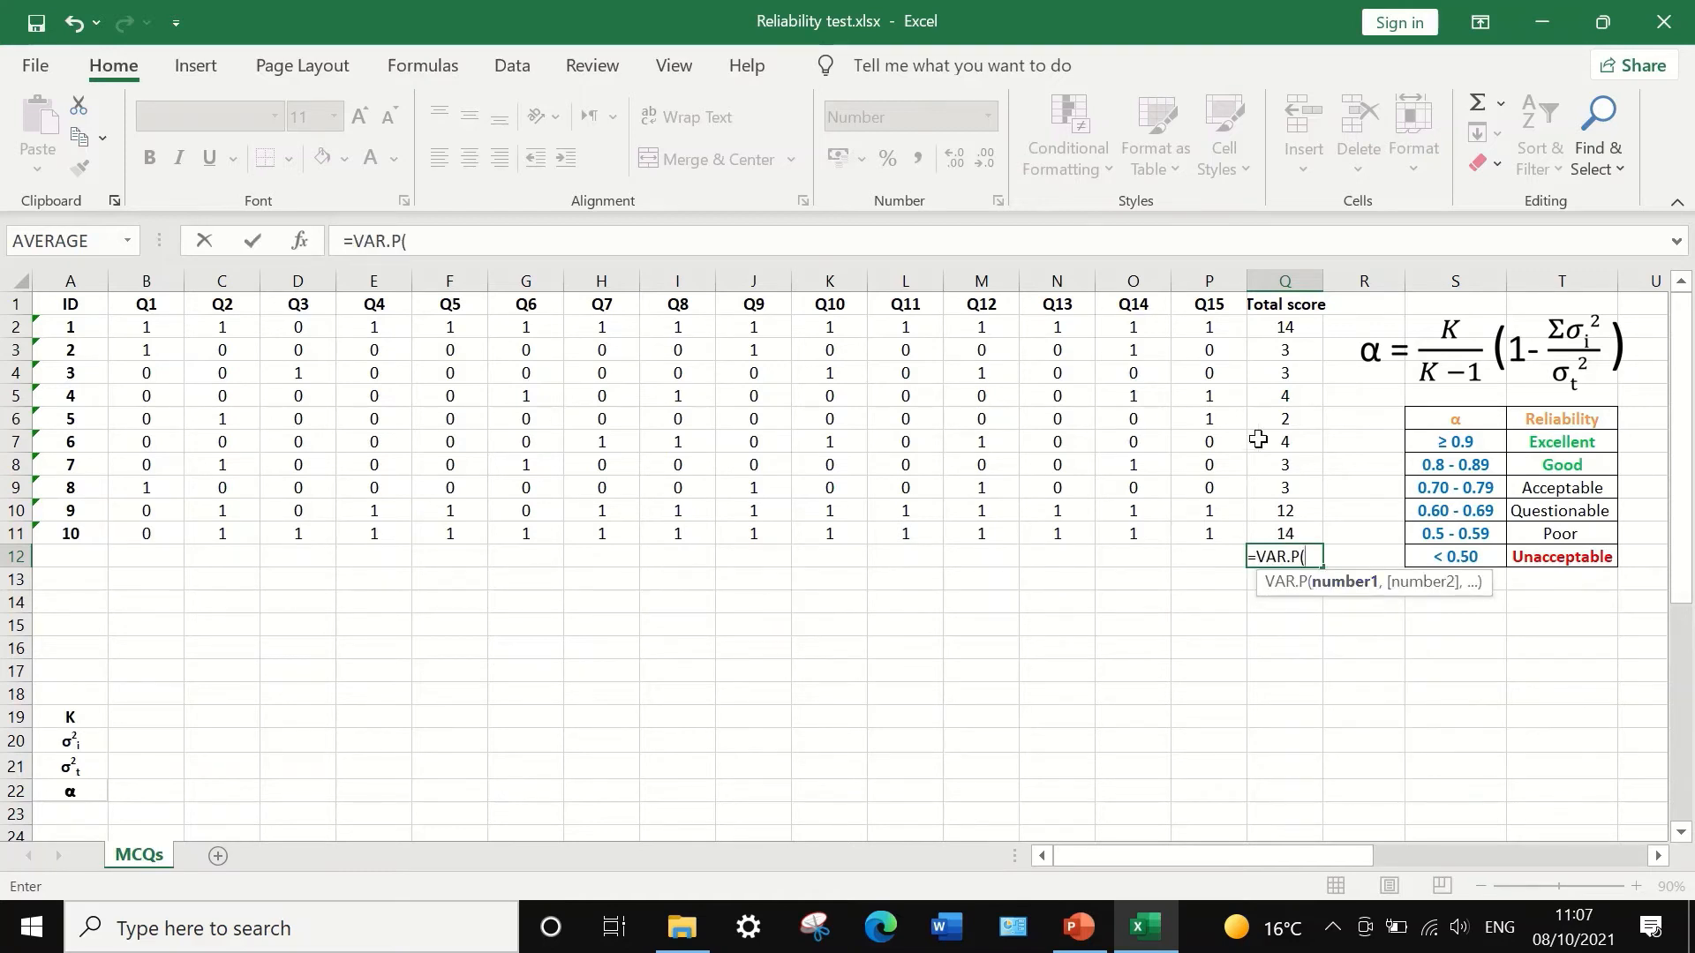
left_click_drag(1286, 328, 1288, 533)
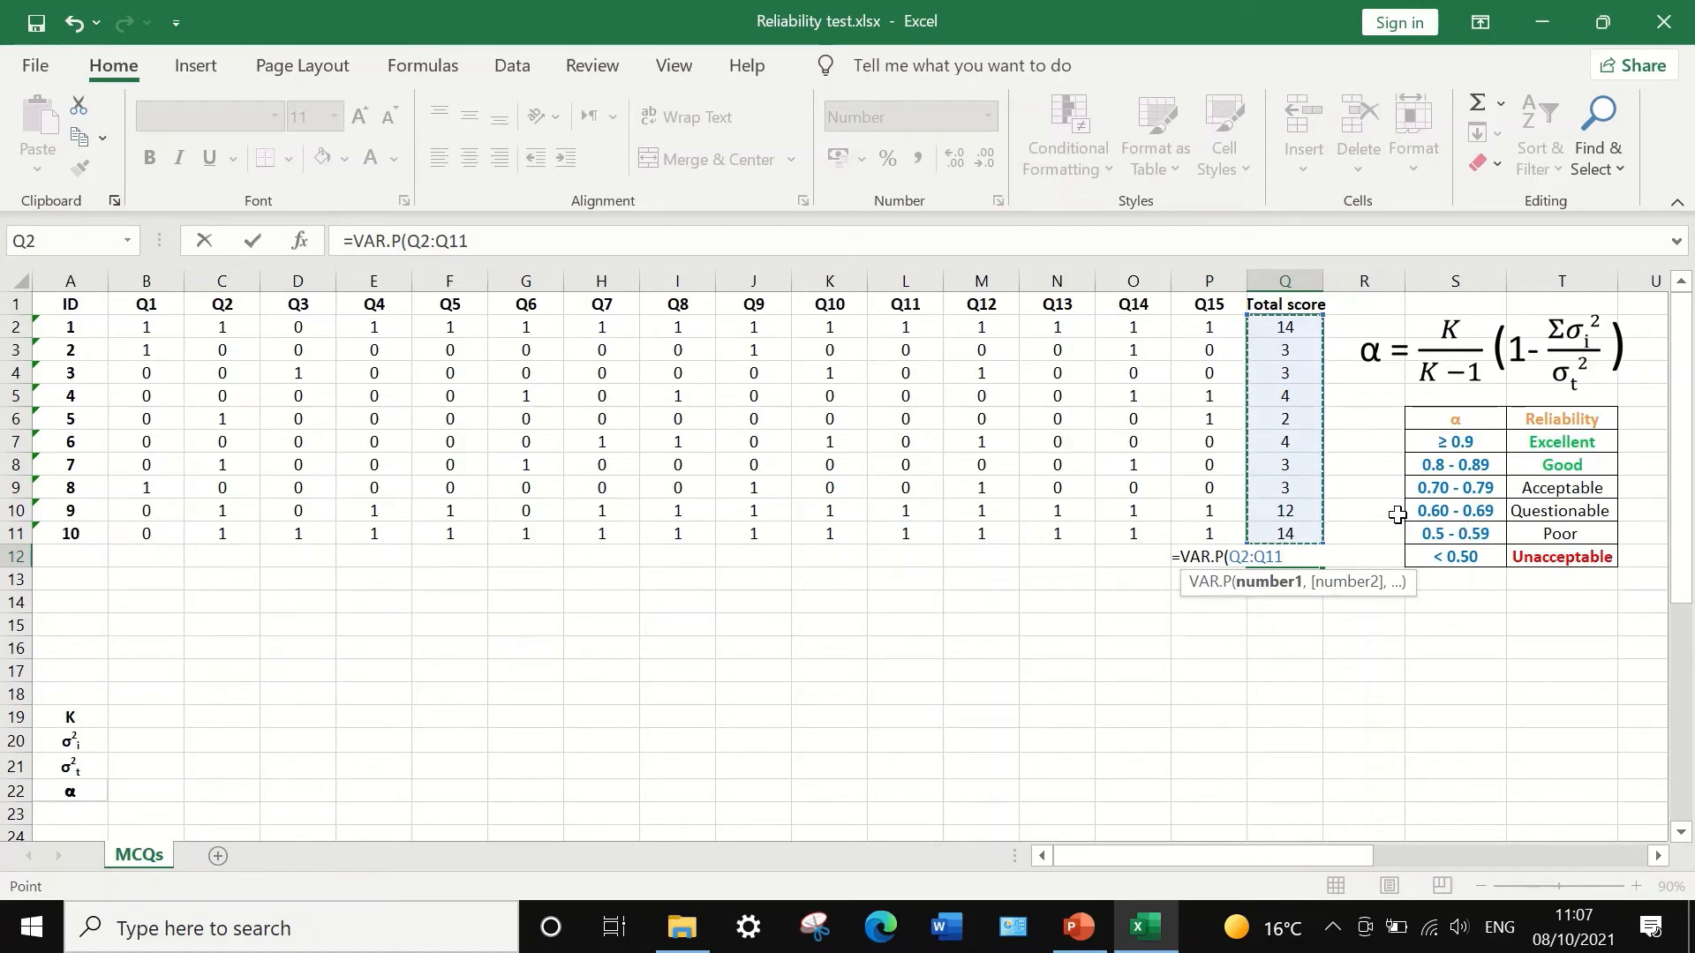
key("Return")
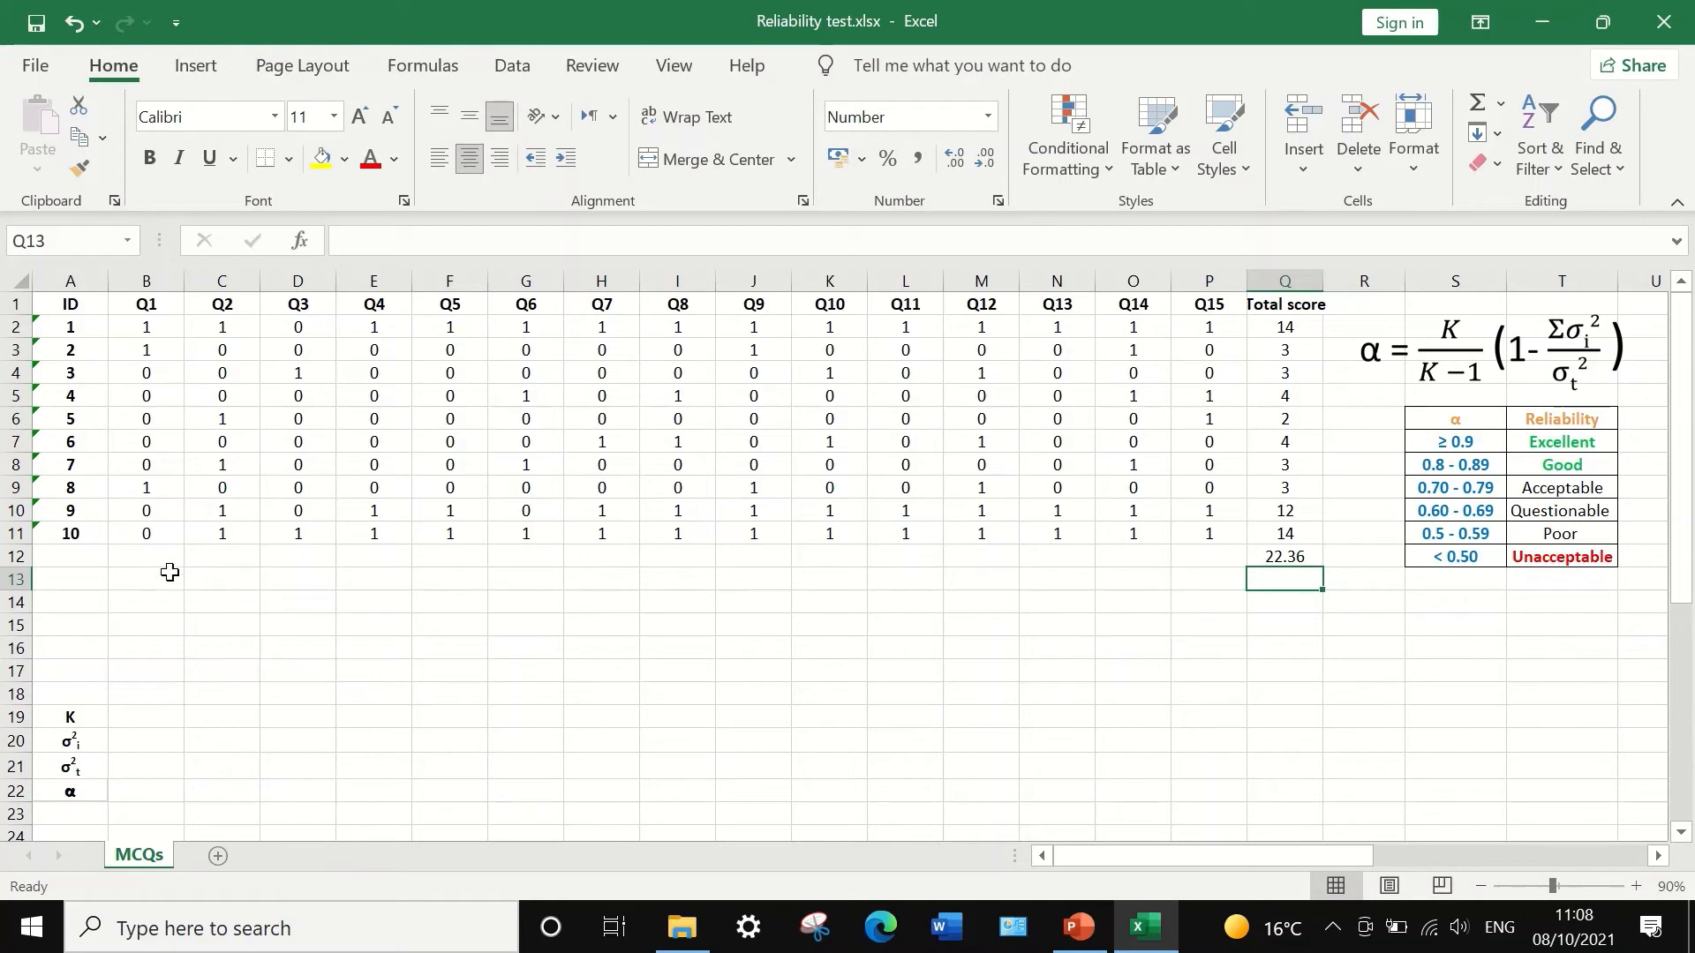
Label A12 "Var" and calculate each question's population variance in B12:P12 with VAR.P over rows 2 to 11.
left_click(71, 558)
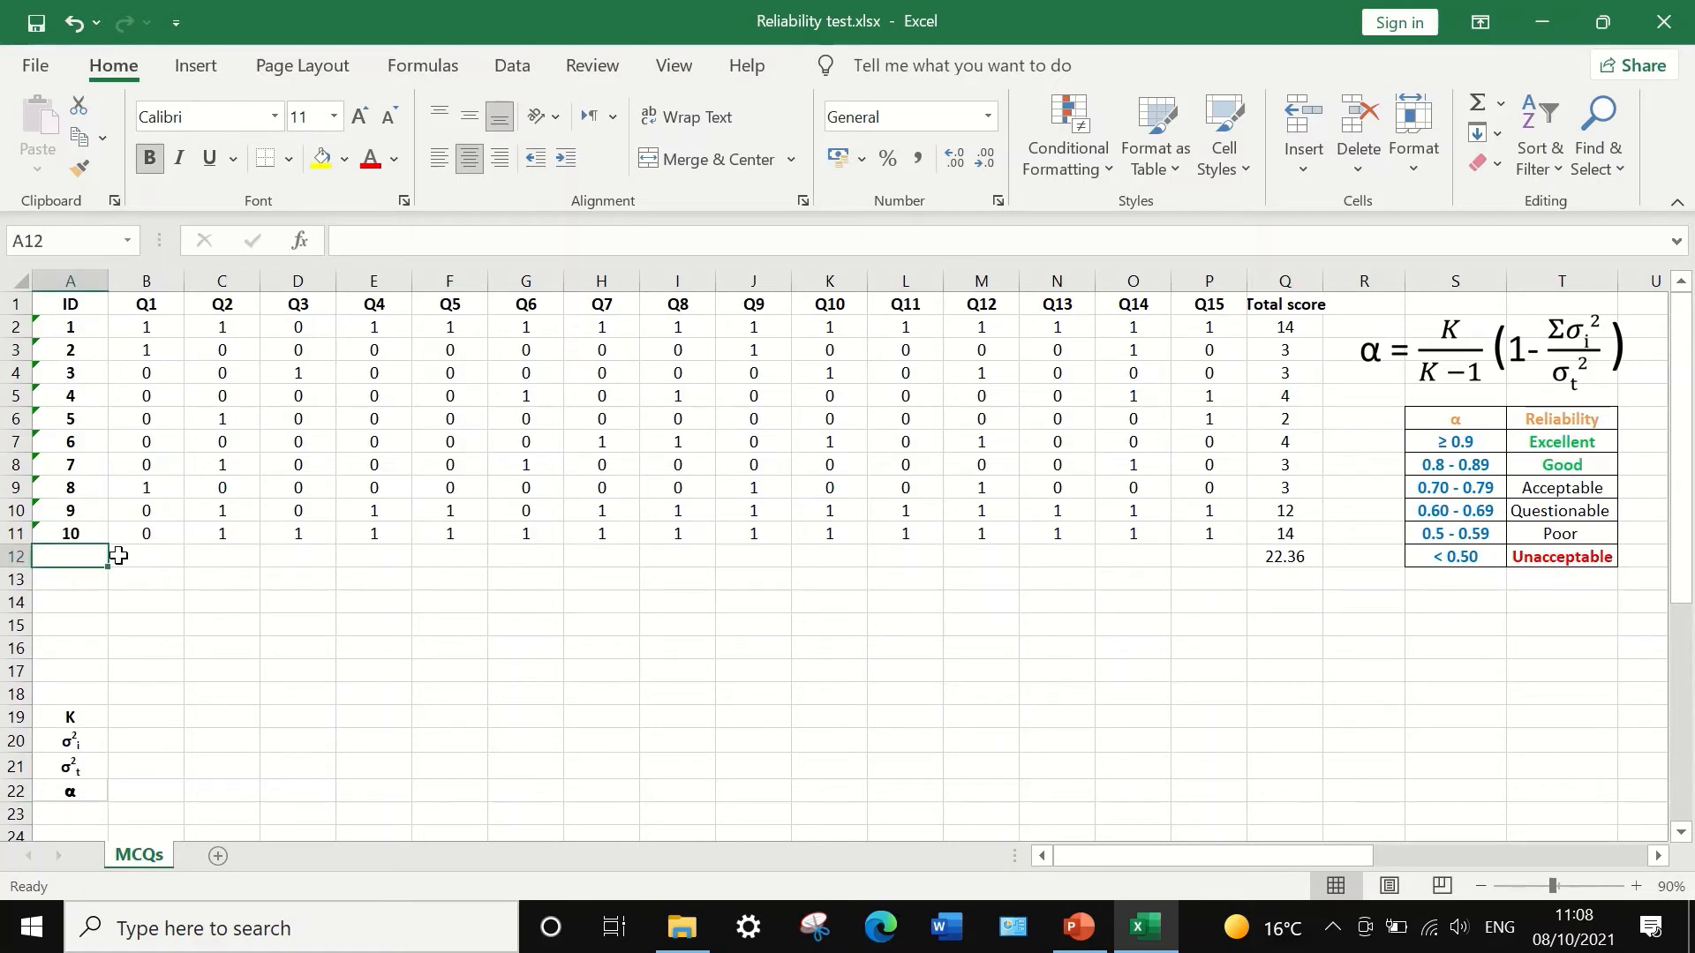
type("Var")
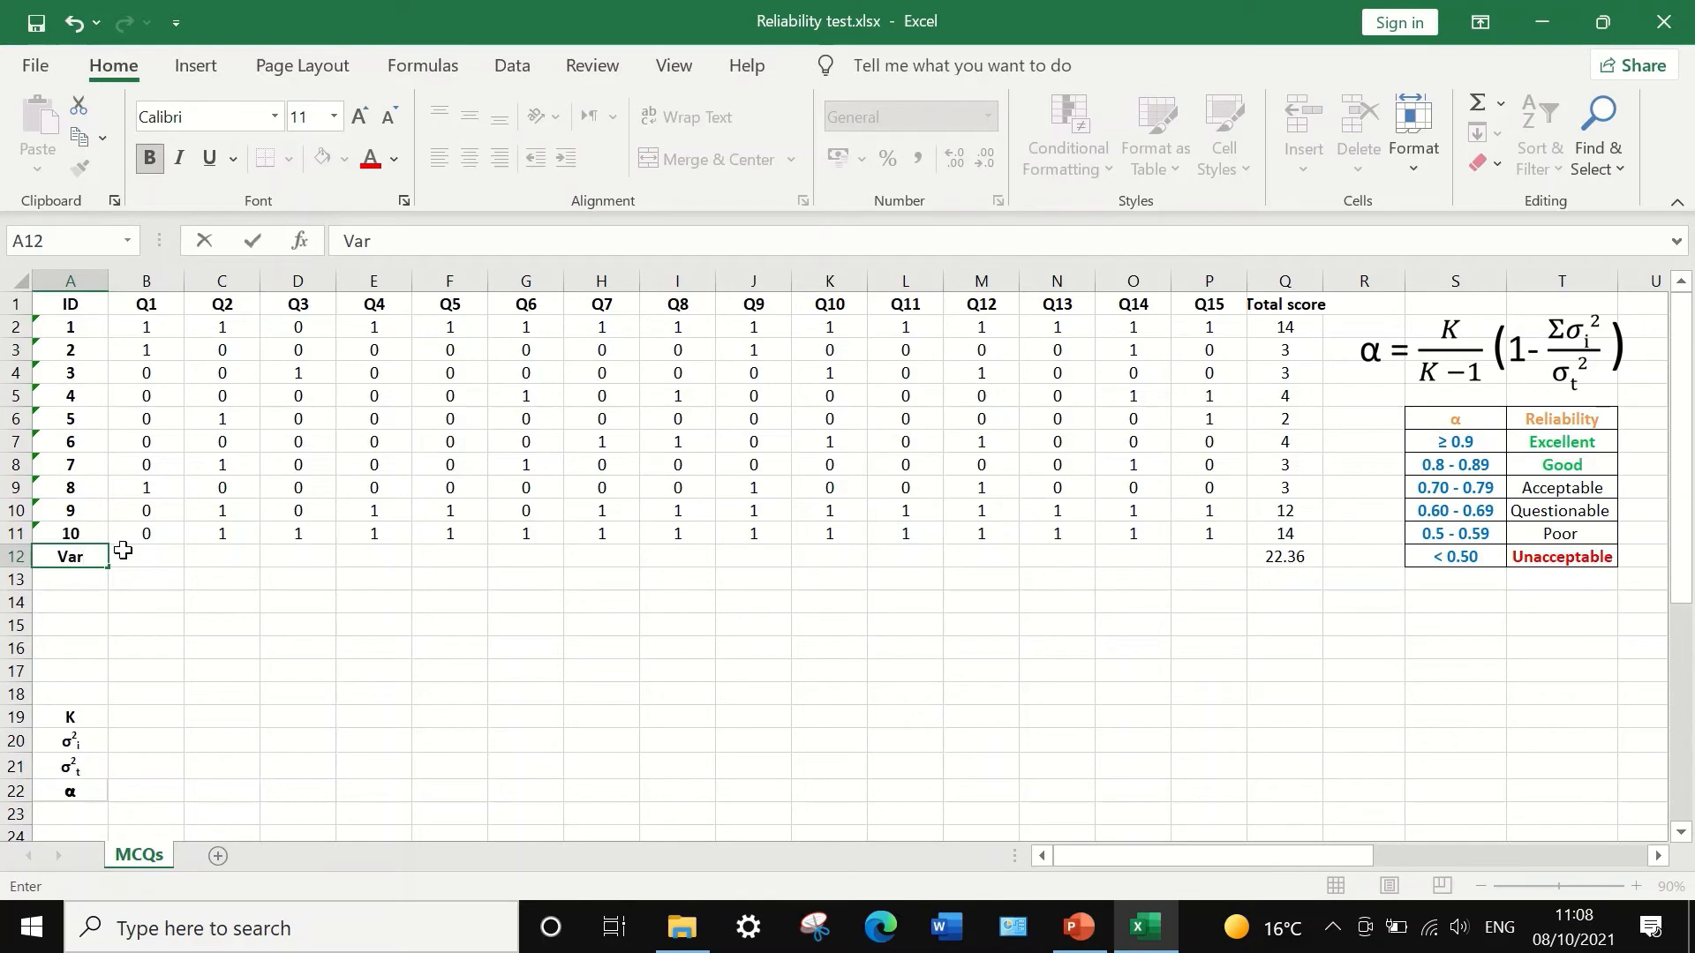
left_click(161, 558)
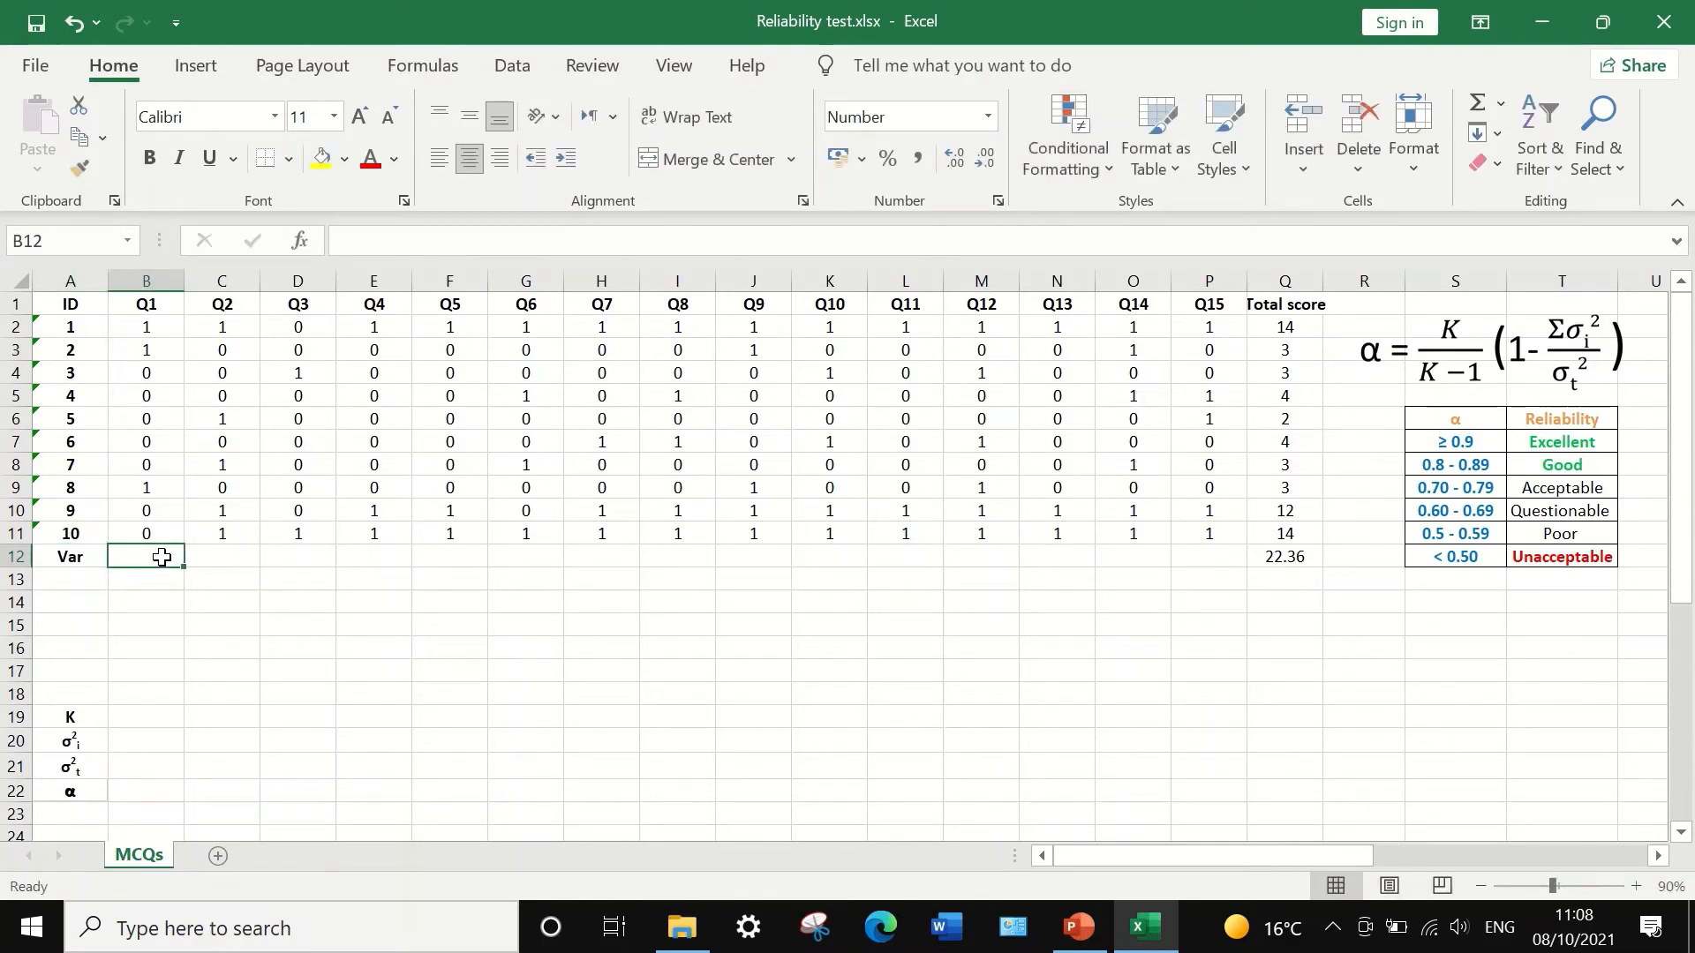
type("=")
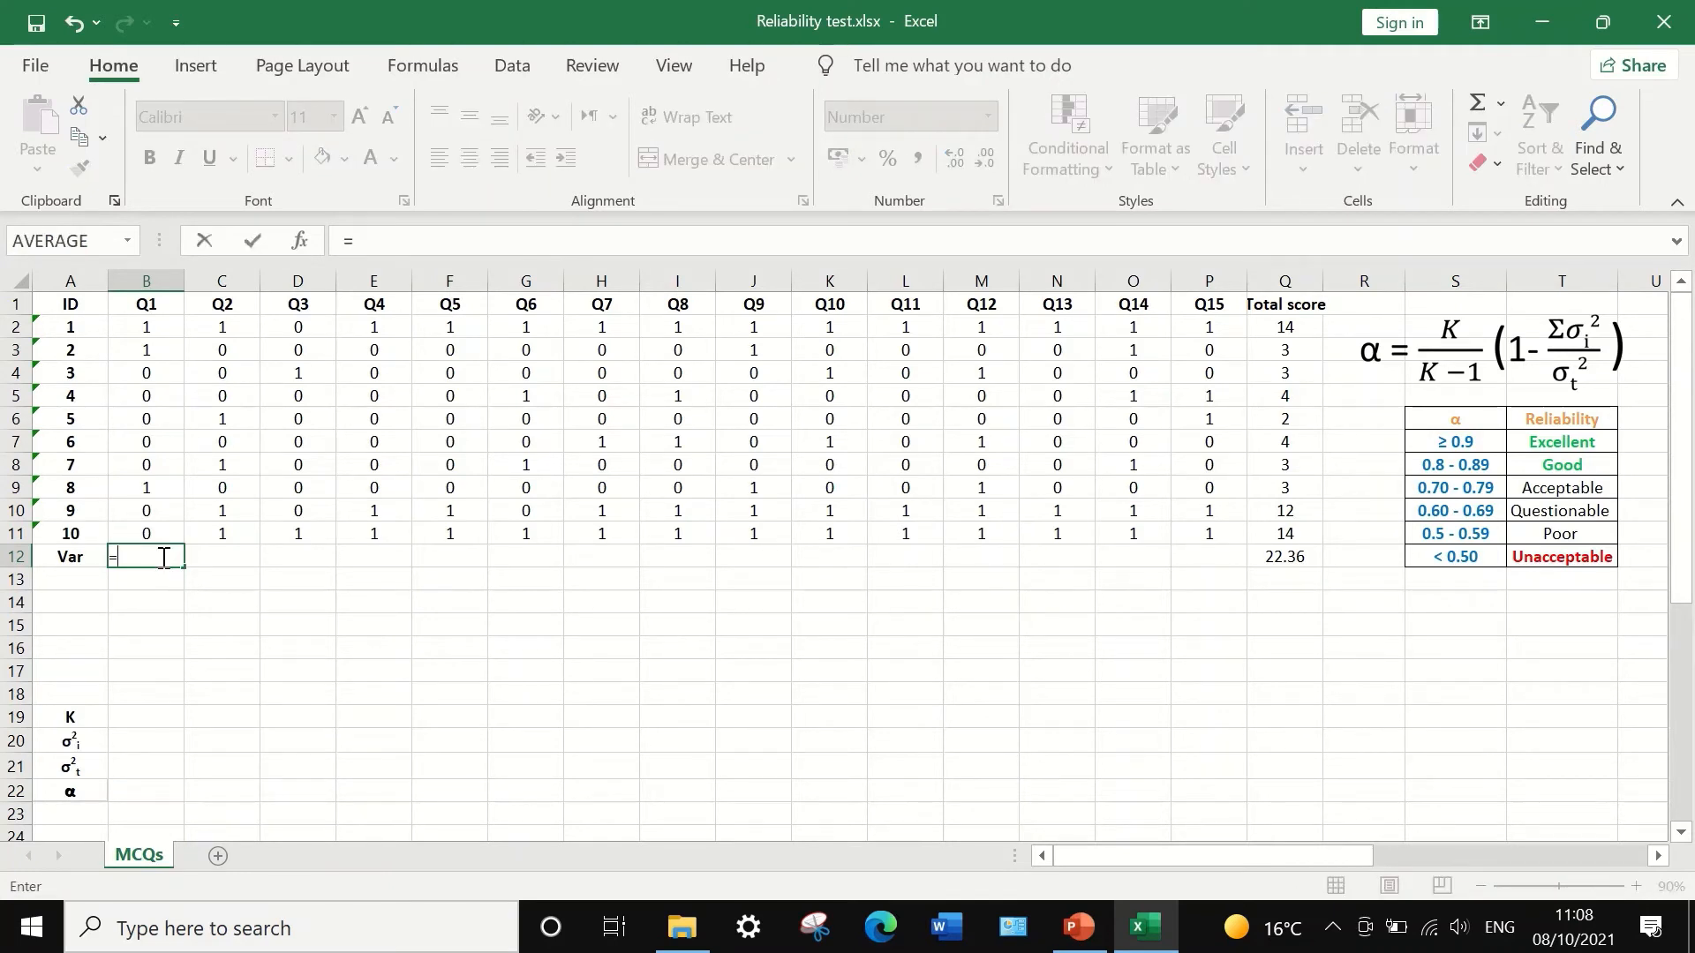
type("var")
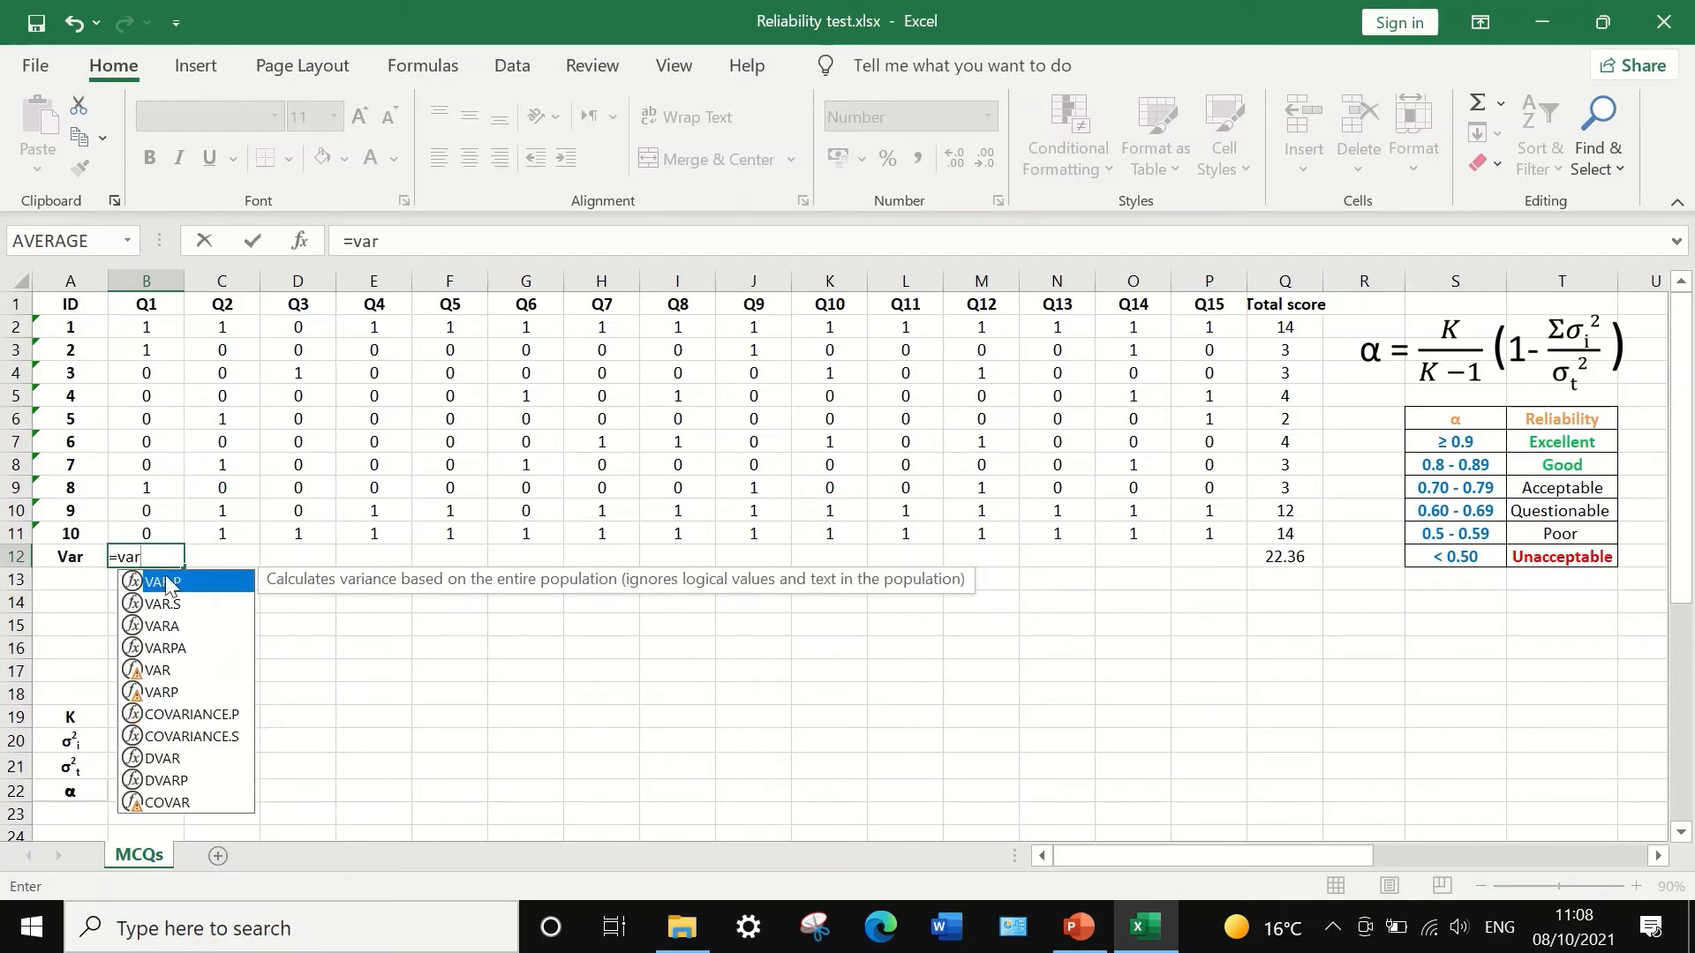
double_click(168, 586)
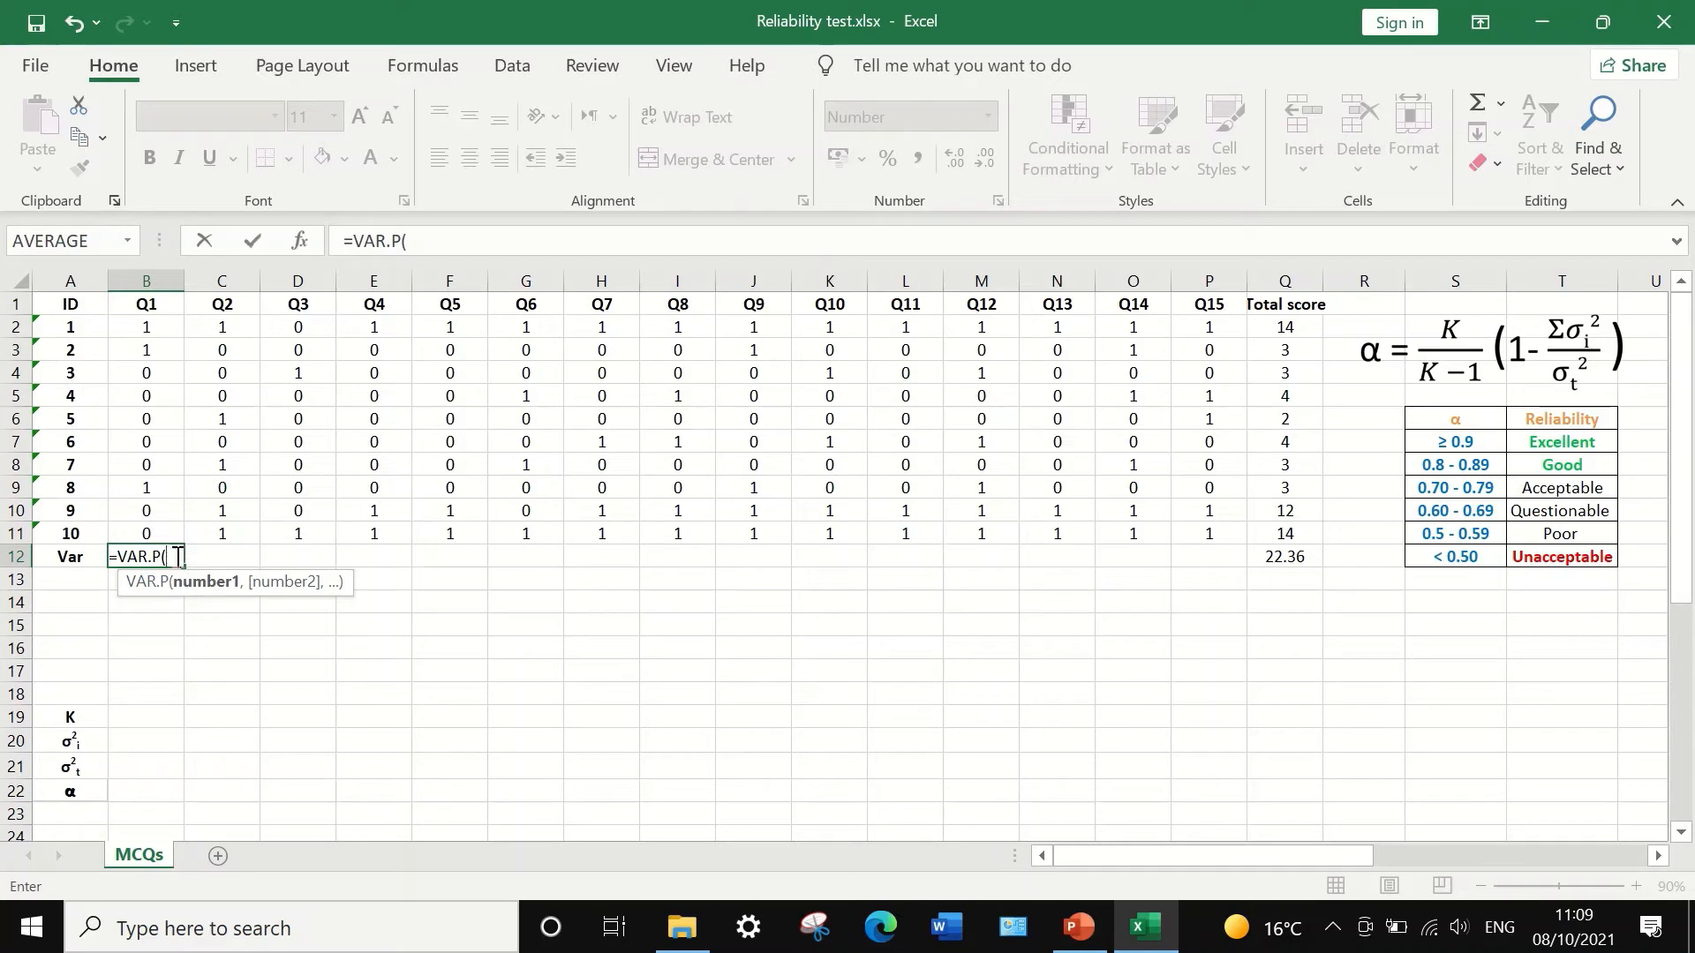
left_click(175, 558)
left_click_drag(141, 328, 169, 529)
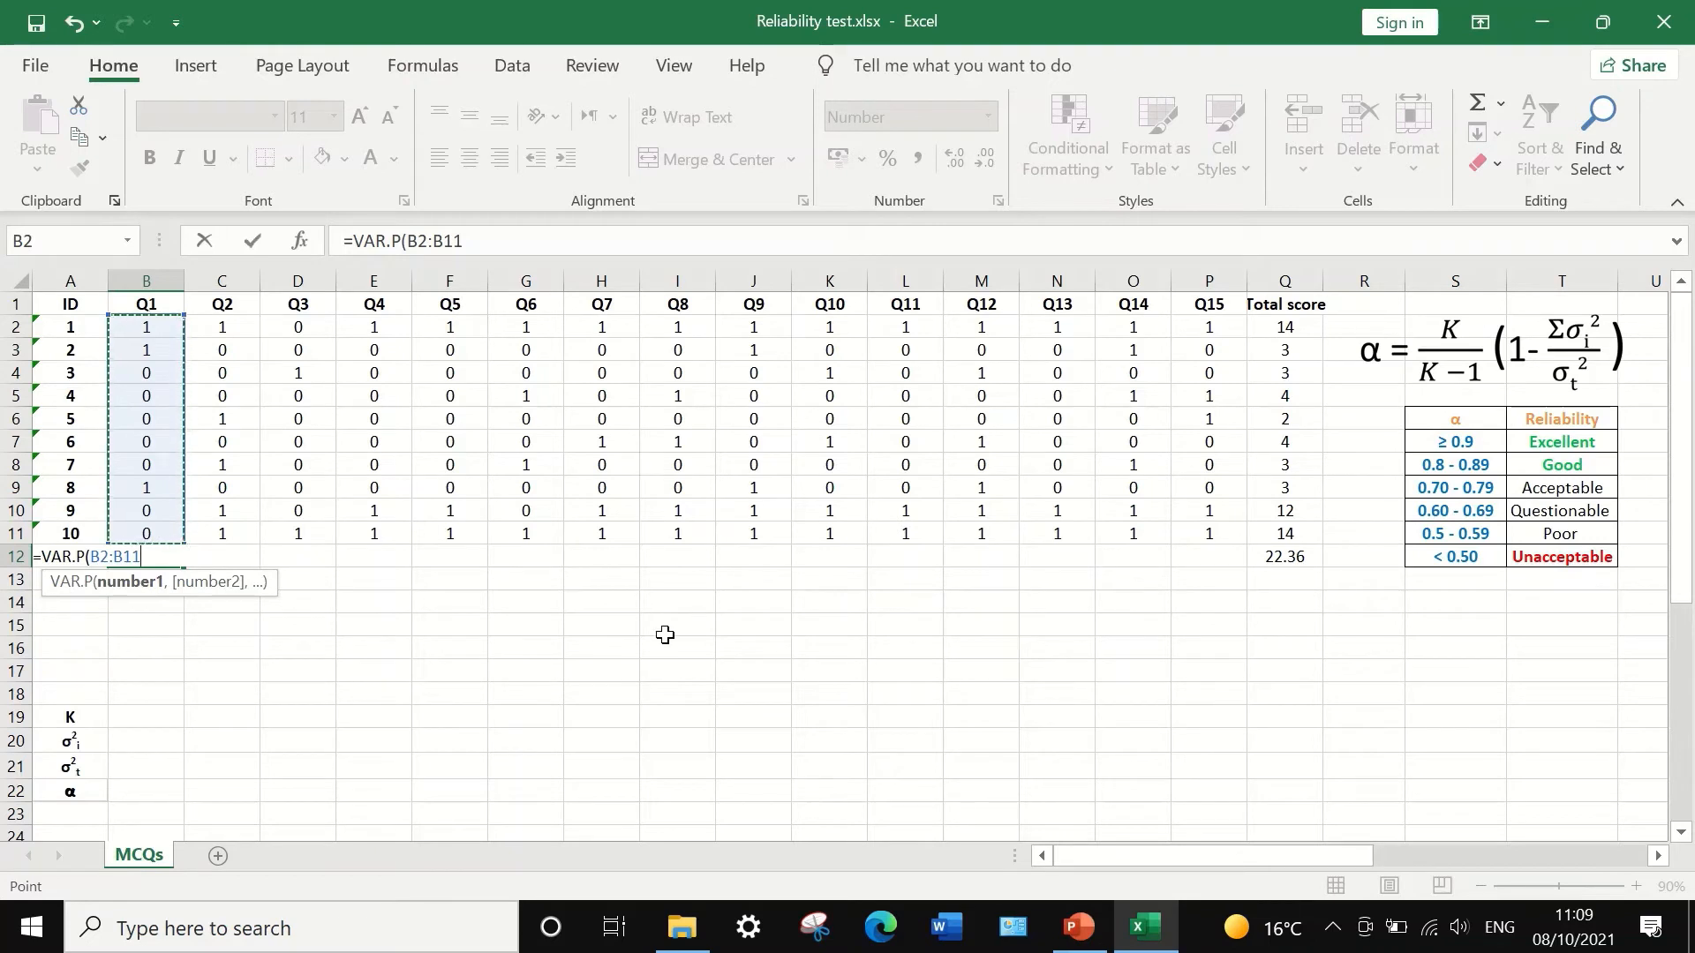
left_click(467, 239)
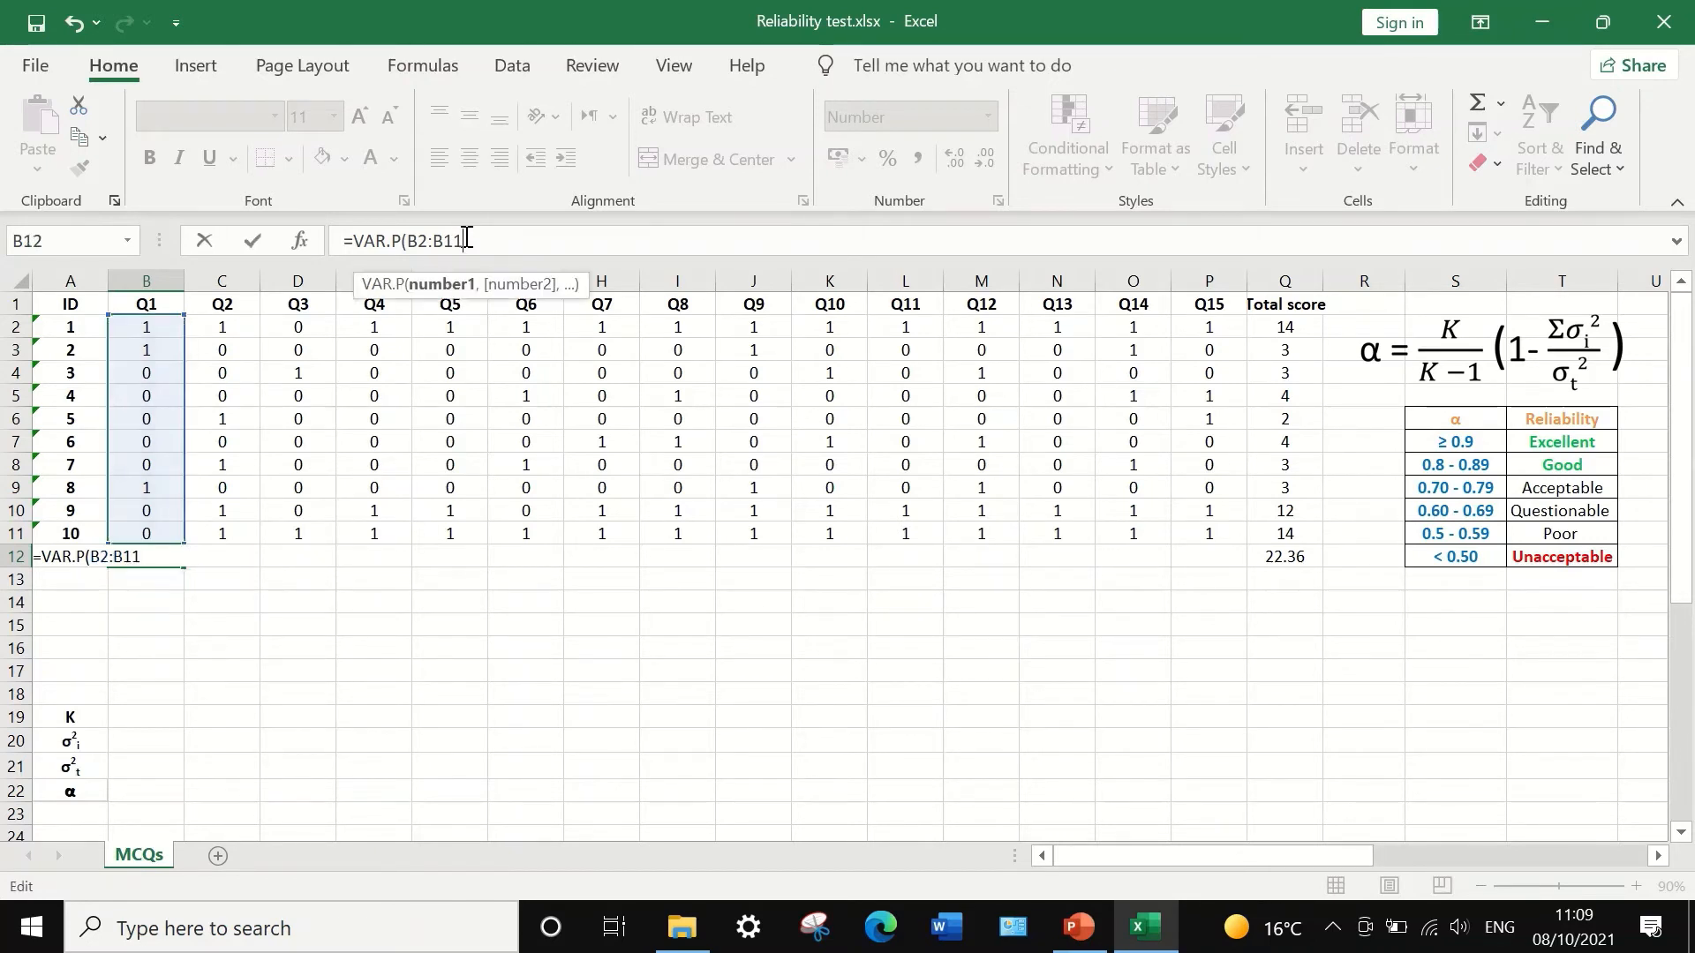
type(")")
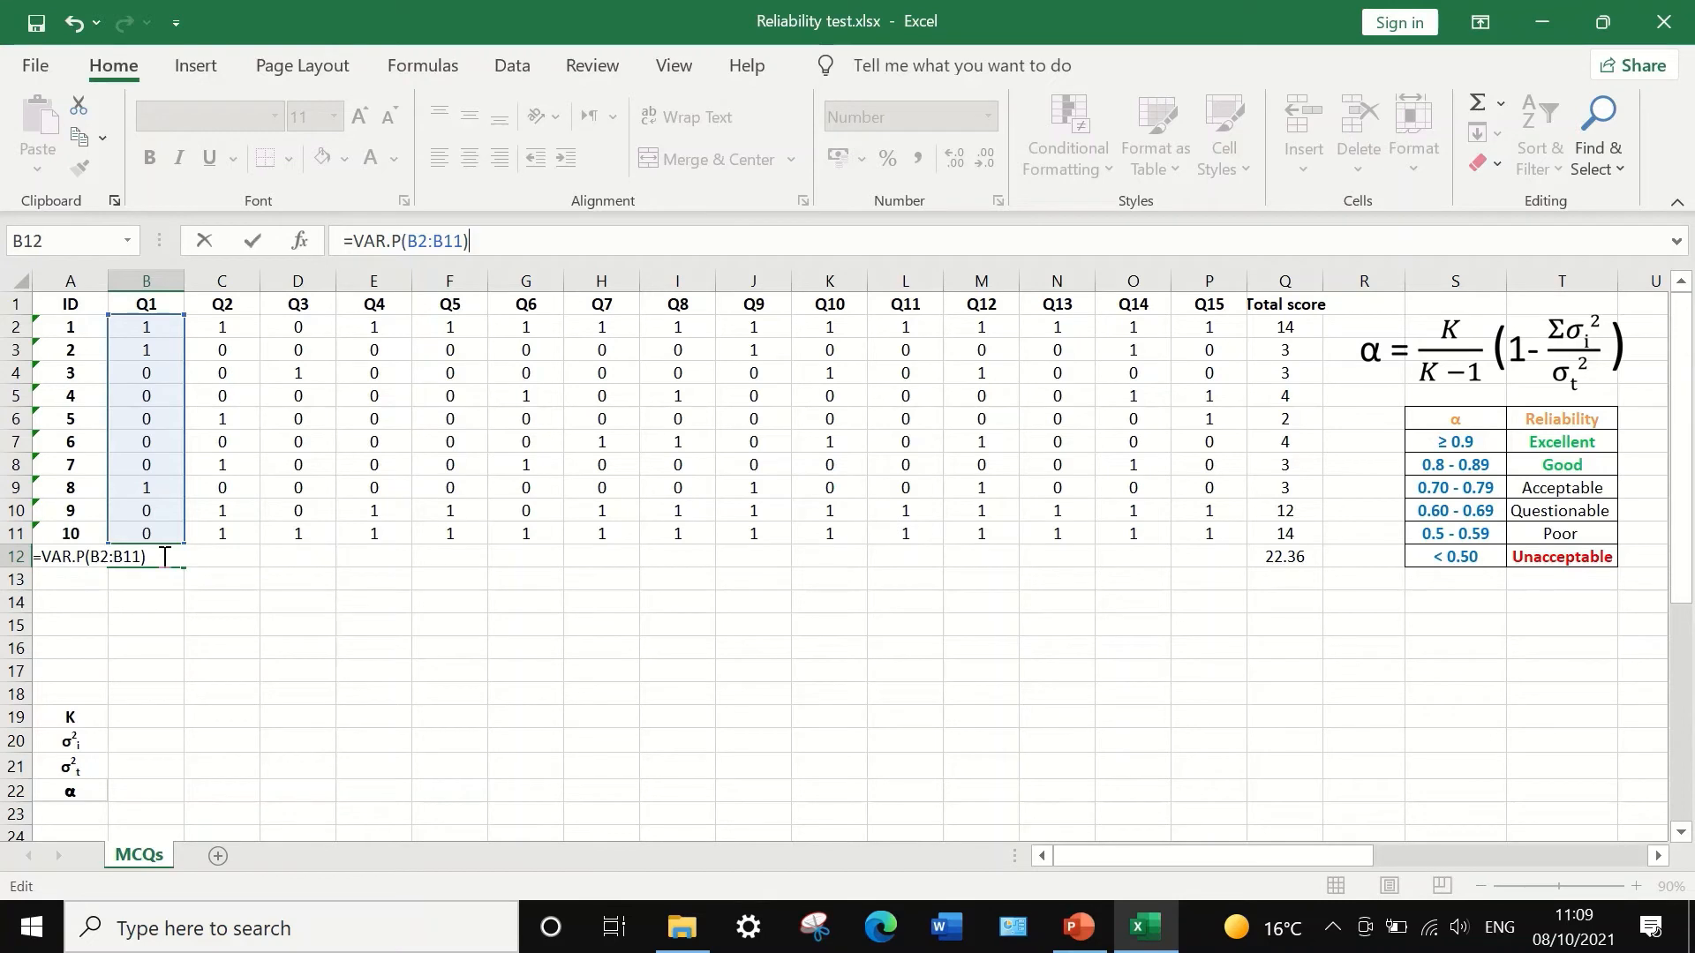
key("Return")
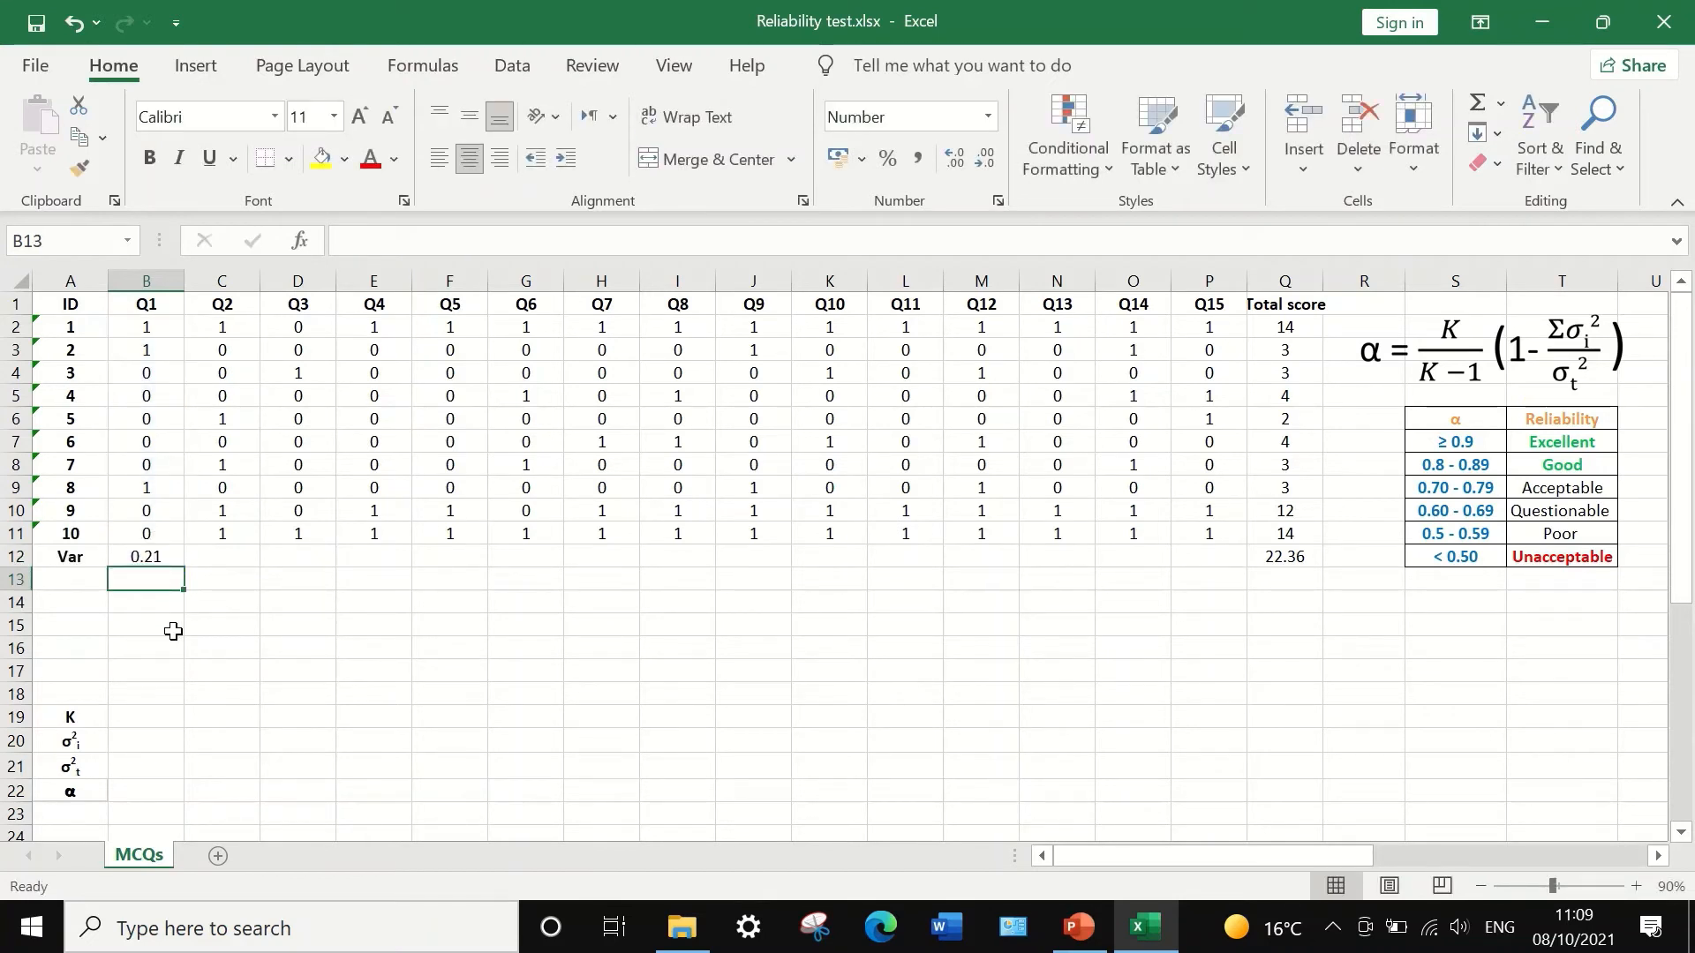
left_click(162, 556)
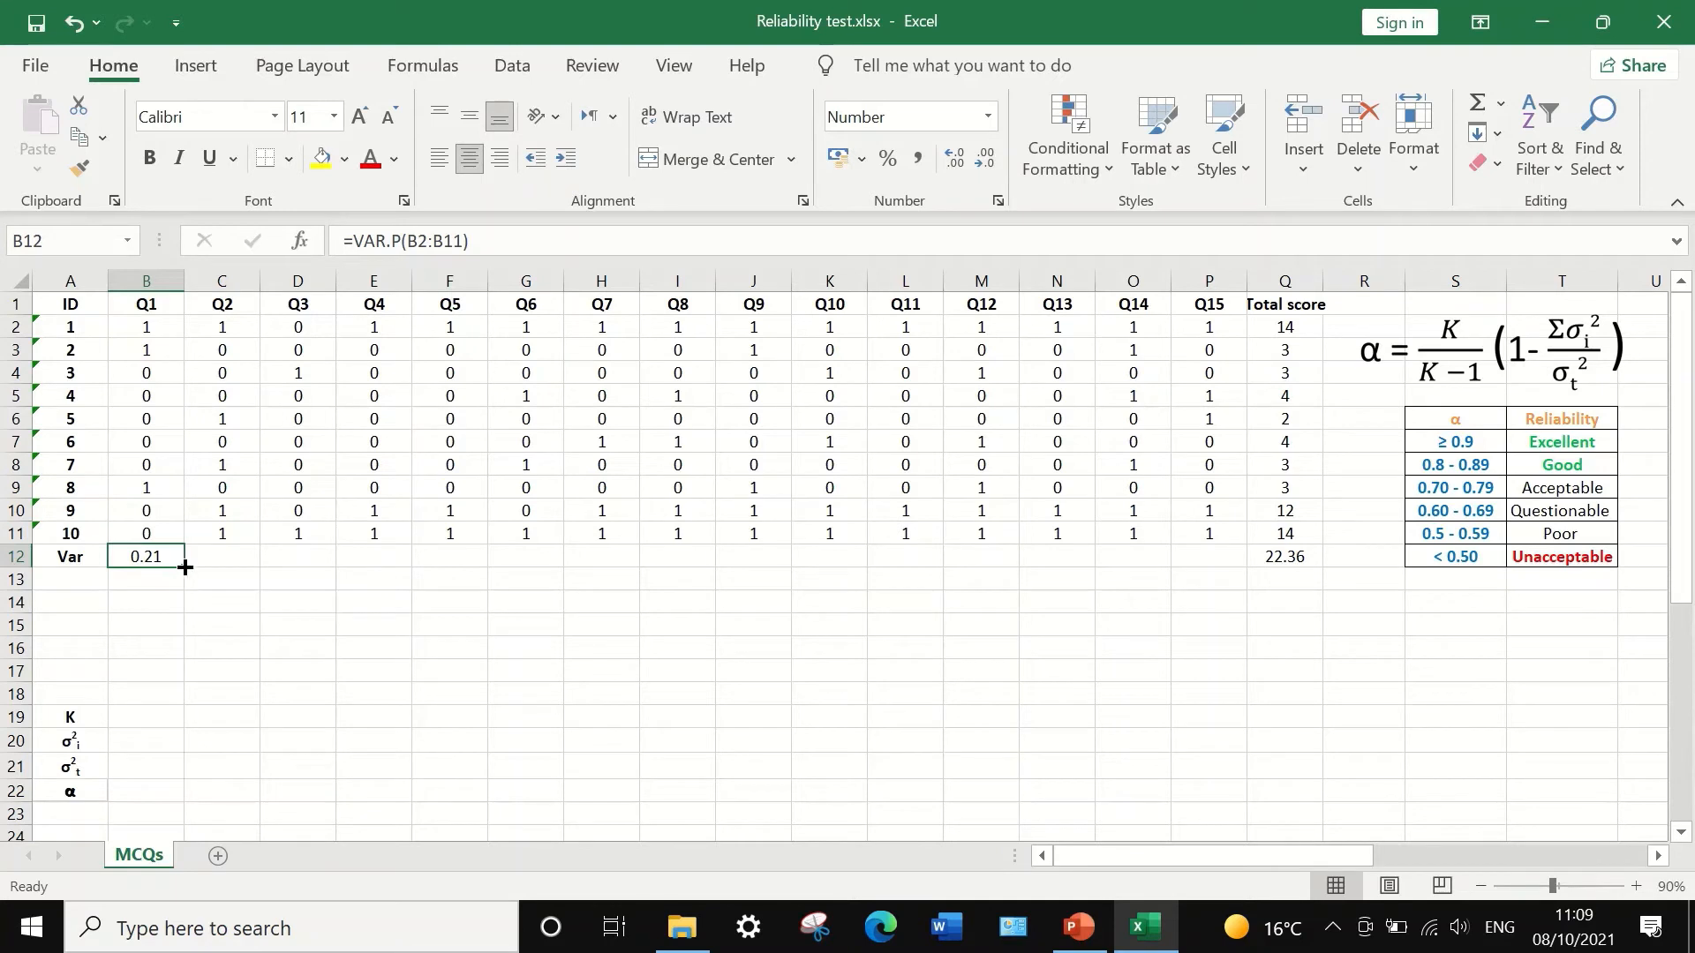
left_click_drag(184, 570, 1222, 576)
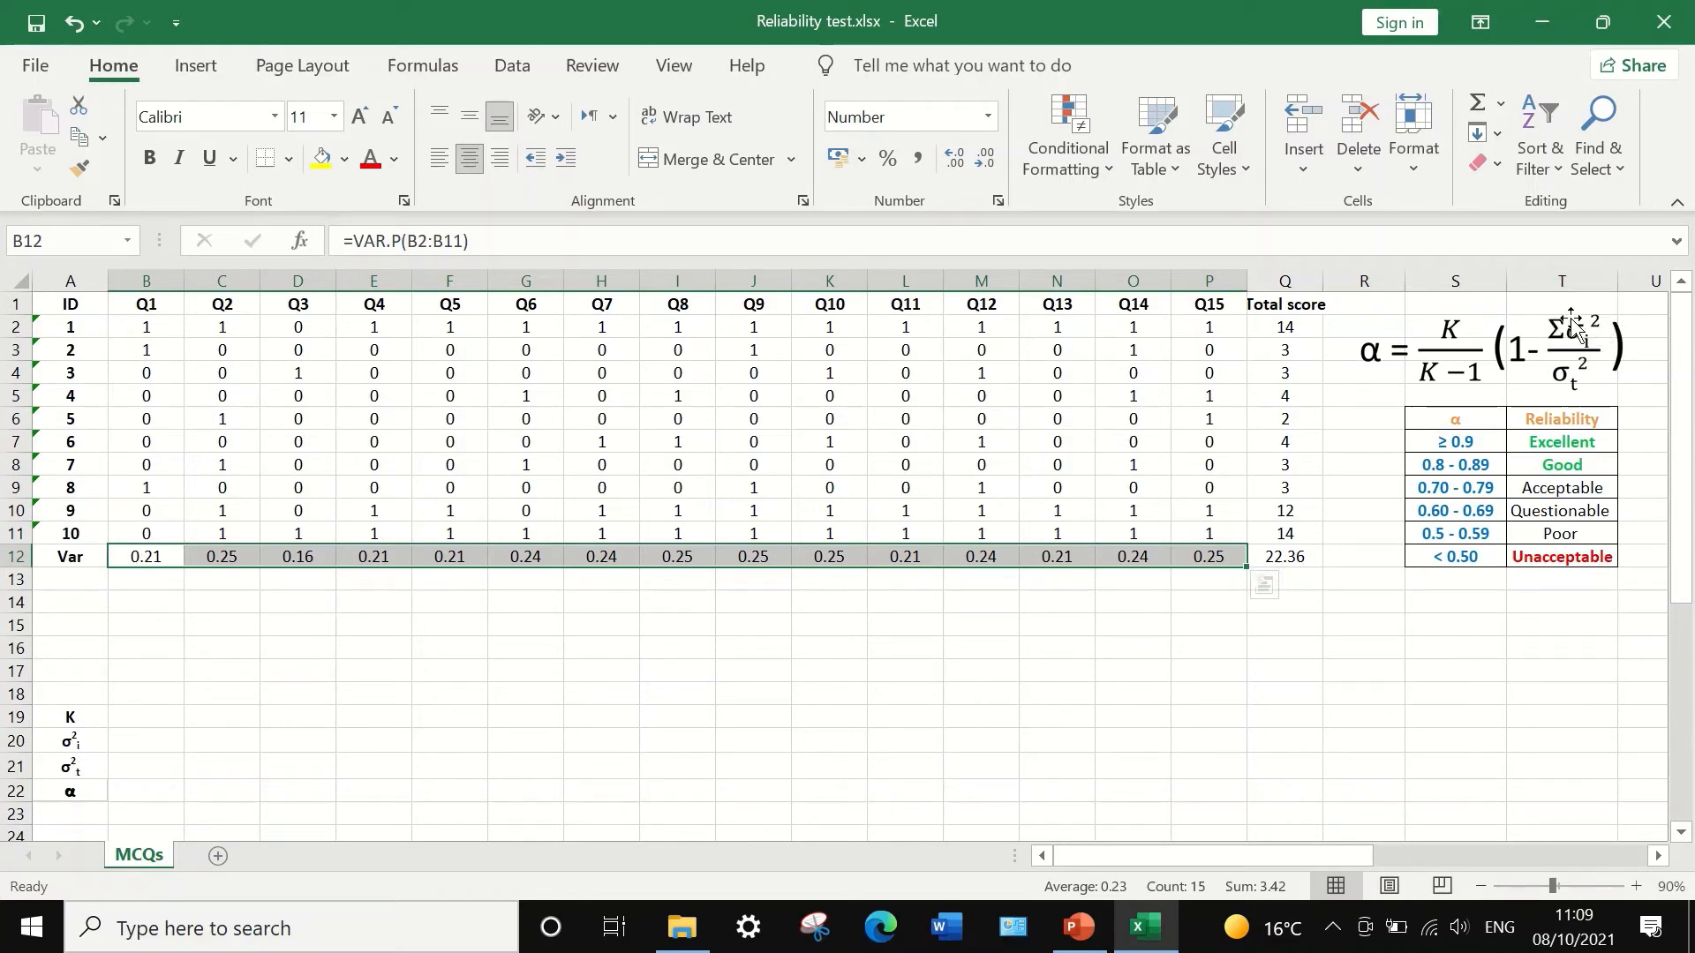
Sum the question variances B12:P12 in the item-variance cell B20.
left_click(116, 746)
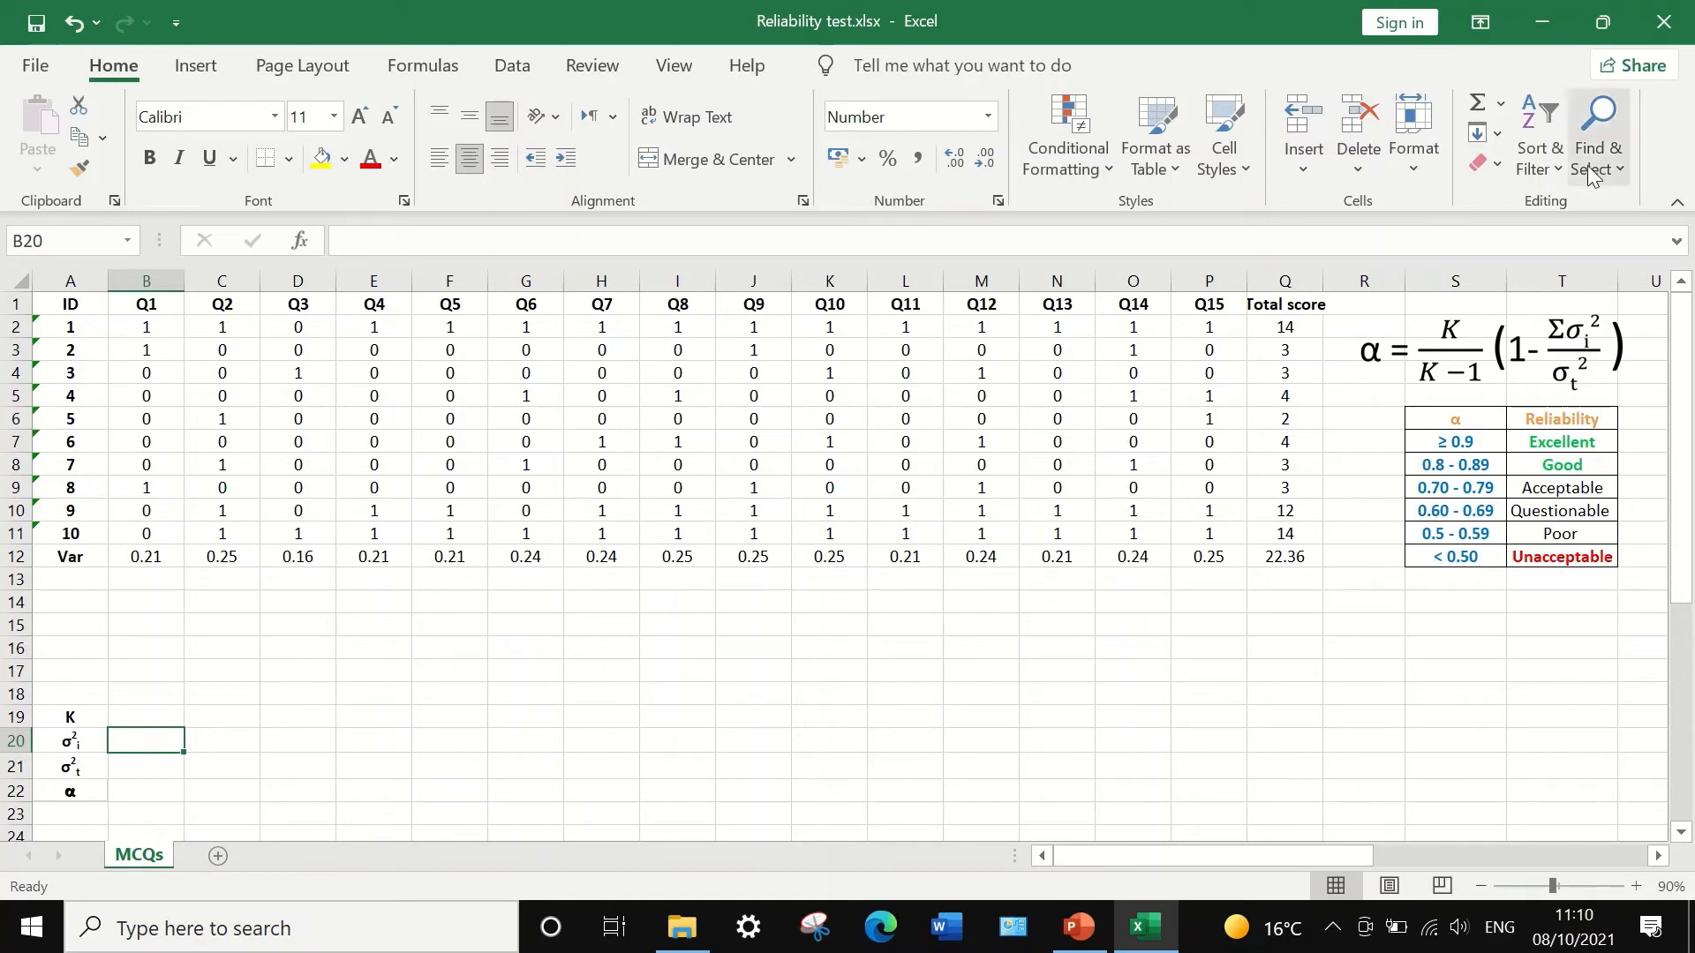
left_click(1500, 106)
left_click(1497, 139)
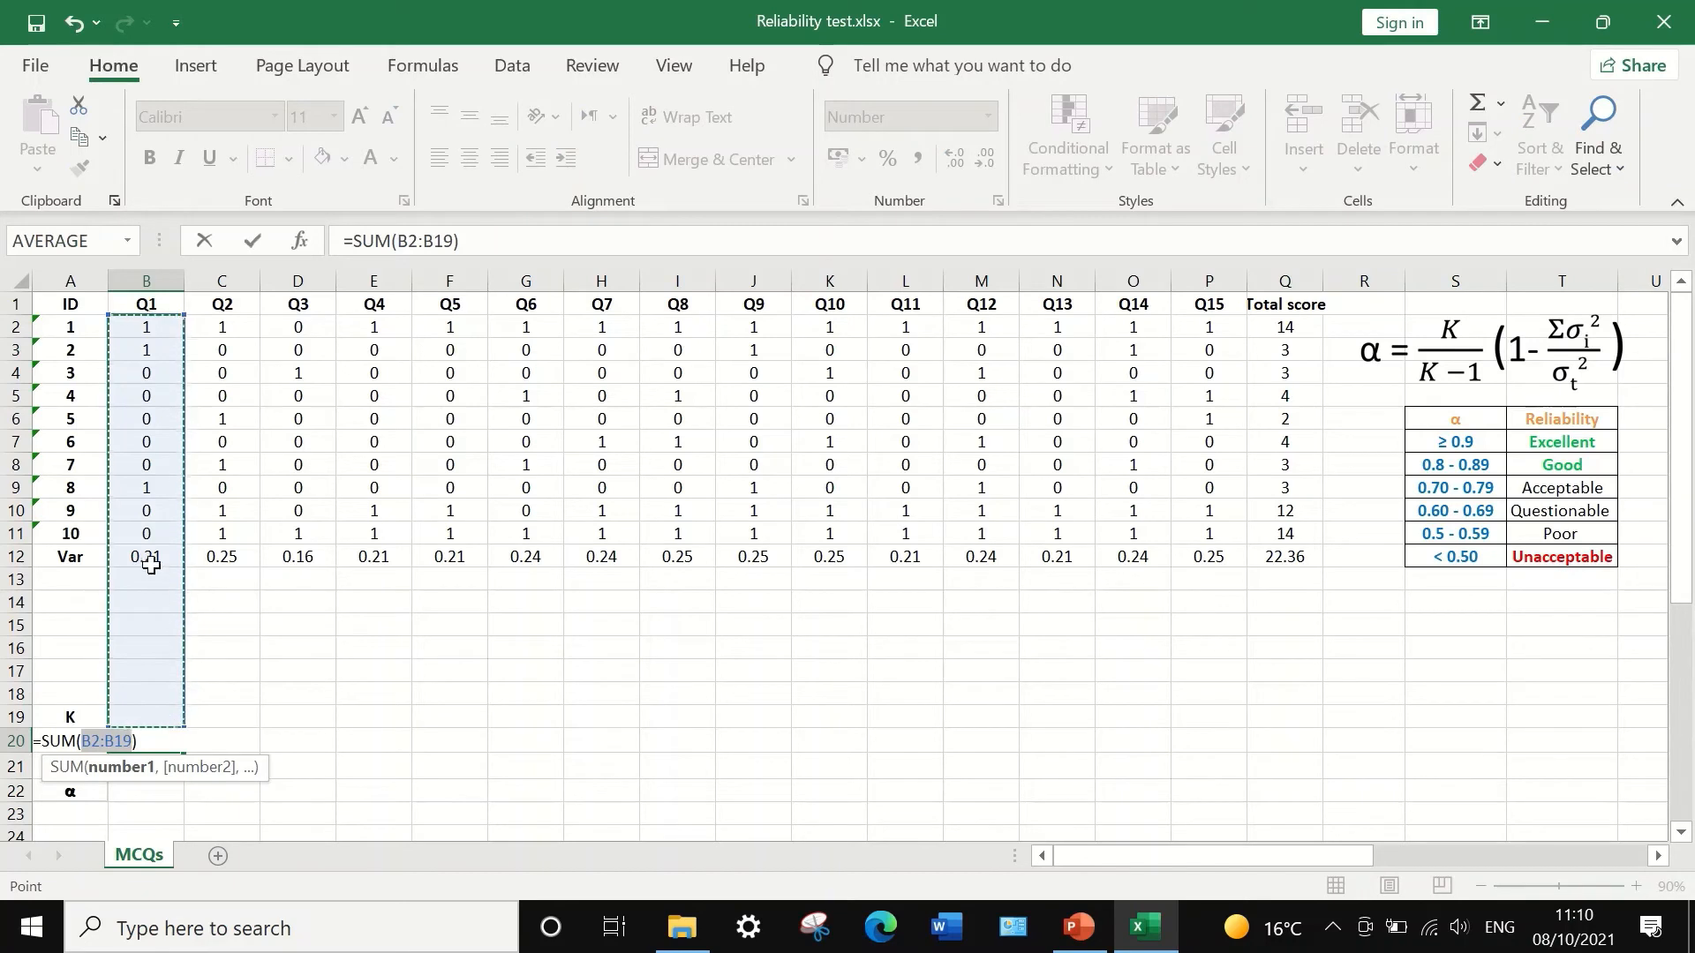
left_click_drag(145, 556, 1208, 555)
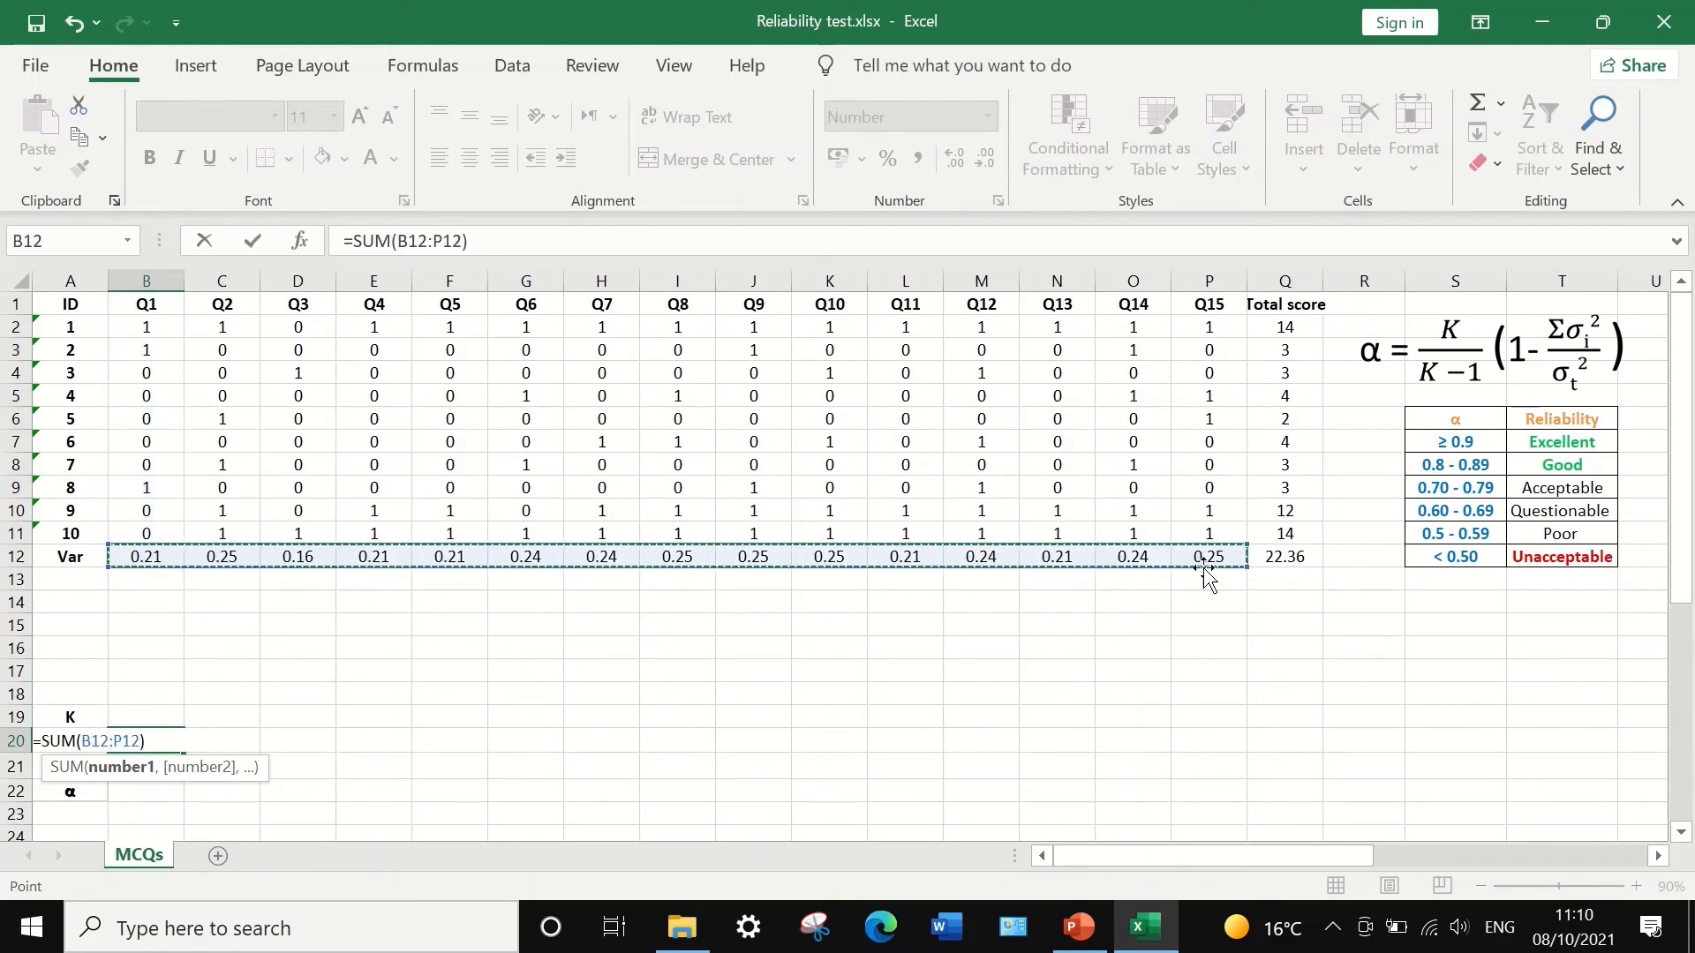
key("Return")
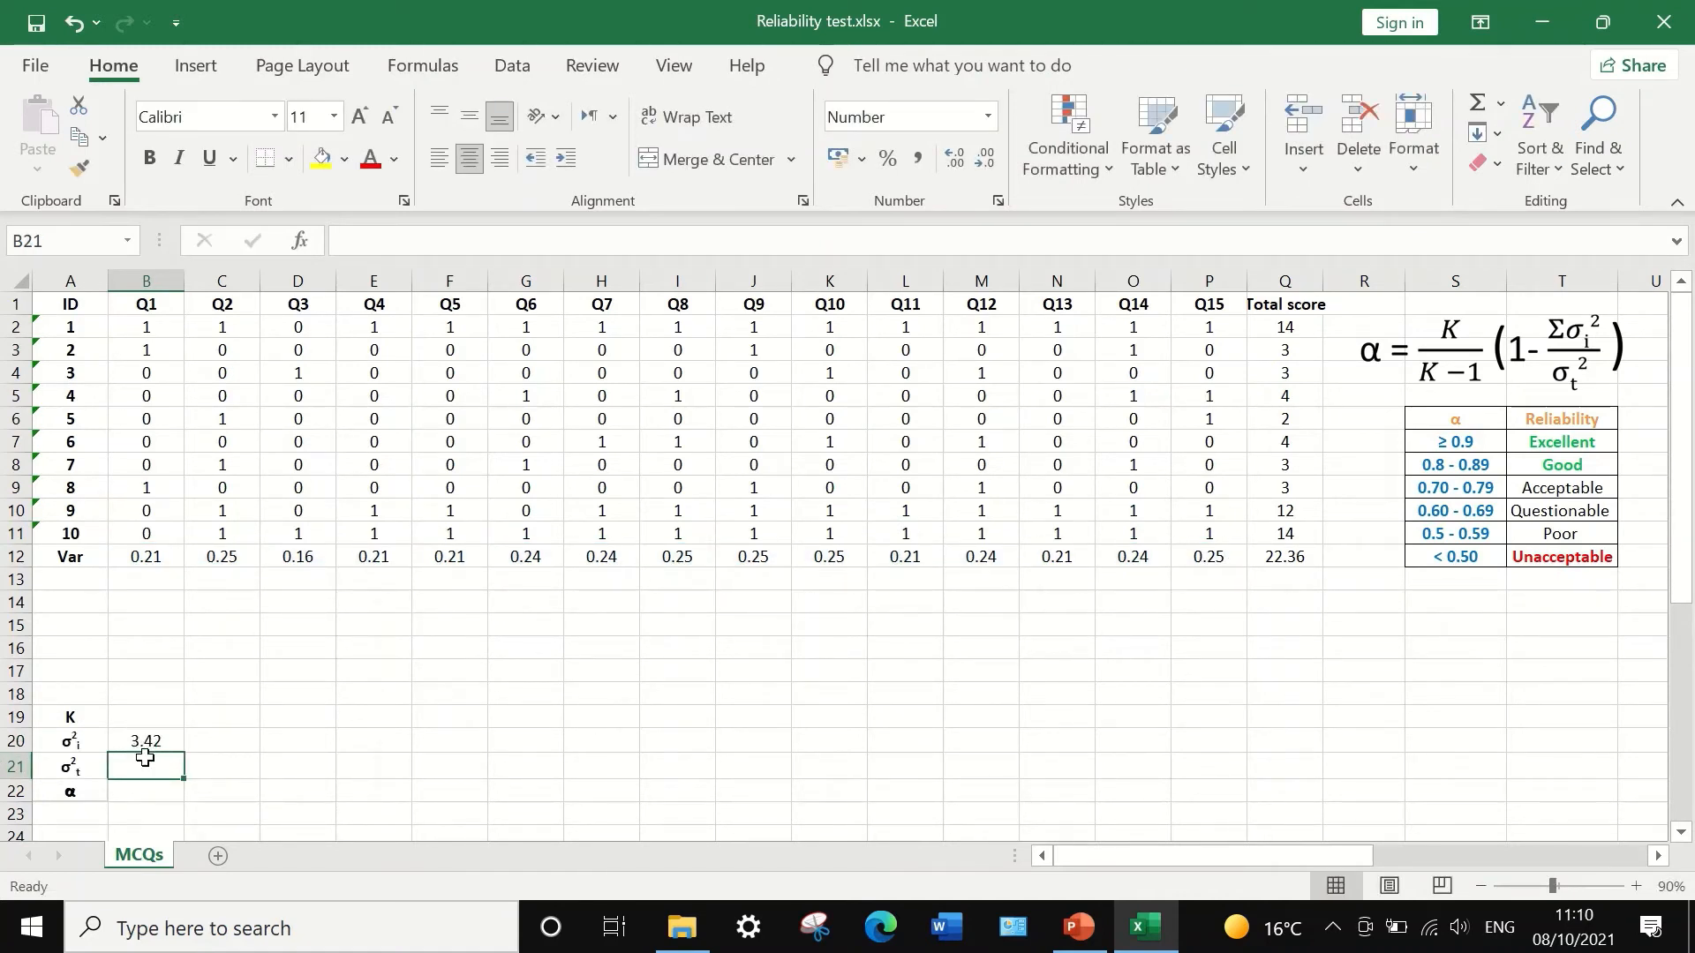
left_click(169, 743)
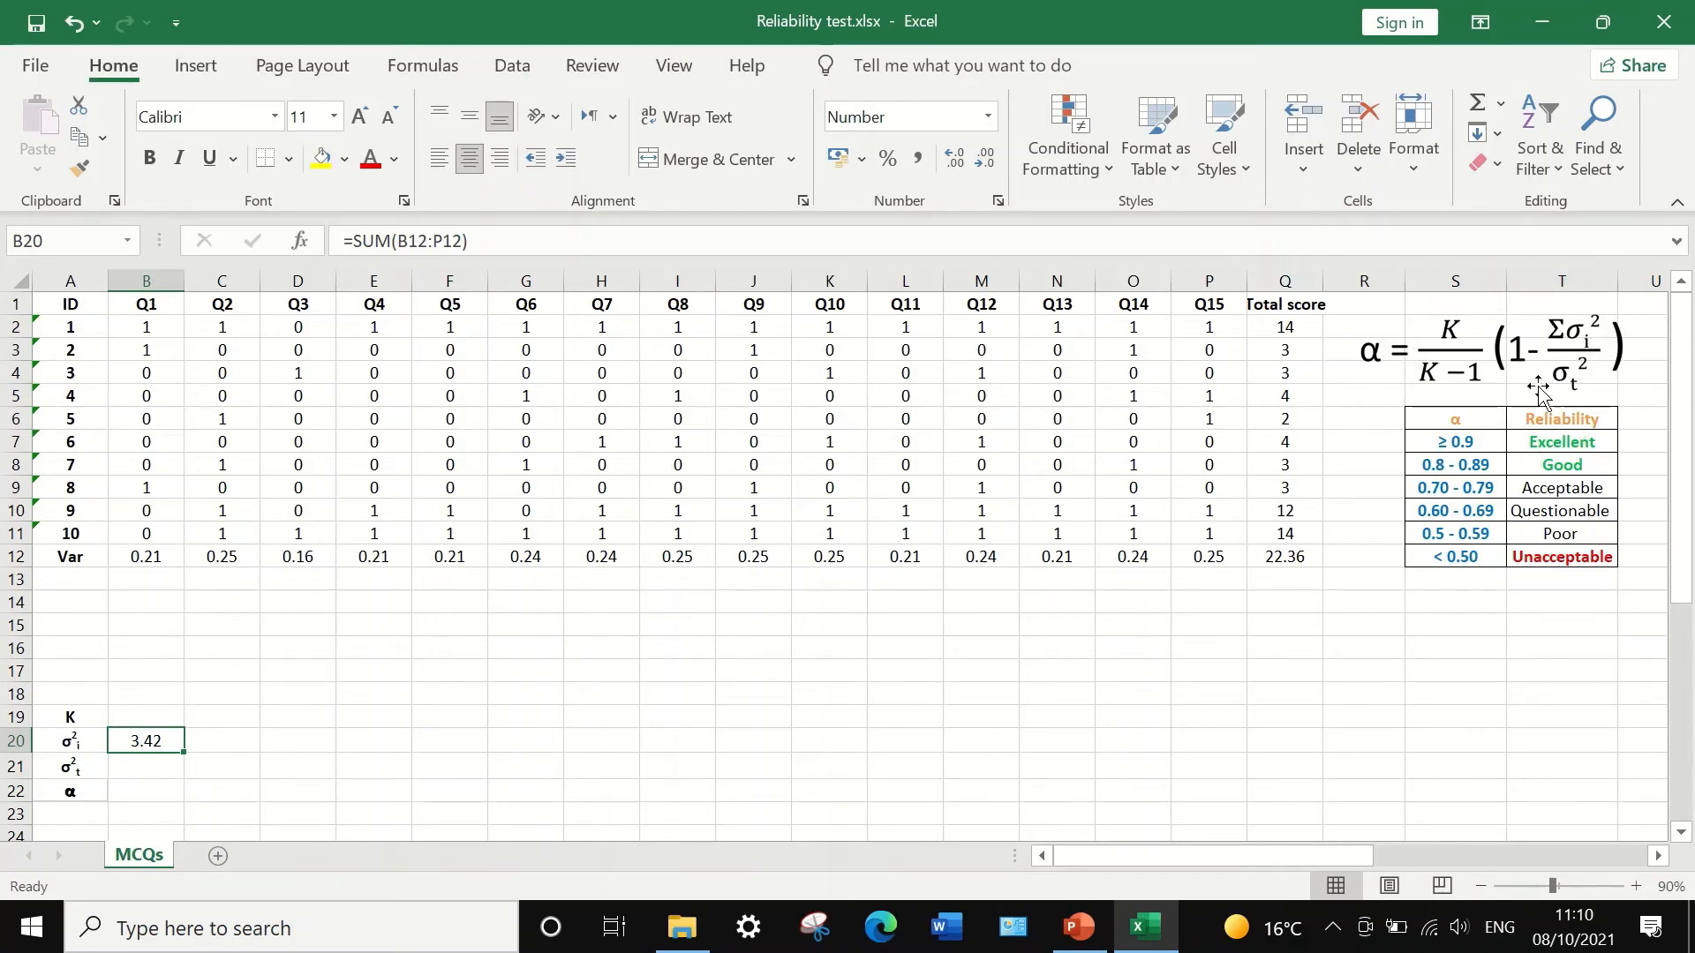
Enter 15 as the number of questions K in B19.
left_click(150, 718)
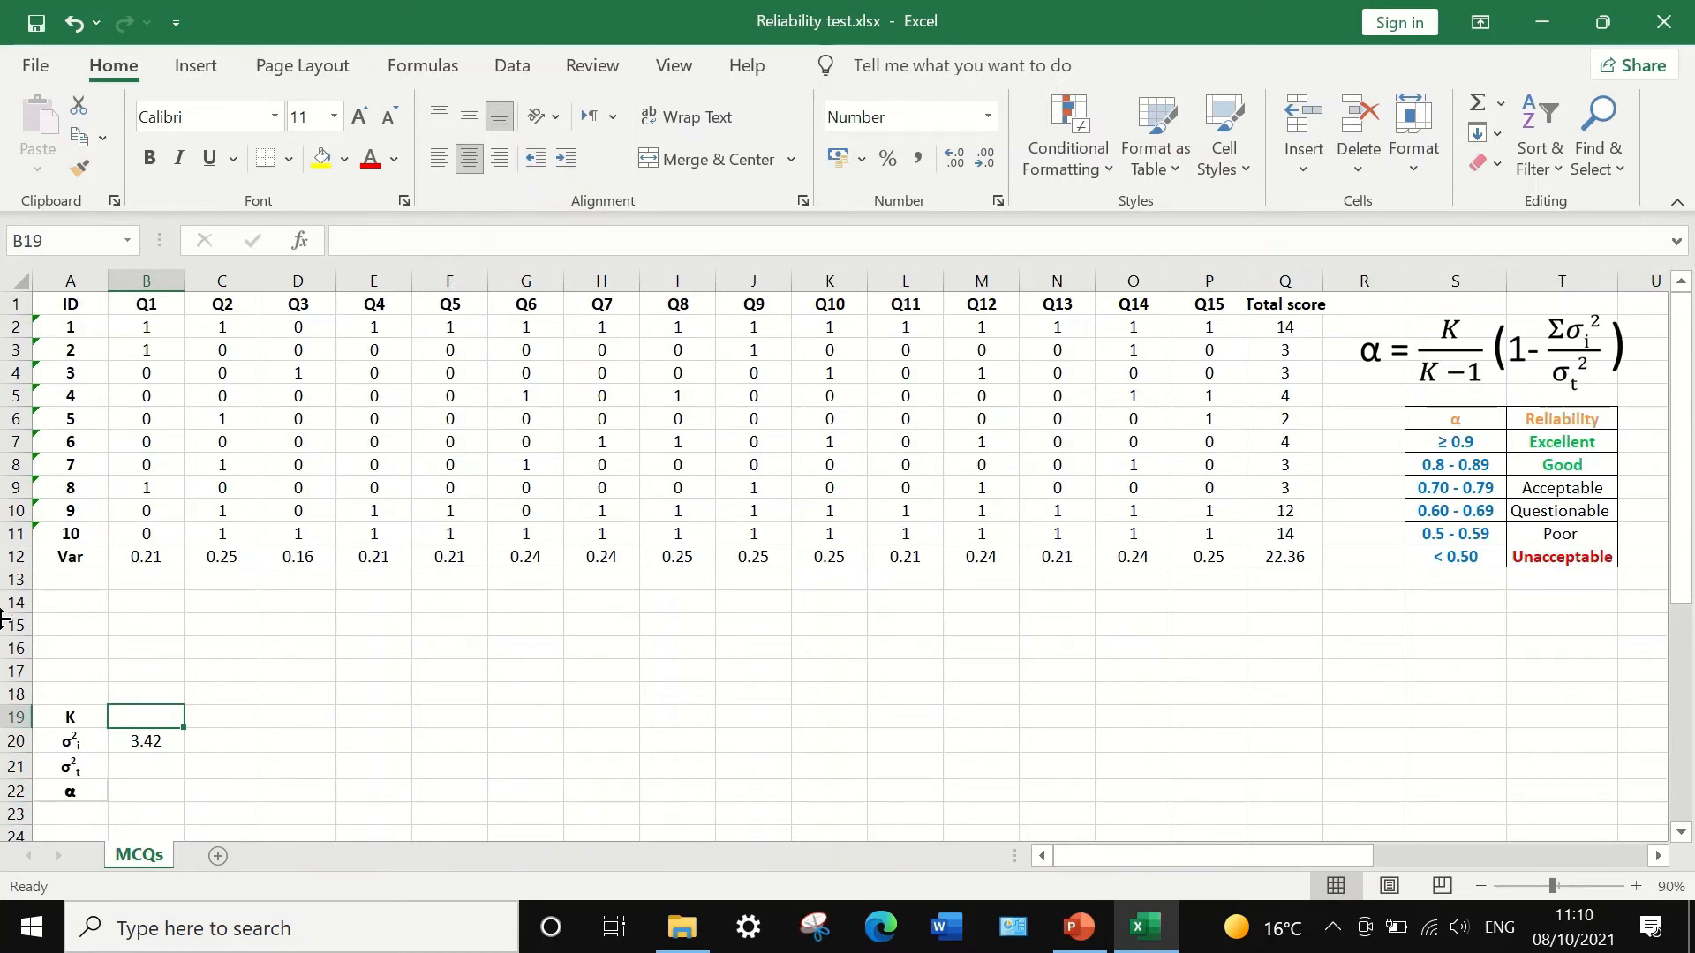
type("1")
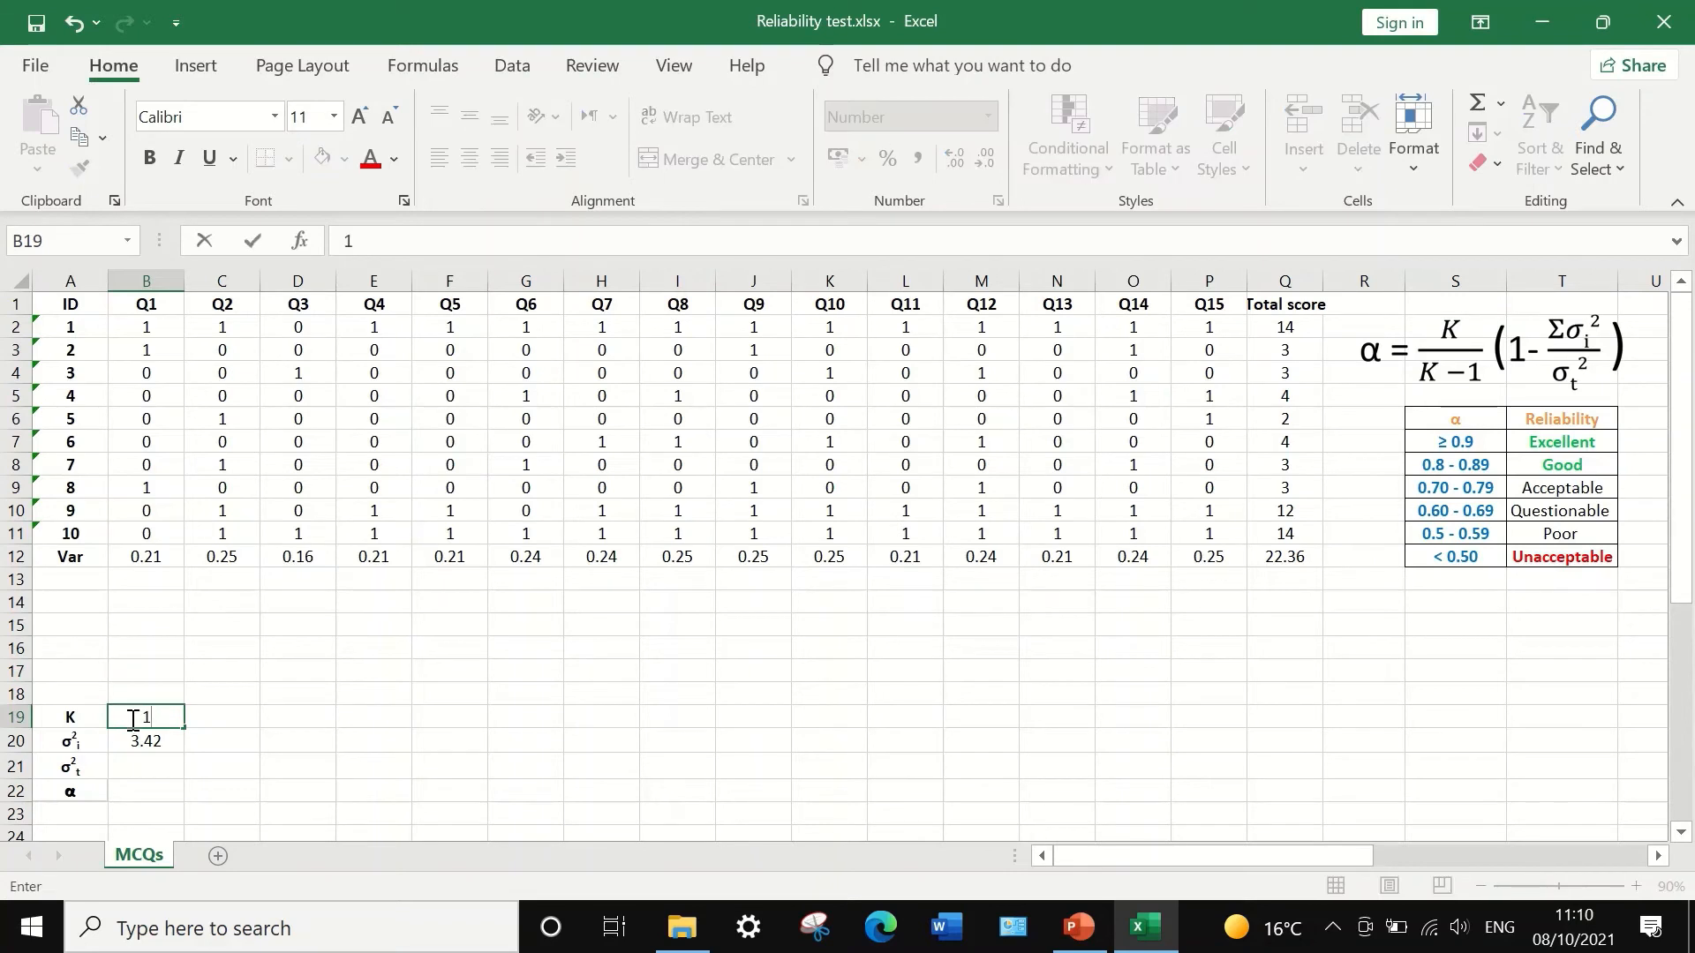
type("5")
left_click(147, 759)
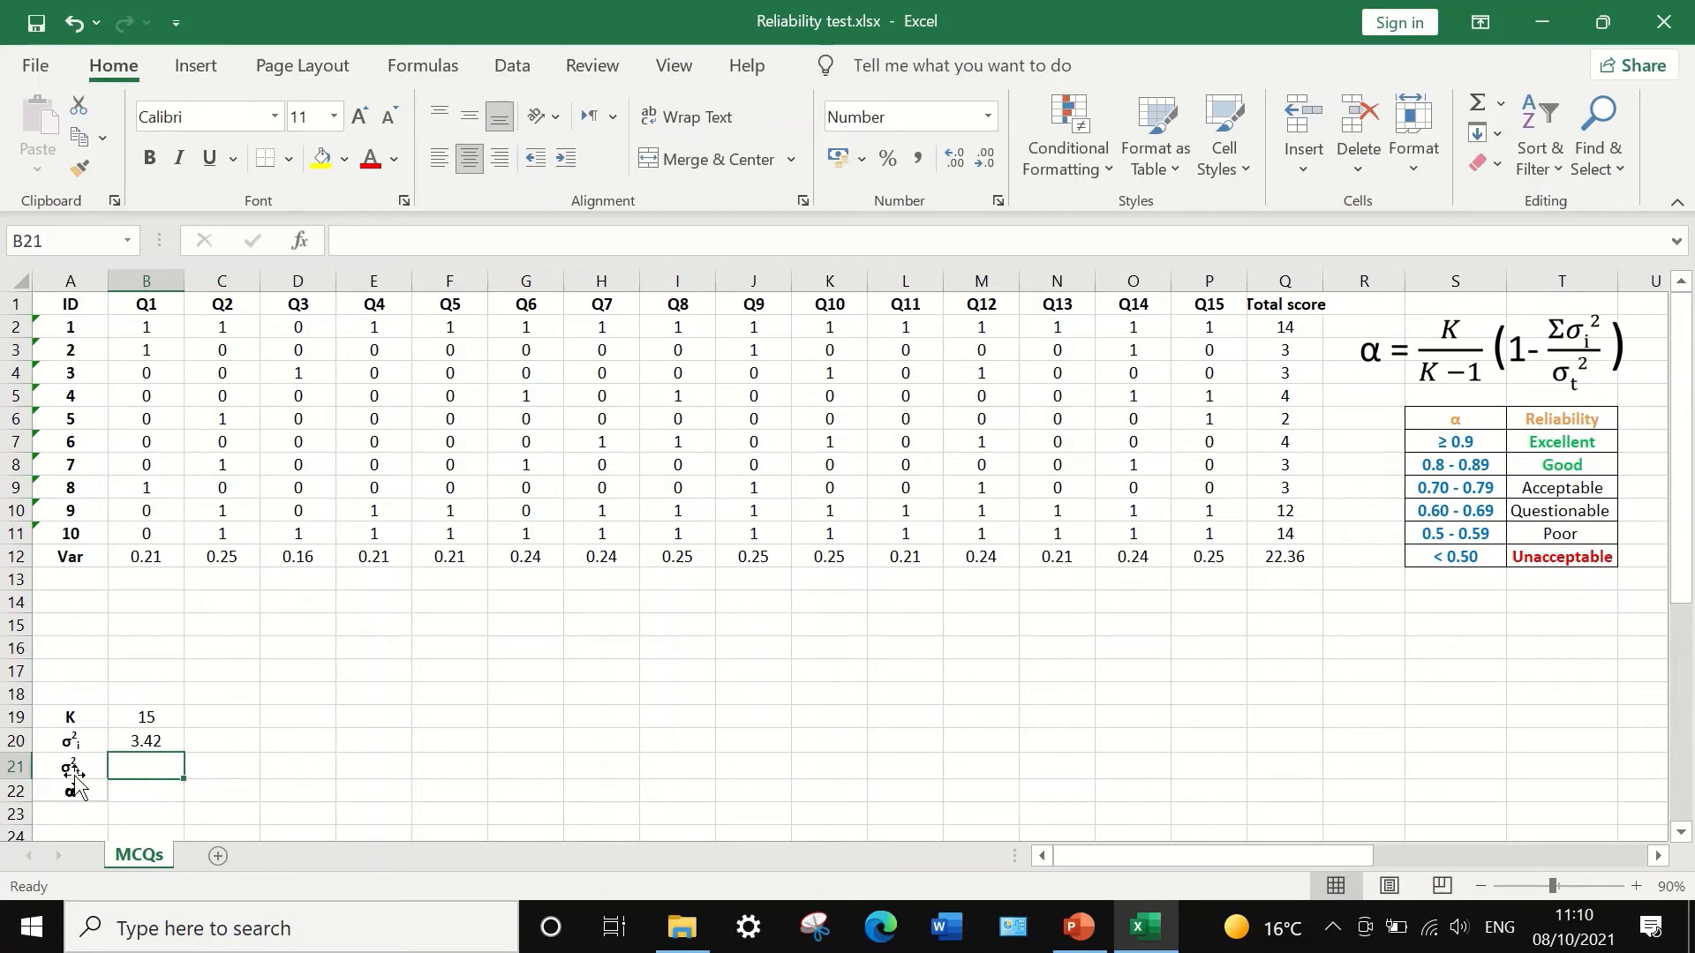
Copy the total-score variance from Q12 into the σ²t cell B21 as a value only.
left_click(1282, 558)
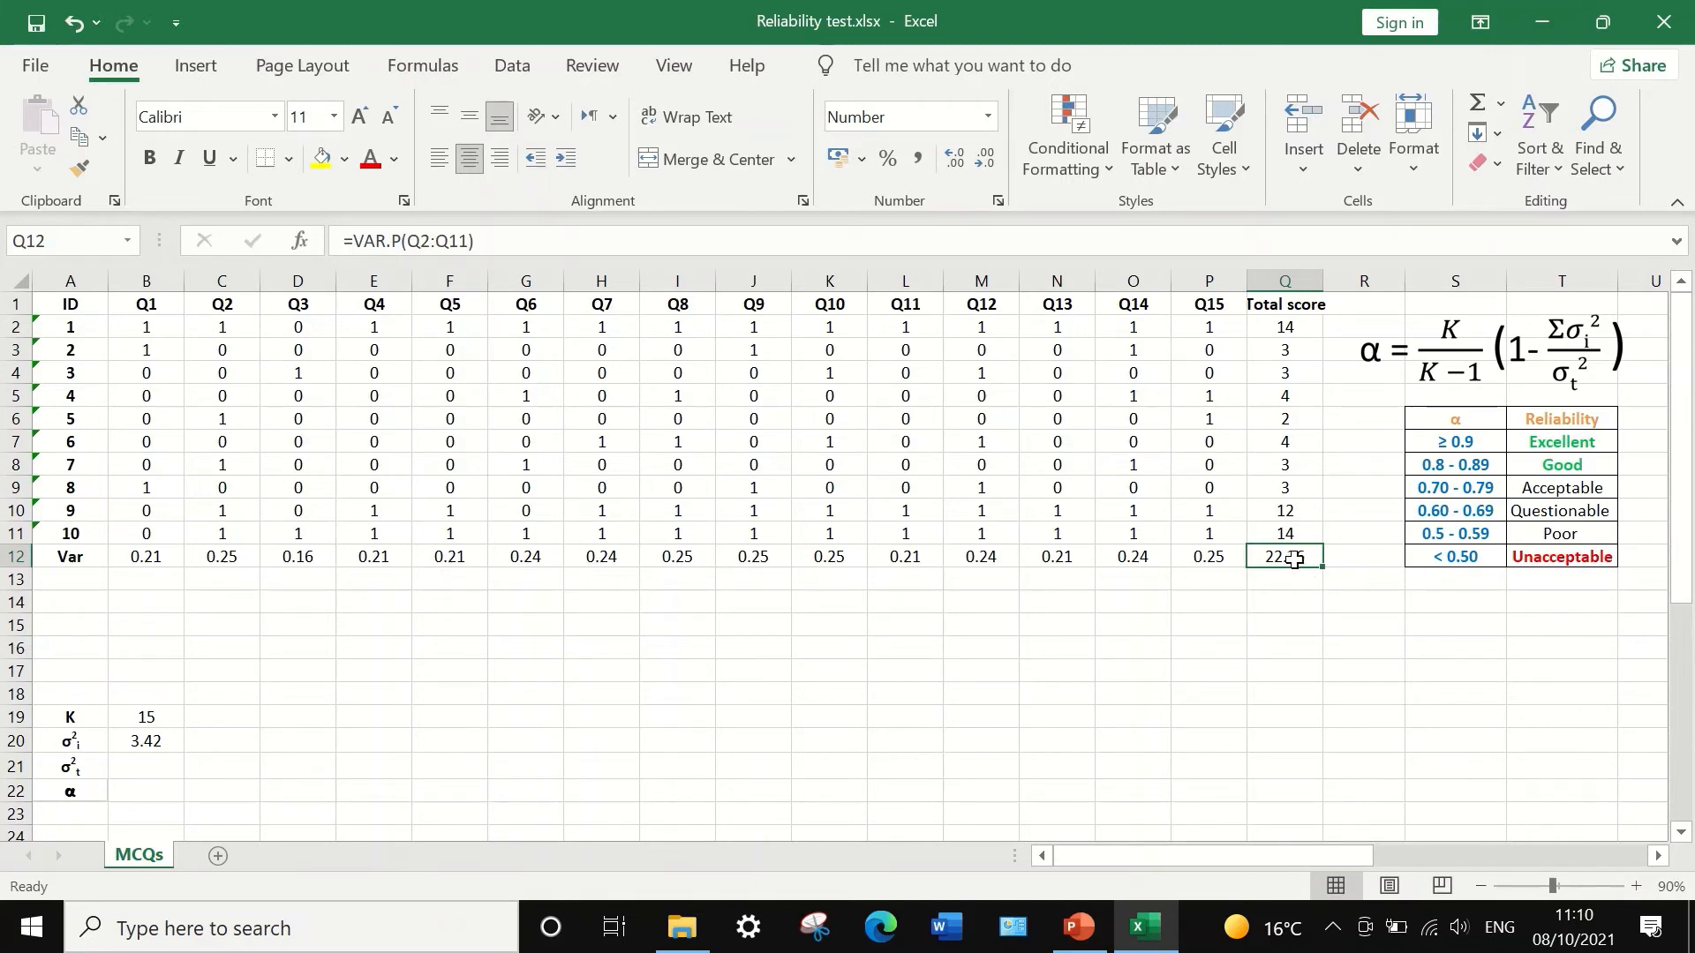
right_click(1294, 560)
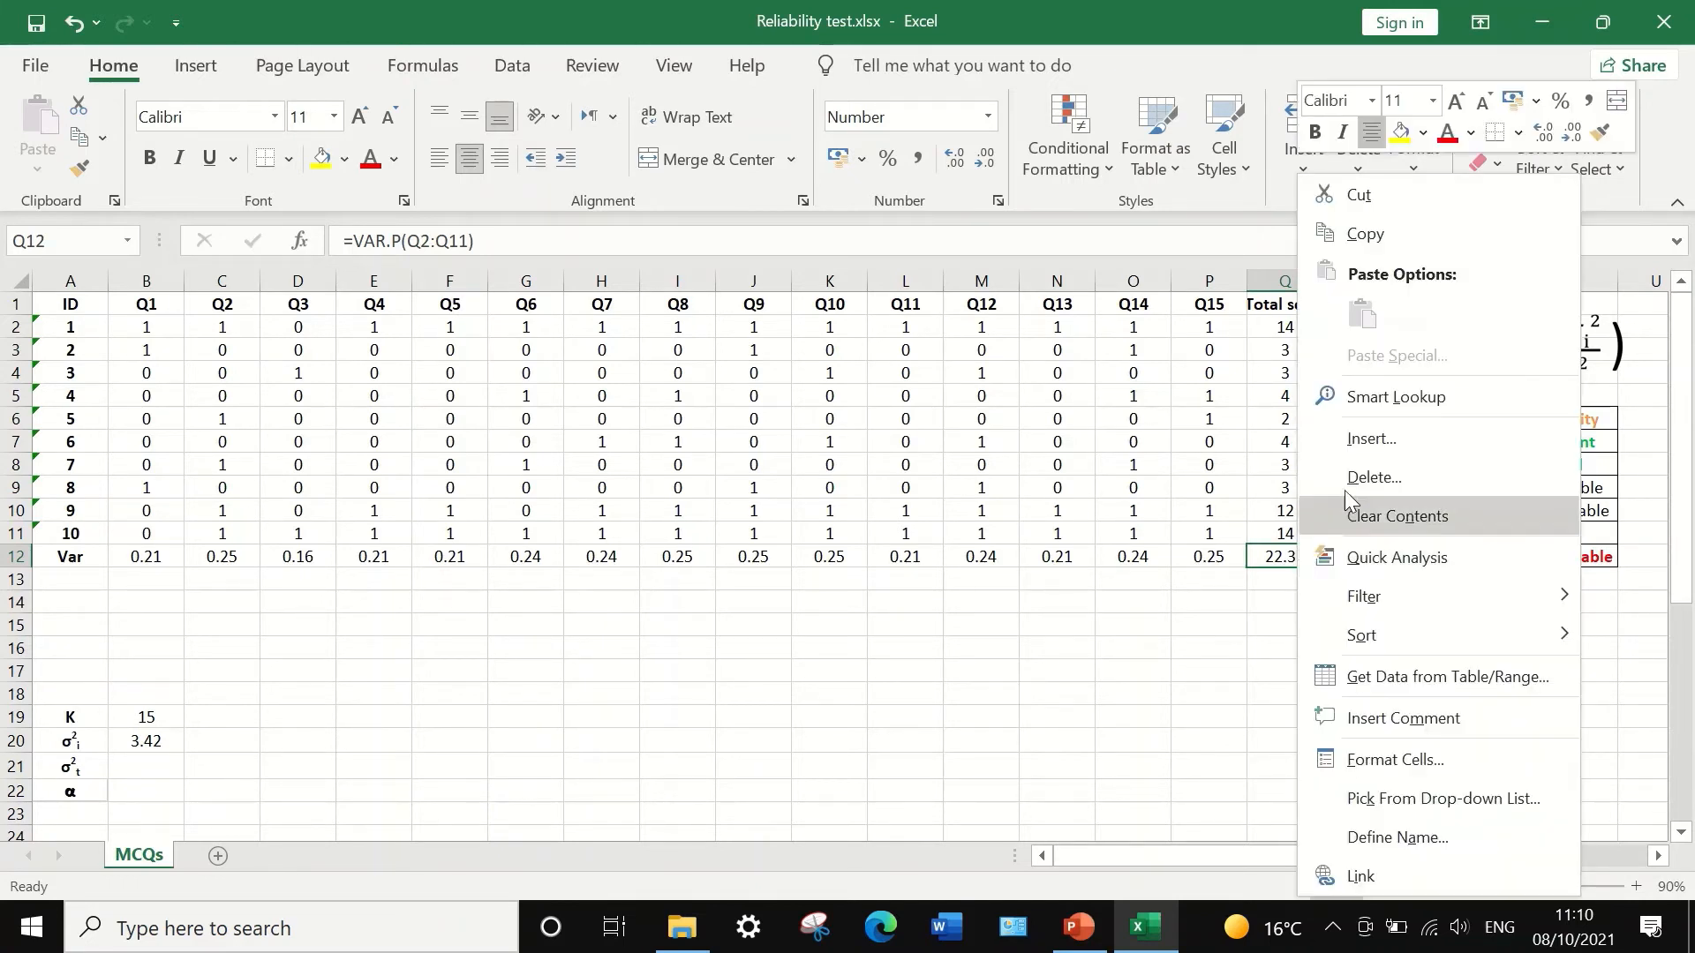
left_click(1365, 234)
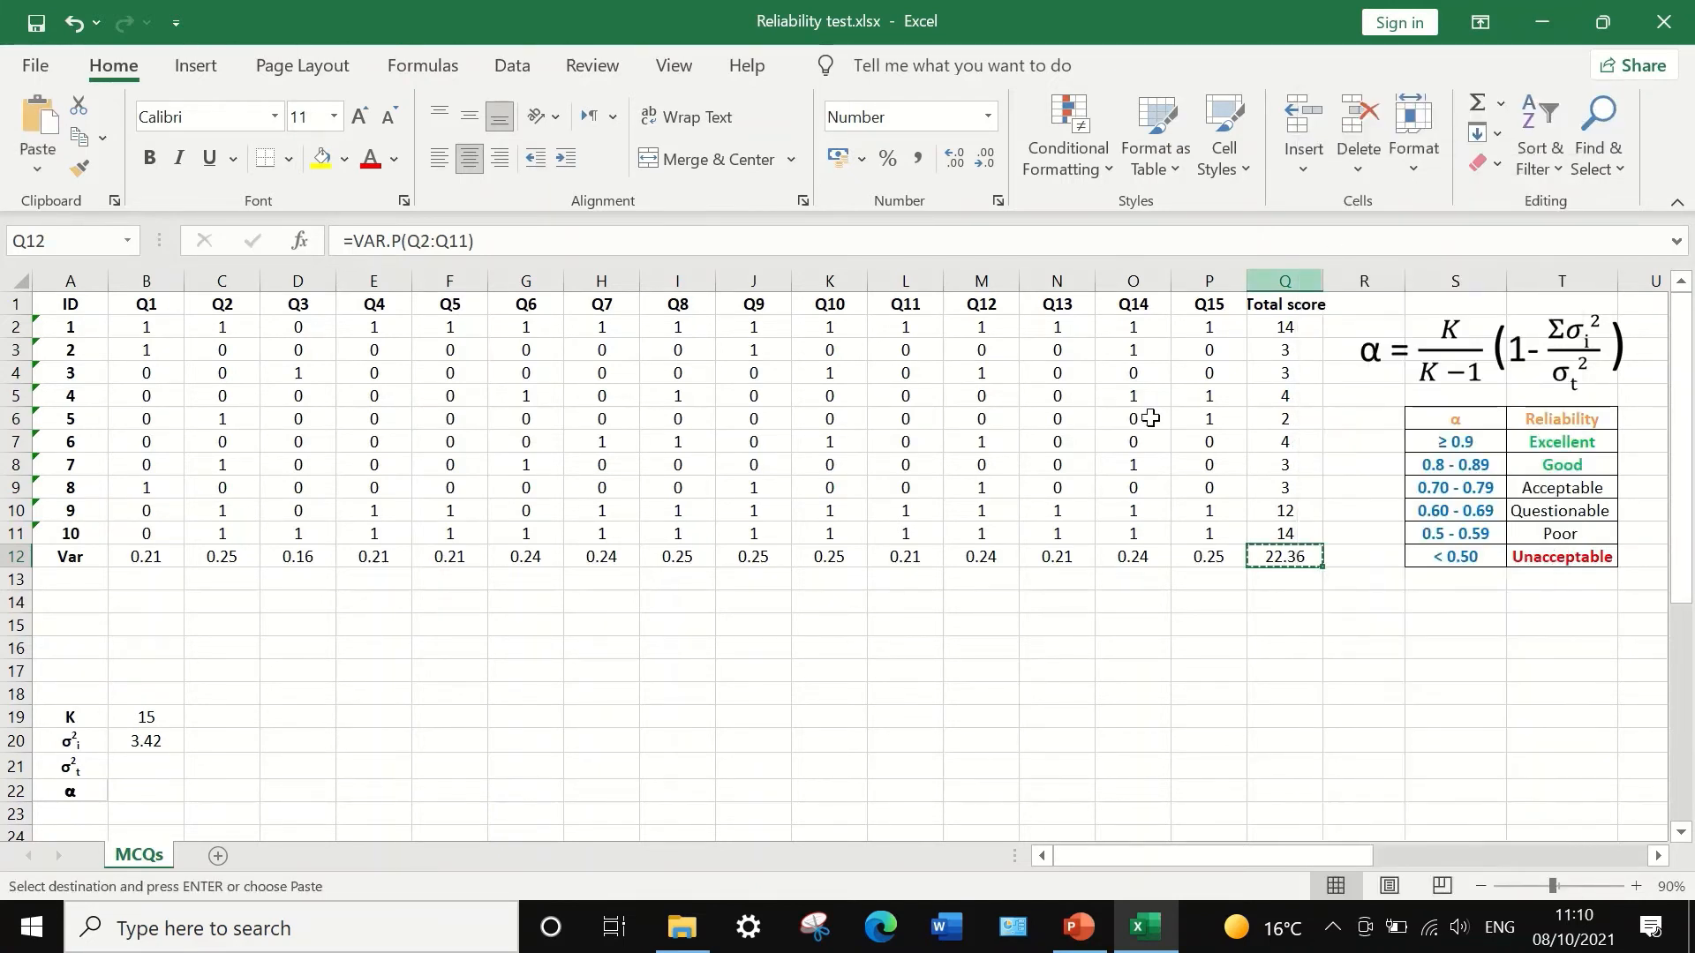
left_click(139, 766)
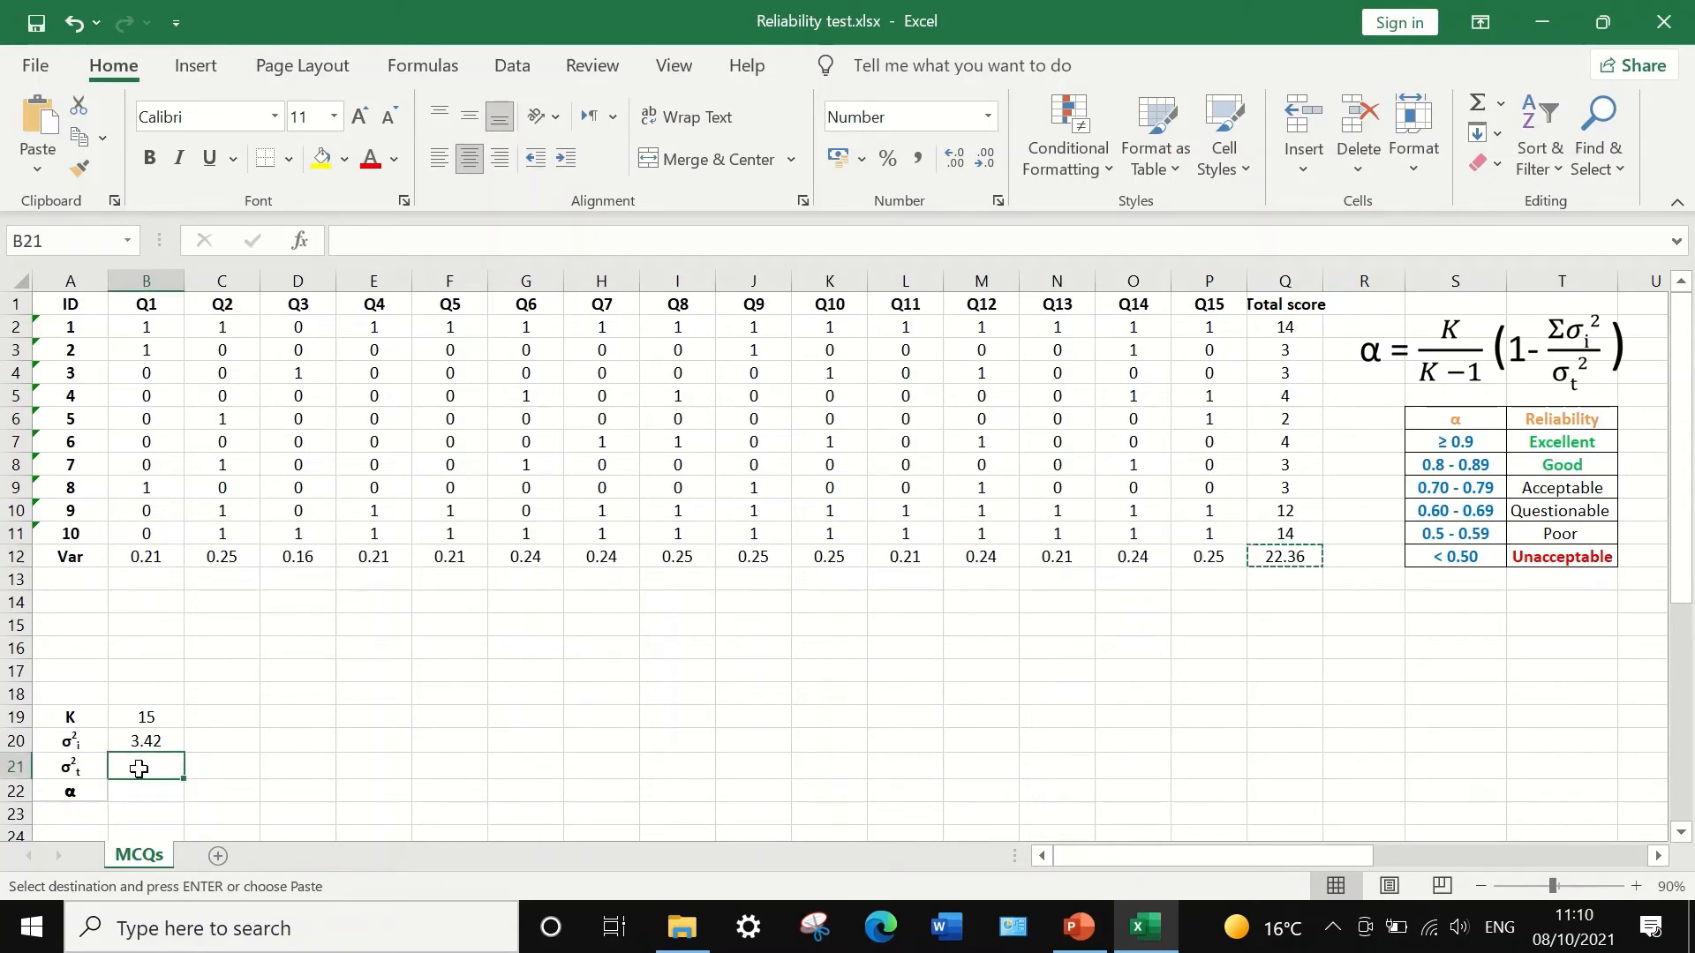
right_click(139, 769)
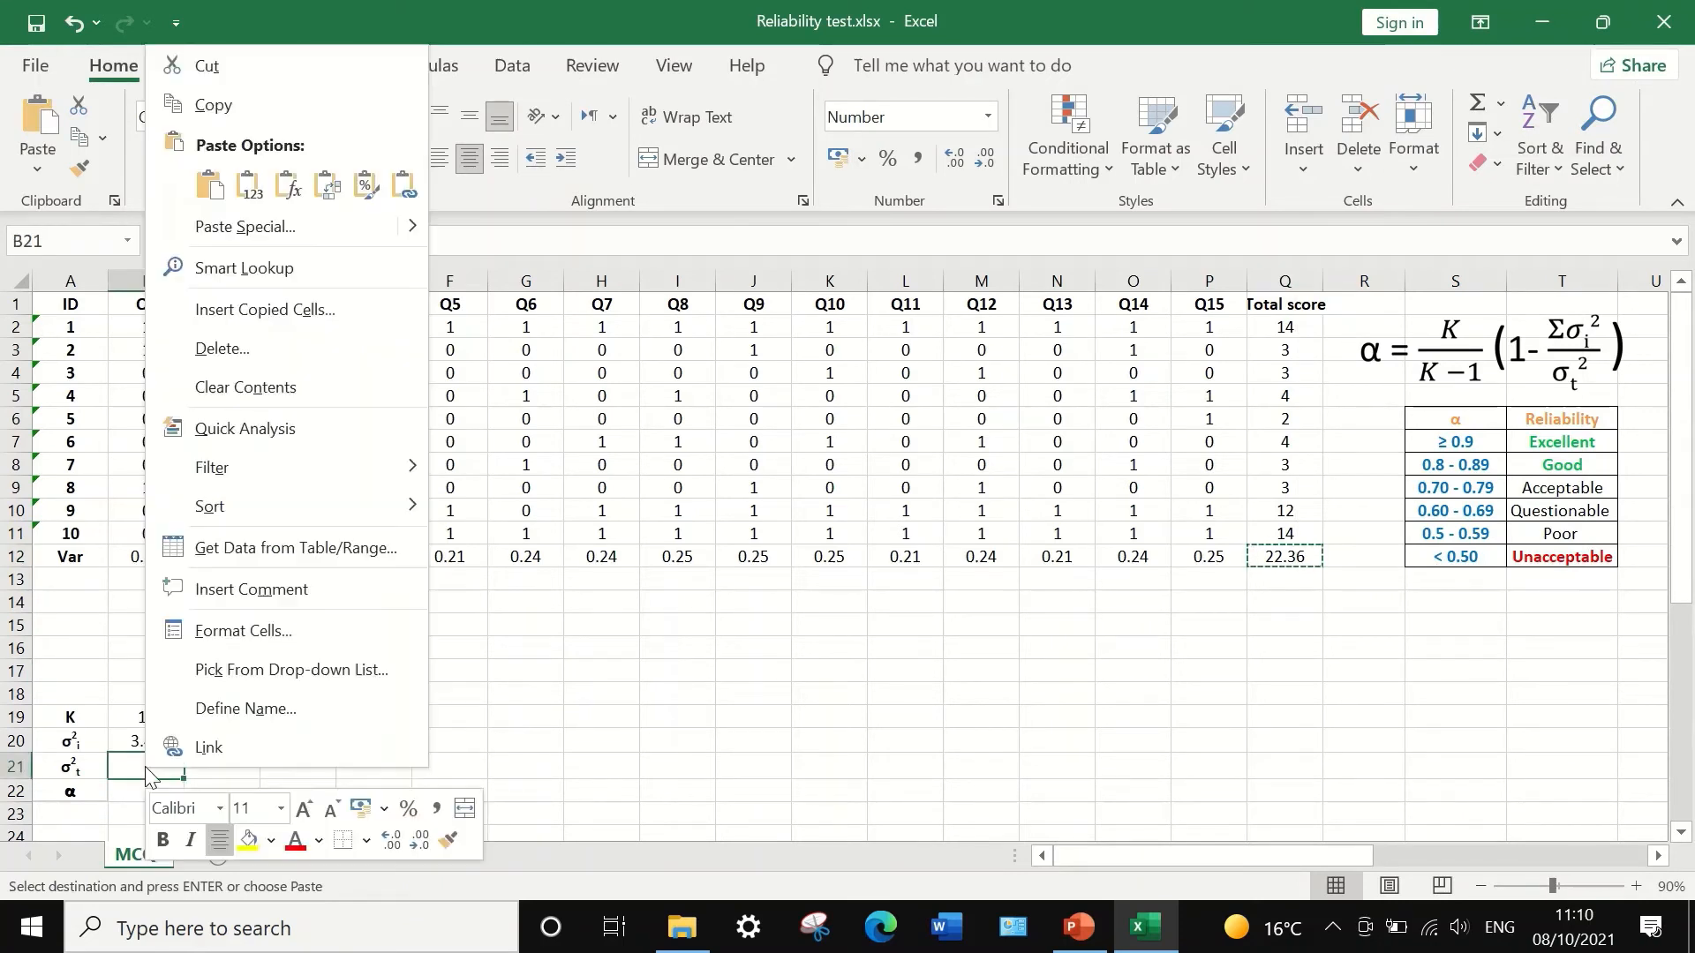
left_click(250, 187)
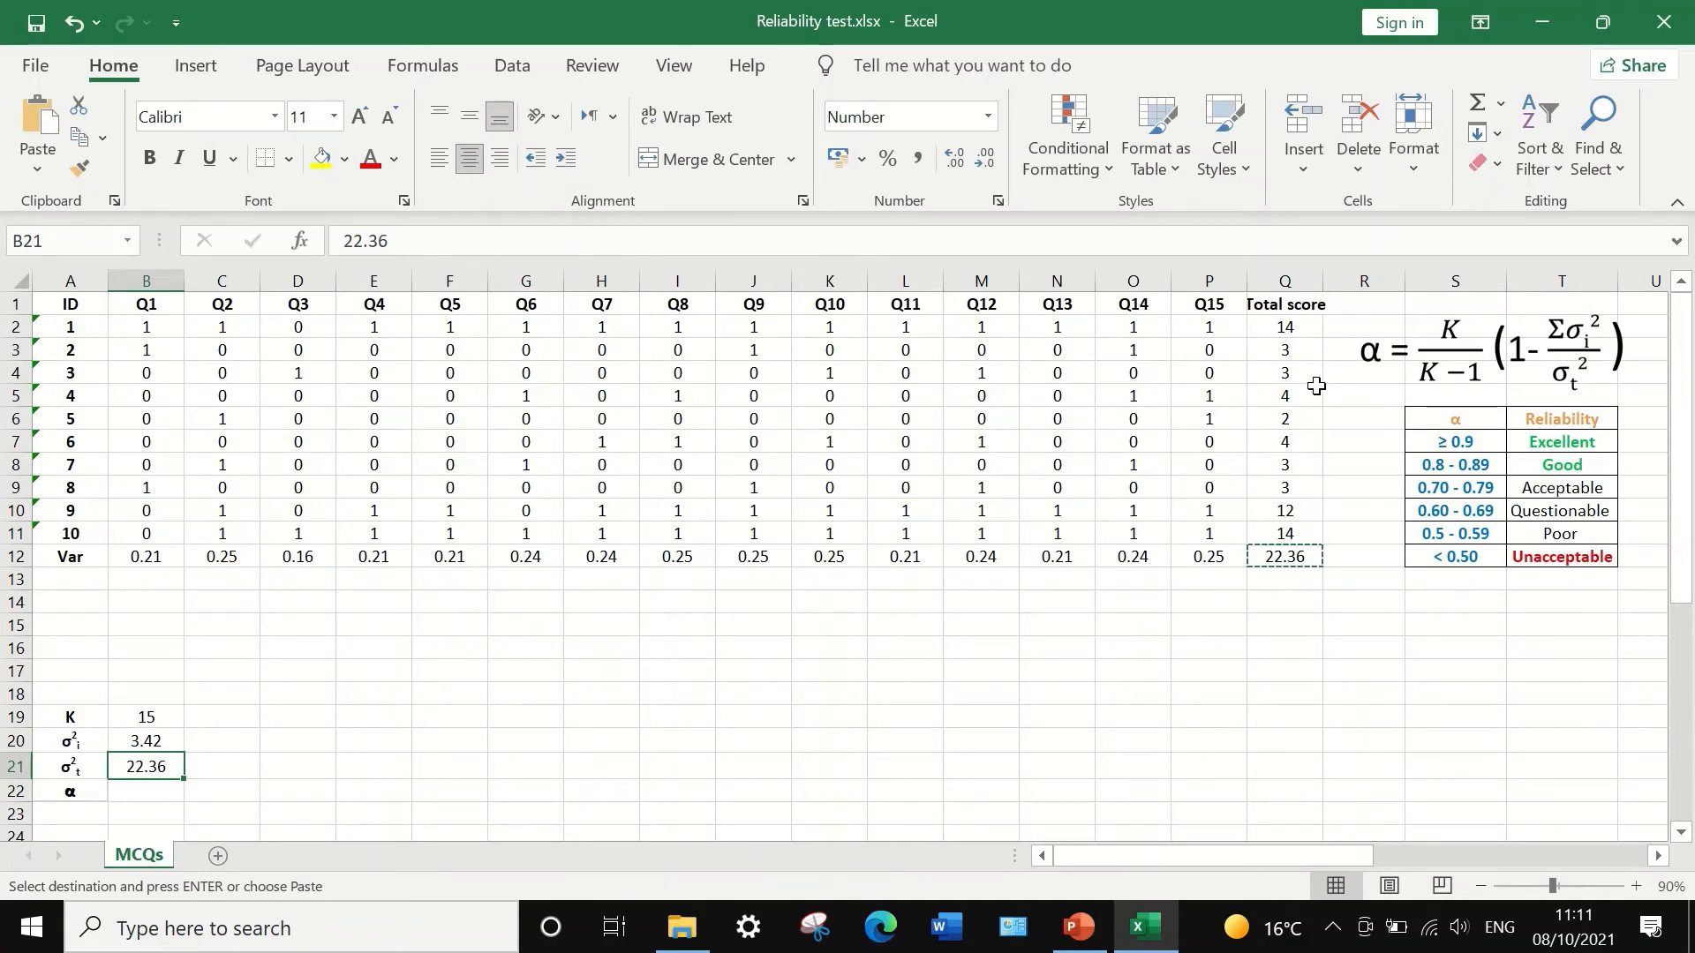
Calculate Cronbach's alpha in B22 with the formula =(15/14)*(1-B20/B21).
left_click(137, 793)
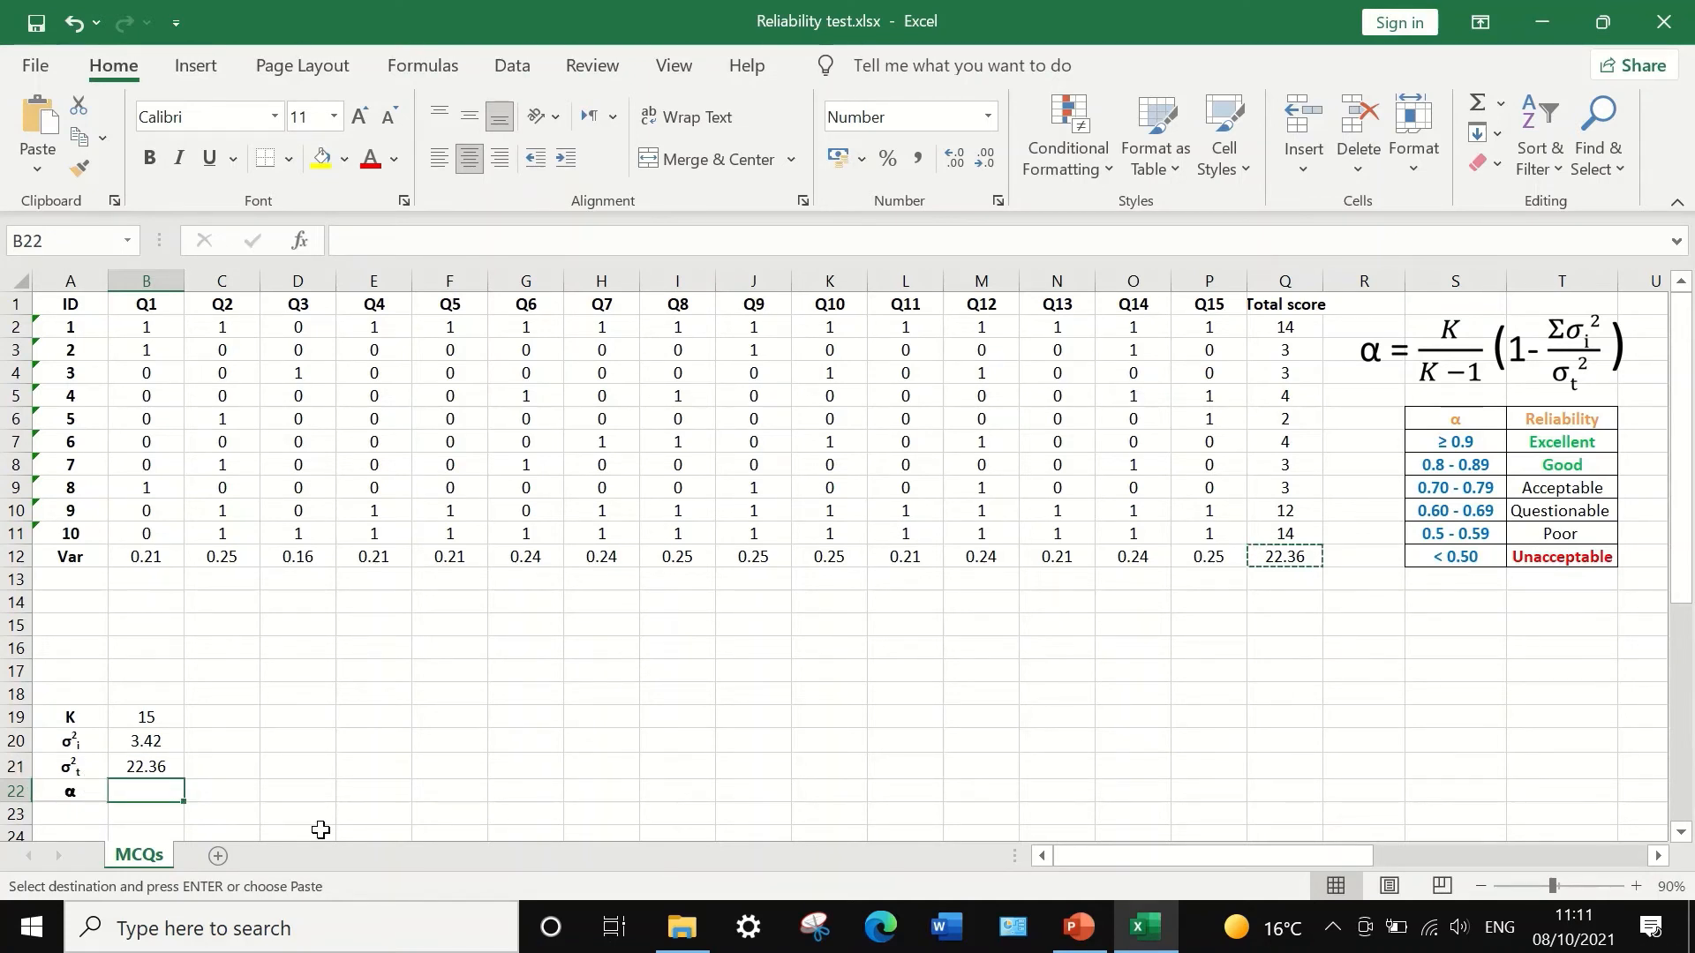
type("=")
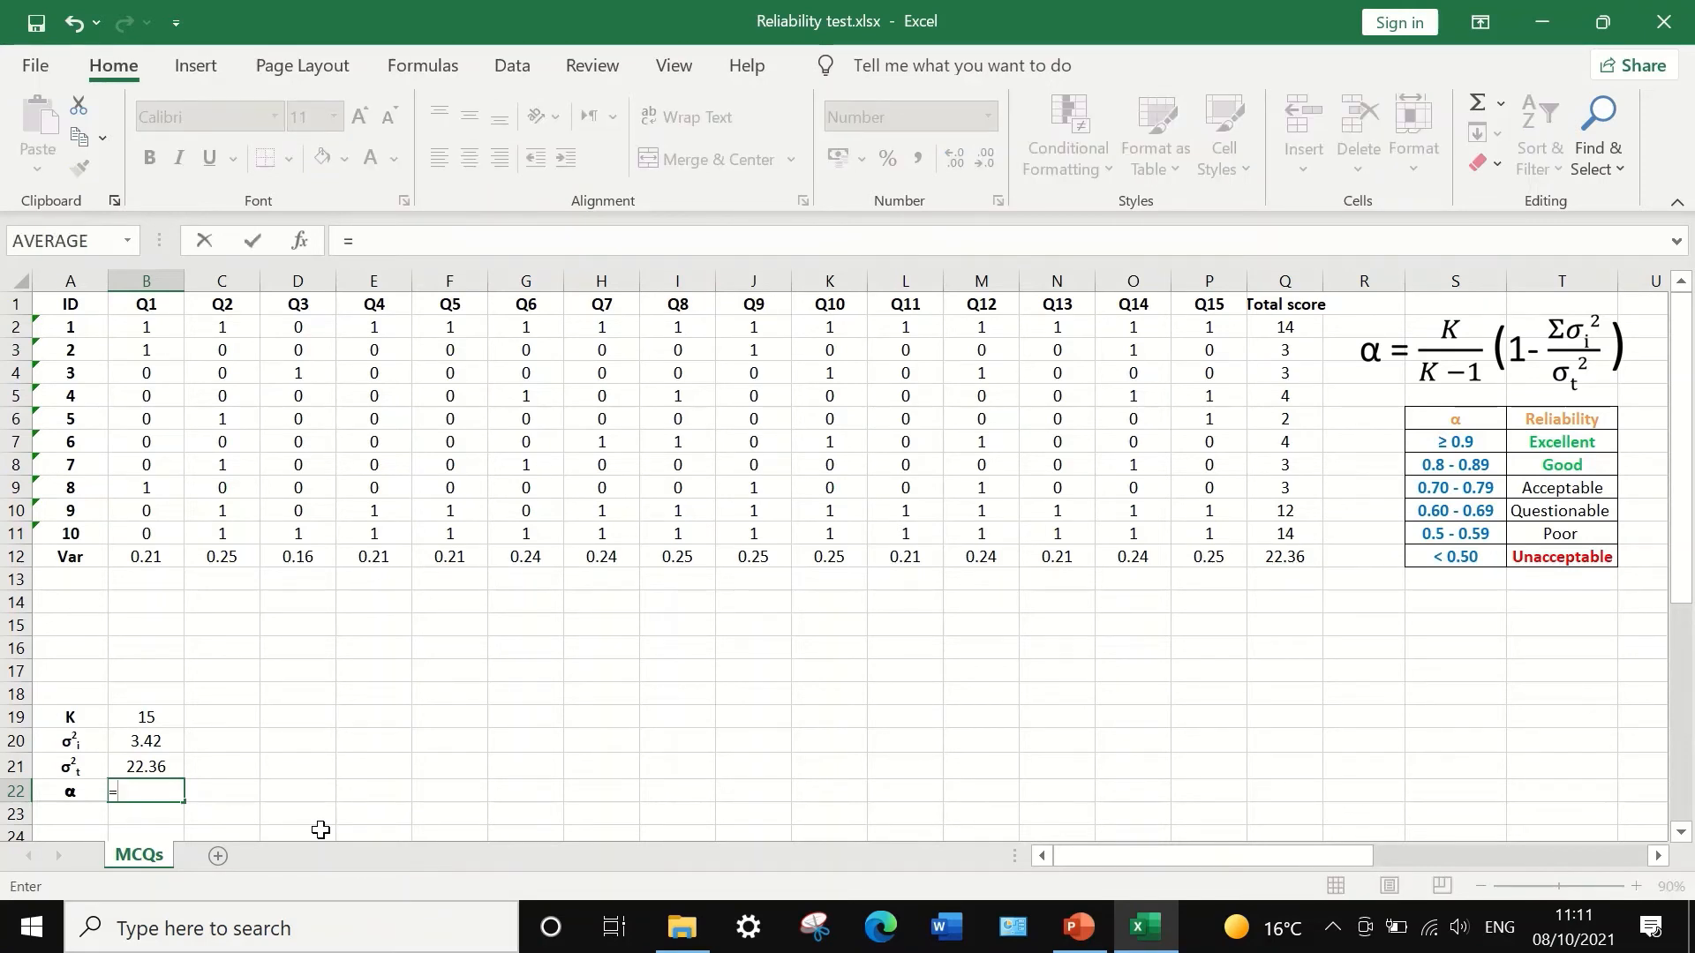
type("()*(")
left_click(116, 792)
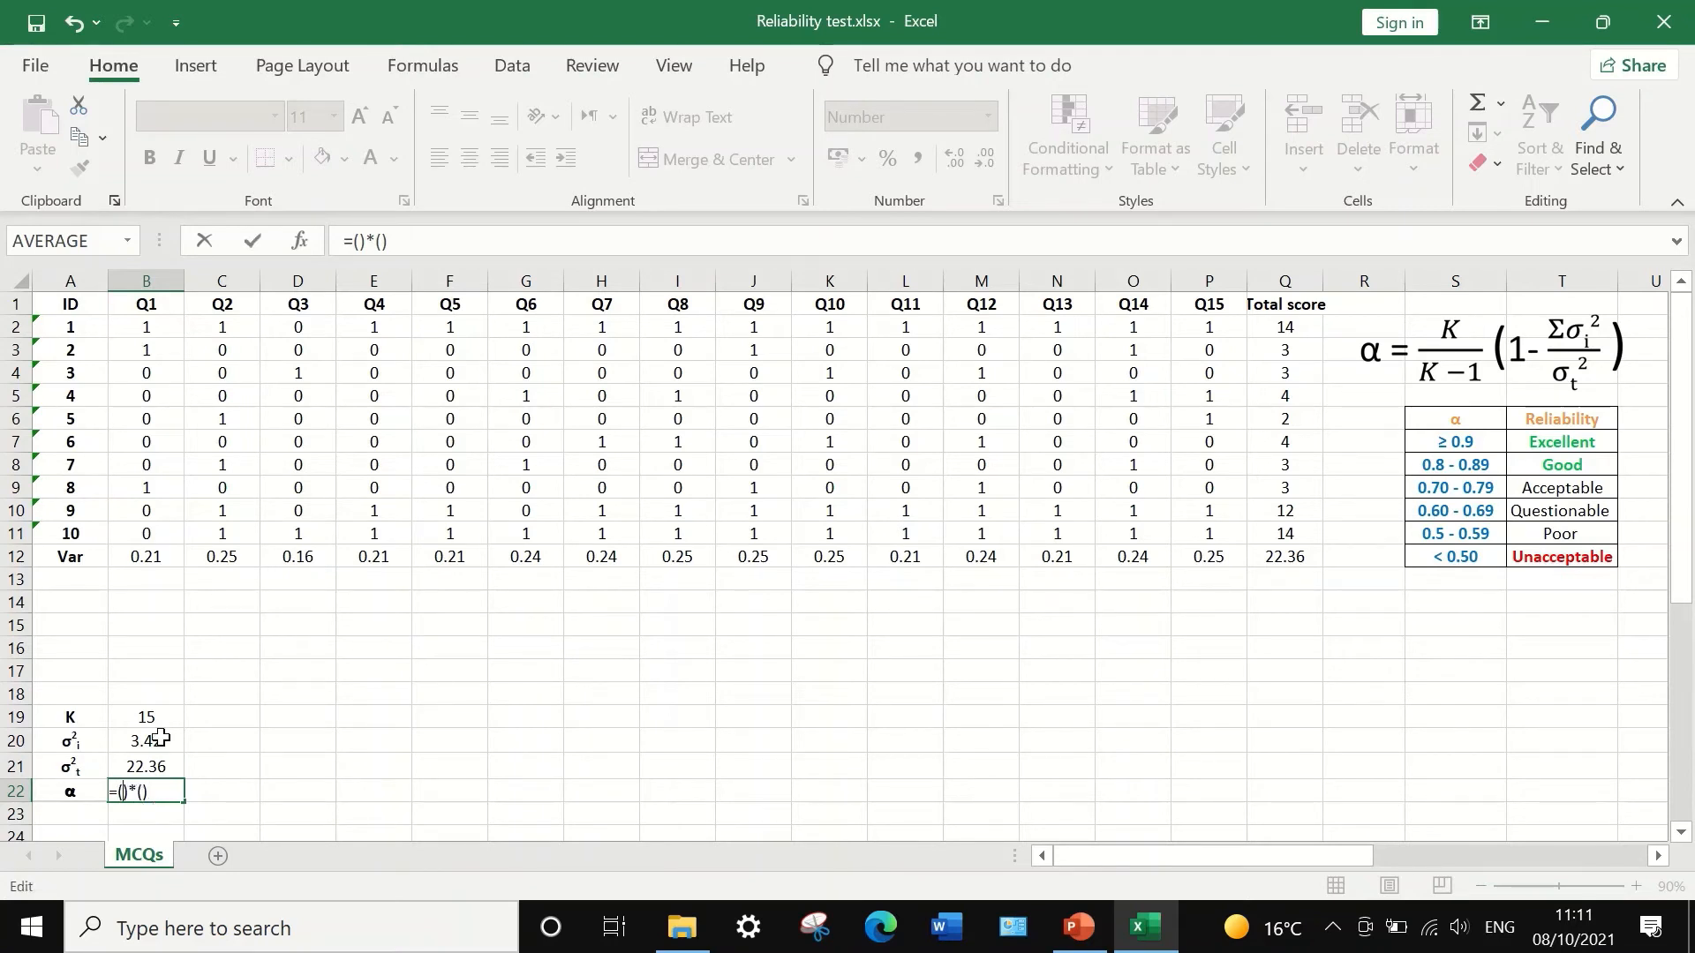
type("15/14")
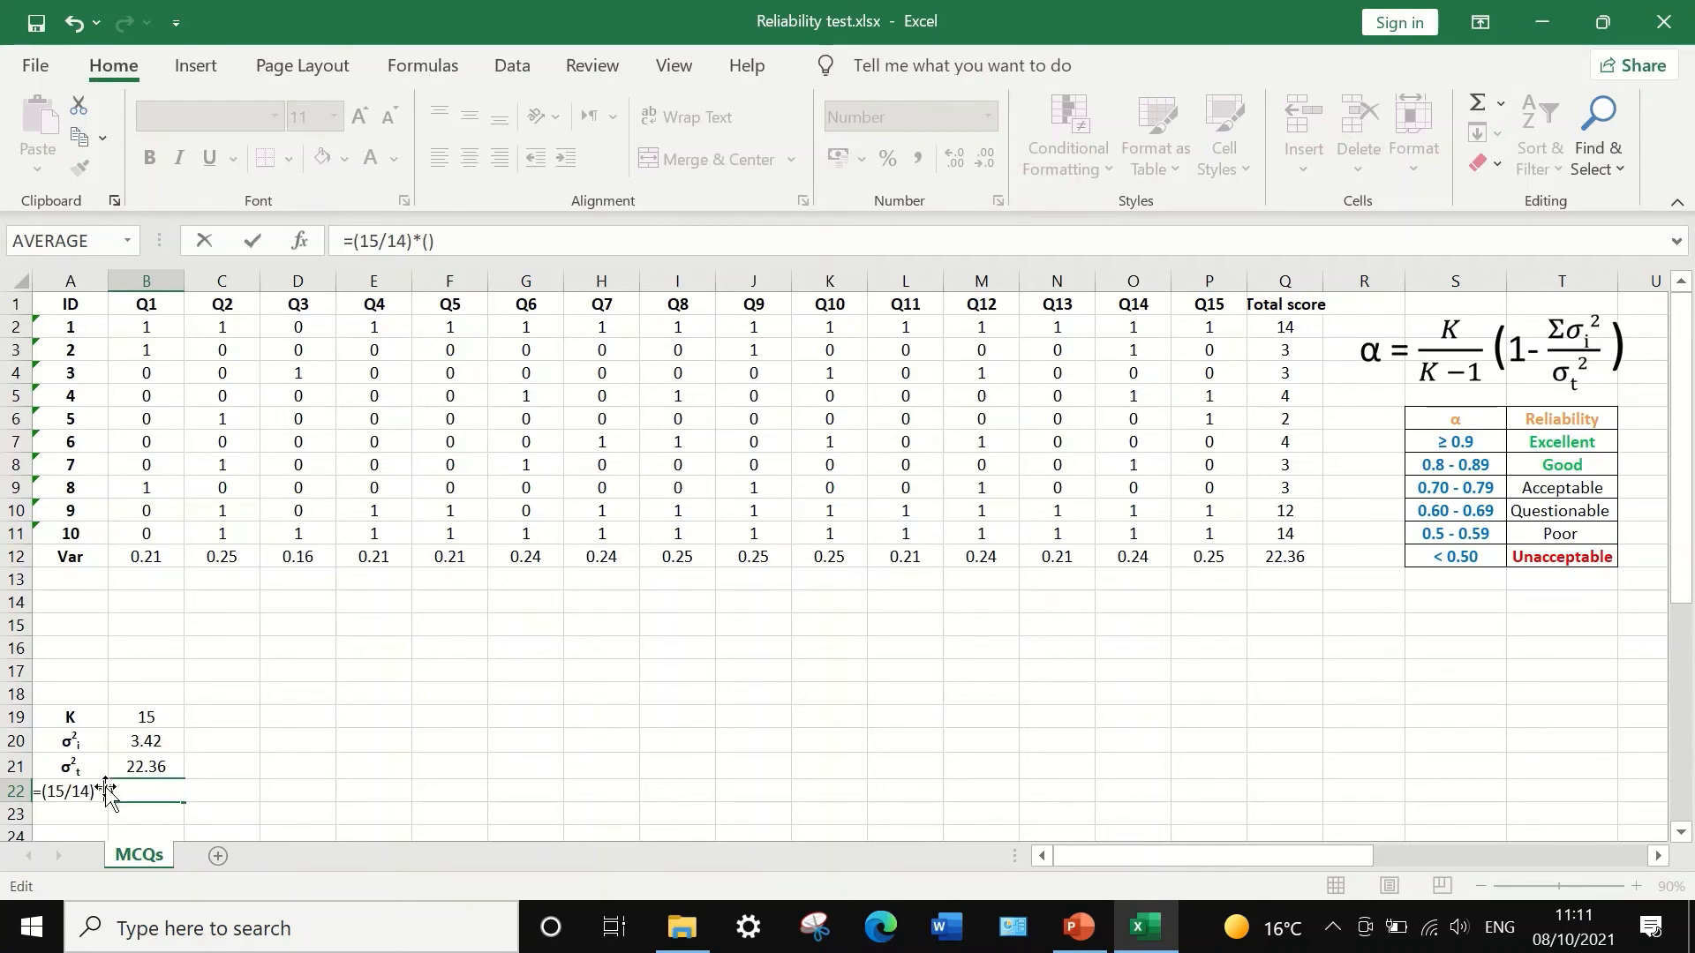
left_click(427, 241)
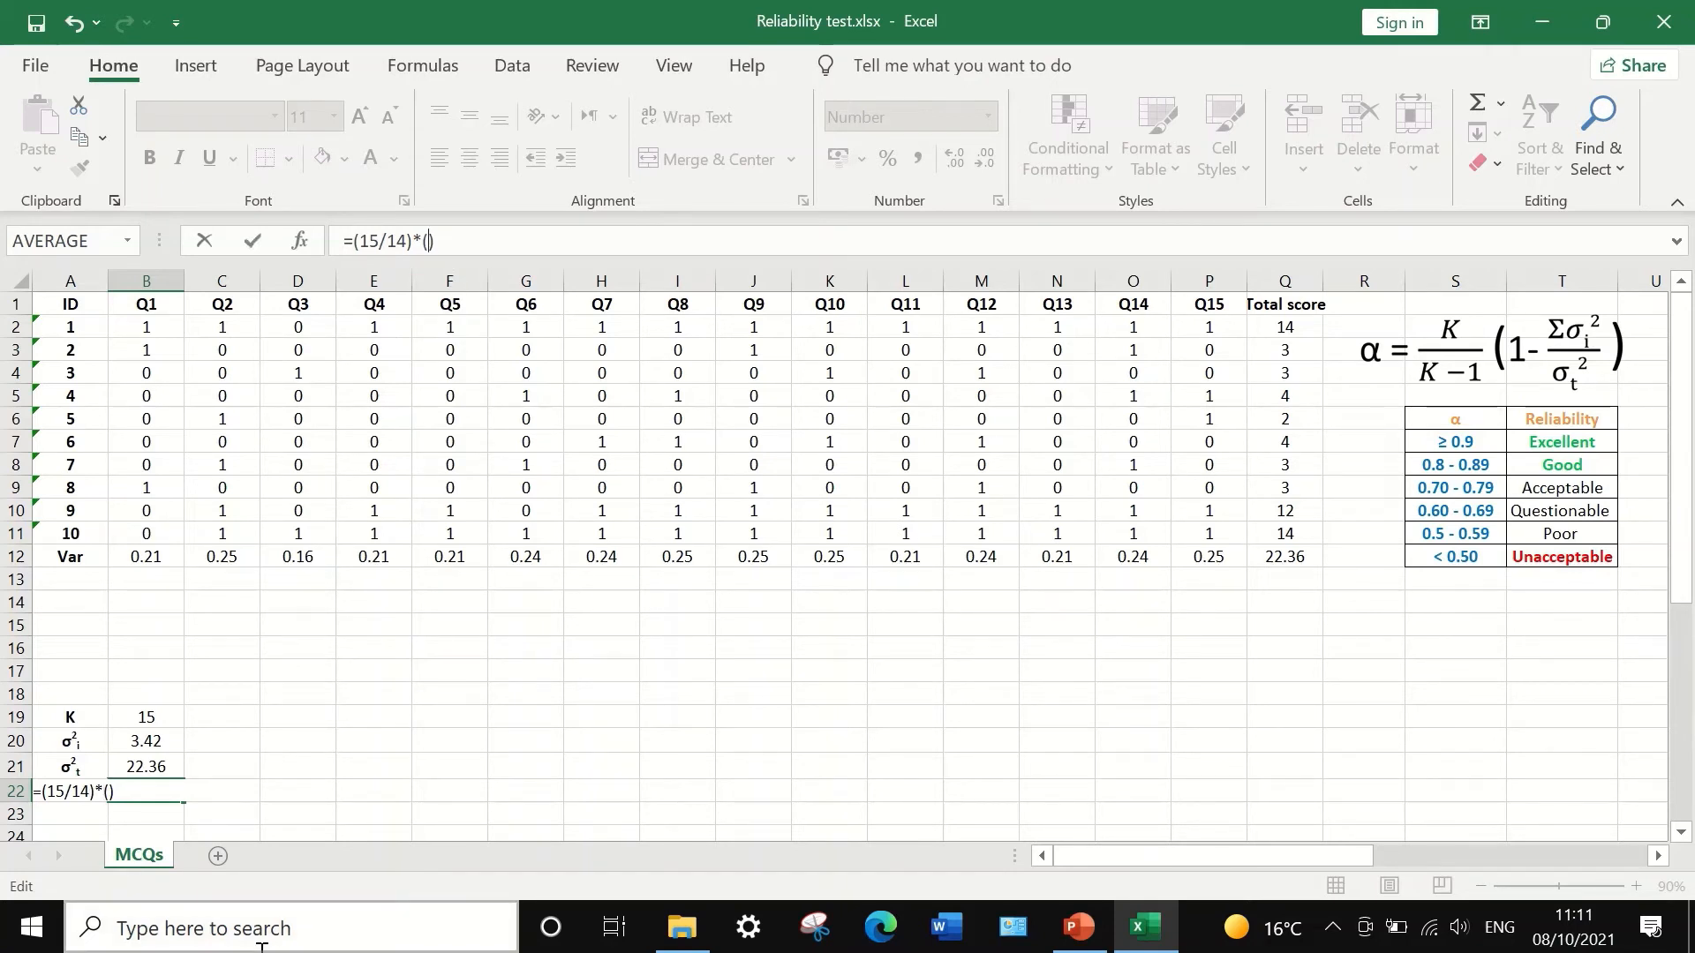
type("1-")
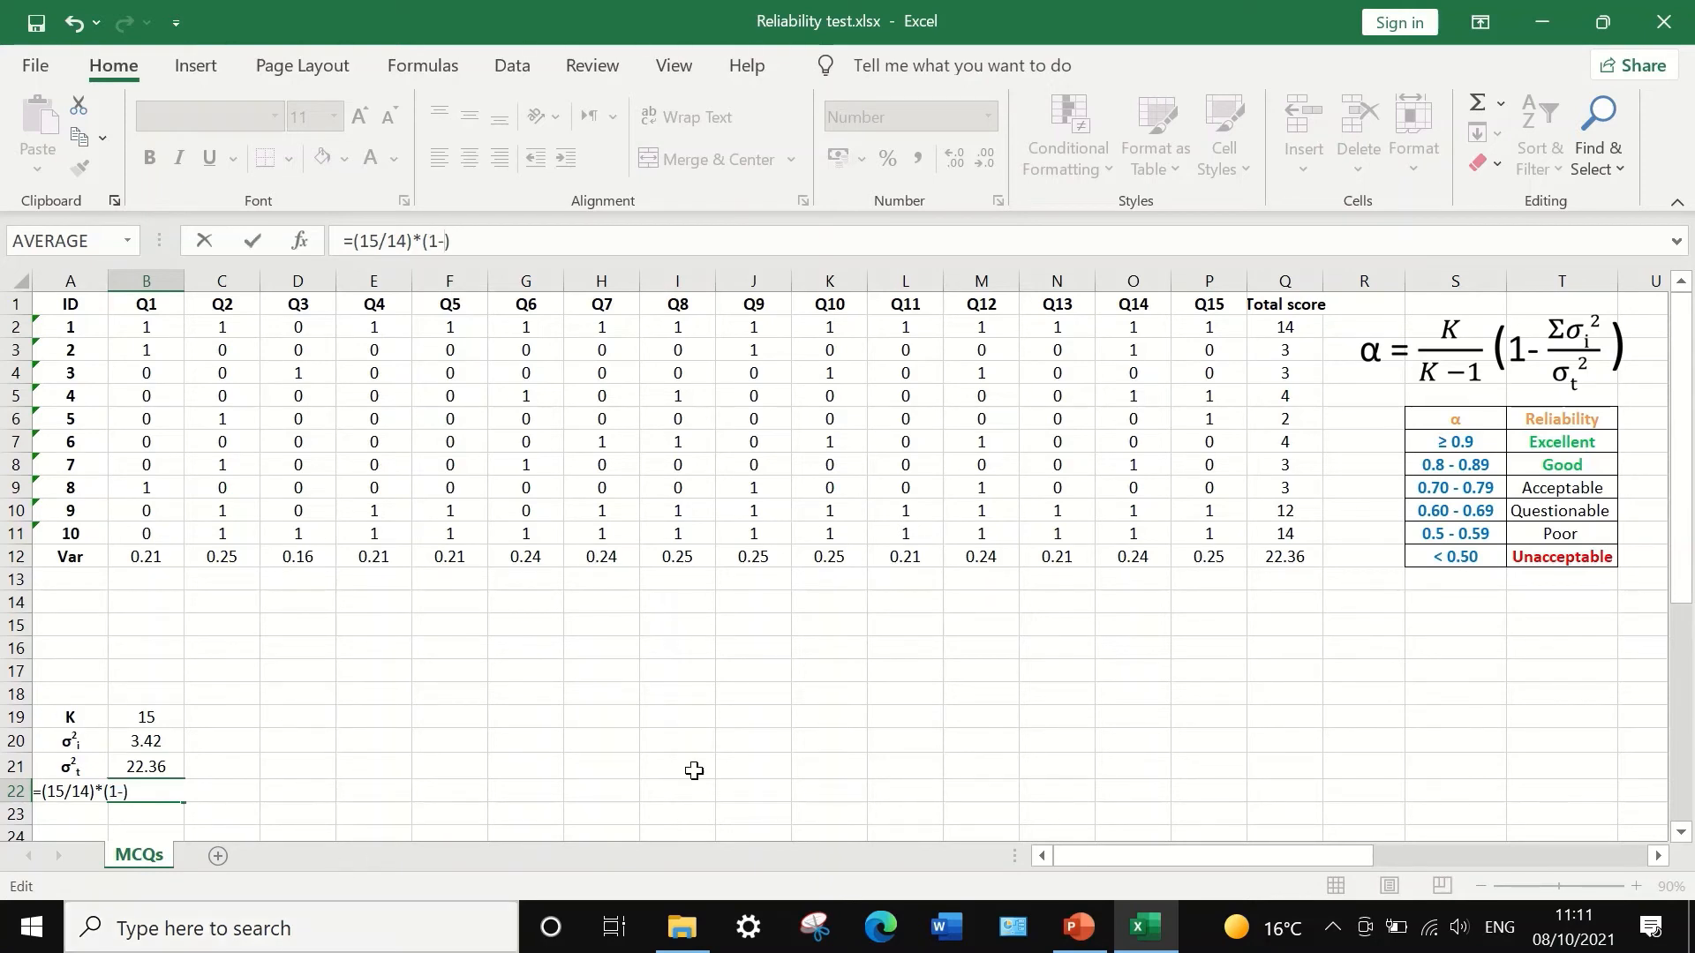
left_click(146, 741)
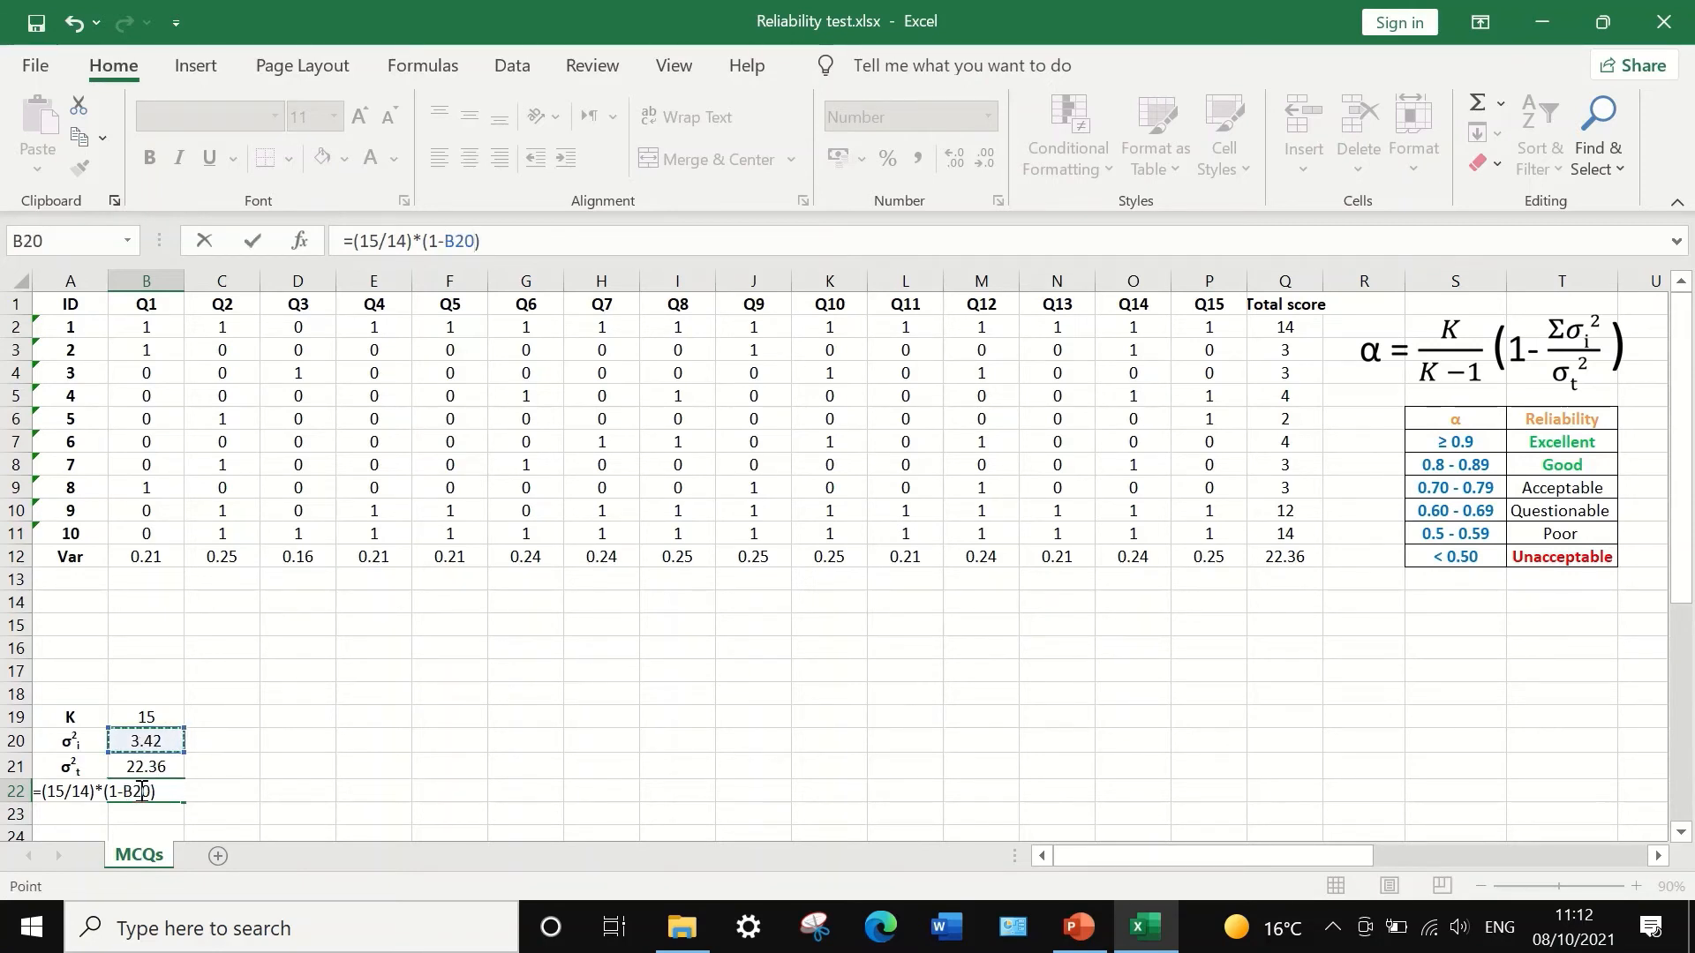
type("/")
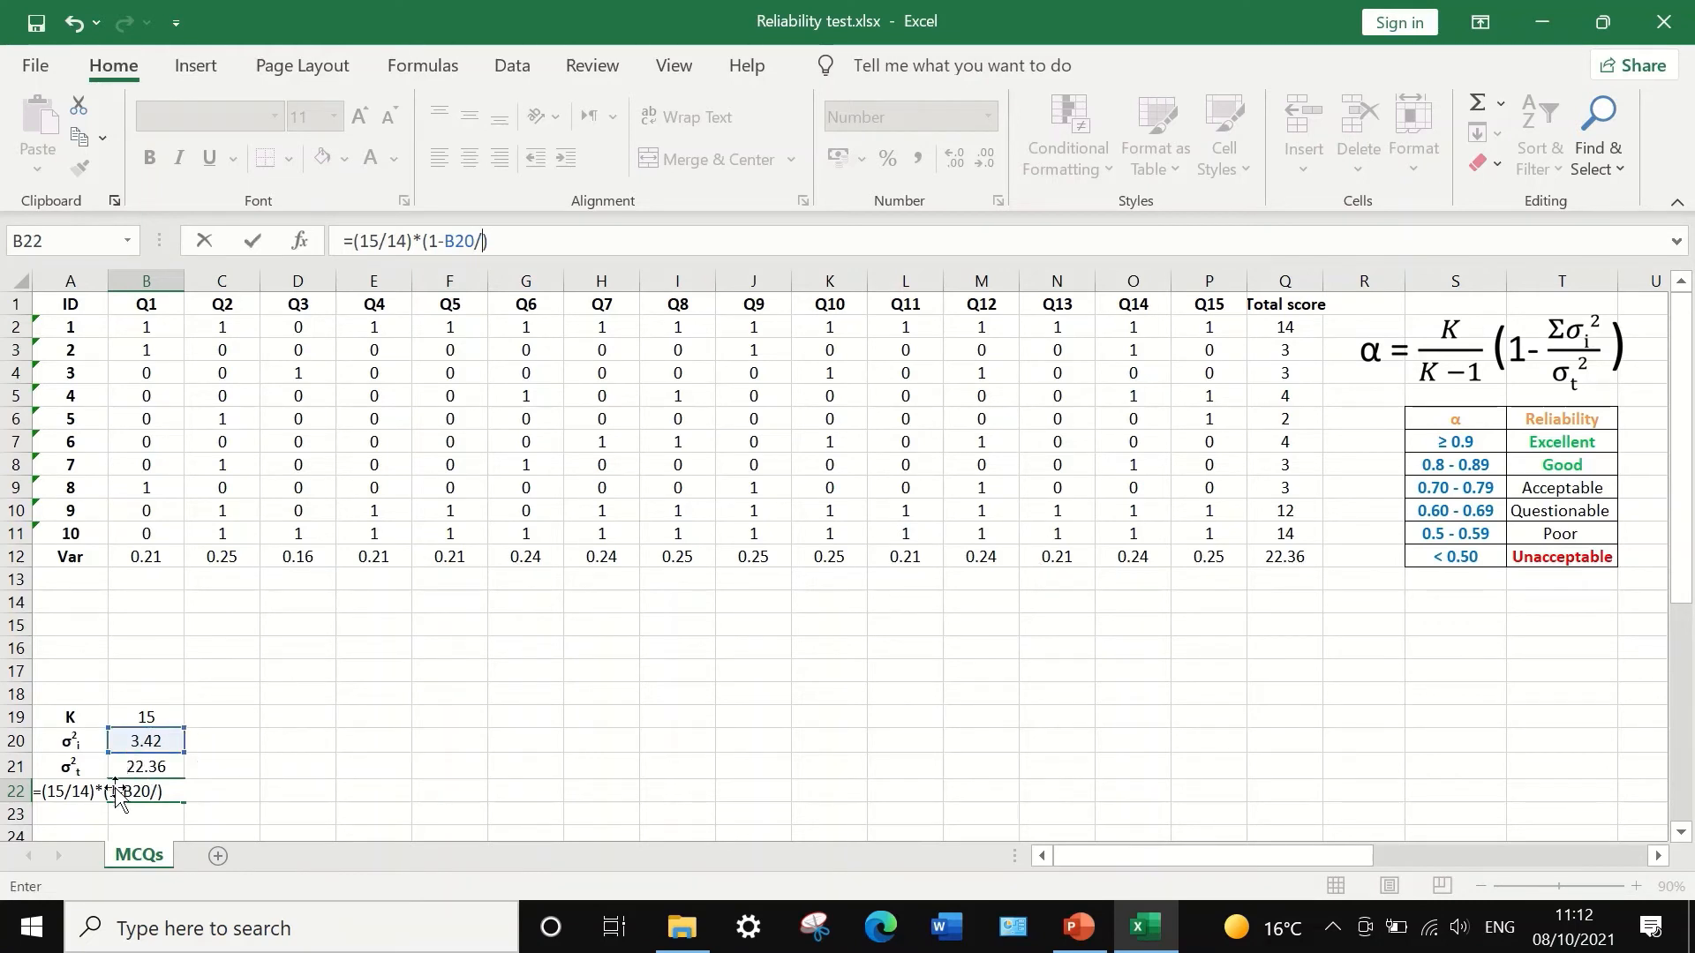
left_click(138, 773)
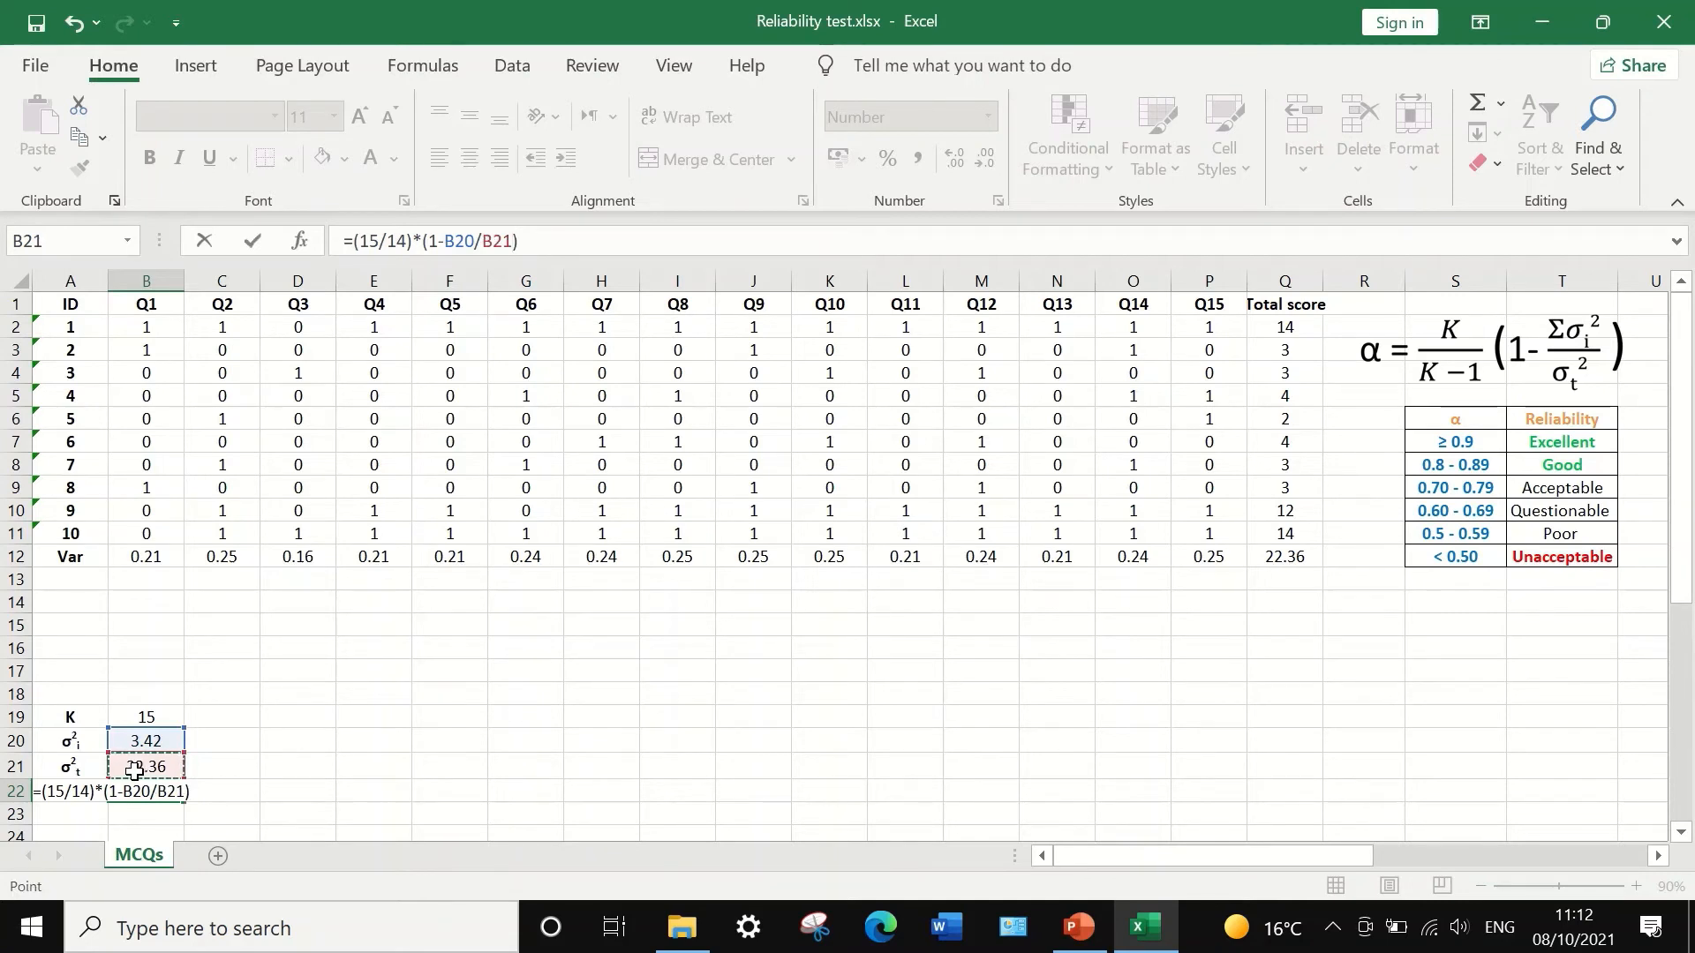
key("Return")
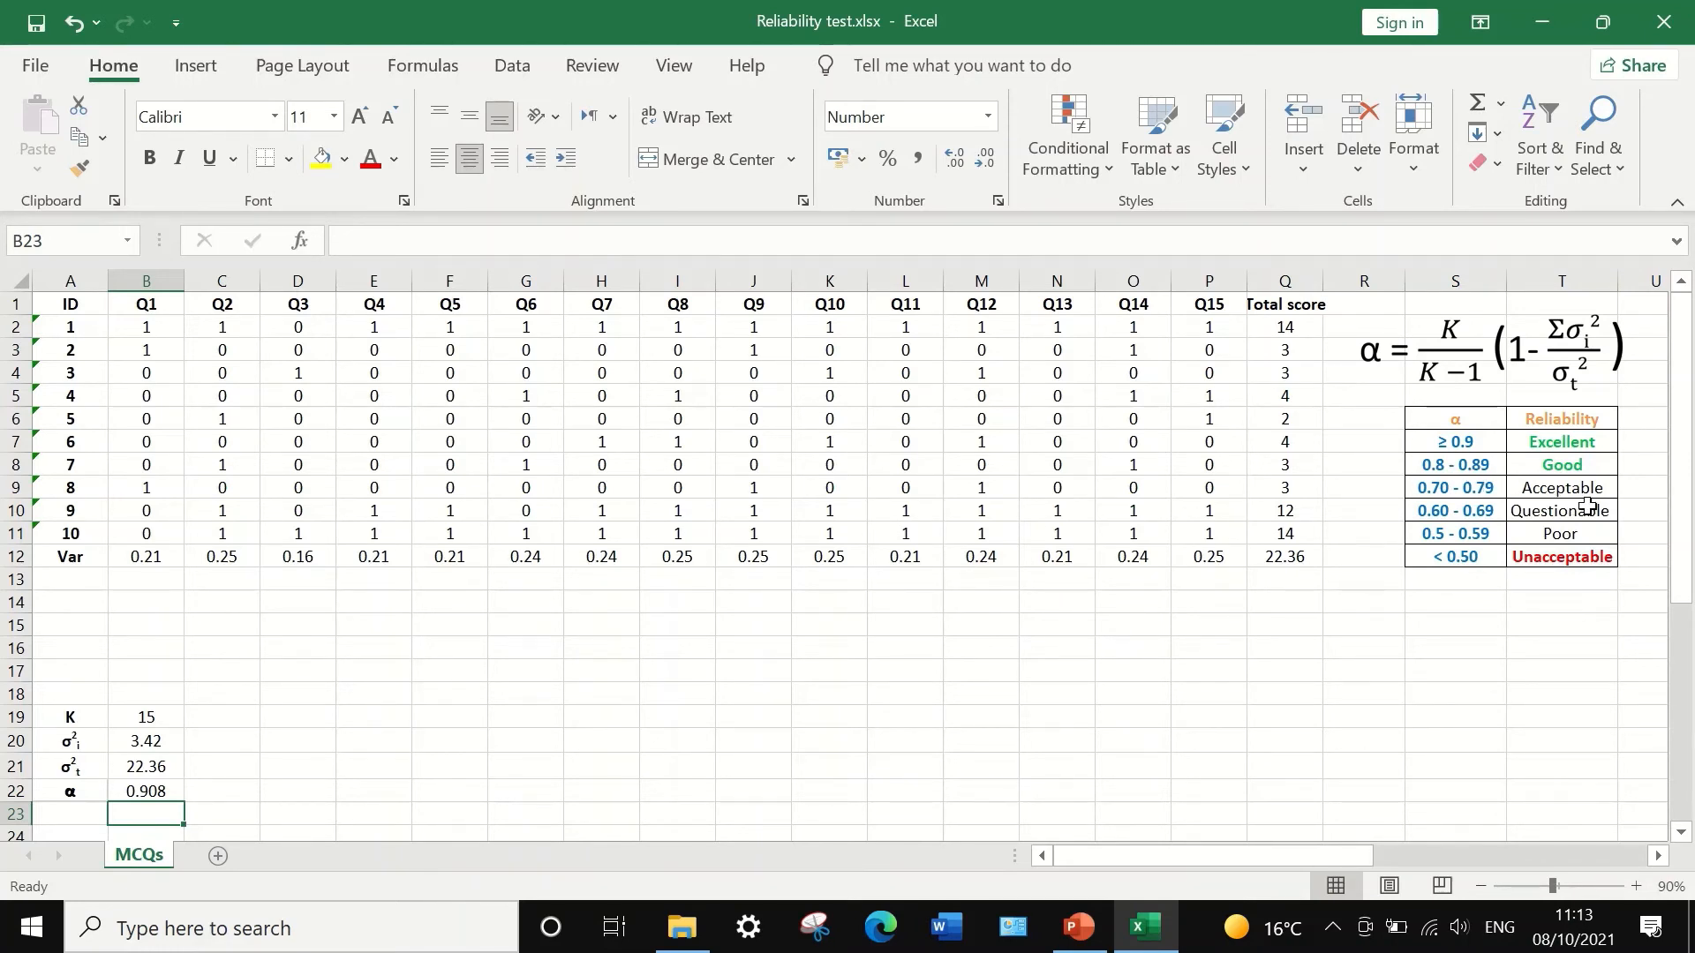
Choose Anova: Two-Factor Without Replication from the data analysis tools for the cleared question sheet.
left_click(1436, 516)
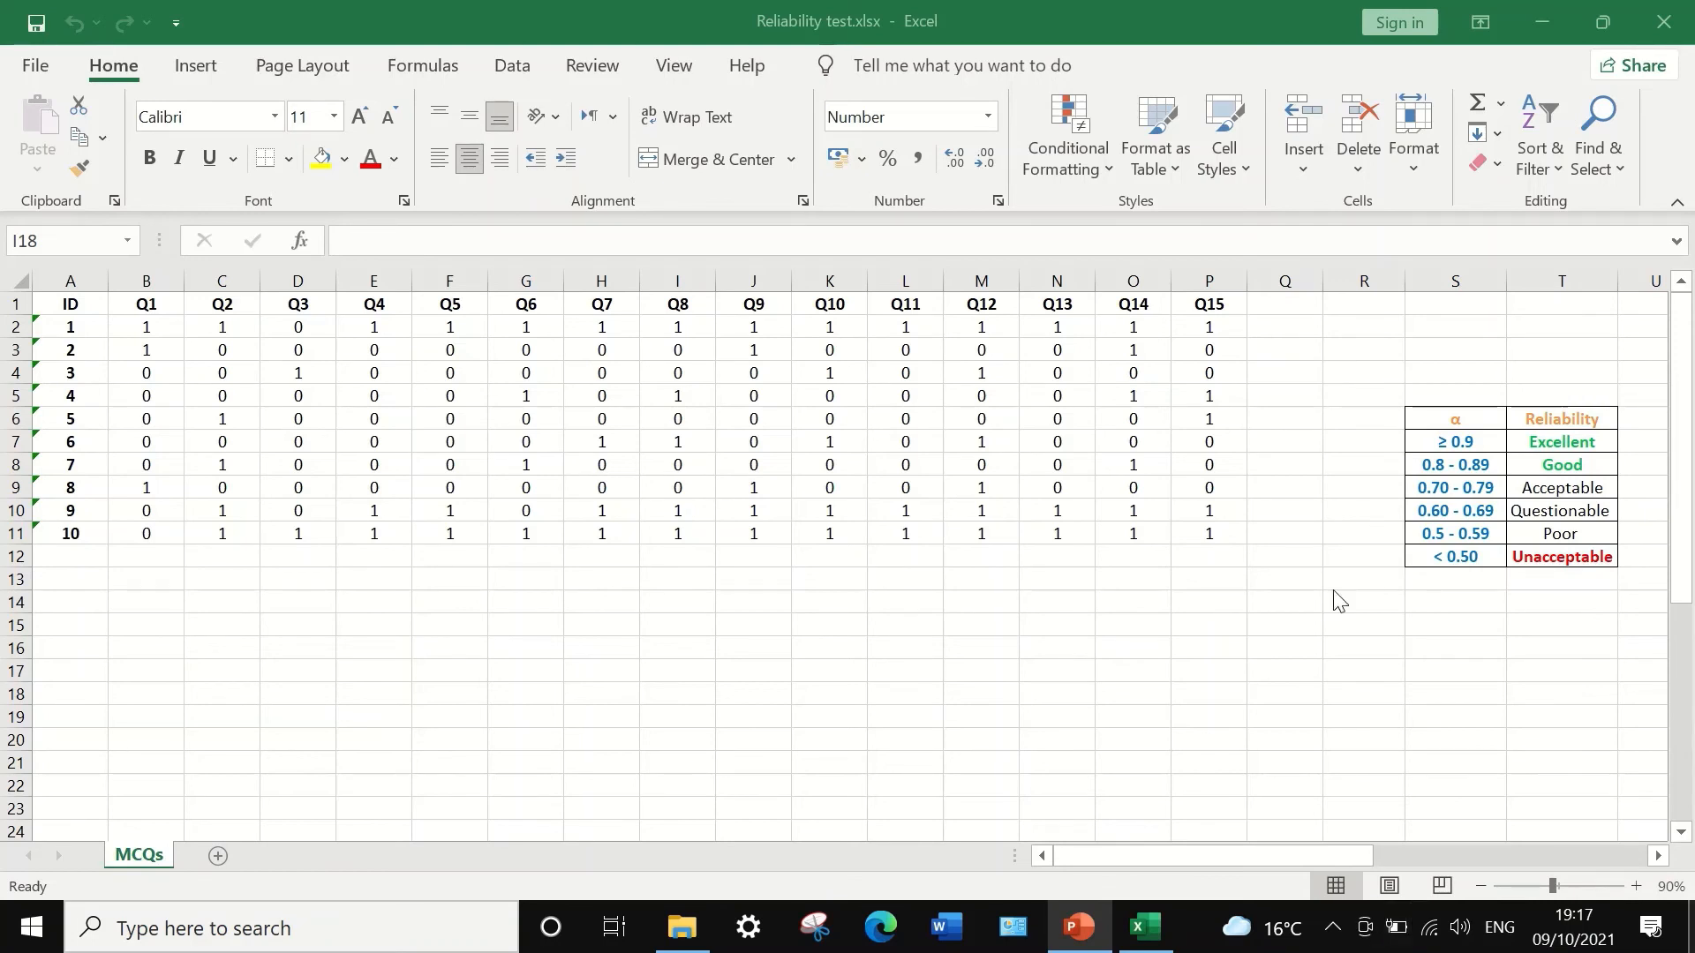
left_click(518, 70)
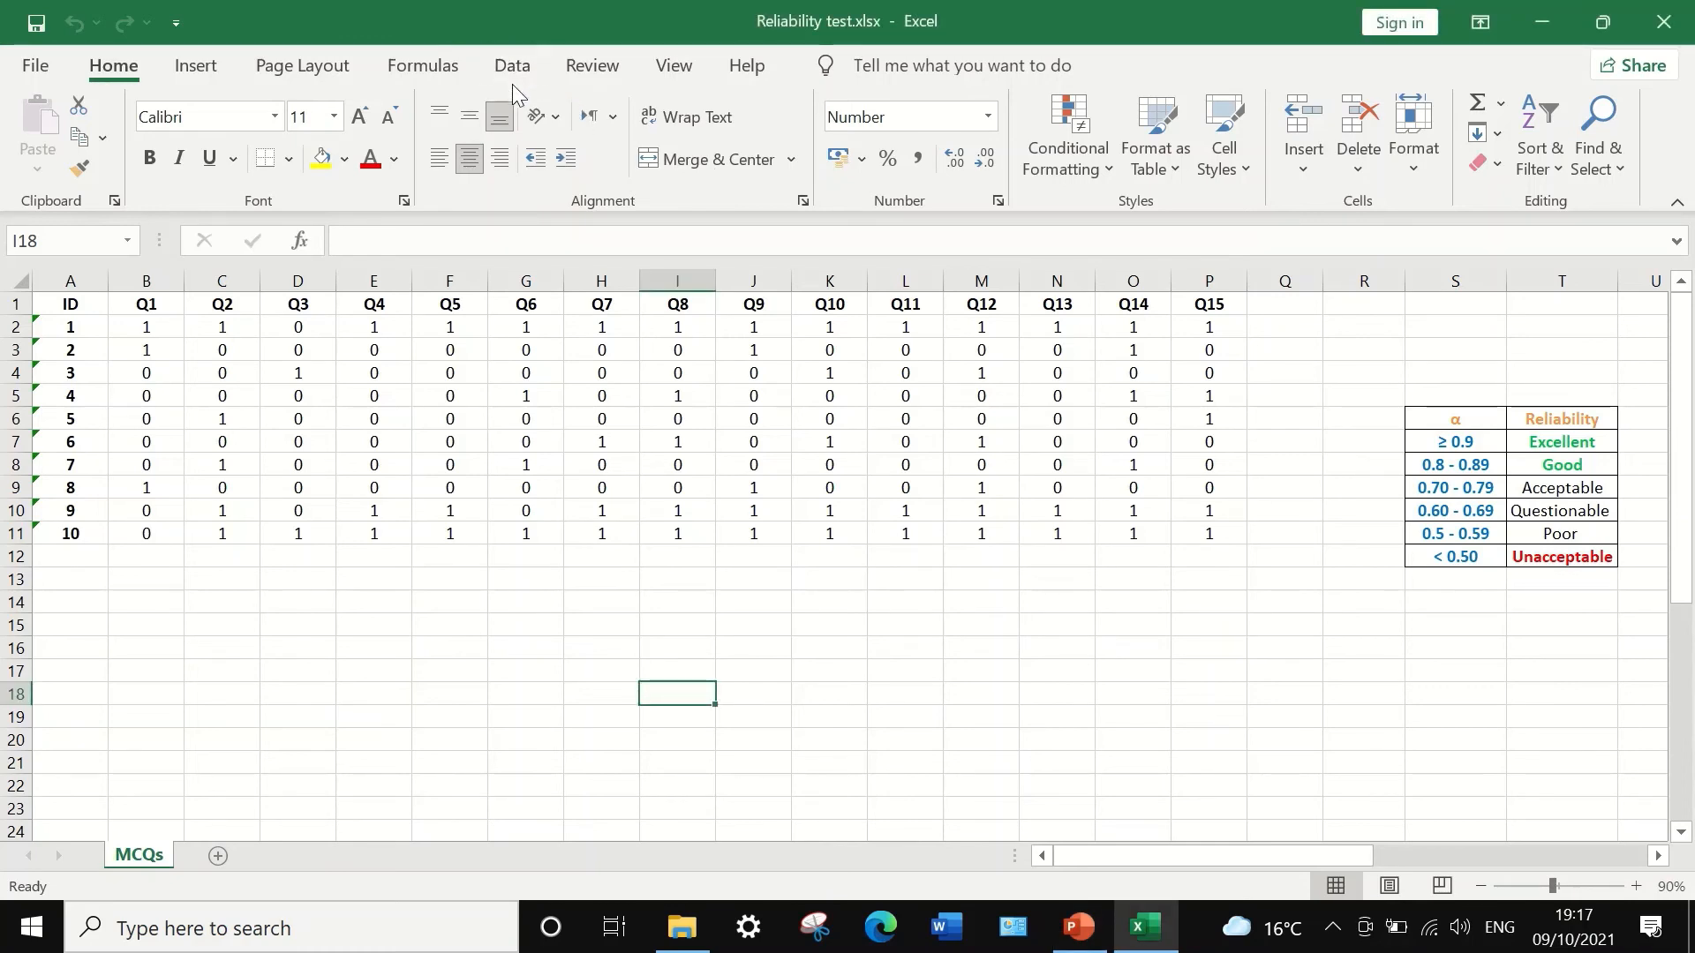
left_click(518, 68)
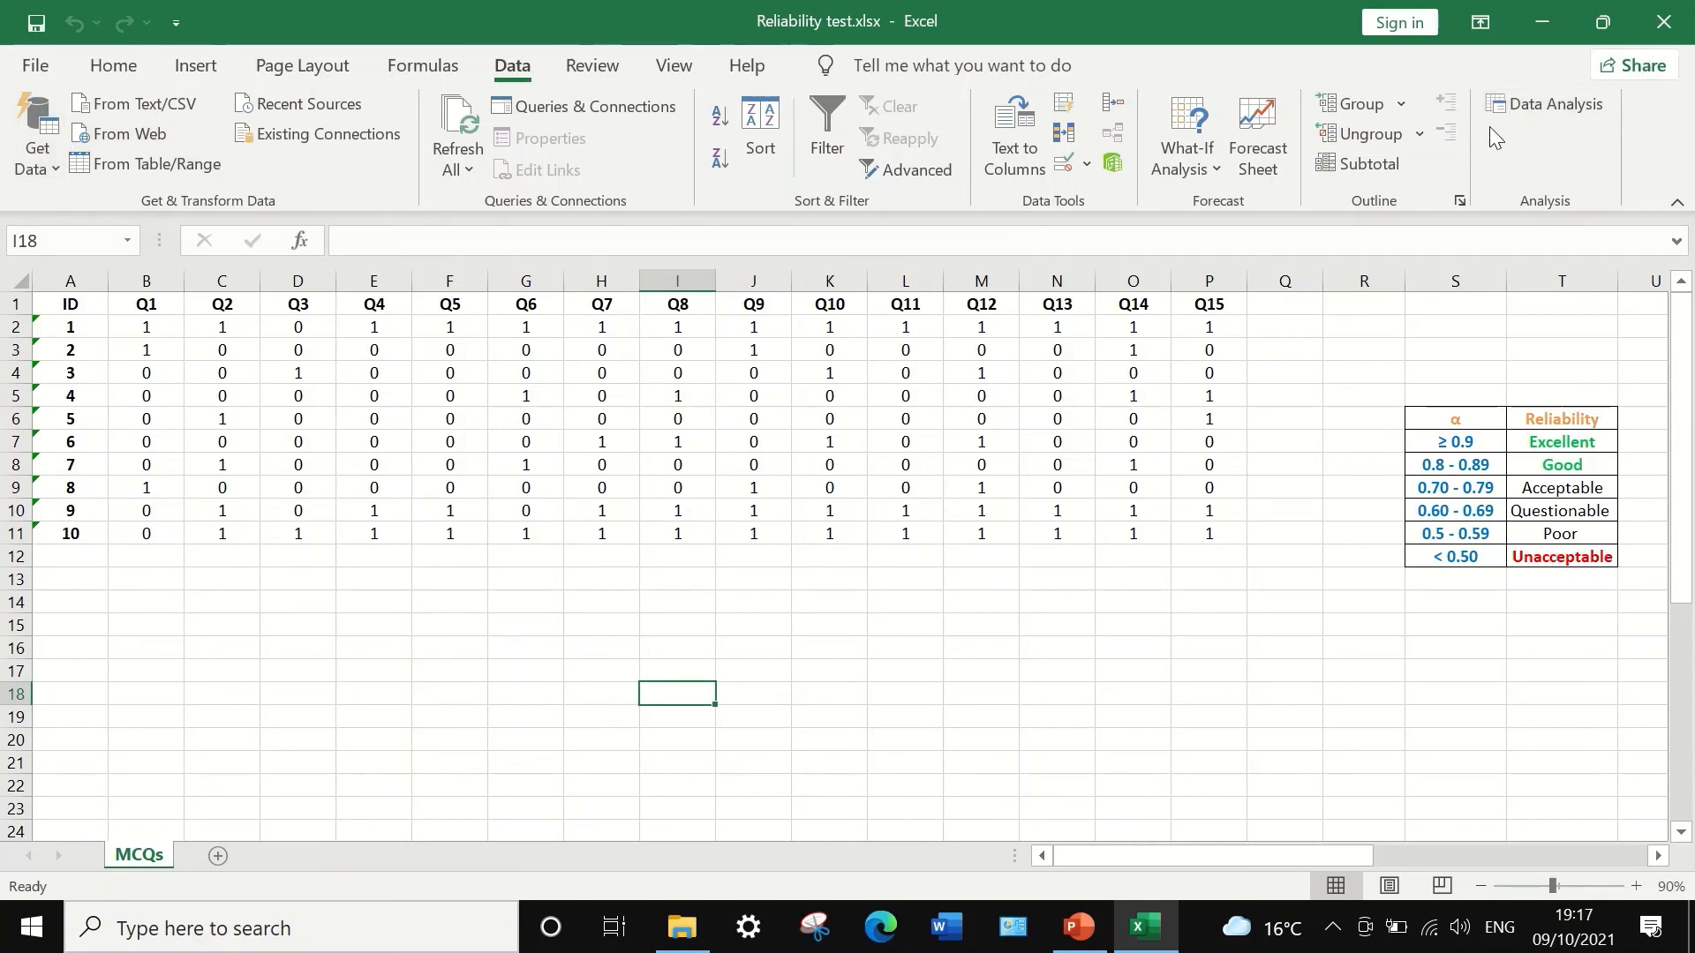
left_click(1528, 106)
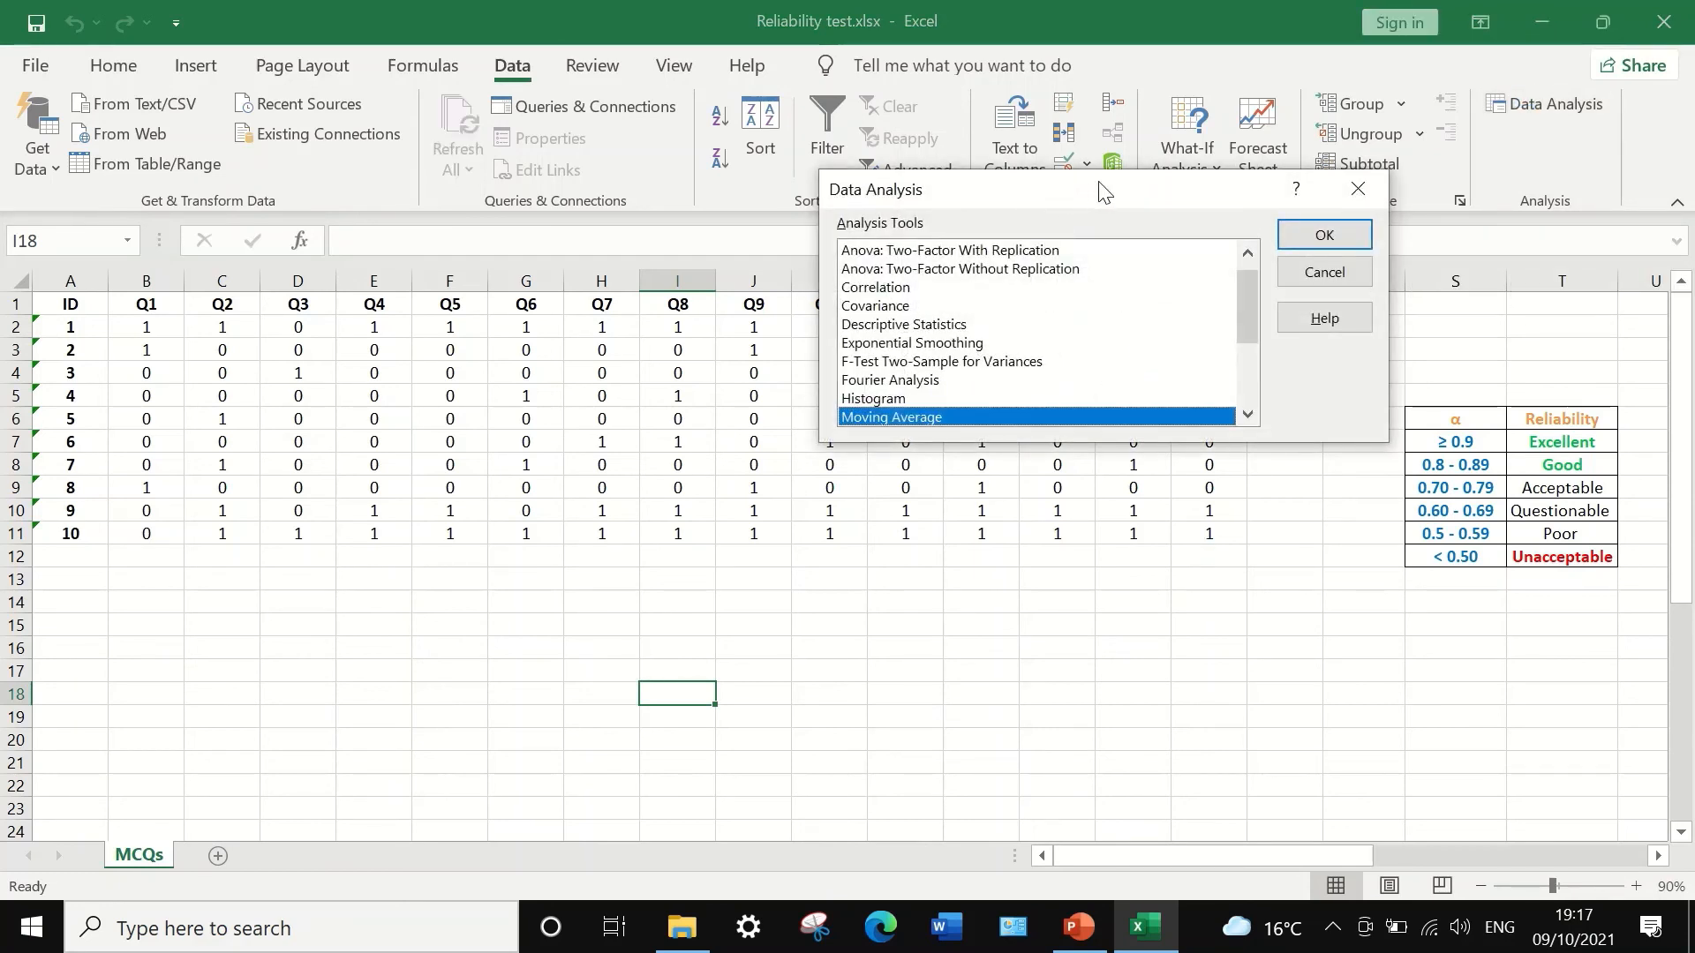
left_click_drag(1102, 191, 794, 237)
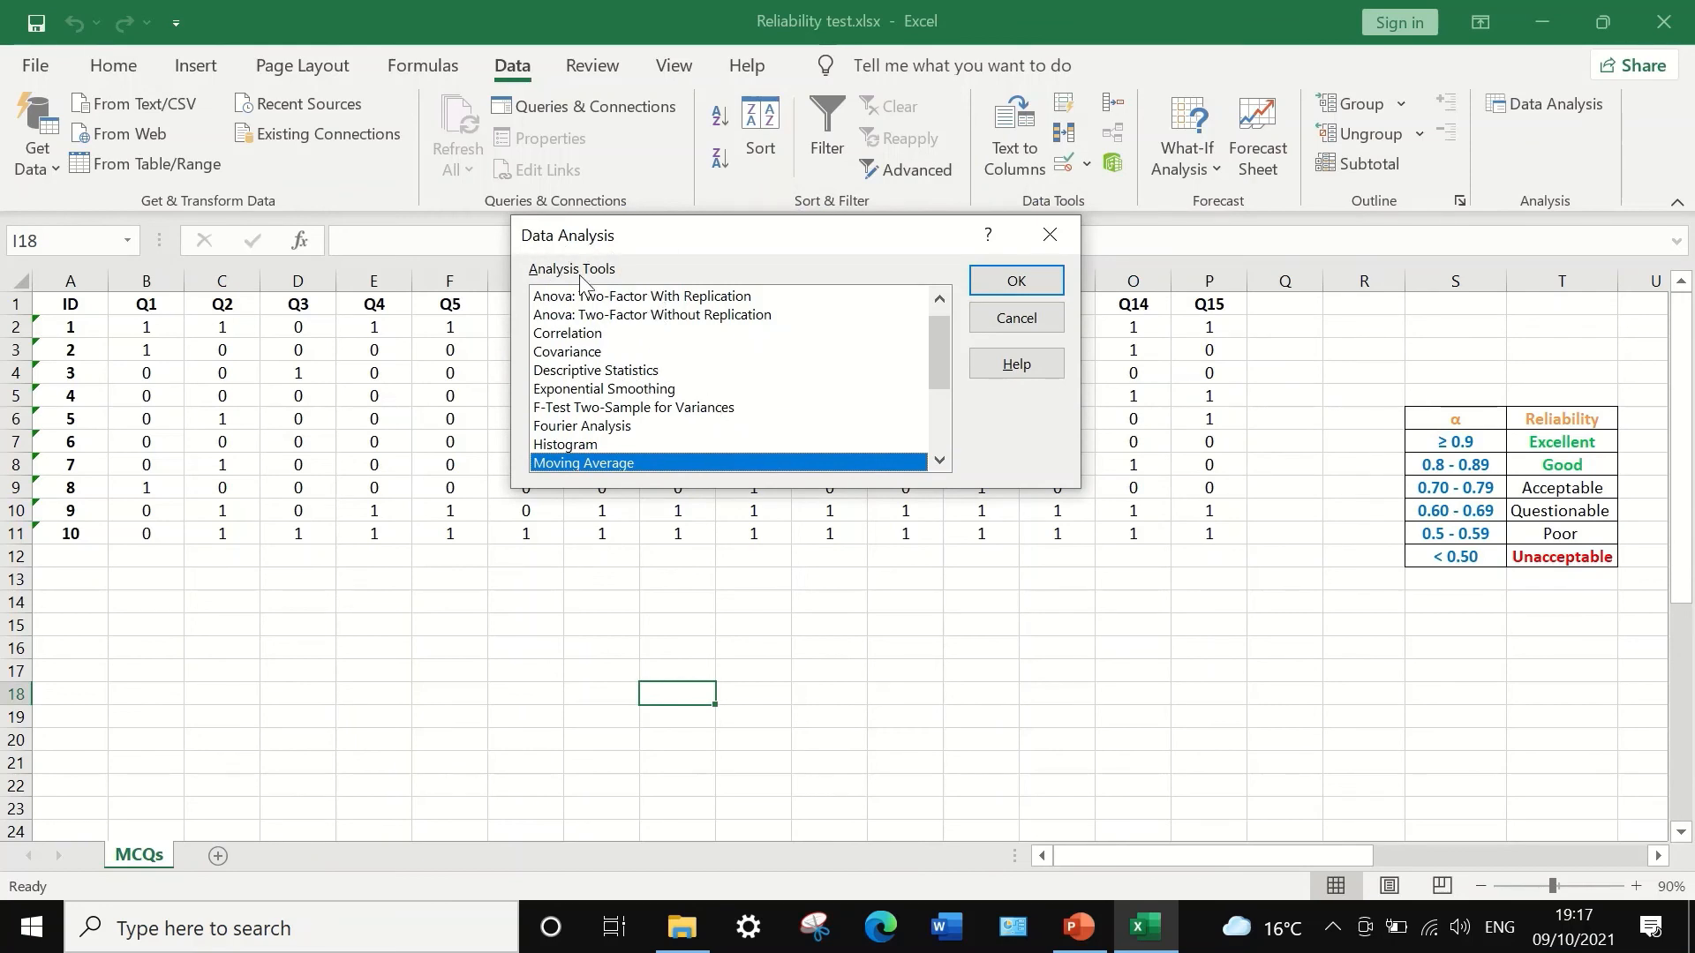
left_click(627, 317)
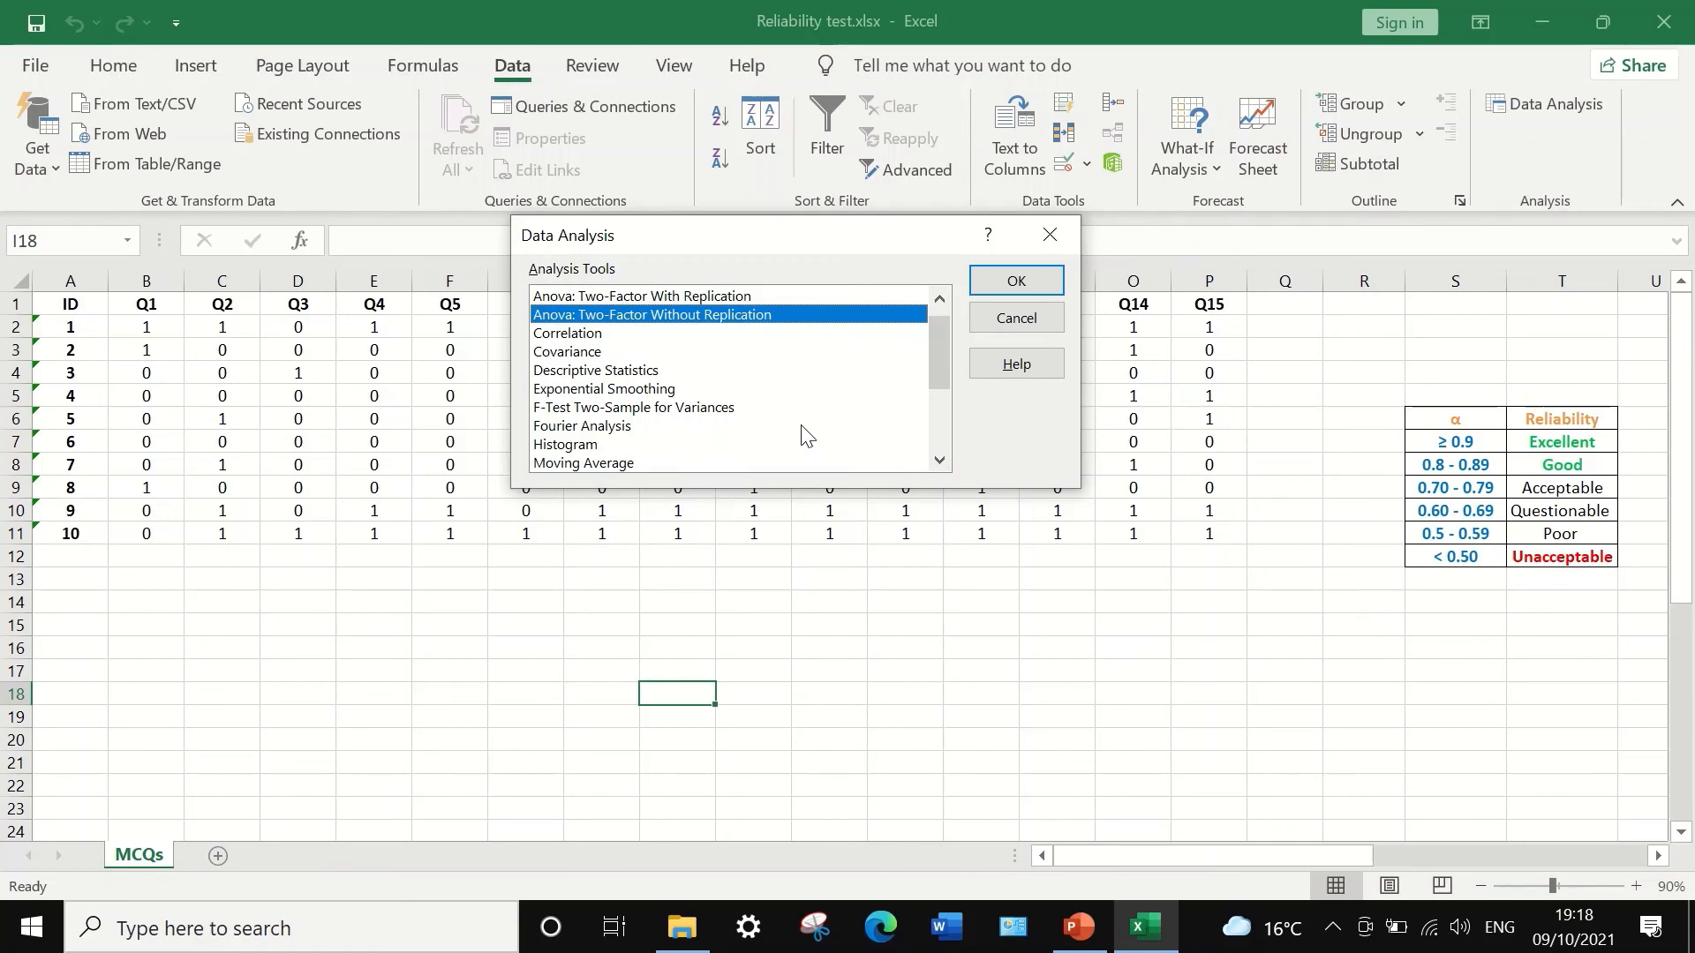
left_click(995, 277)
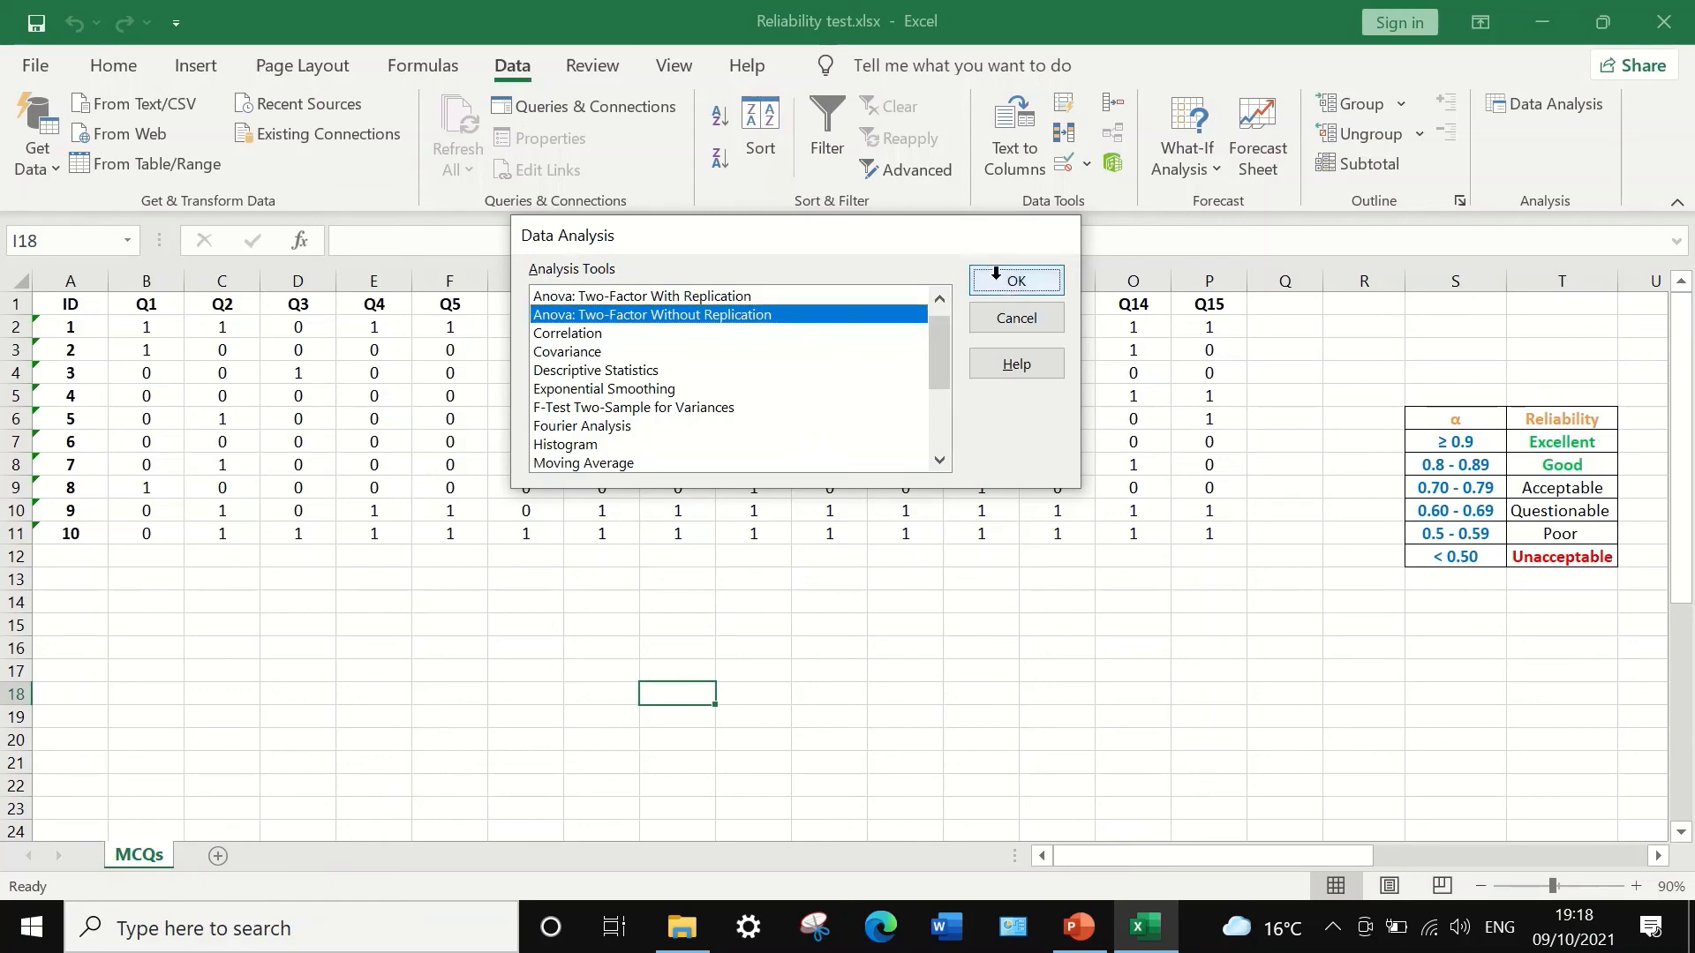
Set the Anova input range to the answers in B2:P11.
left_click_drag(865, 215, 885, 236)
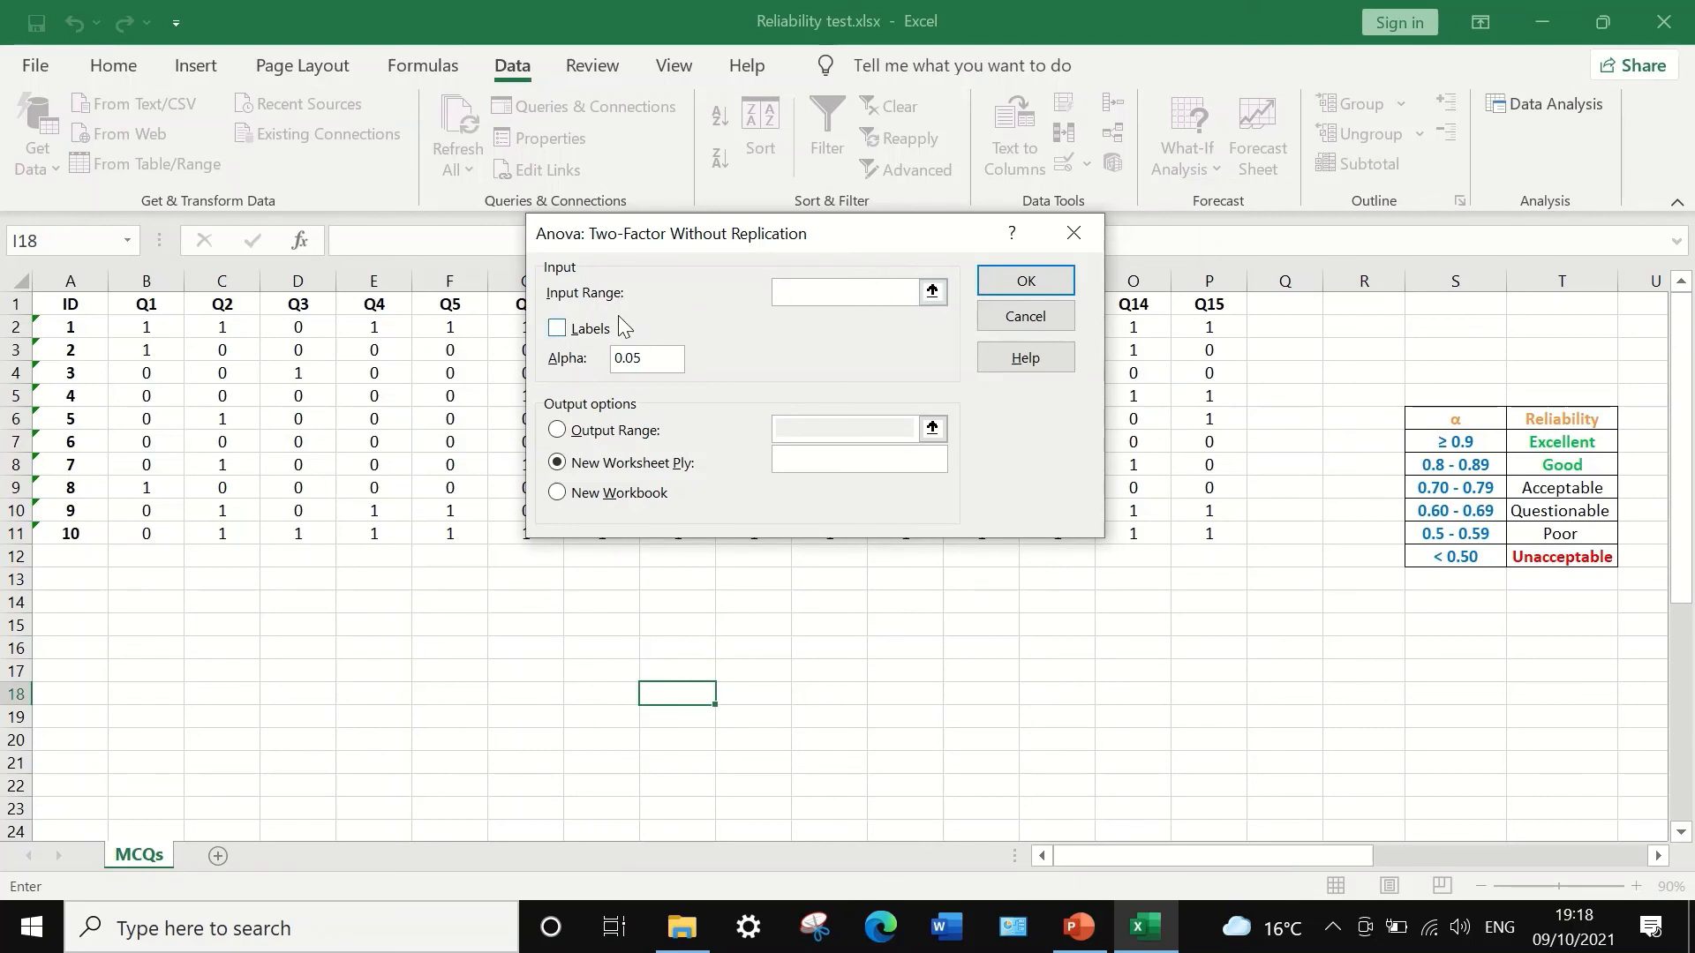
left_click_drag(893, 227, 1127, 241)
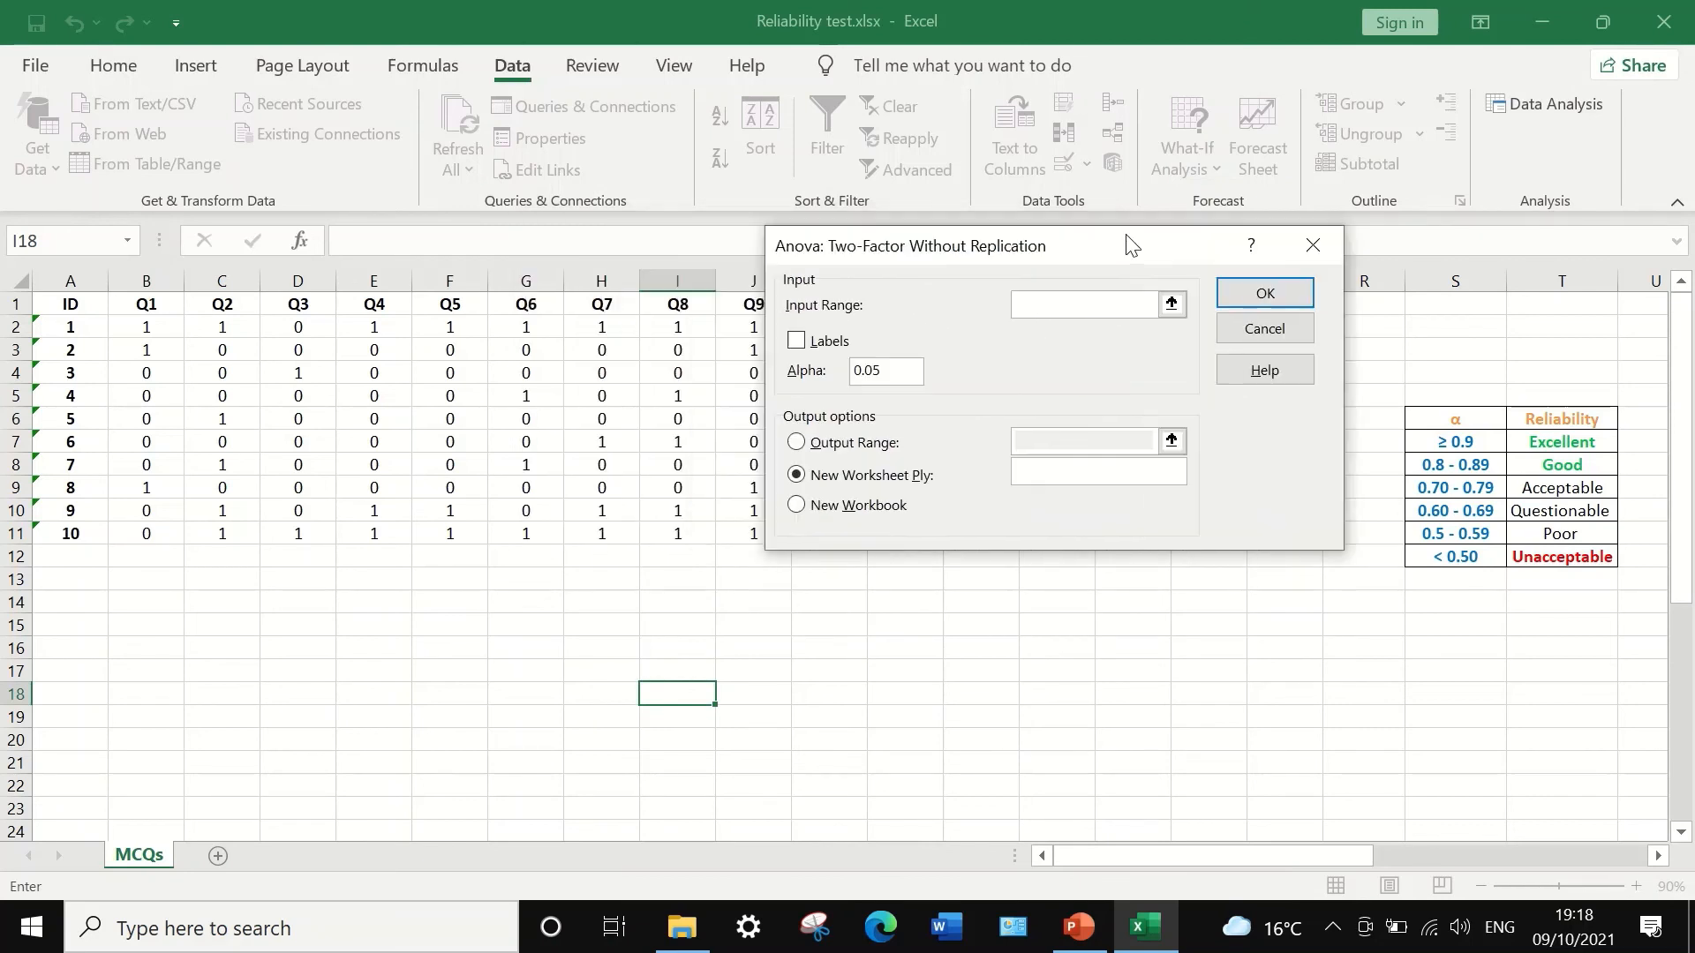
left_click(1172, 304)
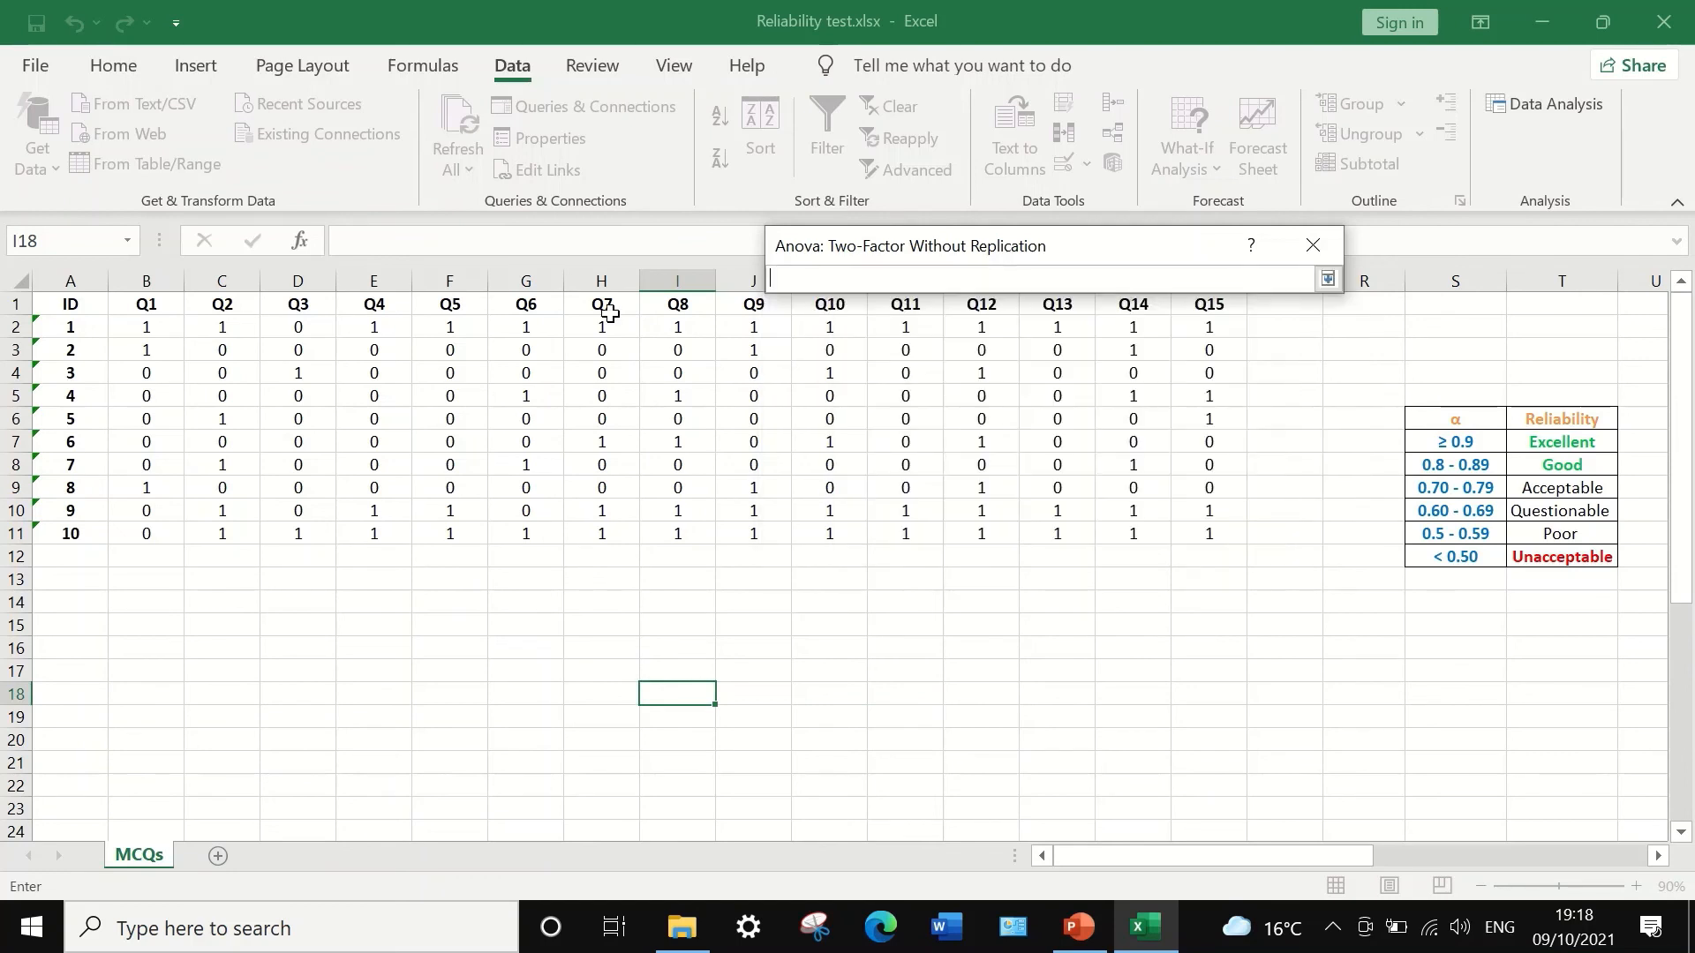
left_click_drag(141, 330, 1190, 539)
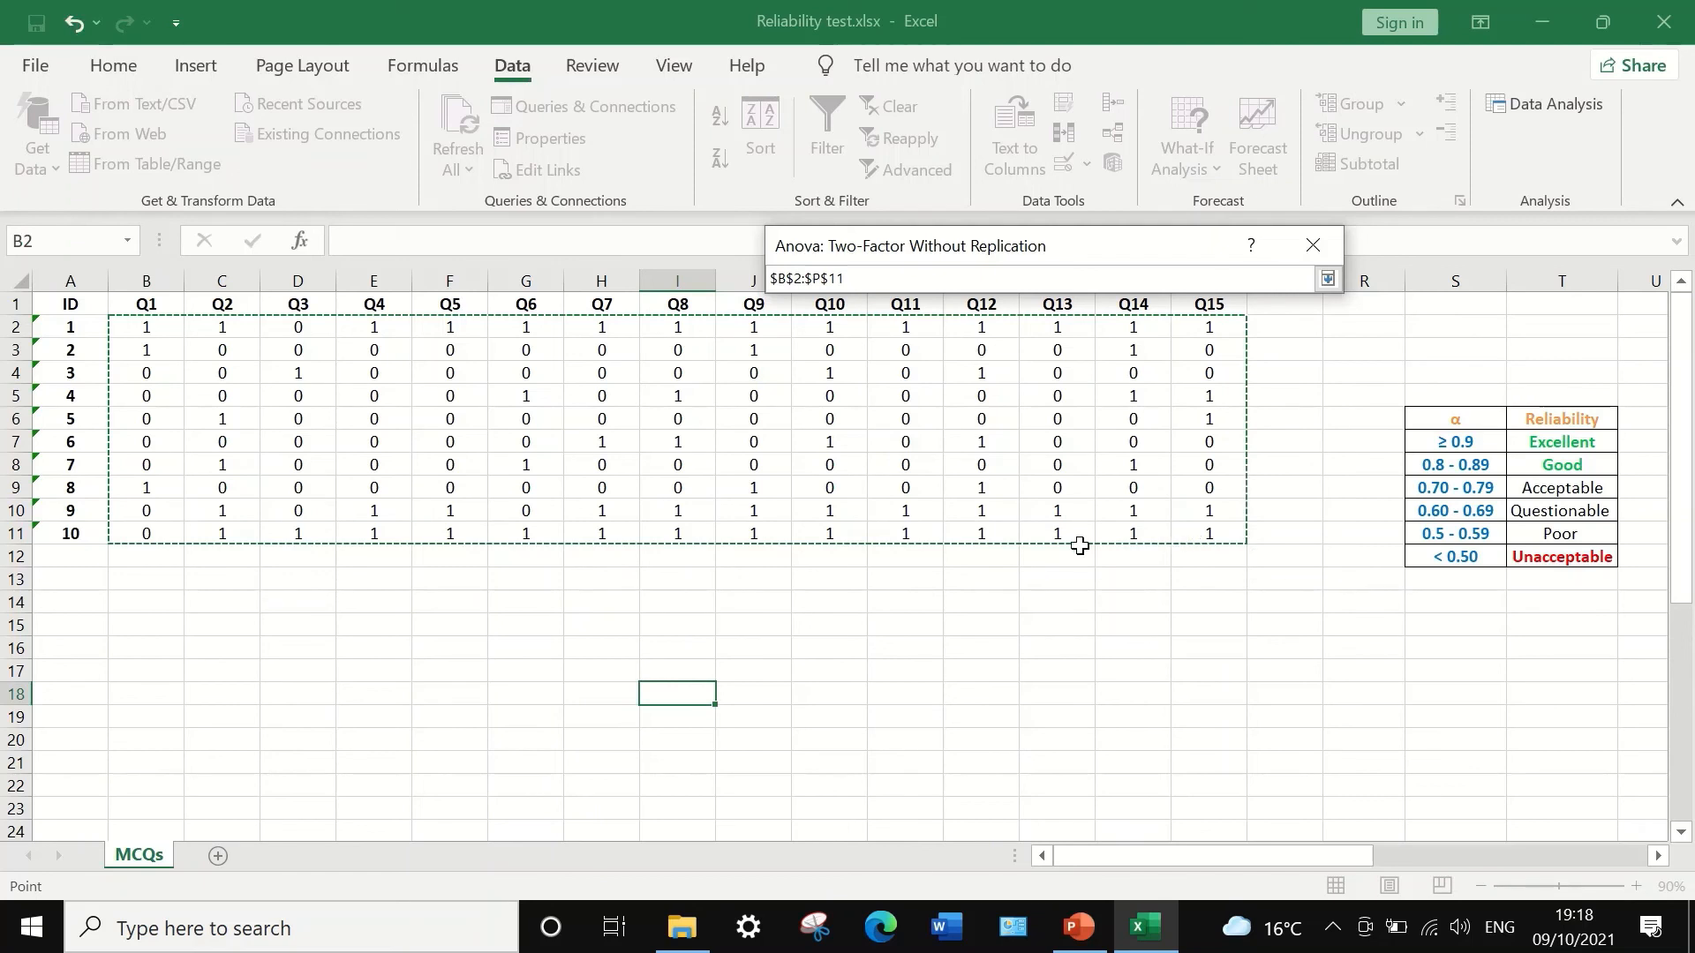
left_click(1327, 279)
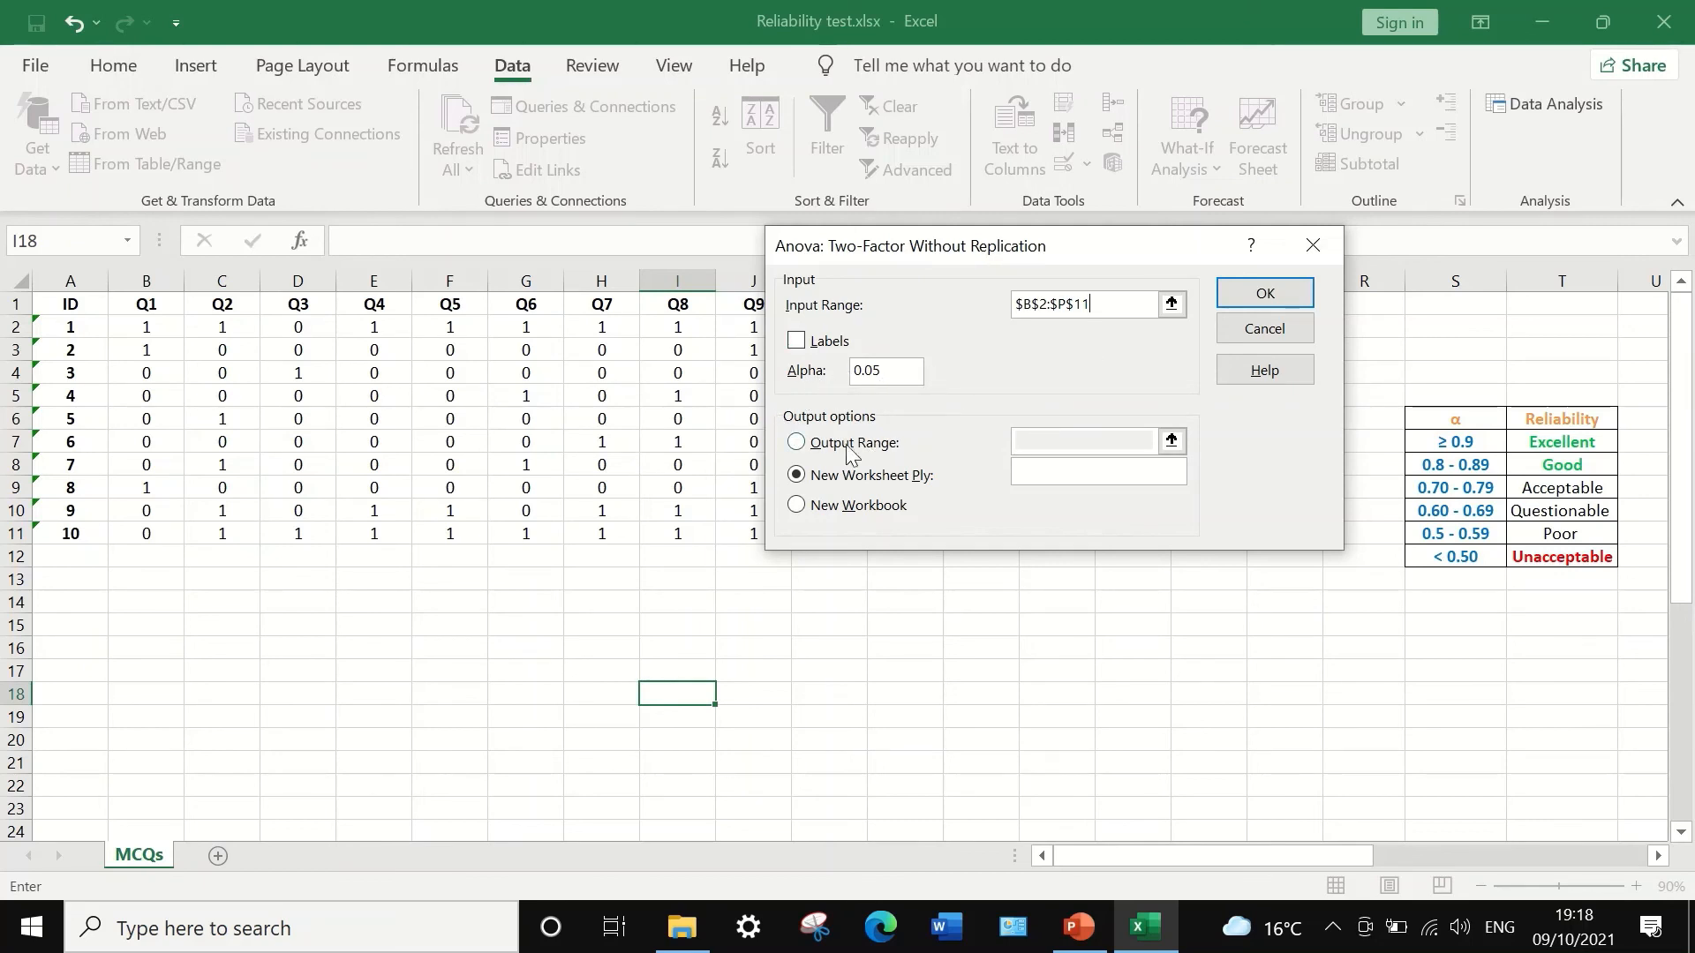
Set the Anova output range to cell I18 and run the analysis.
left_click(795, 442)
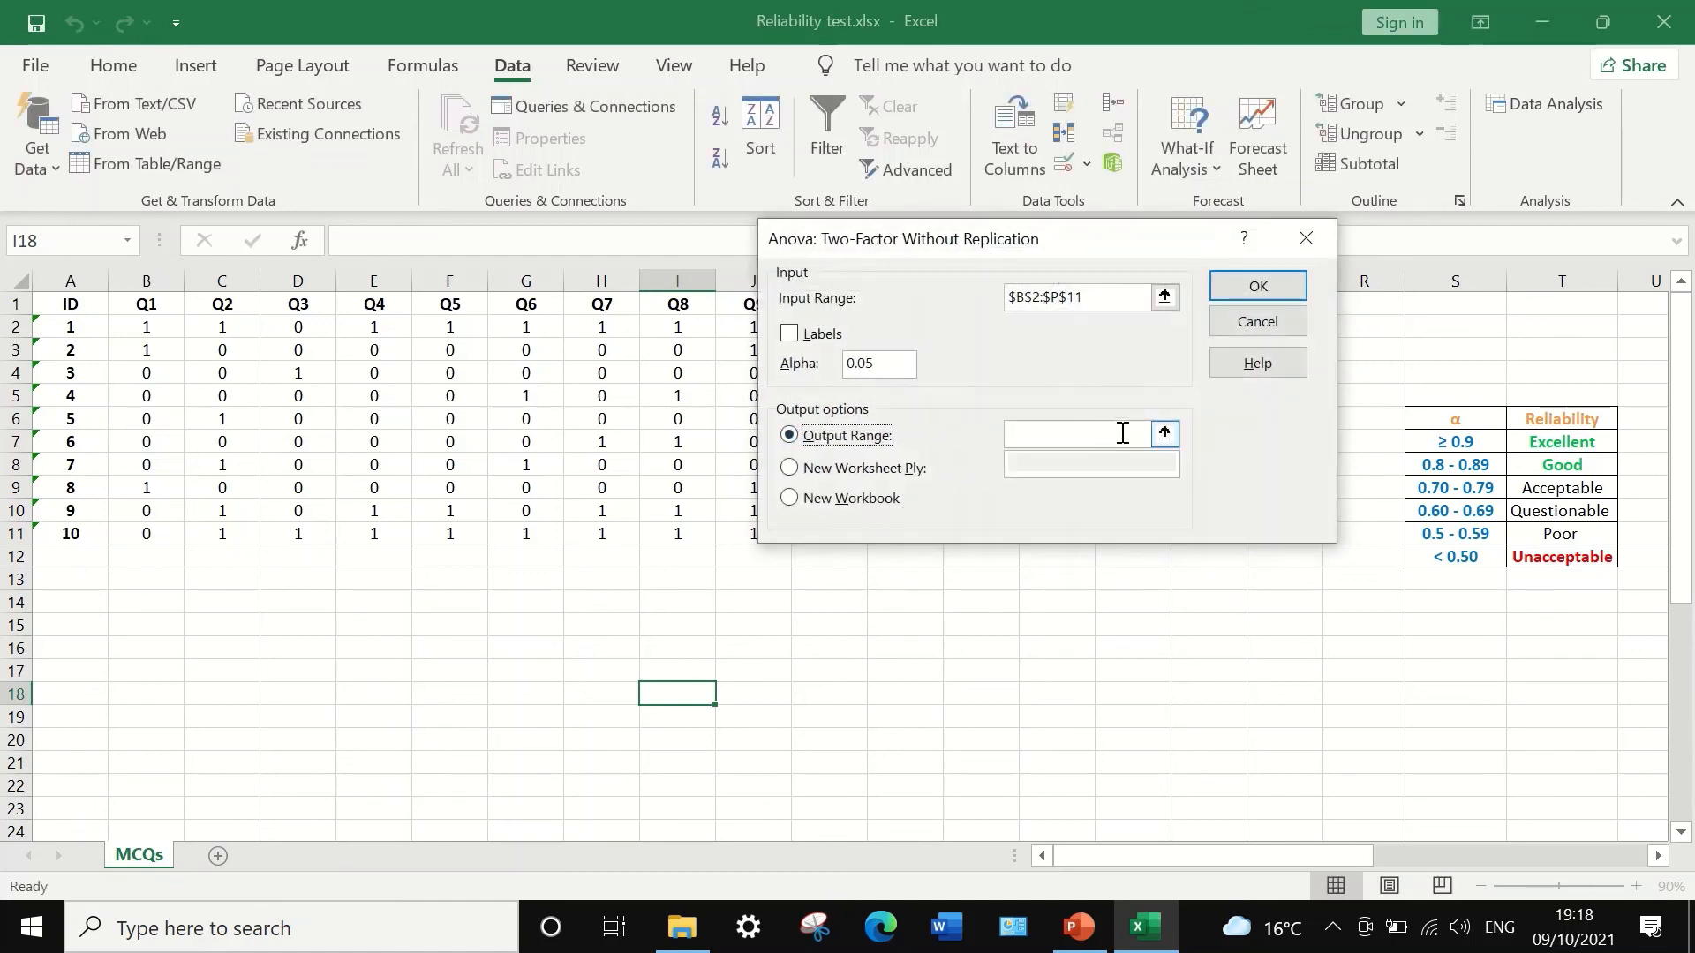
left_click(1162, 432)
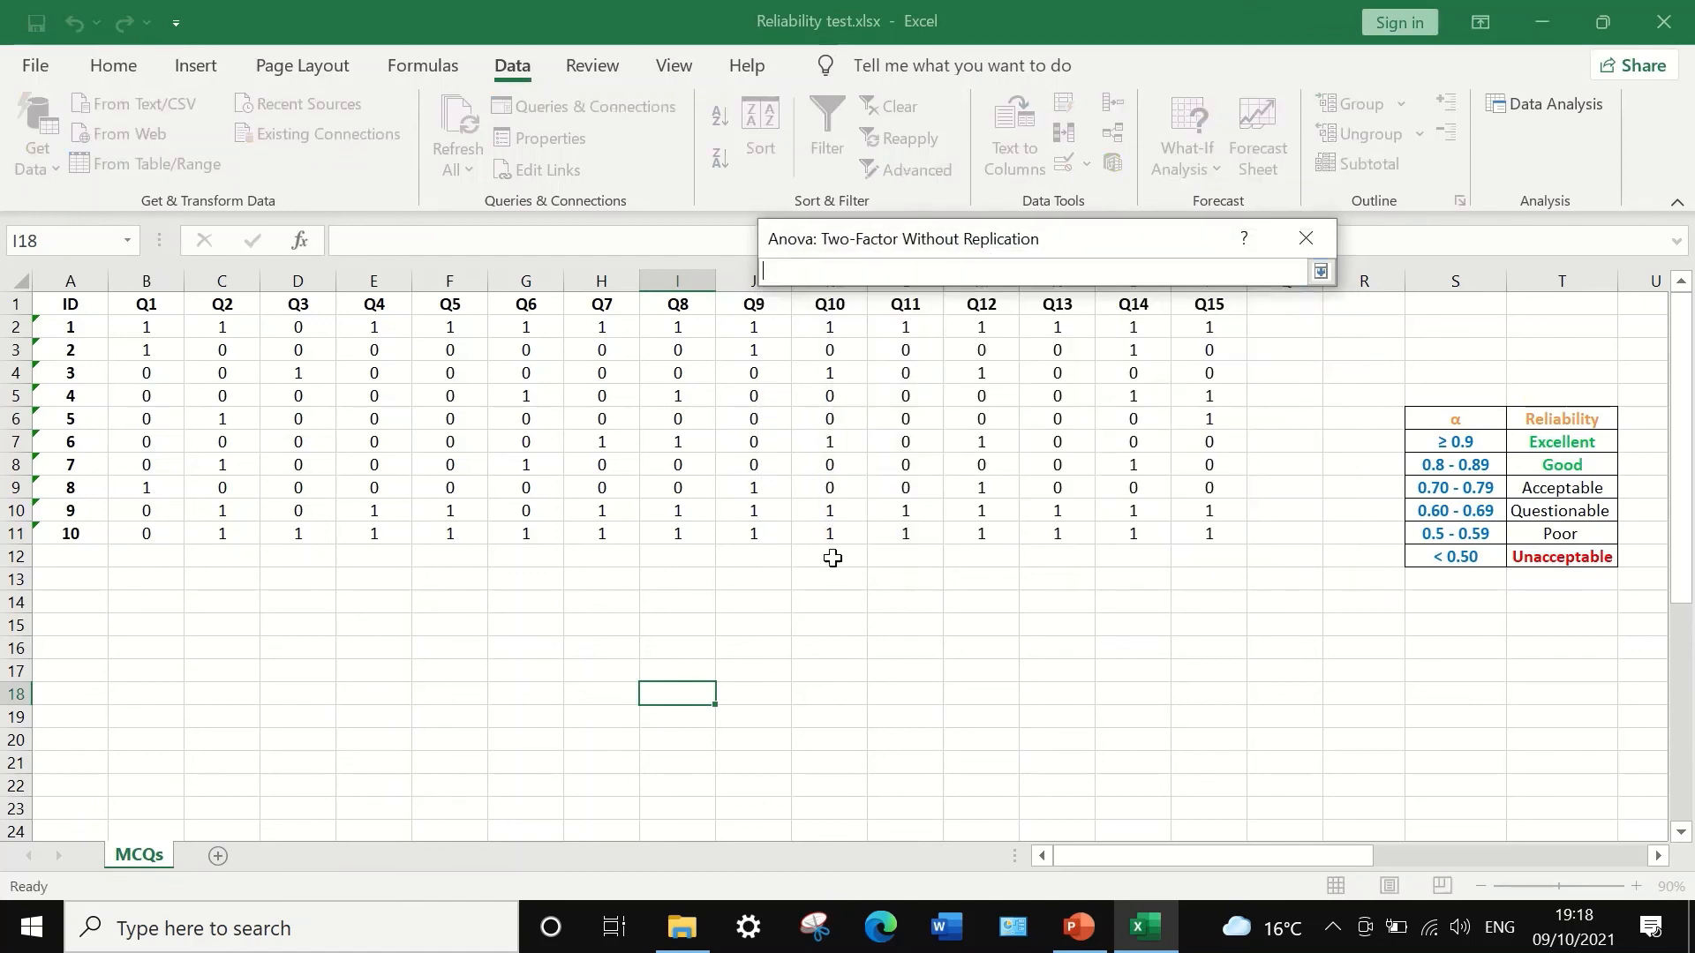
left_click(676, 696)
left_click(1320, 272)
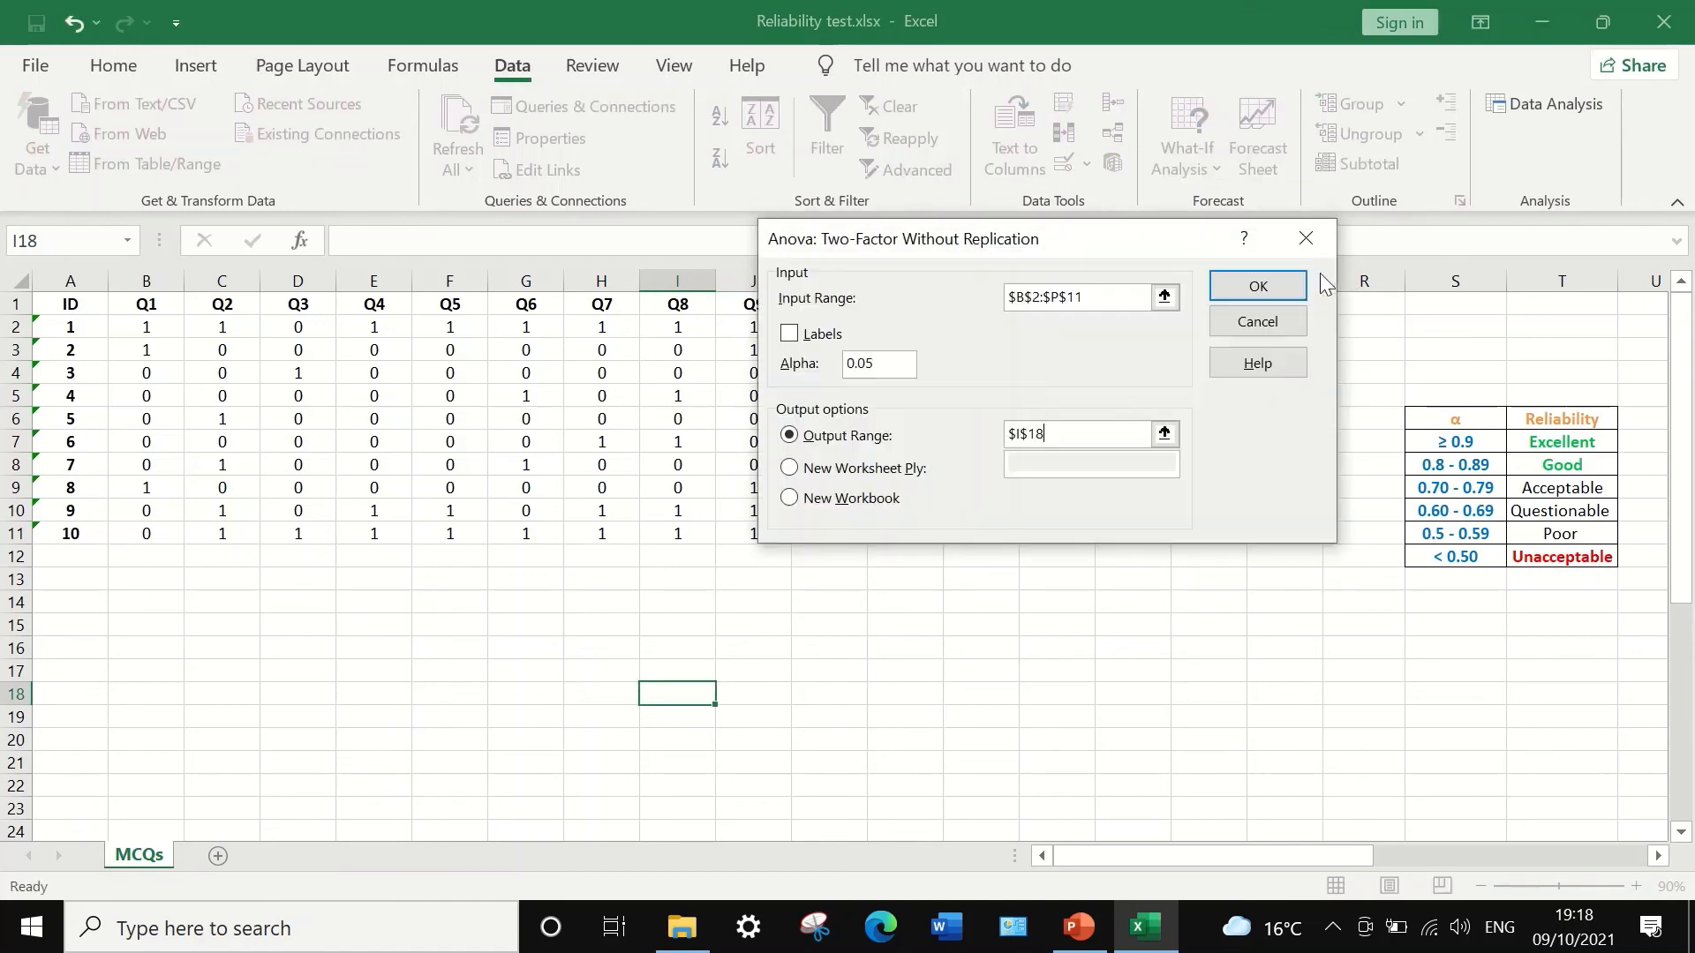
left_click(1230, 281)
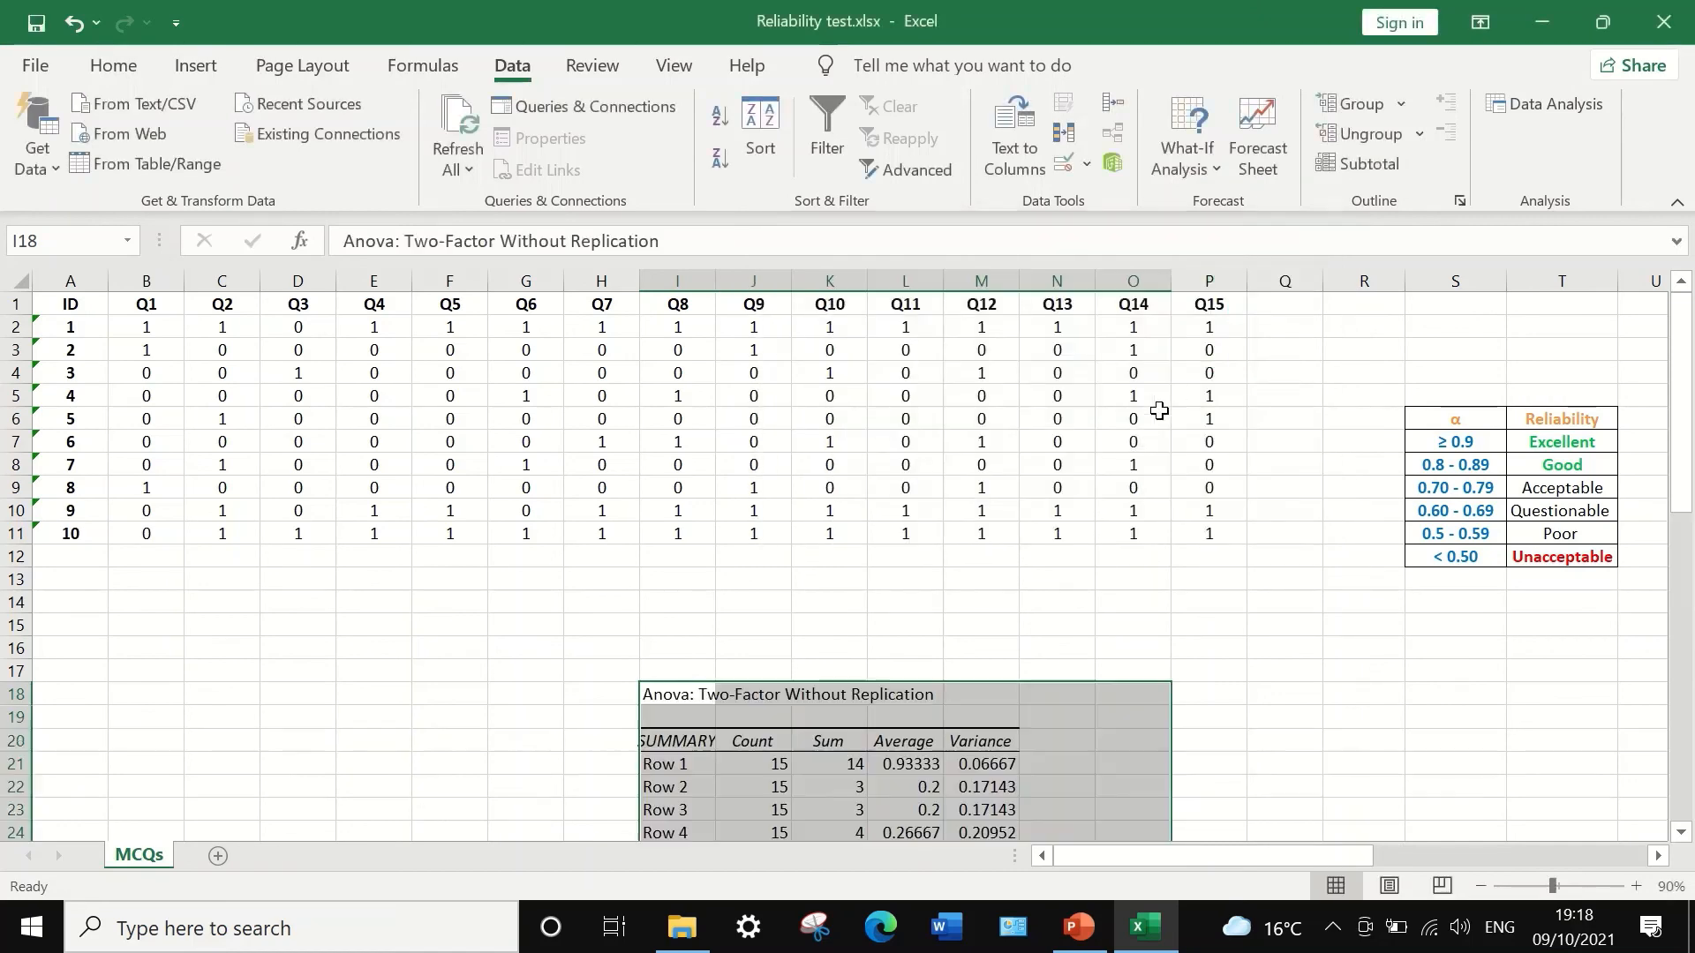
Examine the Anova output from I18 down, covering the row and column summaries and the ANOVA table.
scroll(1015, 573, "down", 9)
scroll(1026, 565, "down", 3)
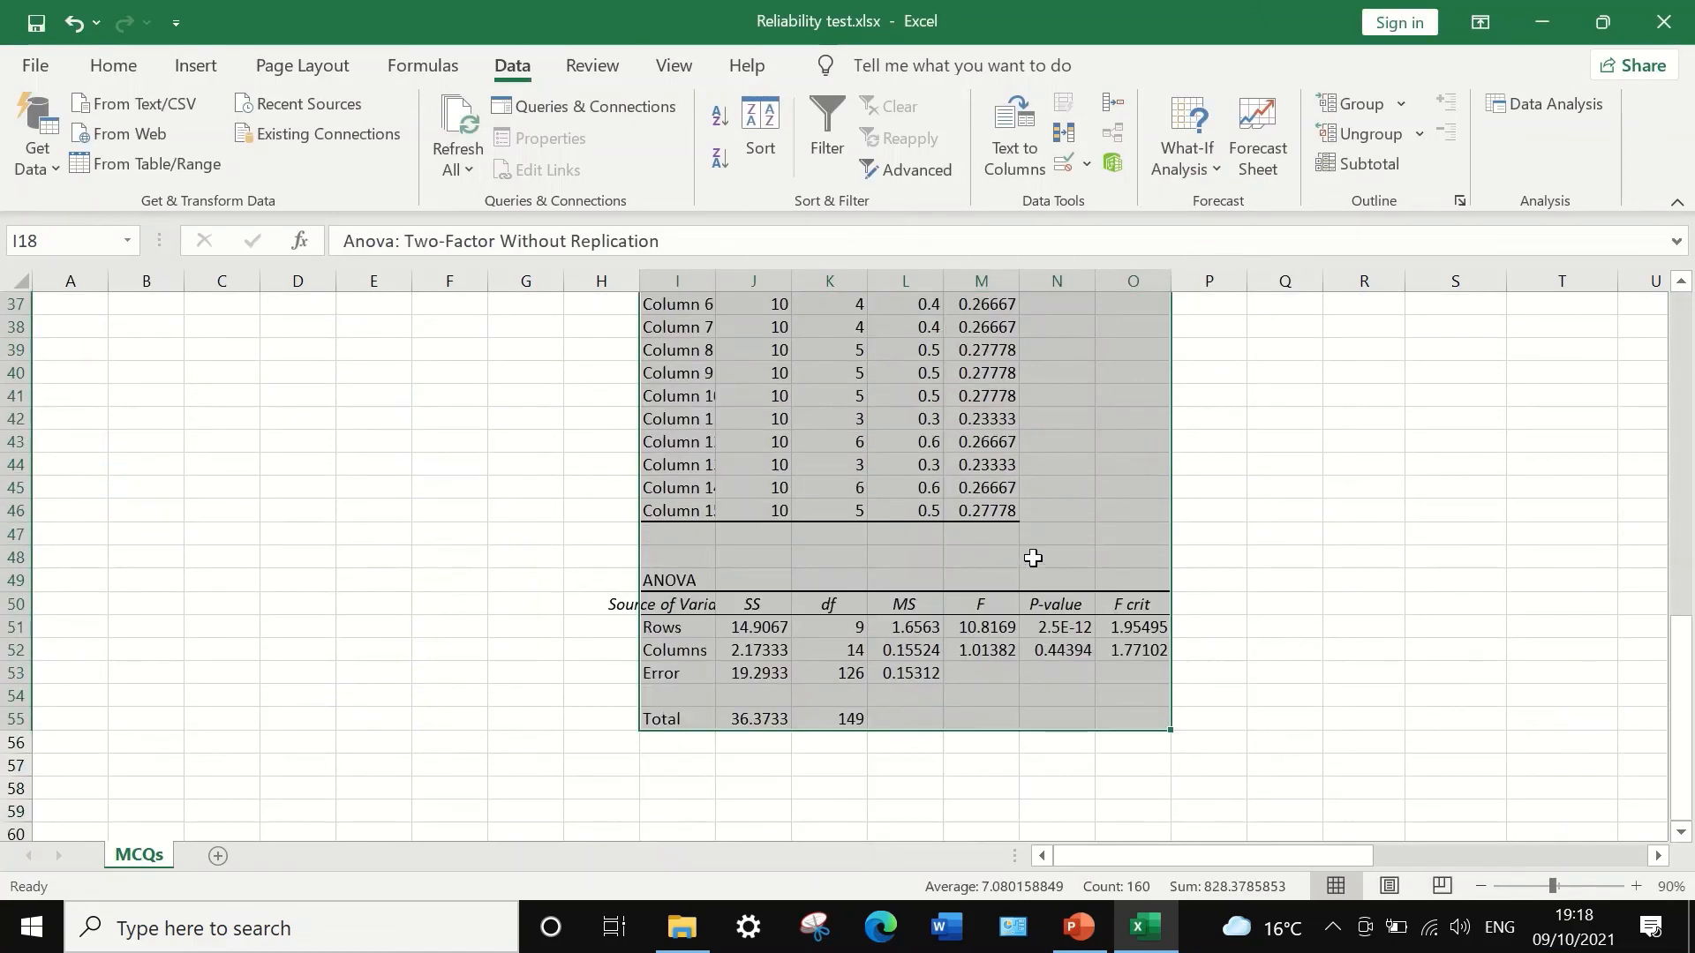
scroll(1031, 552, "up", 9)
scroll(1033, 547, "down", 3)
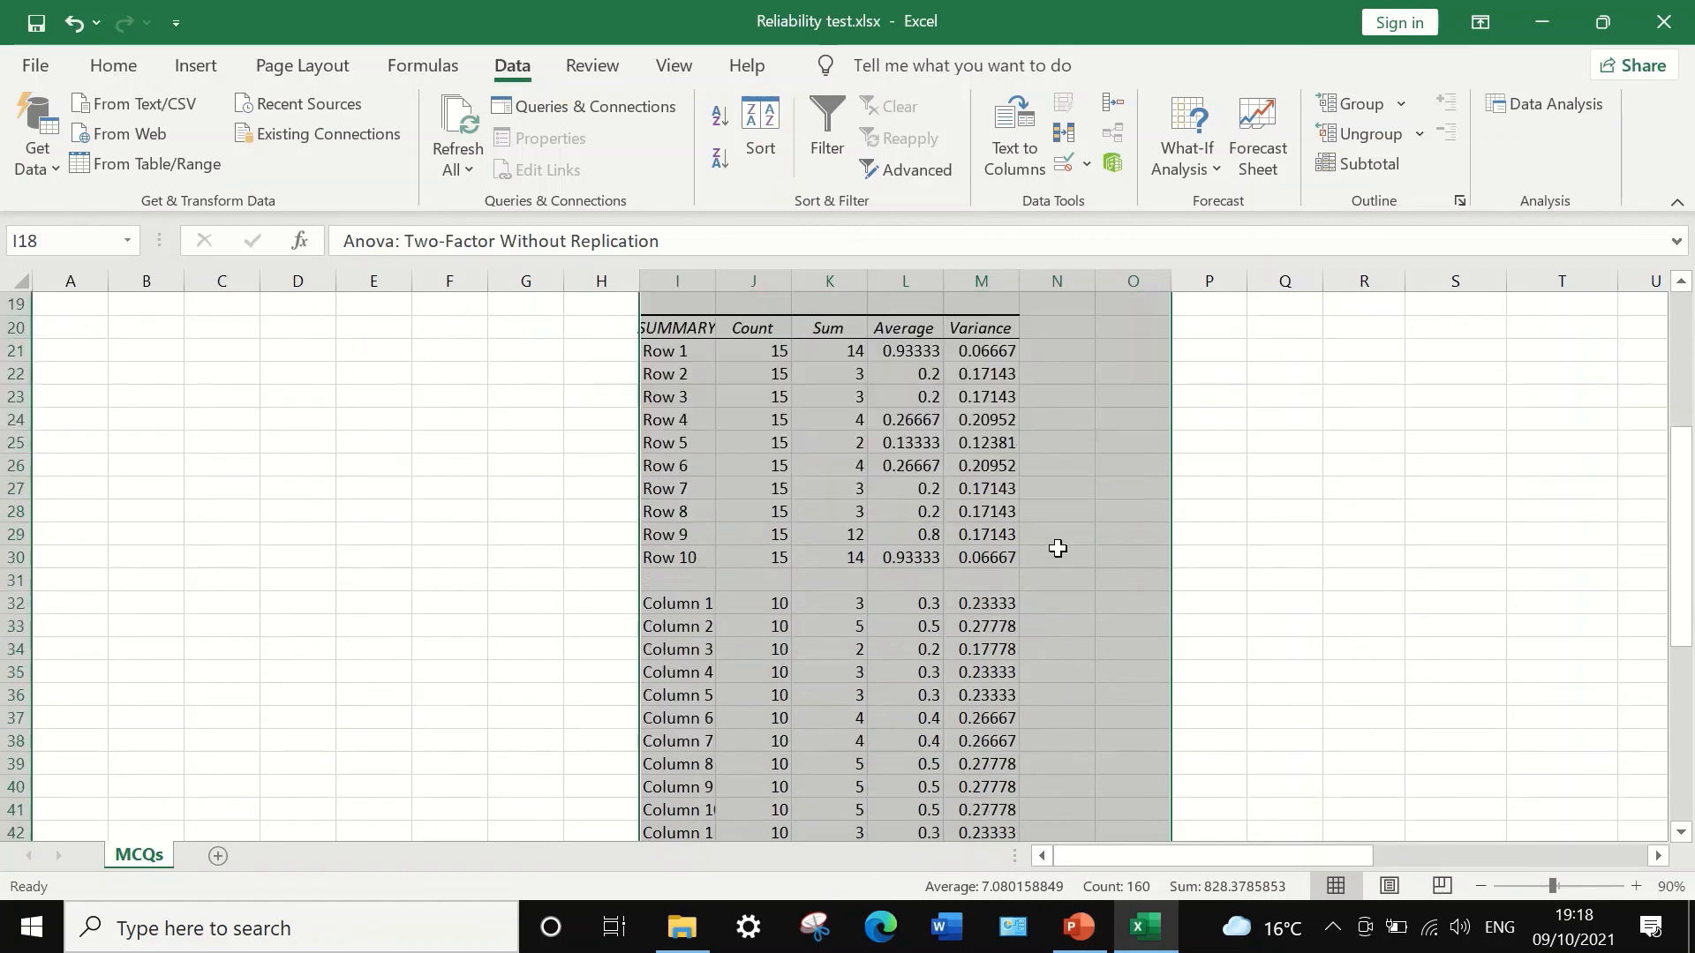
left_click(1275, 483)
scroll(1090, 515, "up", 1)
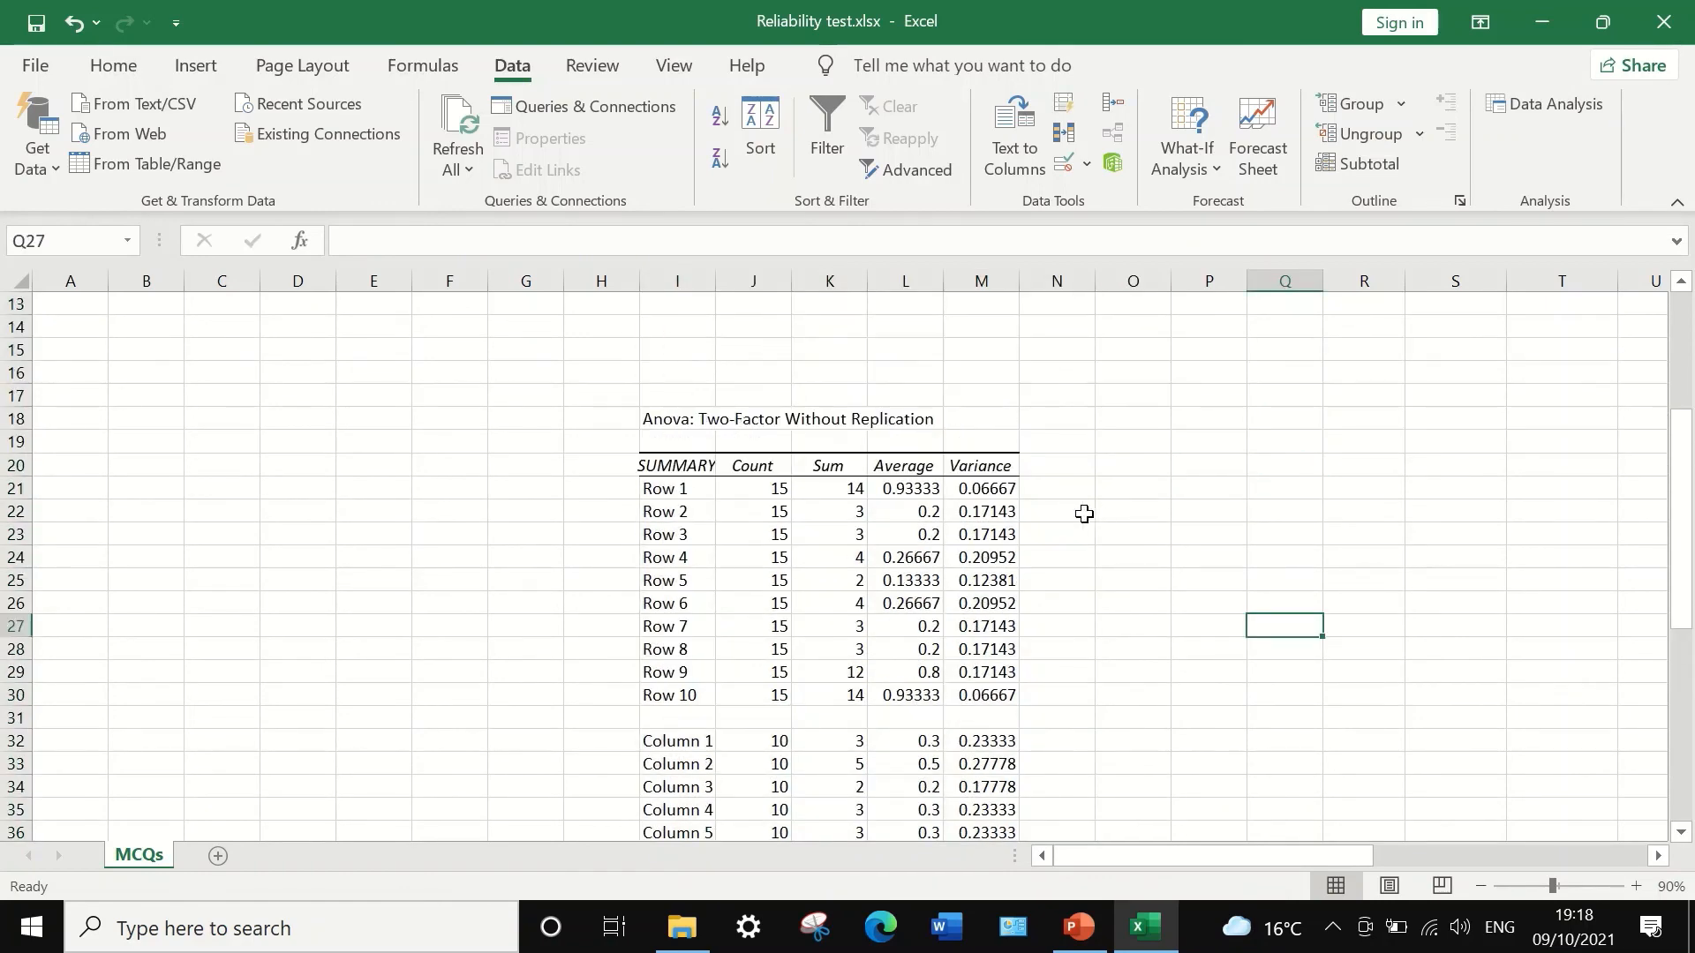
scroll(859, 468, "down", 1)
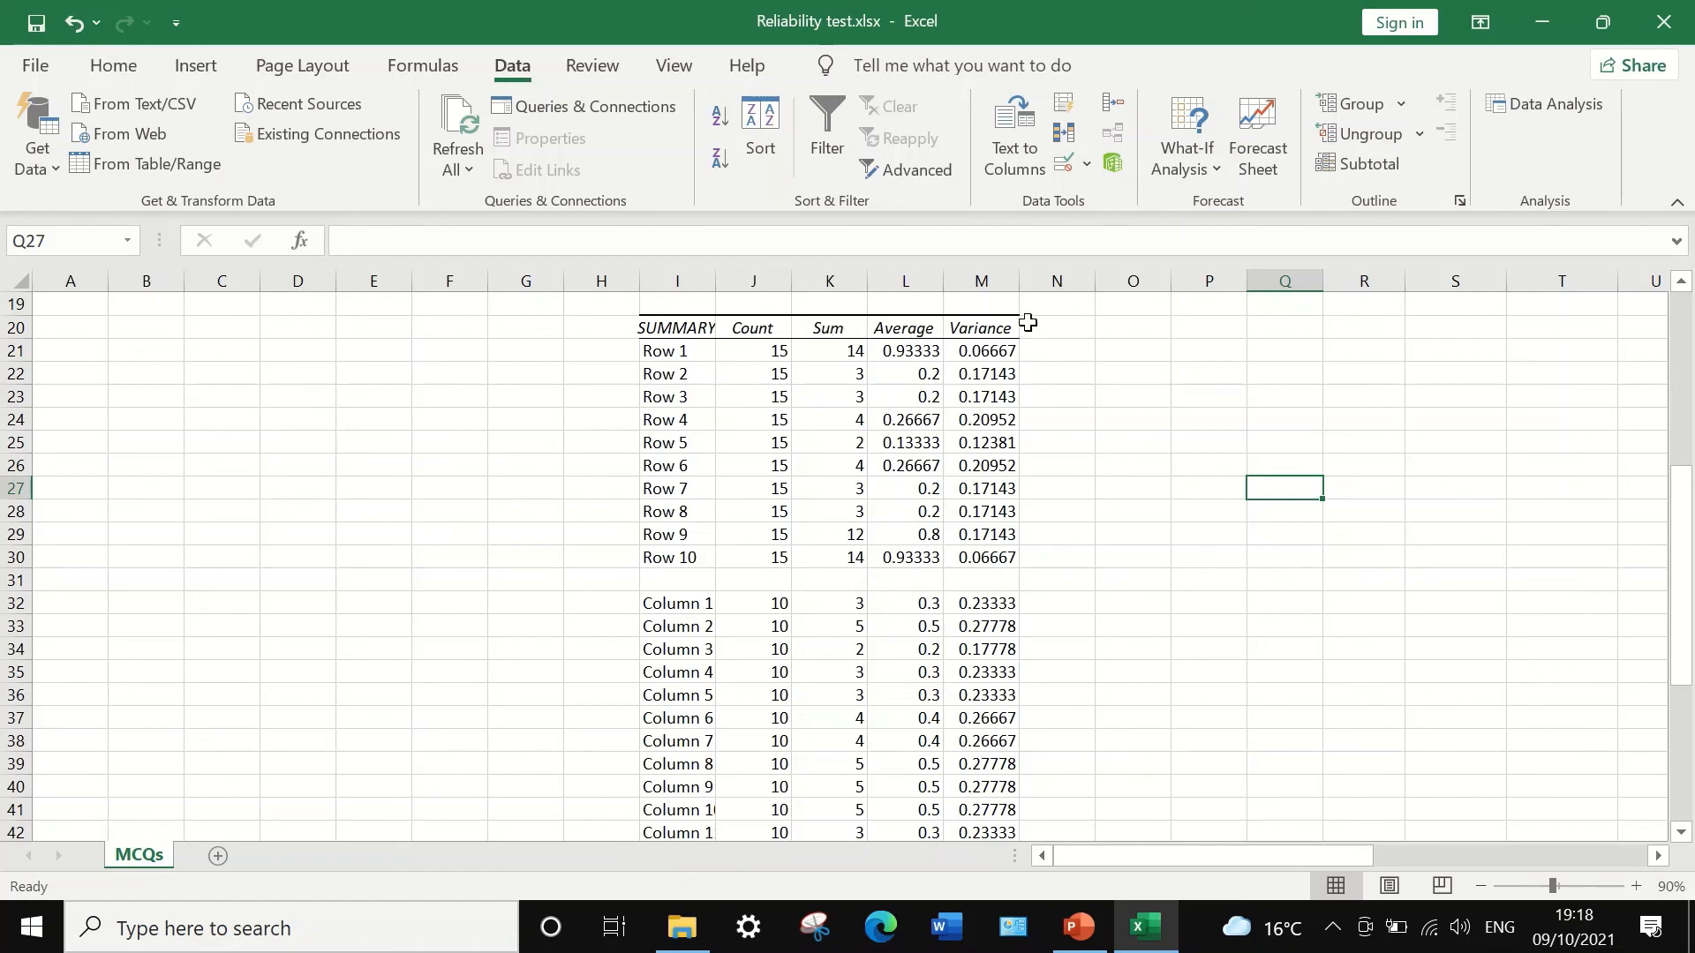
scroll(738, 406, "down", 1)
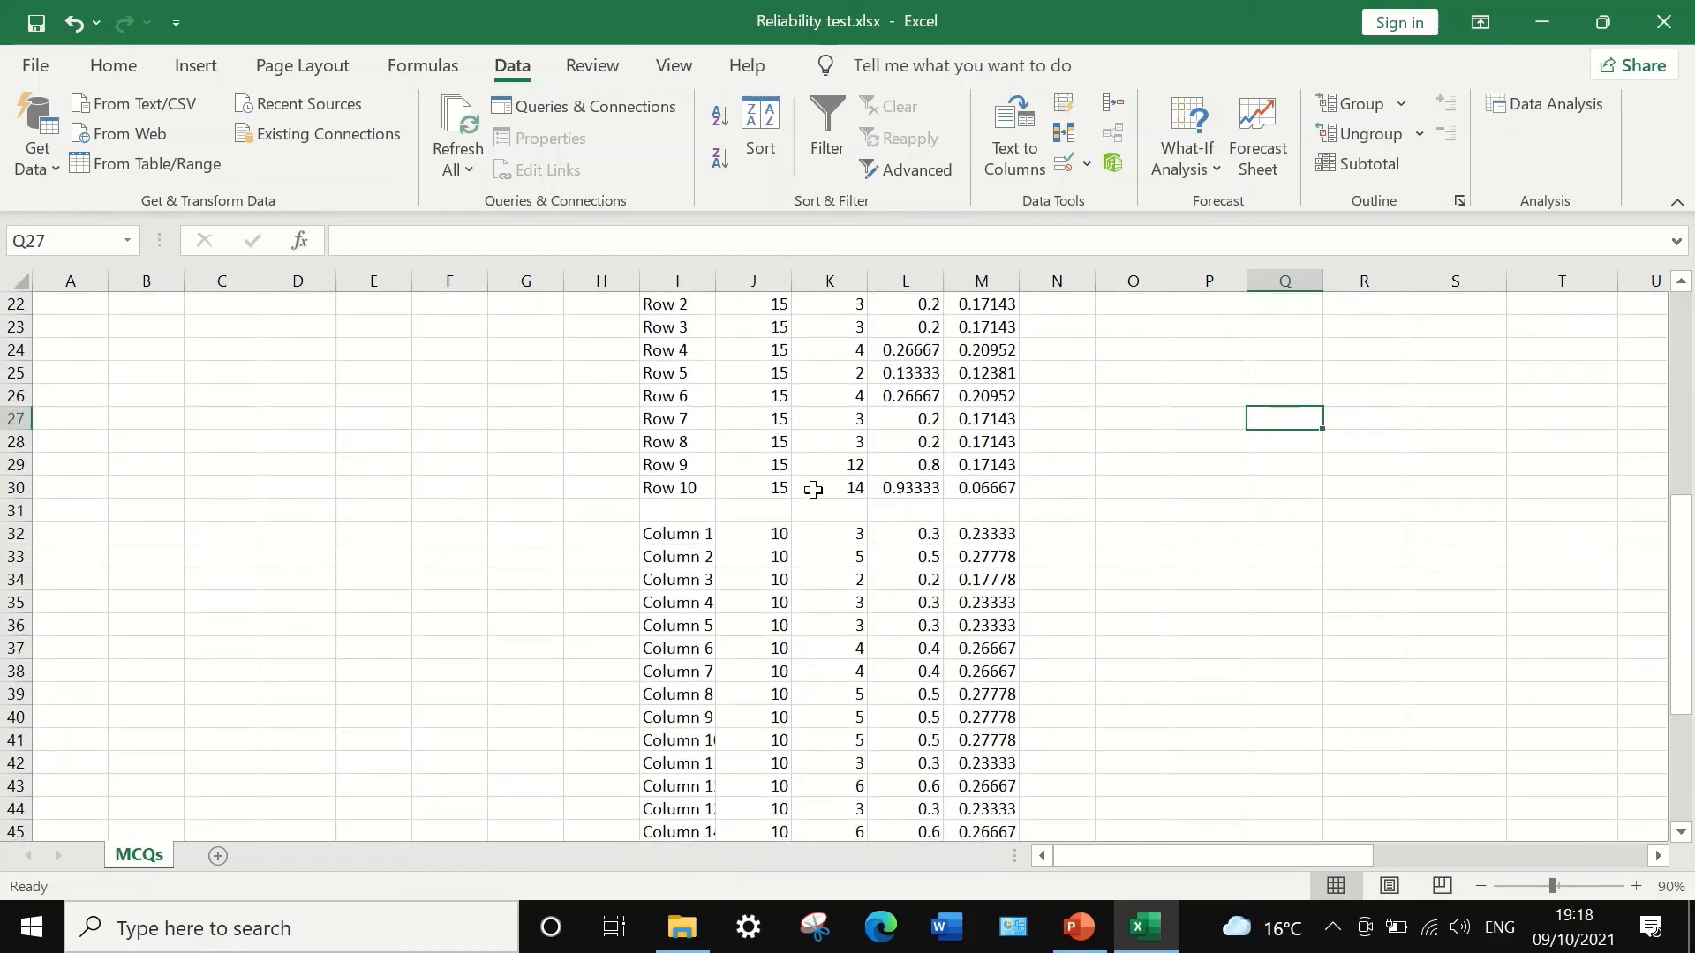
Widen column I so the row and column labels in the Anova summary fit fully.
scroll(861, 507, "up", 2)
scroll(723, 616, "down", 3)
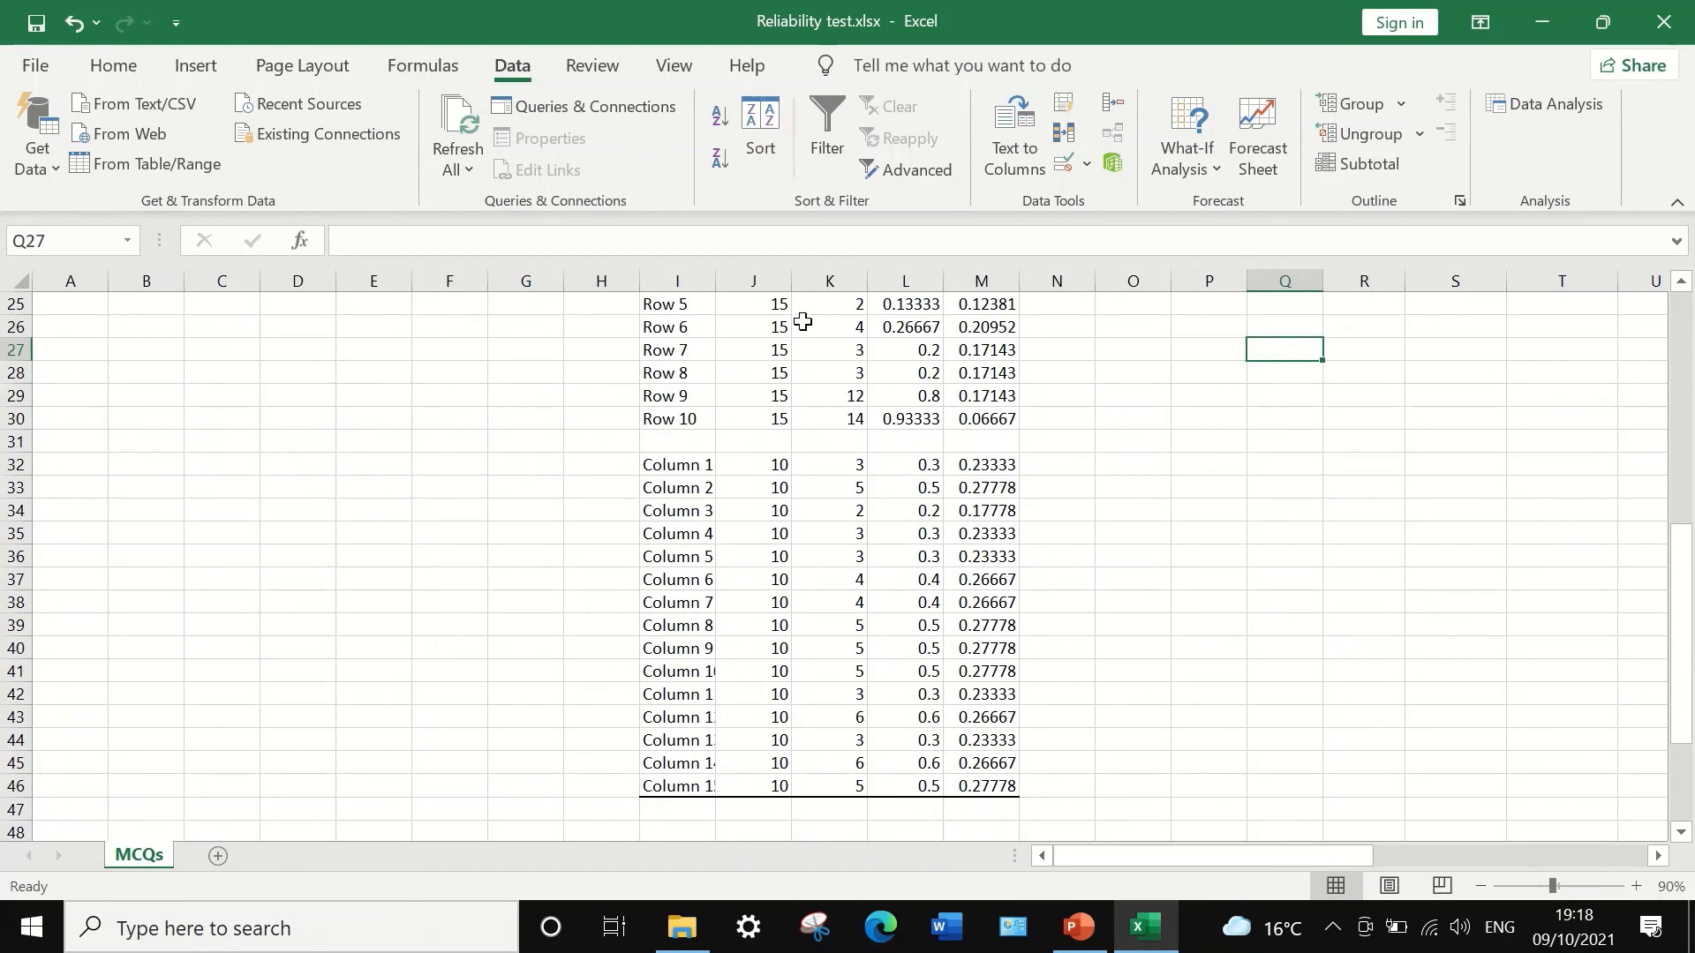
left_click_drag(715, 280, 749, 283)
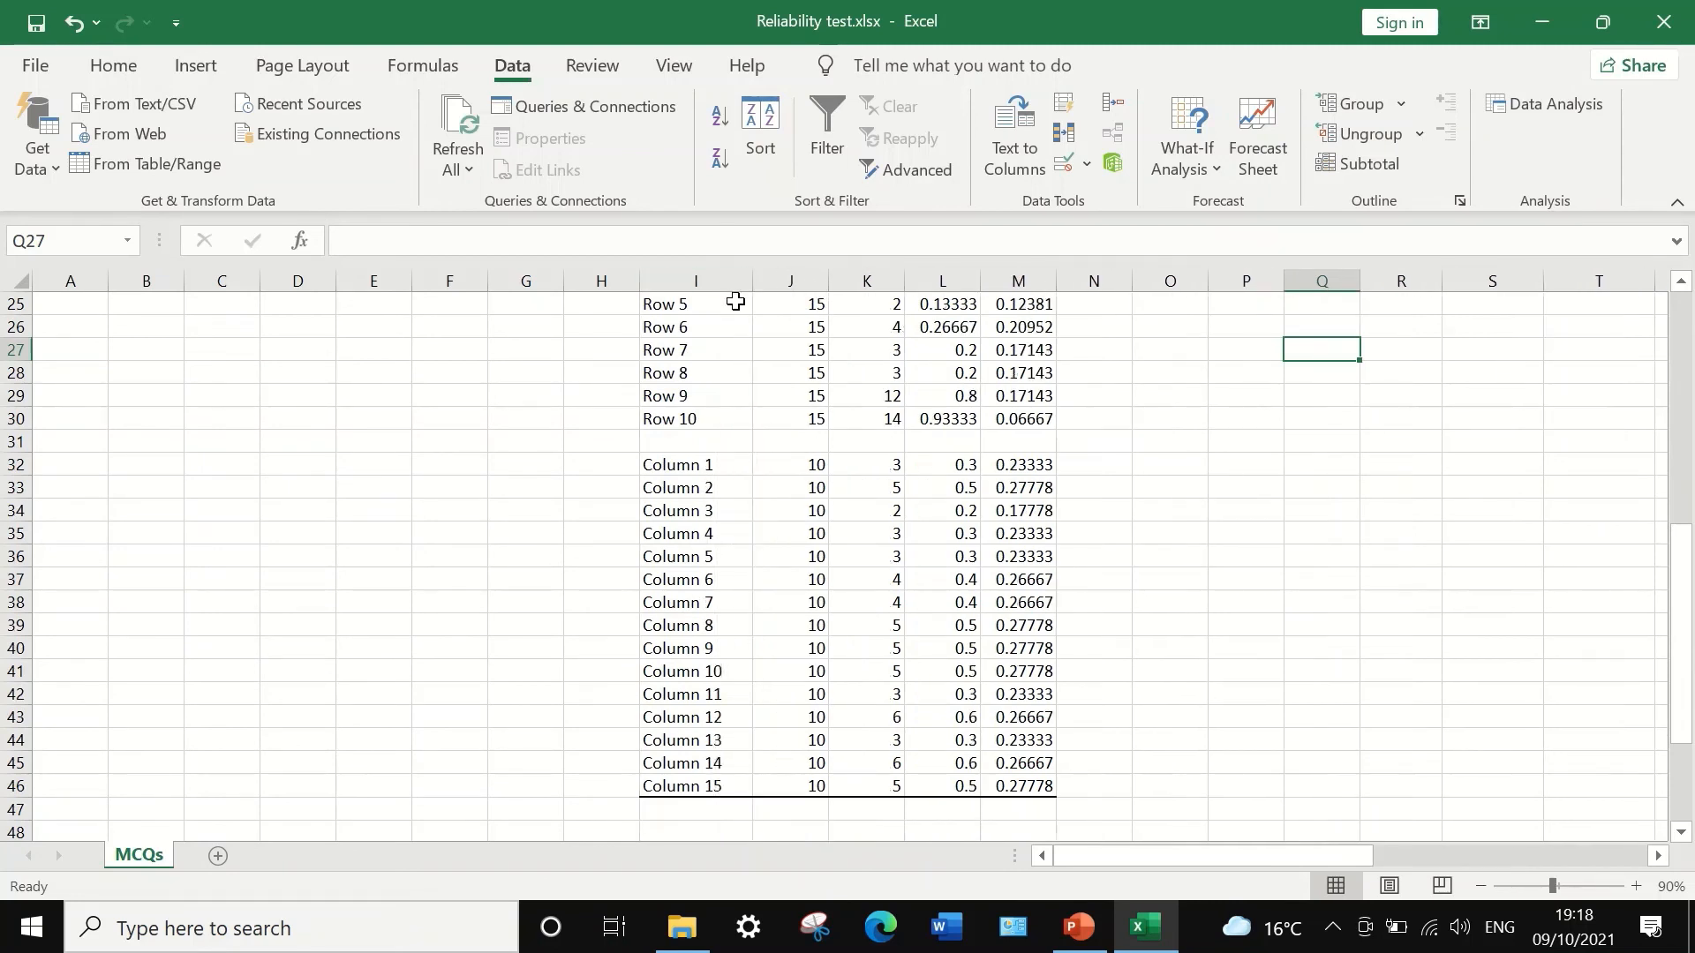
Color the MS values for Rows (L51) and Error (L53) in the ANOVA table red.
scroll(675, 629, "down", 2)
scroll(675, 629, "down", 2)
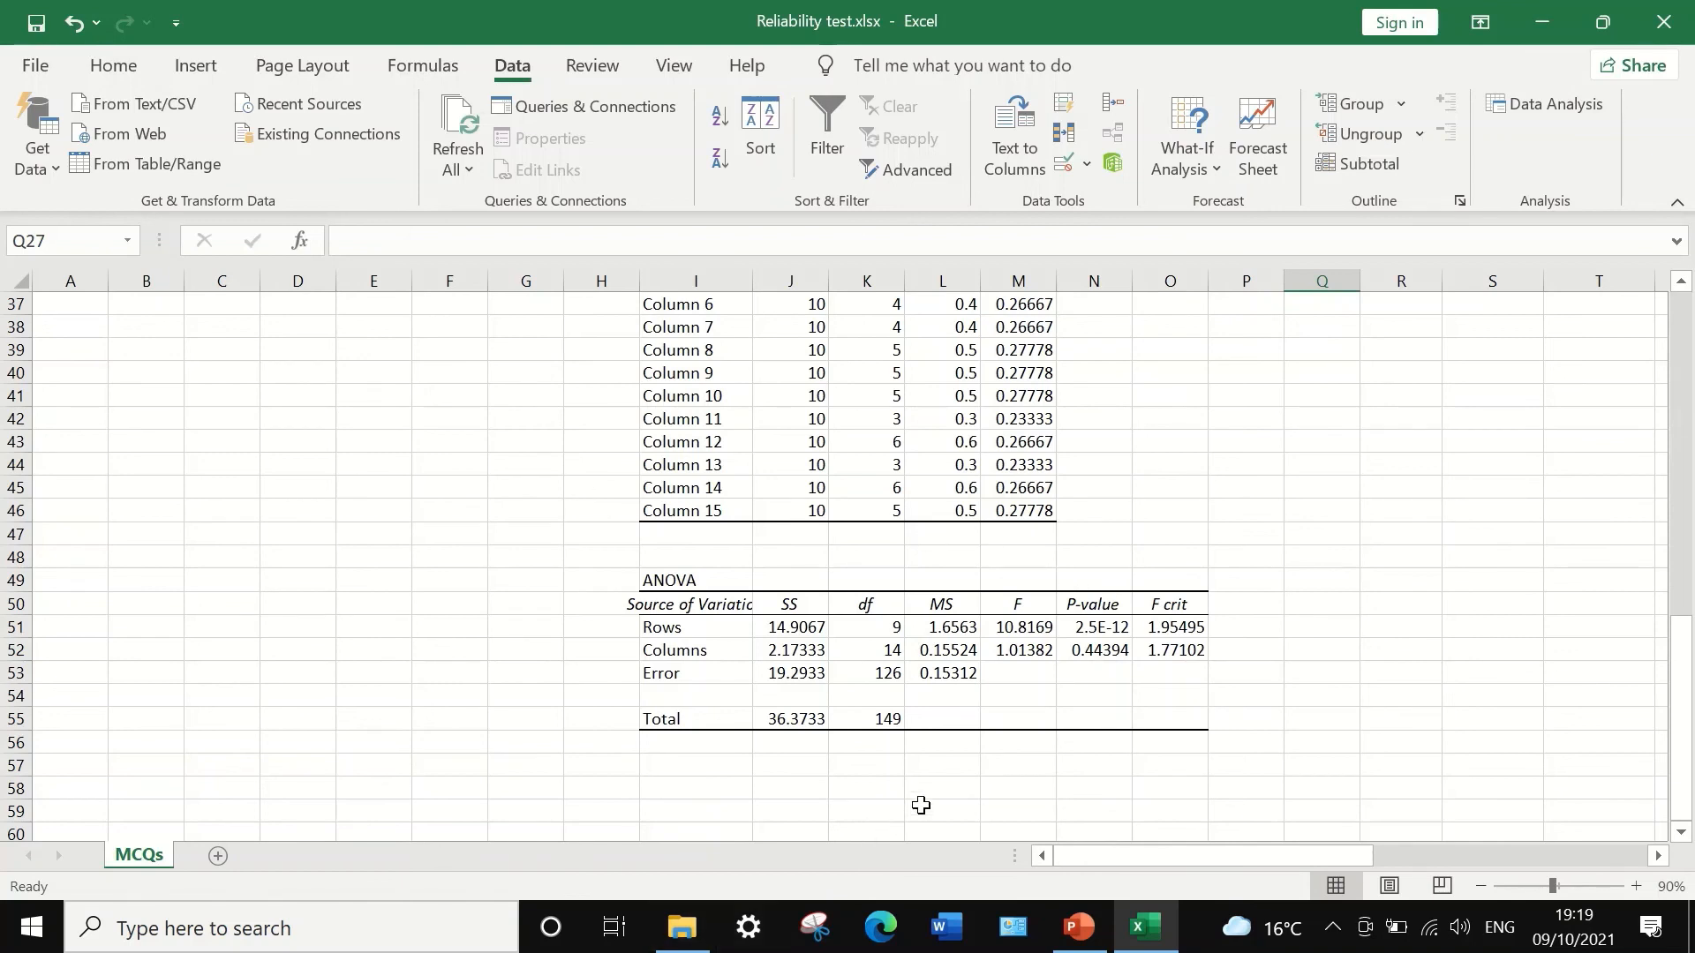
left_click(950, 625)
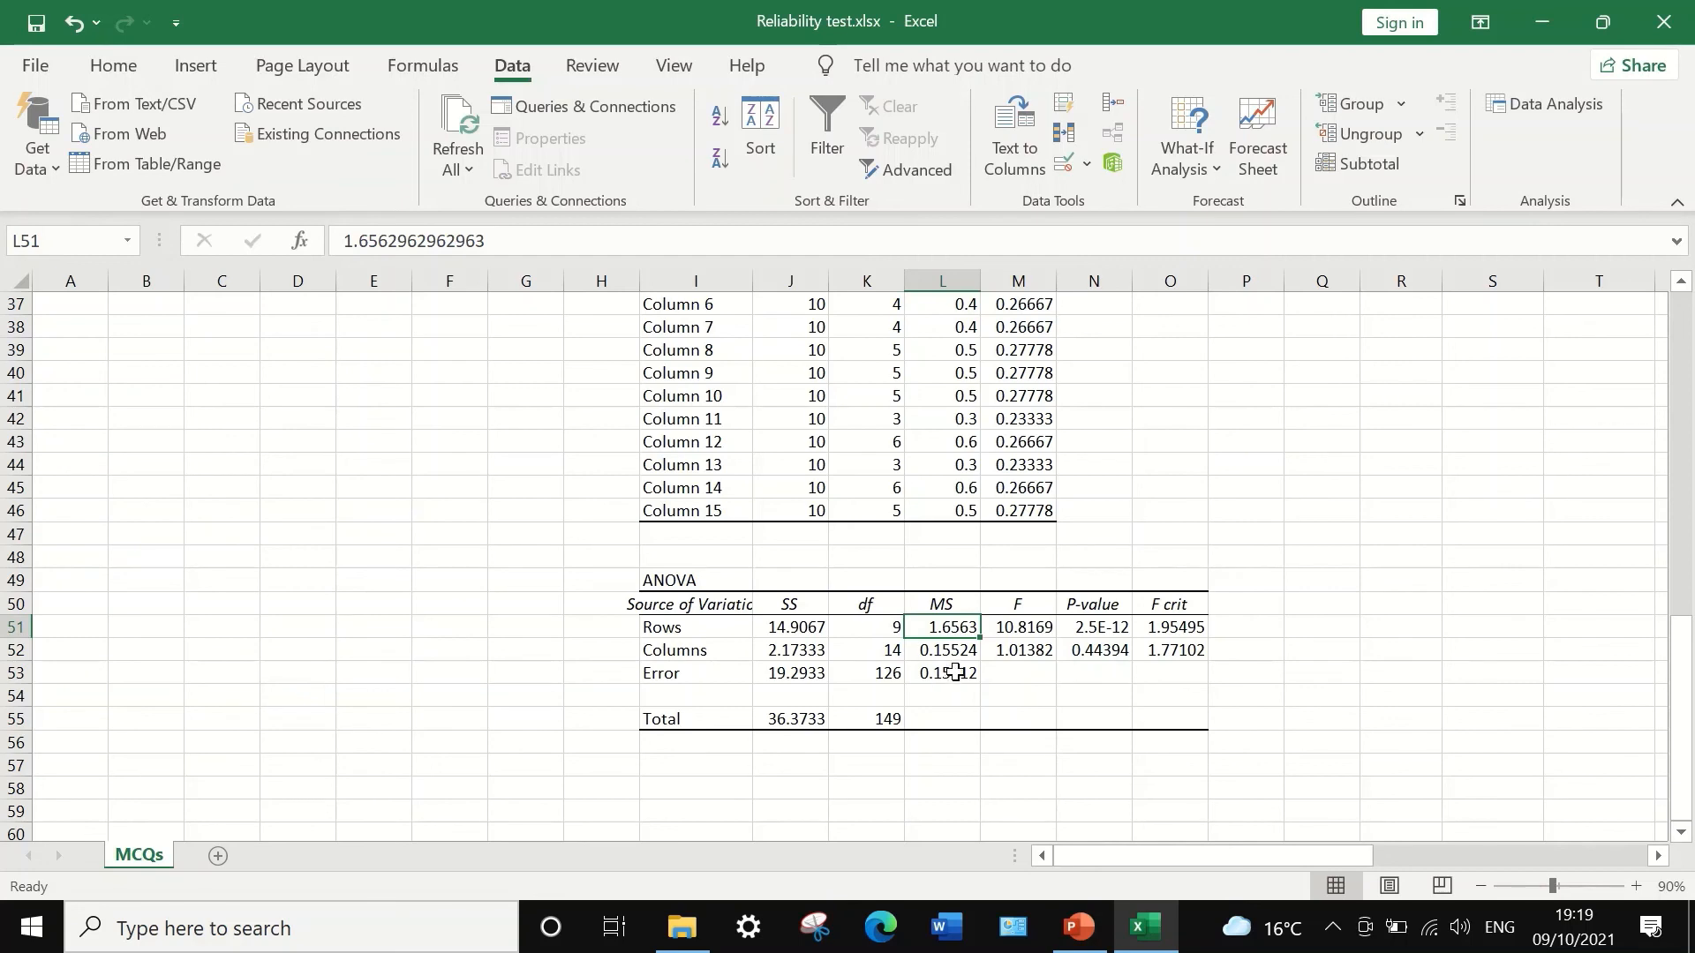
left_click(953, 673, "ctrl")
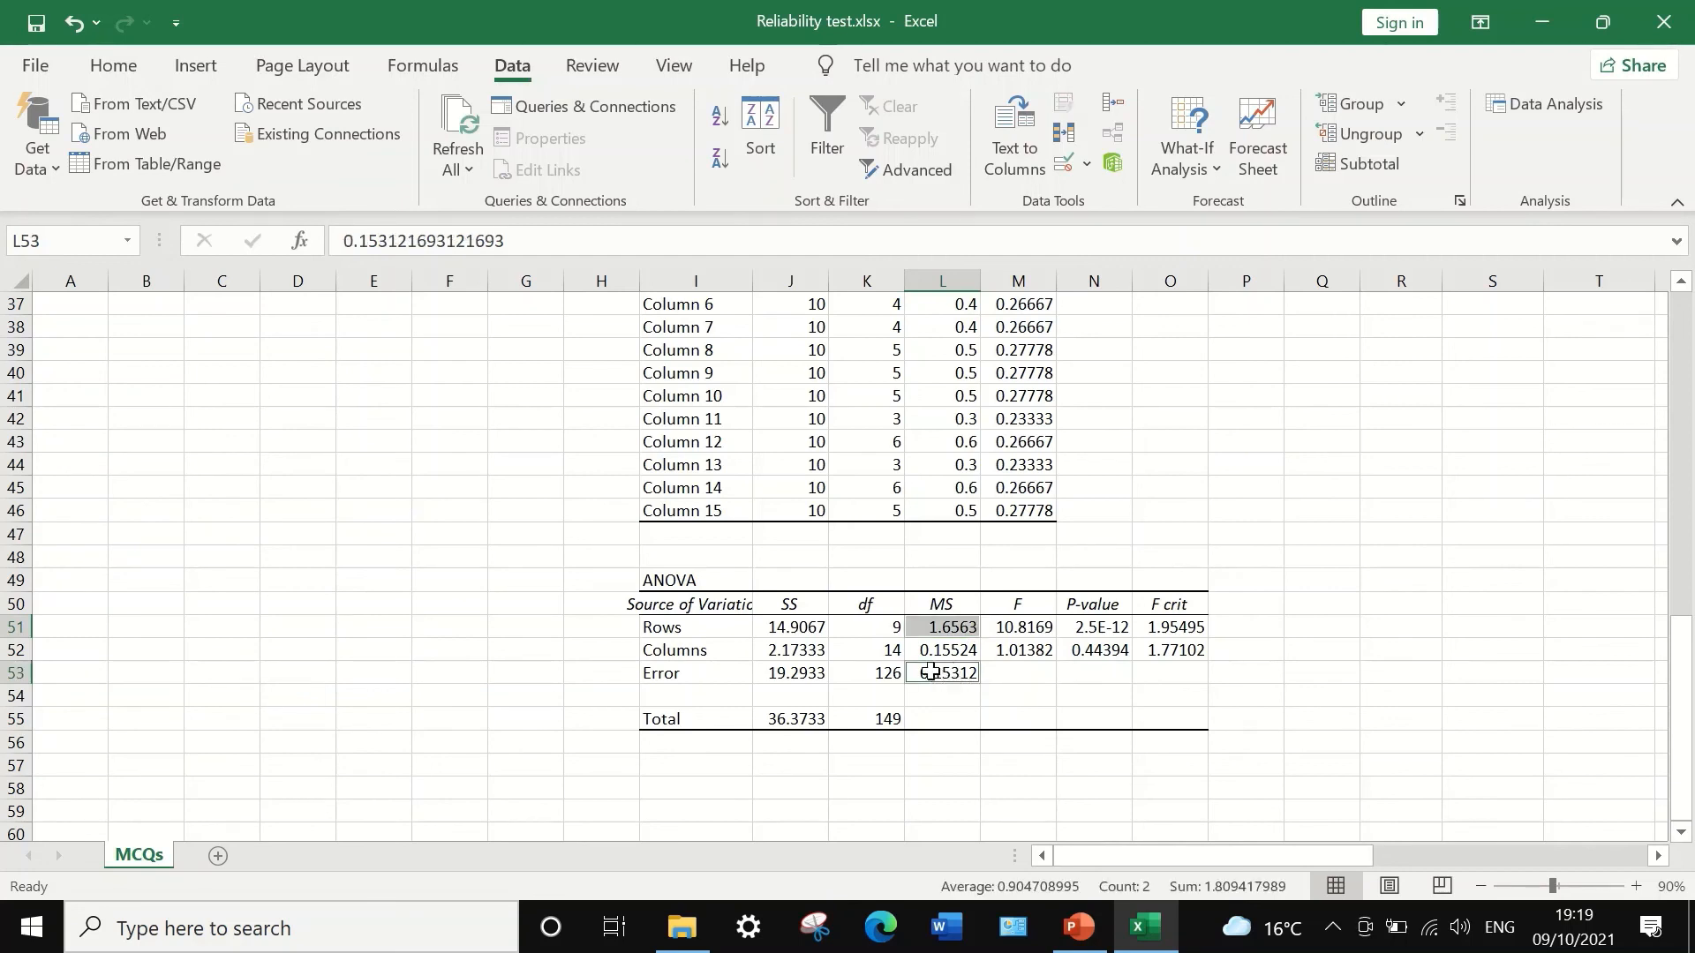
left_click(141, 76)
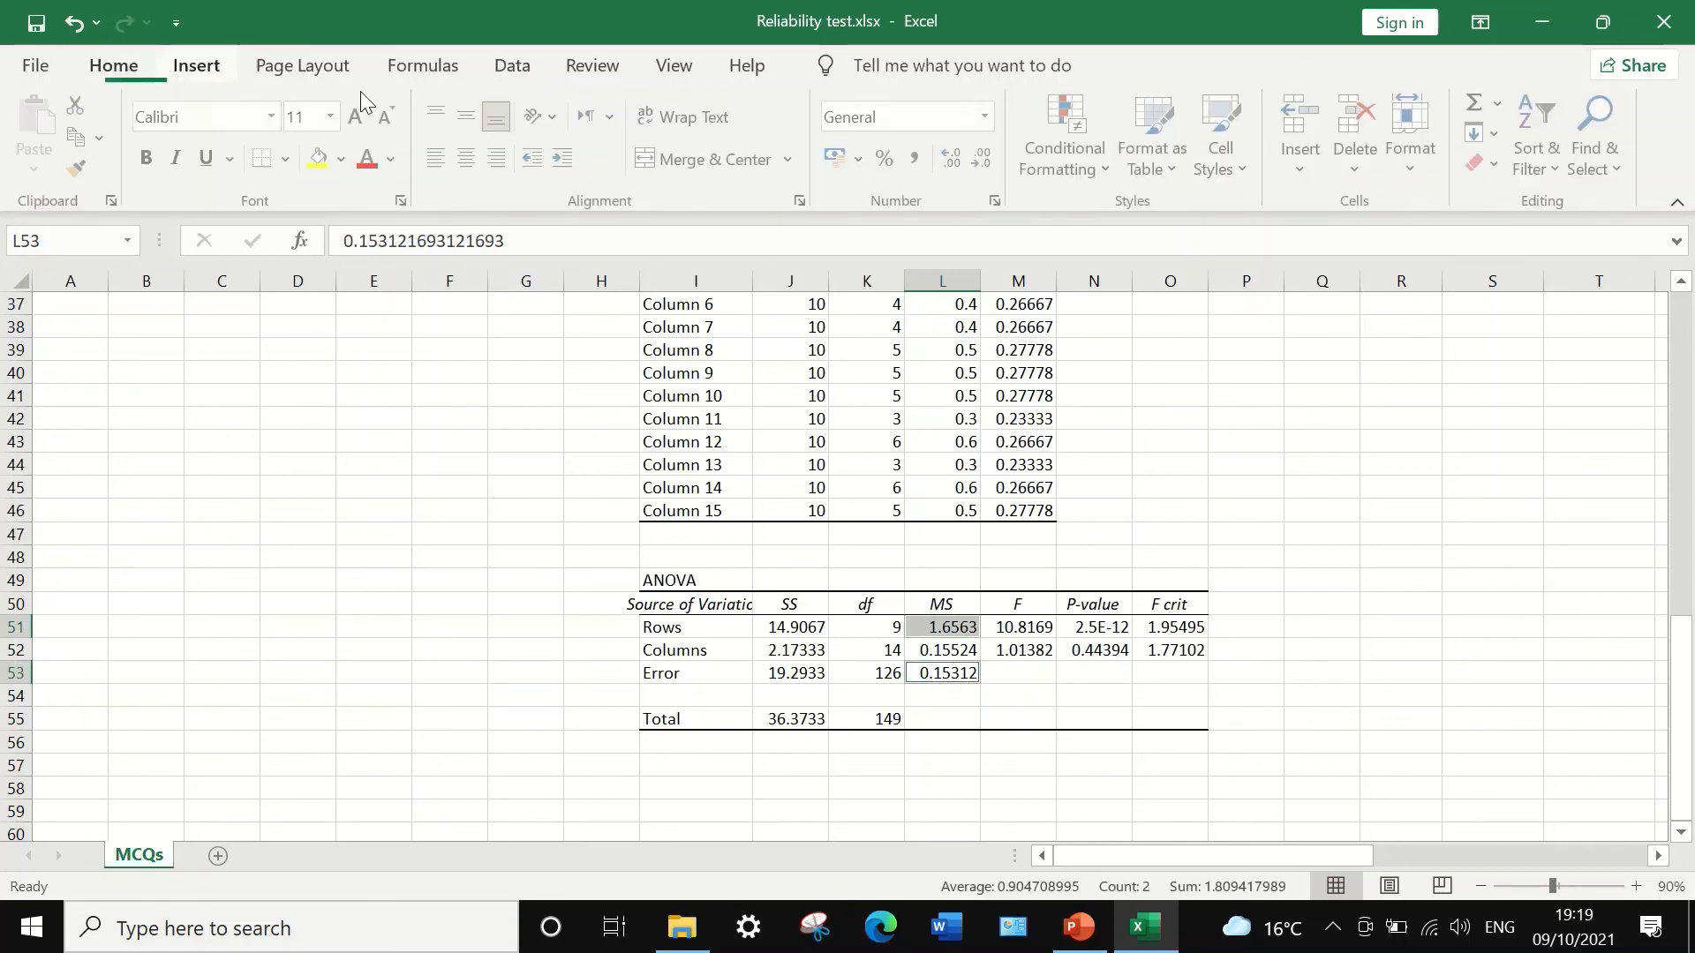
left_click(370, 160)
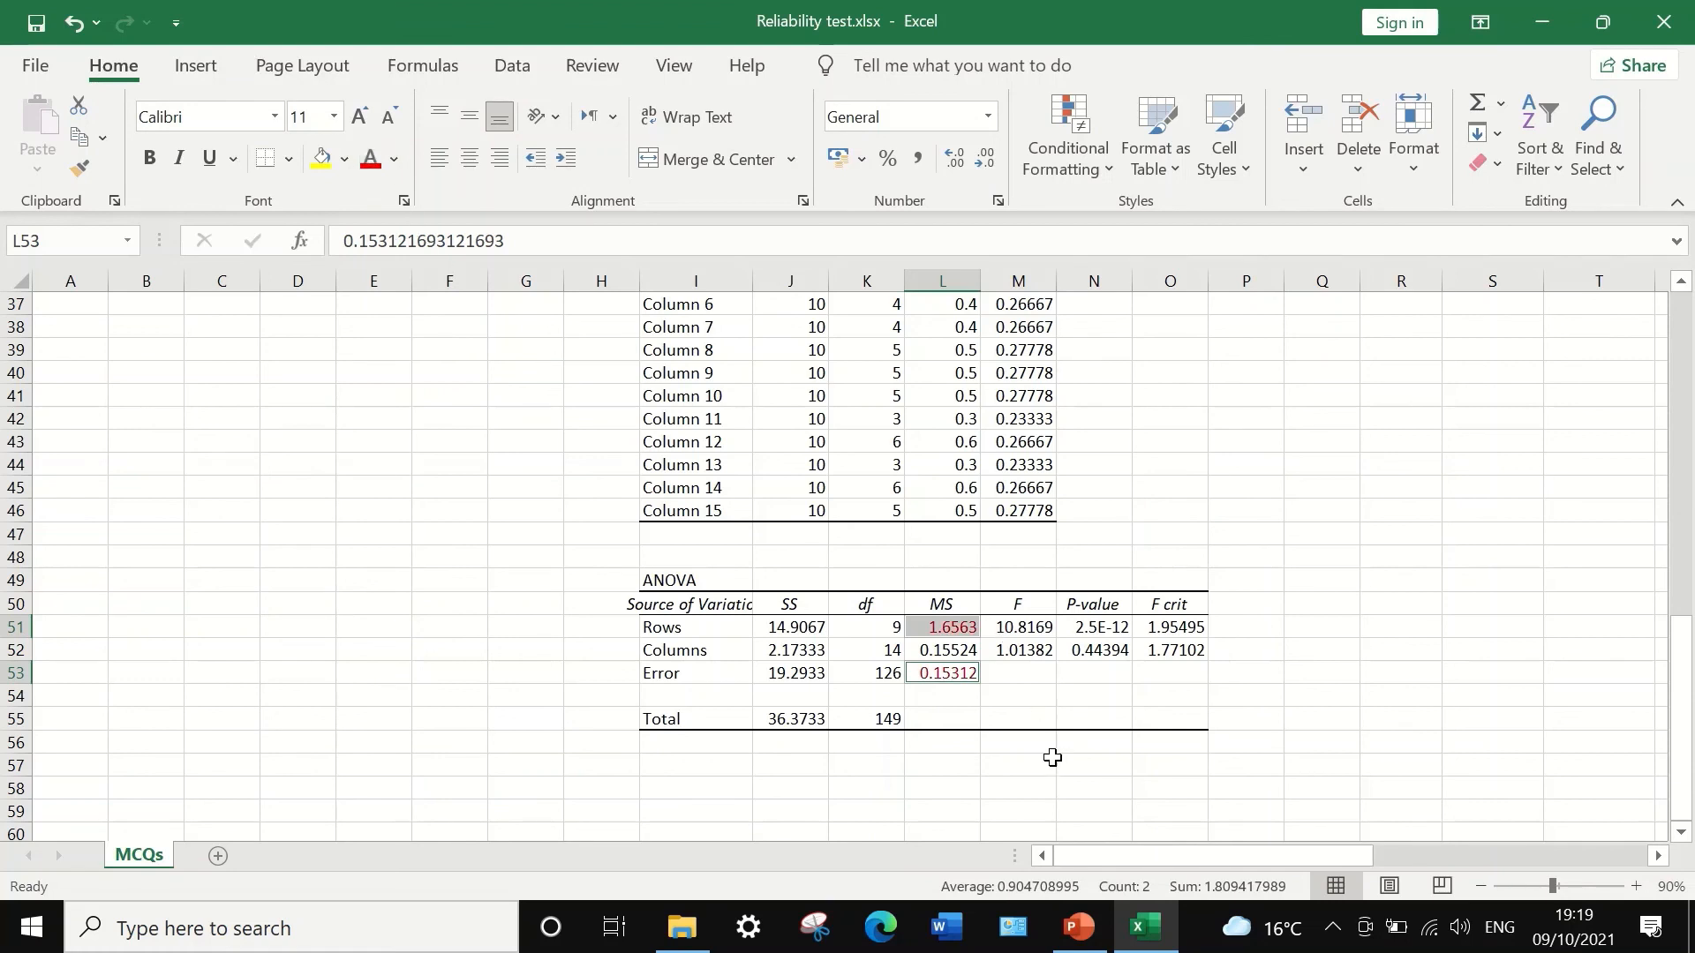
left_click(1017, 766)
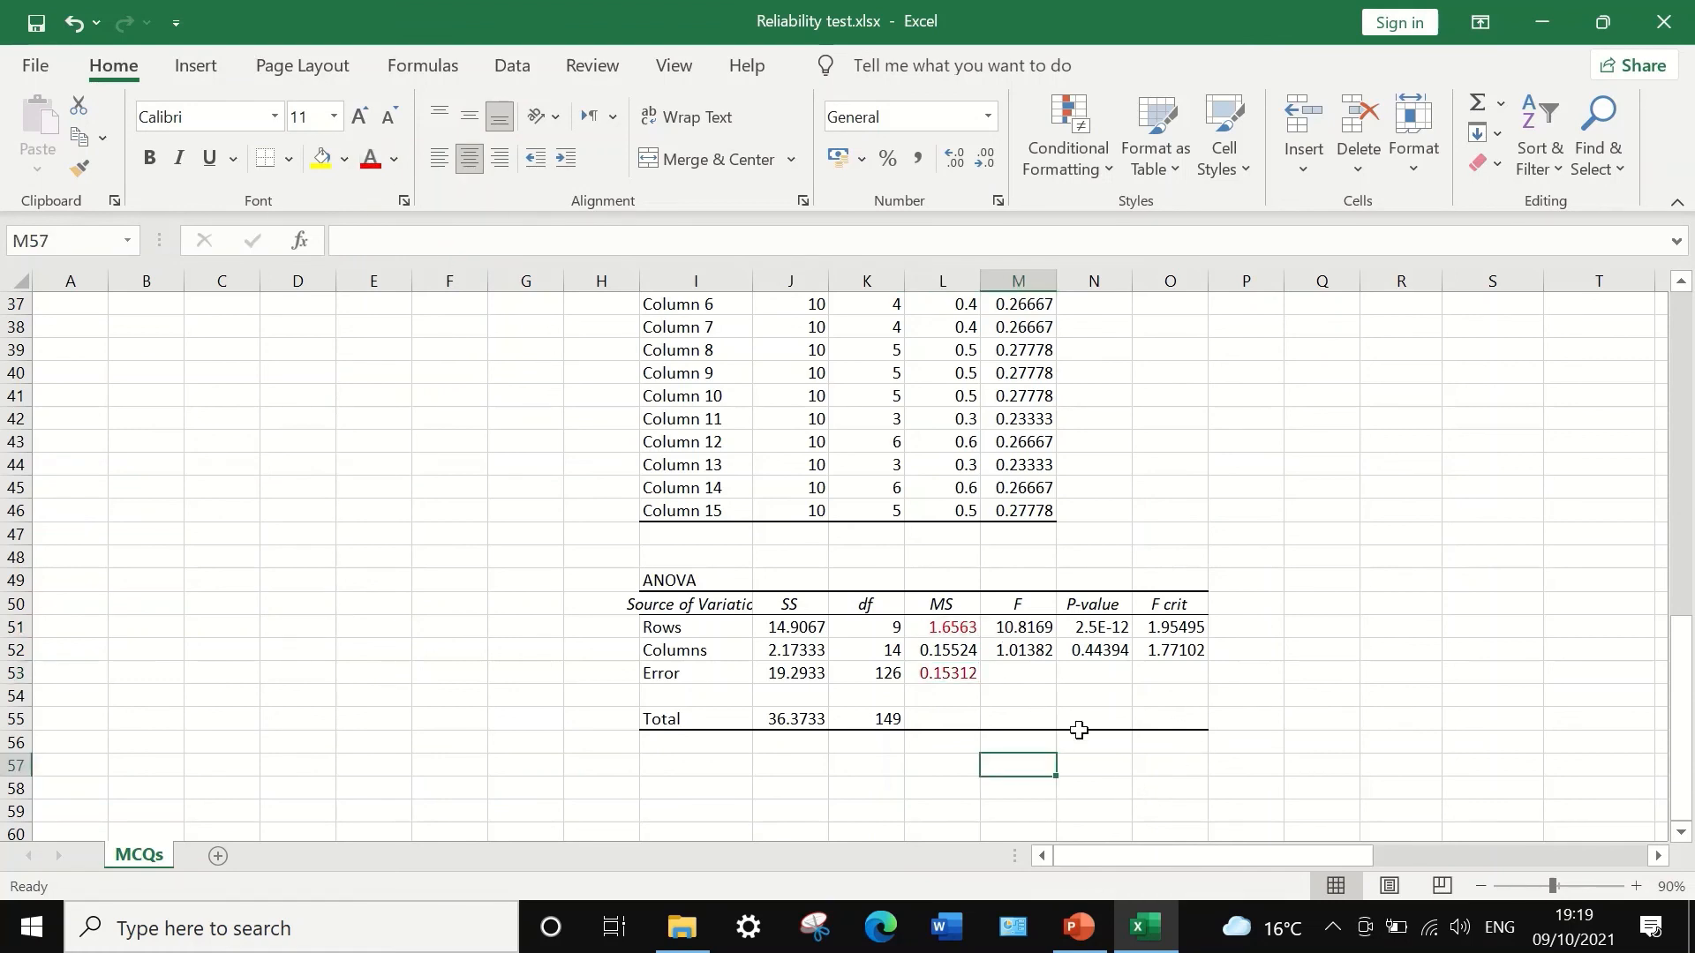
Enter the label alpha in cell I58 below the ANOVA table.
scroll(998, 737, "down", 2)
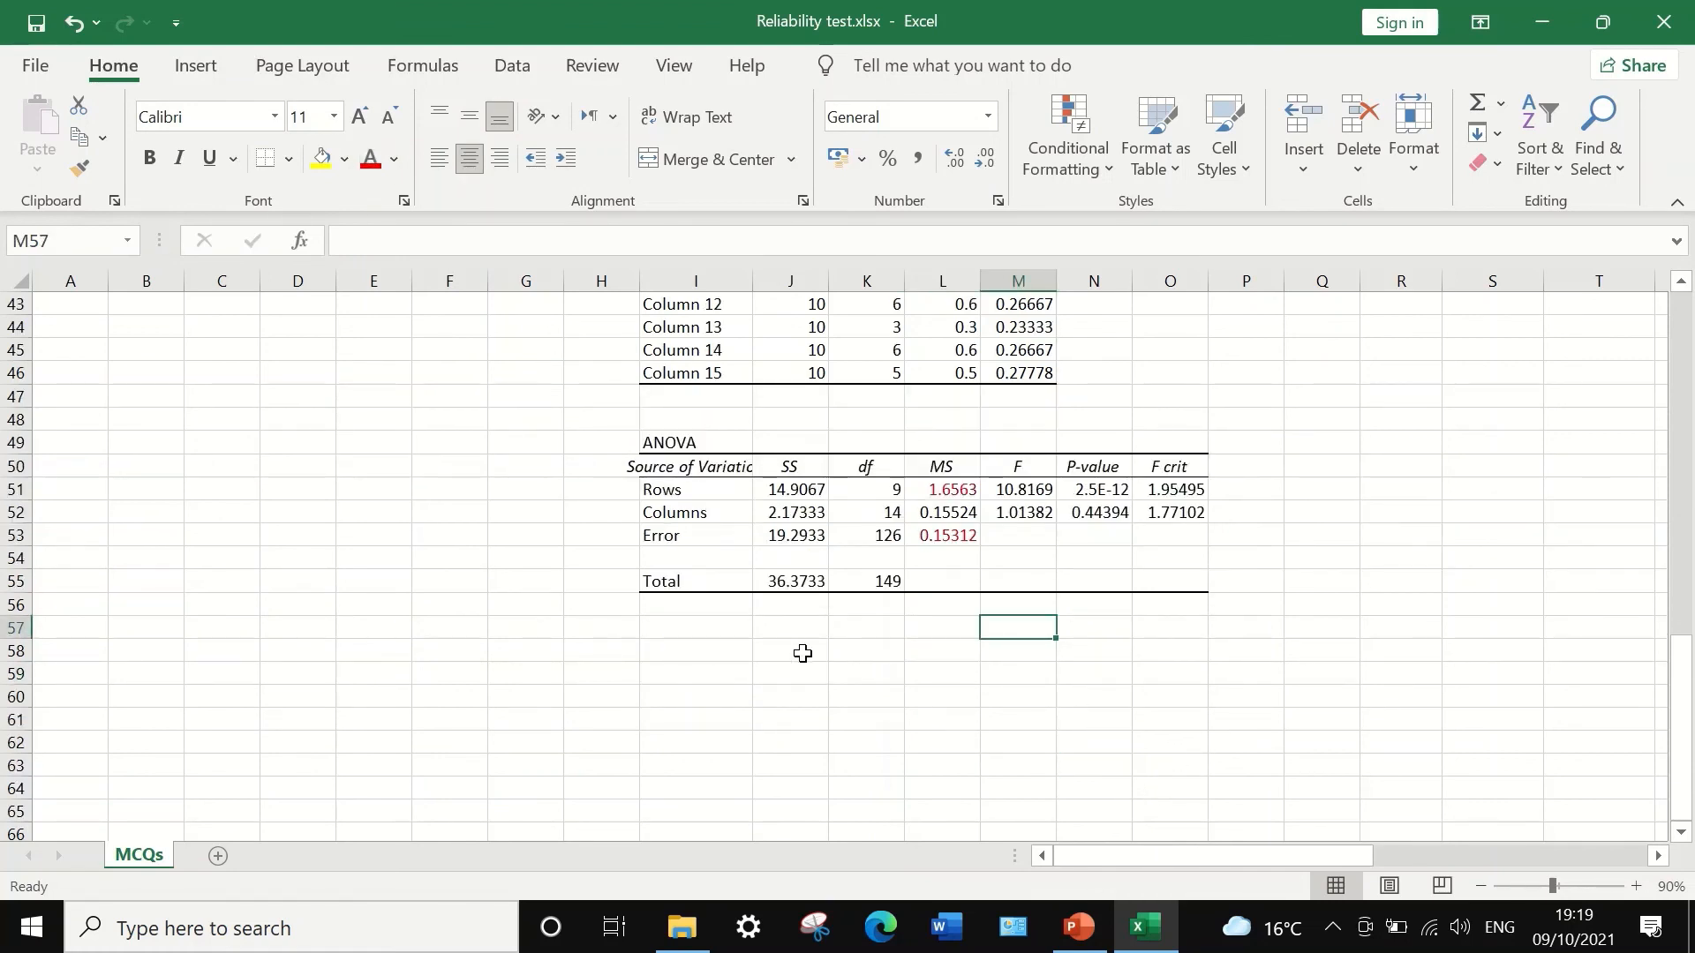
left_click(702, 655)
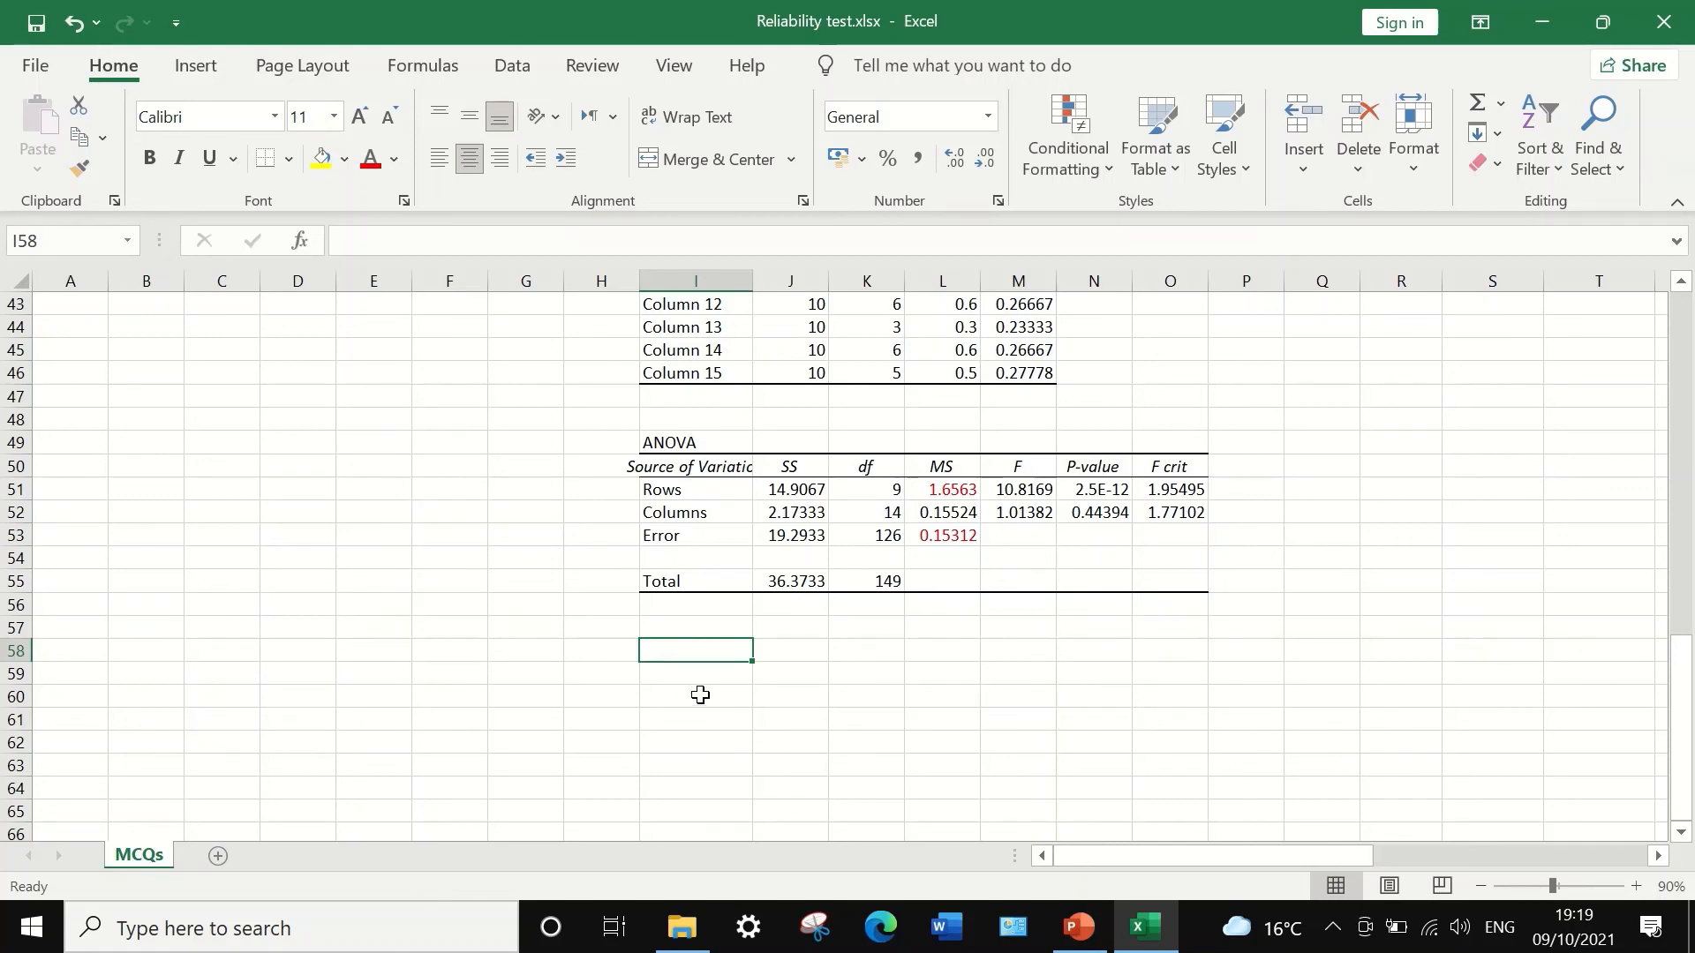
type("alpha")
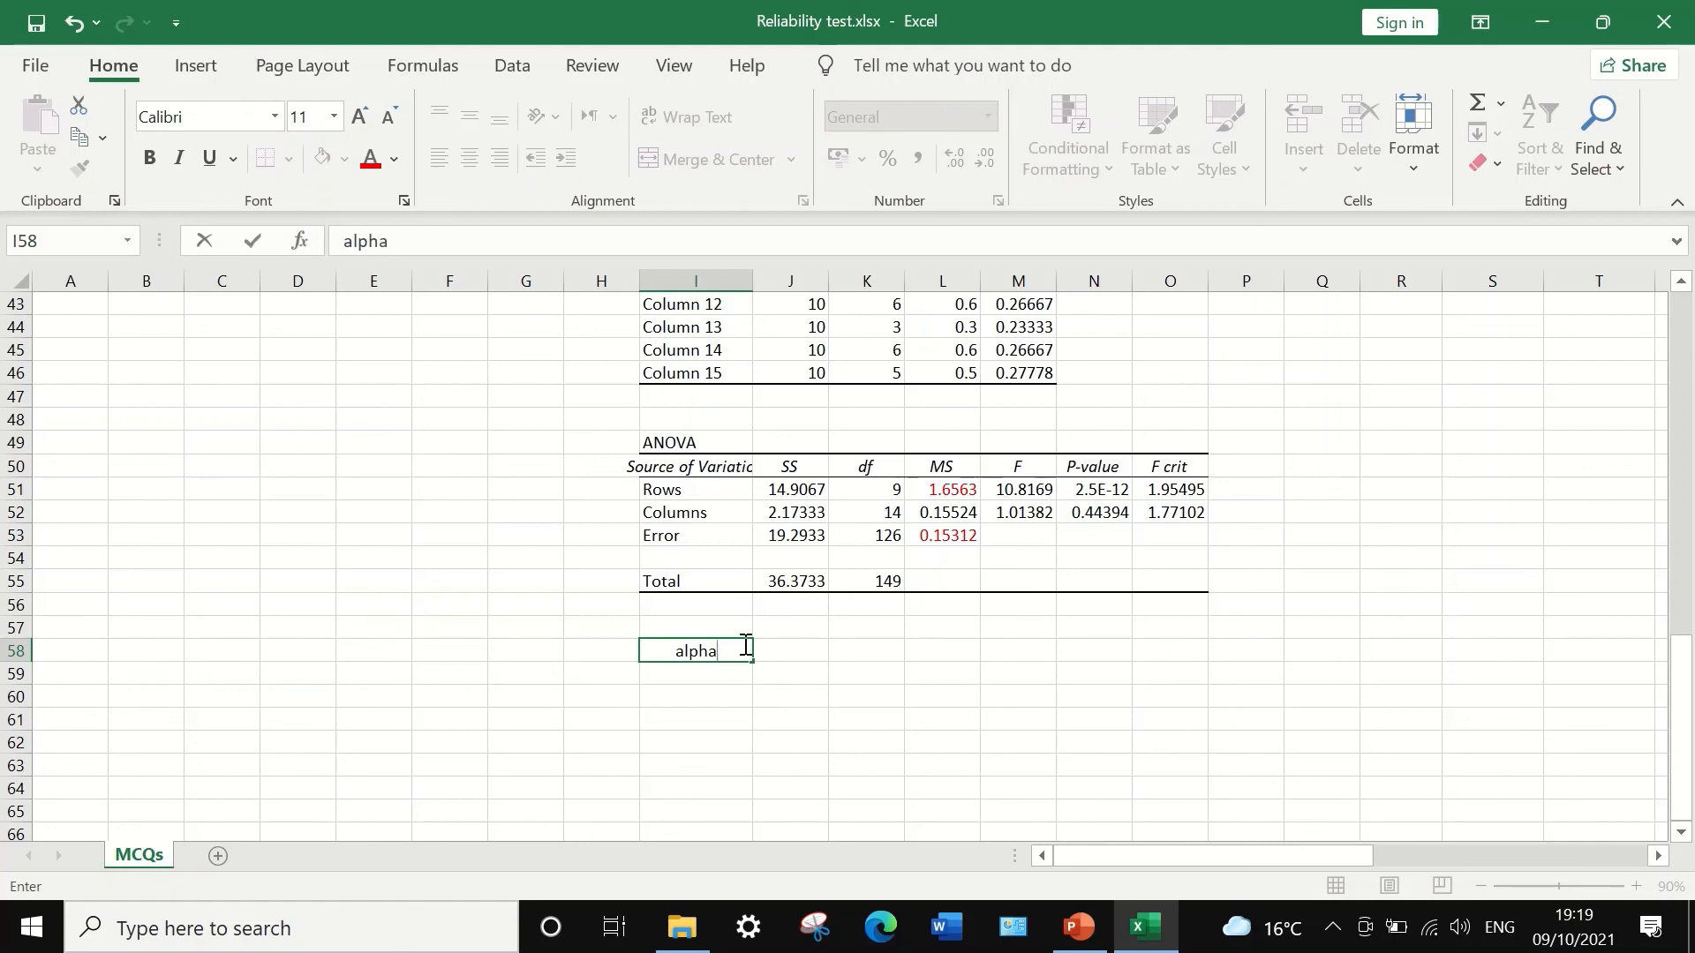
Calculate Cronbach's alpha in J58 from the Error and Rows mean squares with the formula =1-L53/L51.
left_click(780, 647)
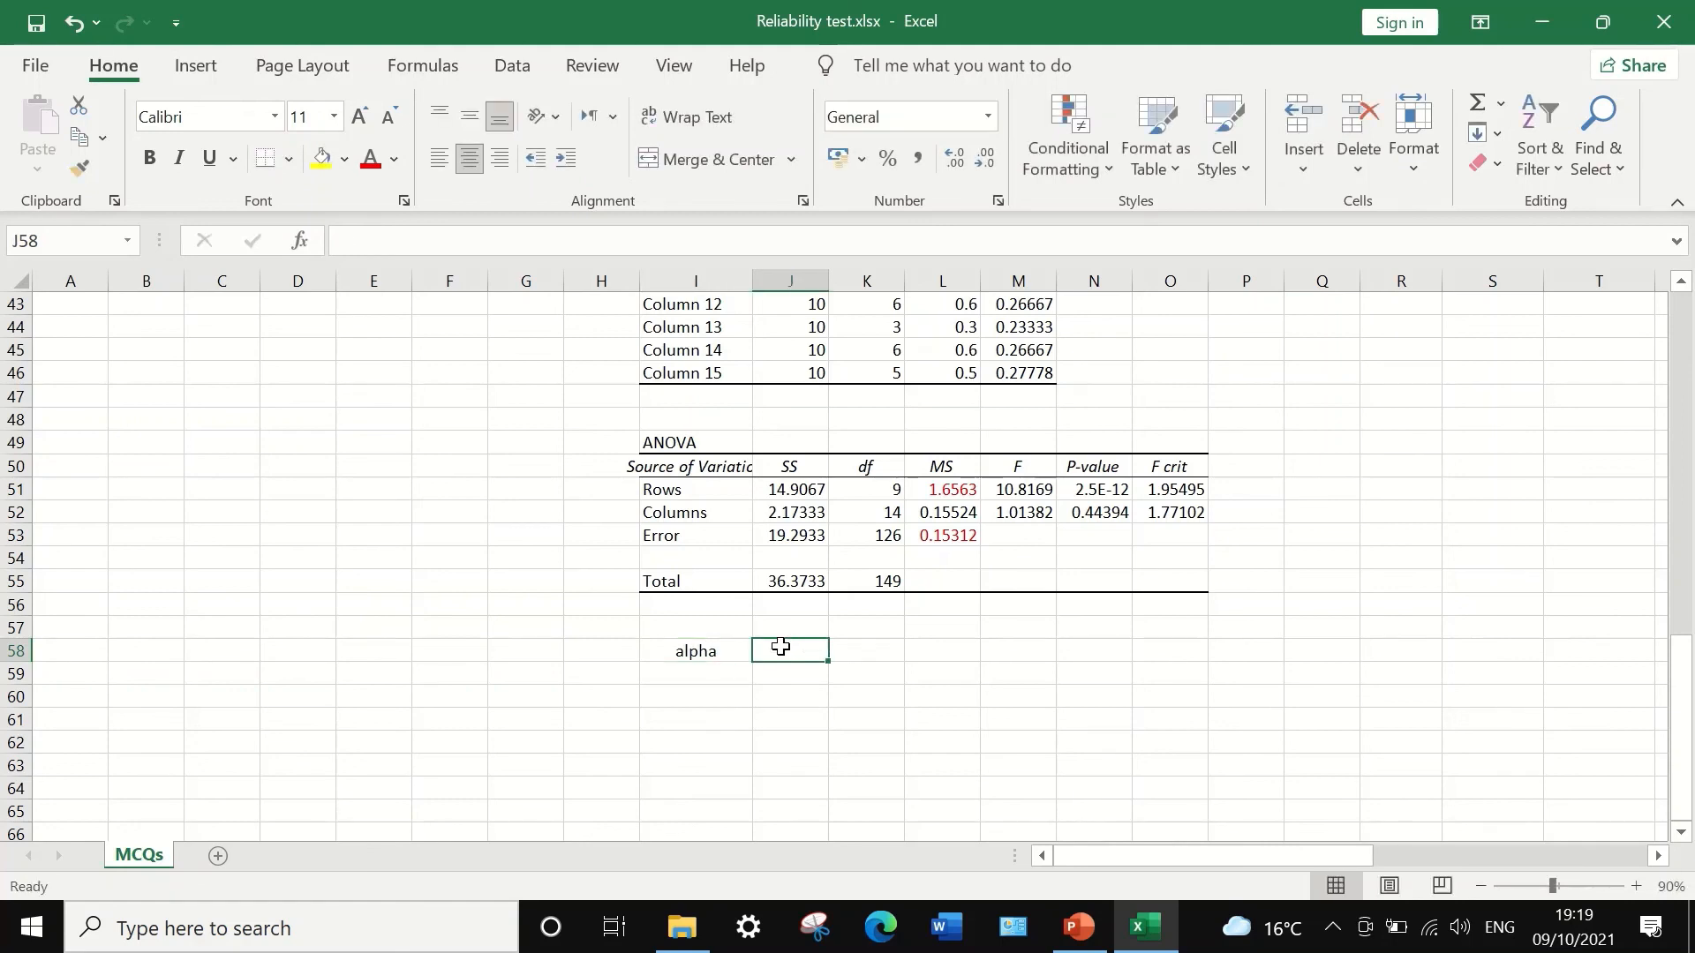
type("=")
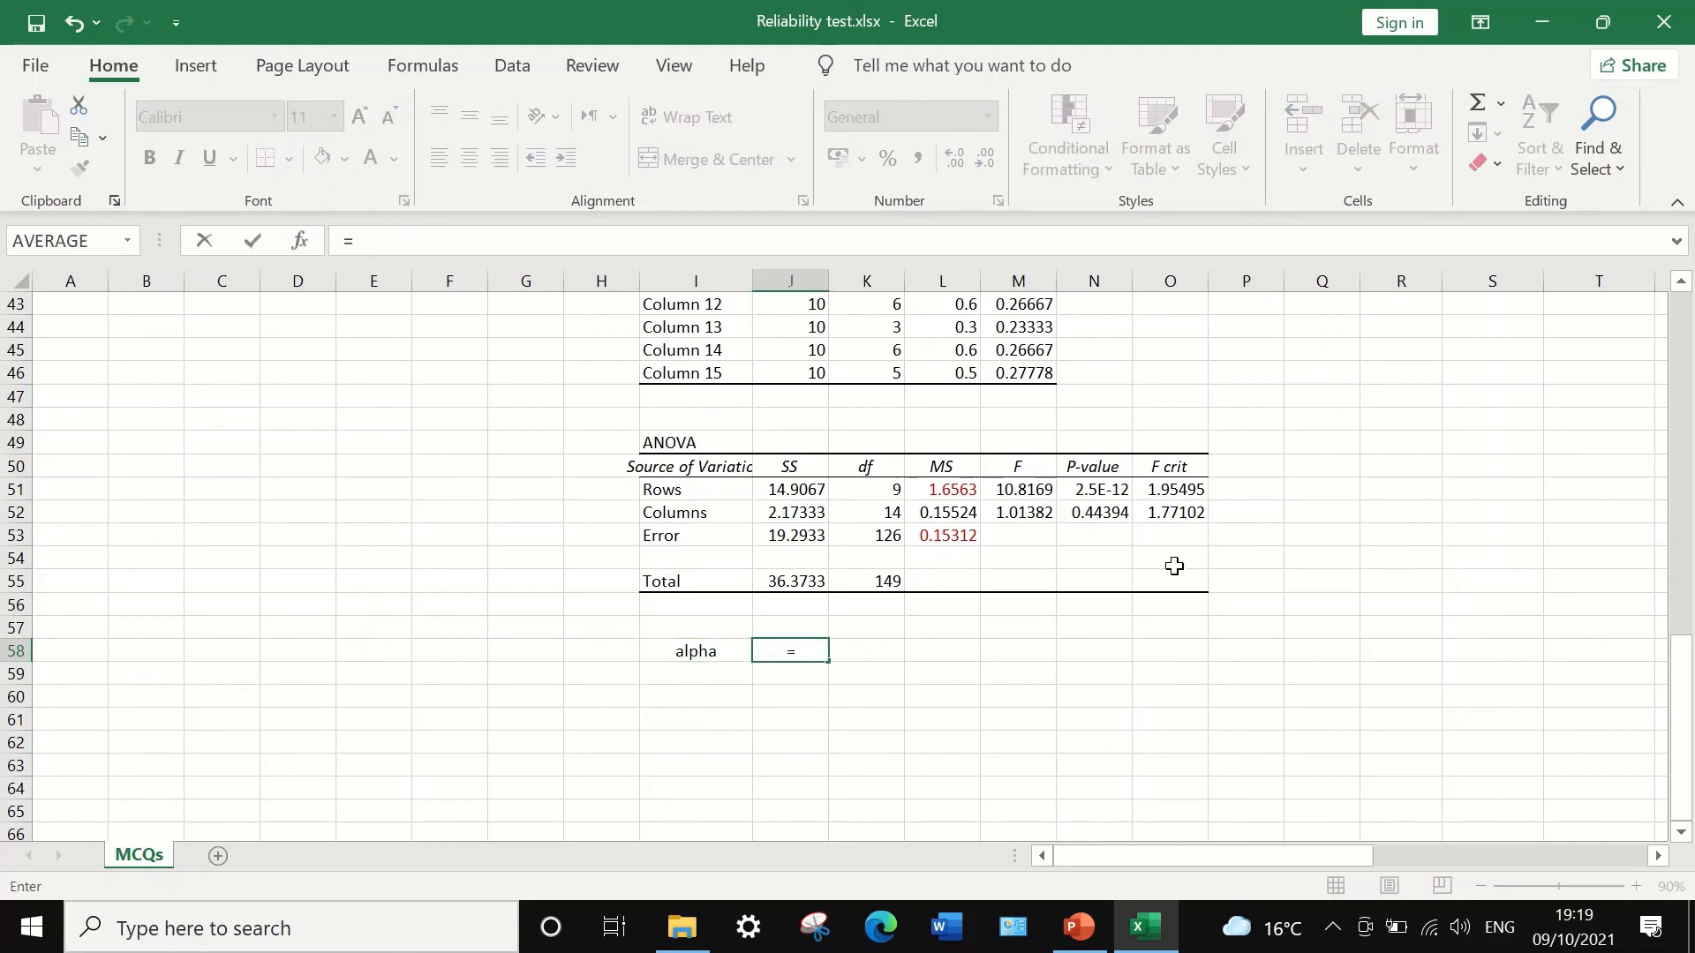
type("1-")
left_click(935, 541)
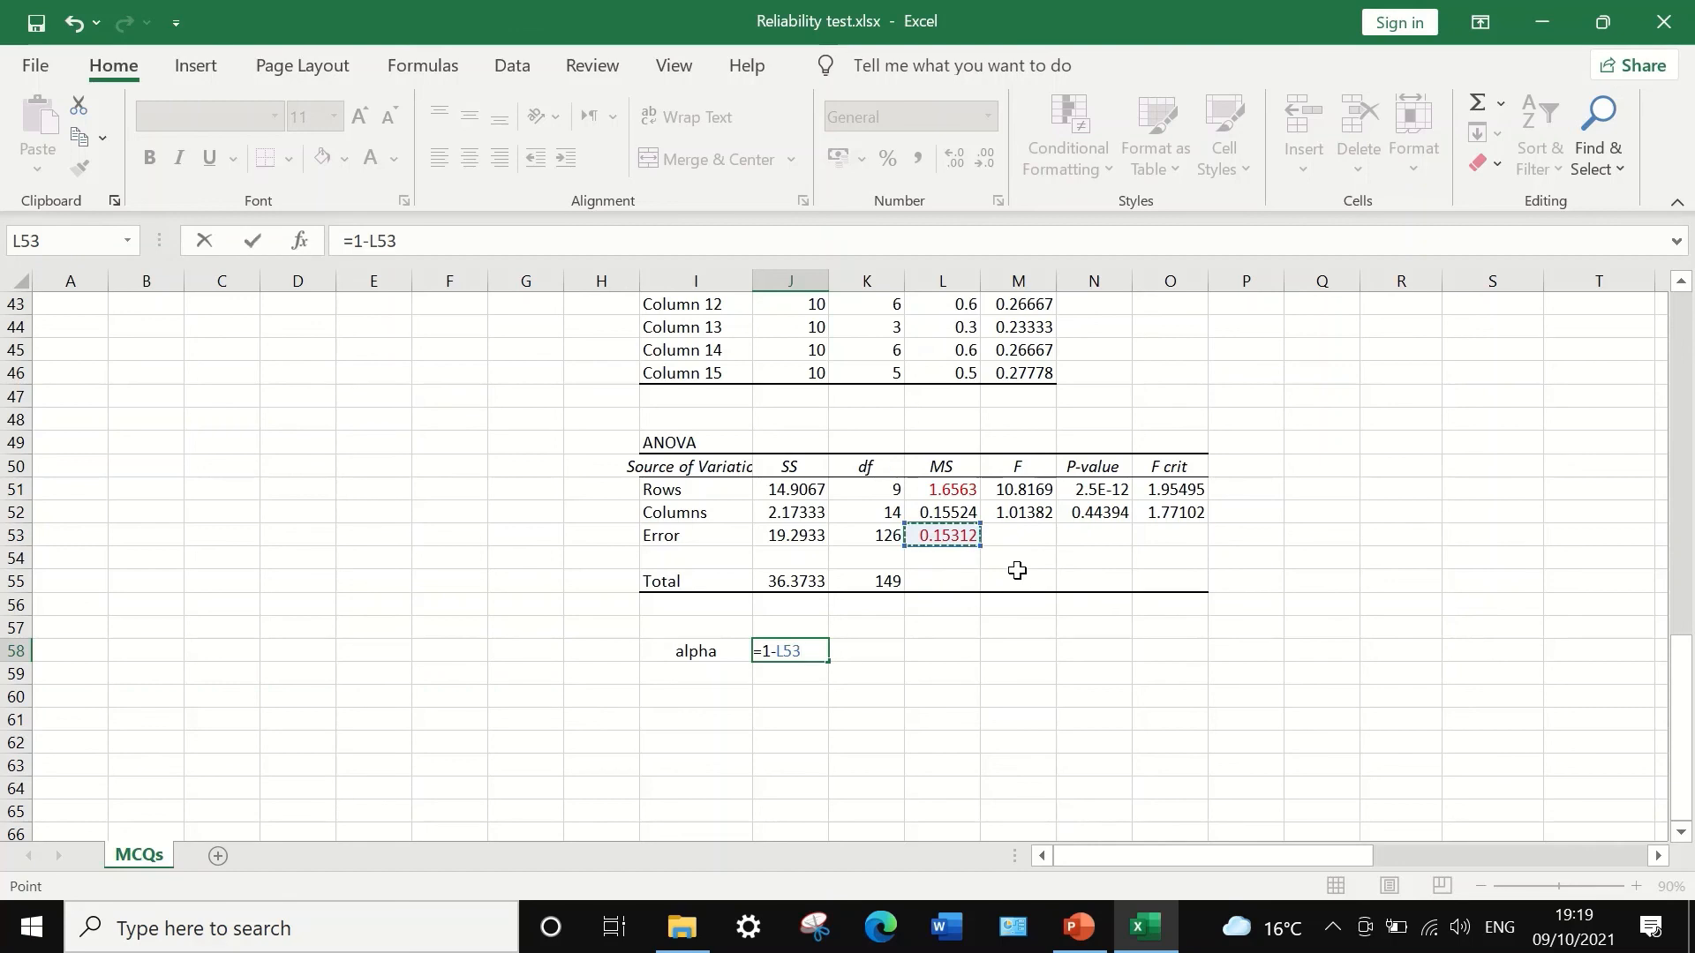
type("/")
left_click(938, 491)
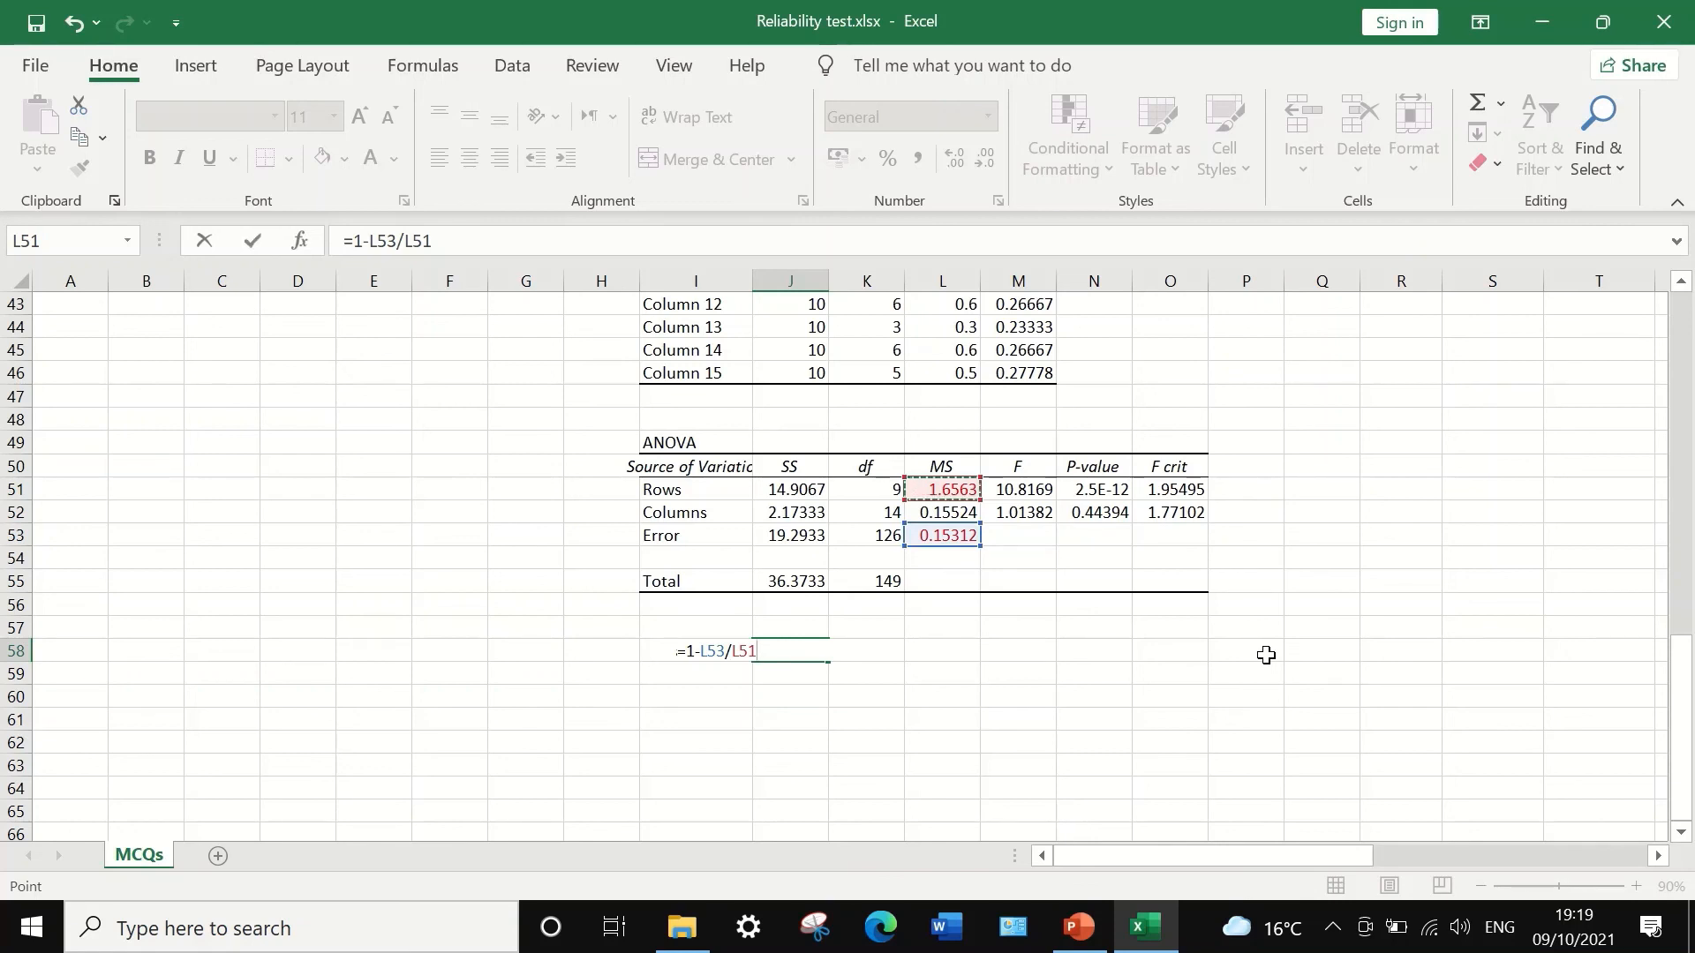
key("Return")
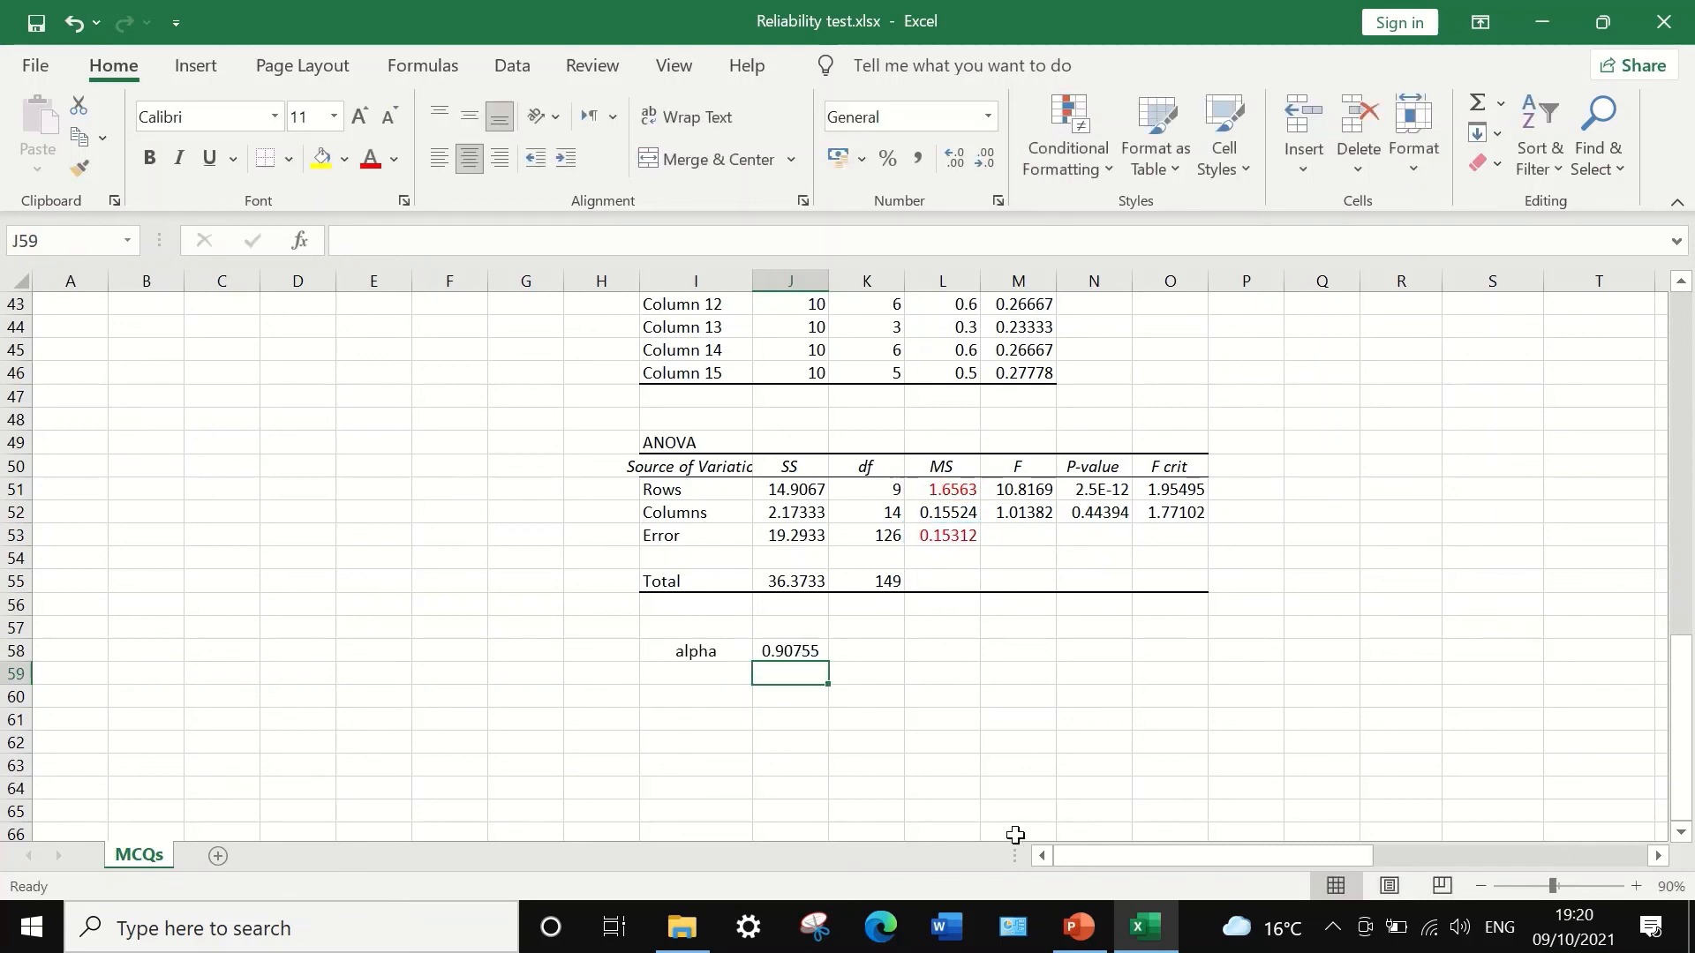
Compare the alpha in J58 with the reliability interpretation table in S6:T12.
left_click(796, 651)
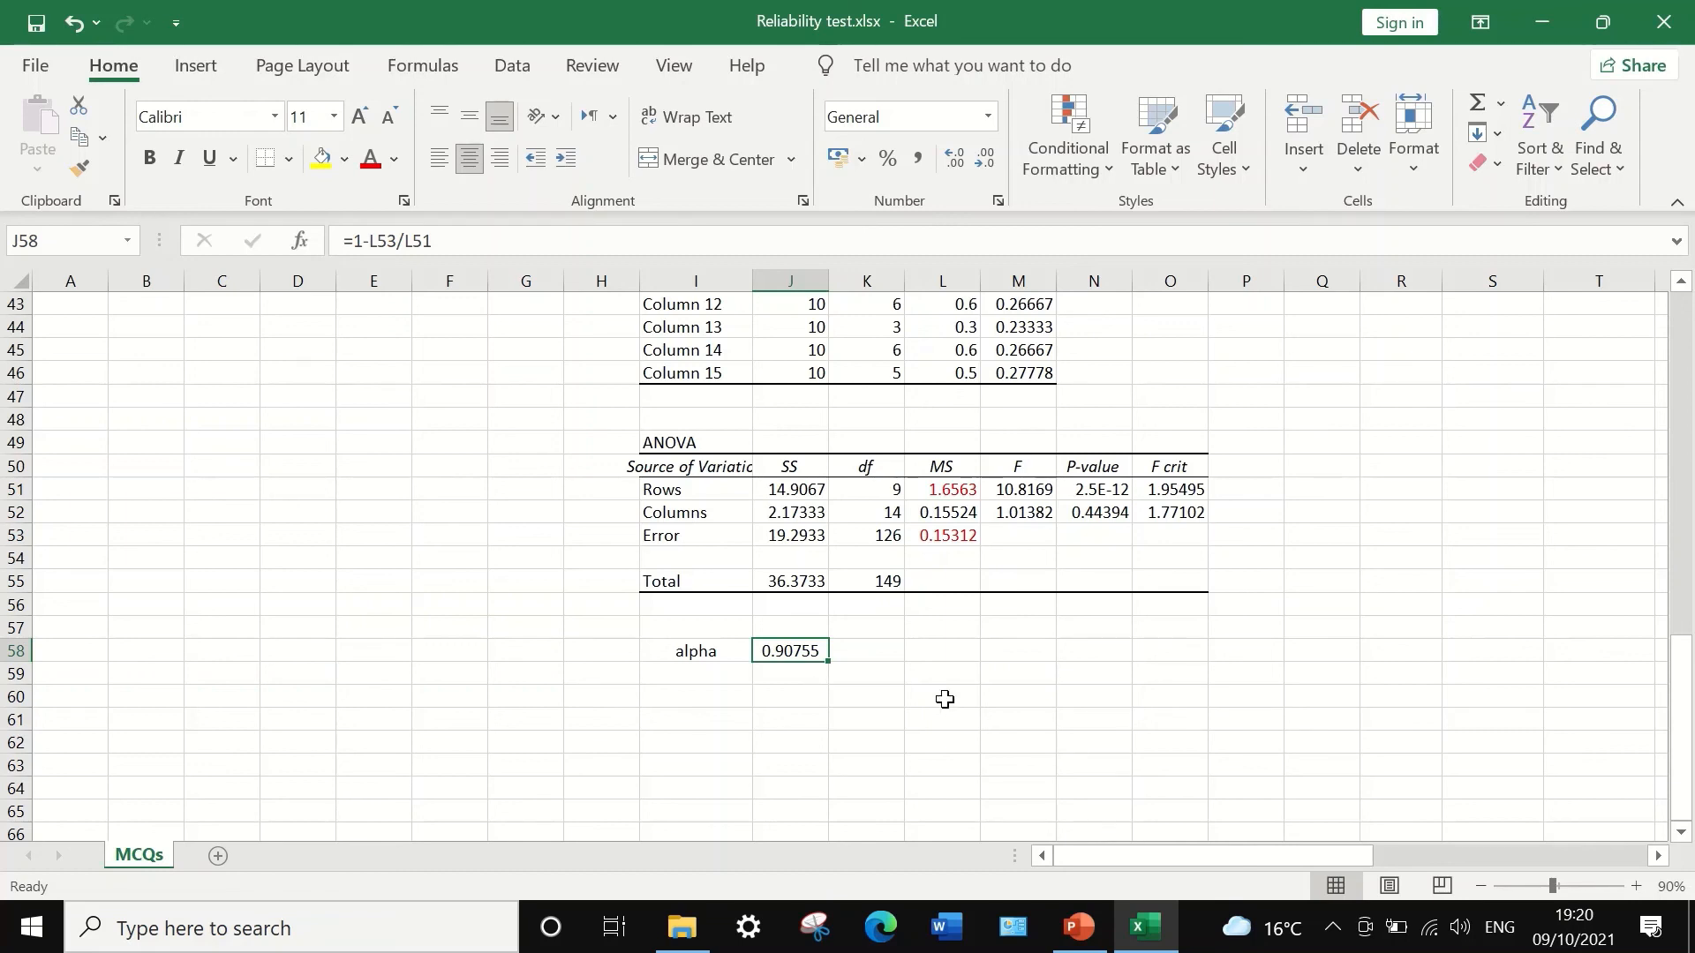
scroll(944, 699, "up", 1)
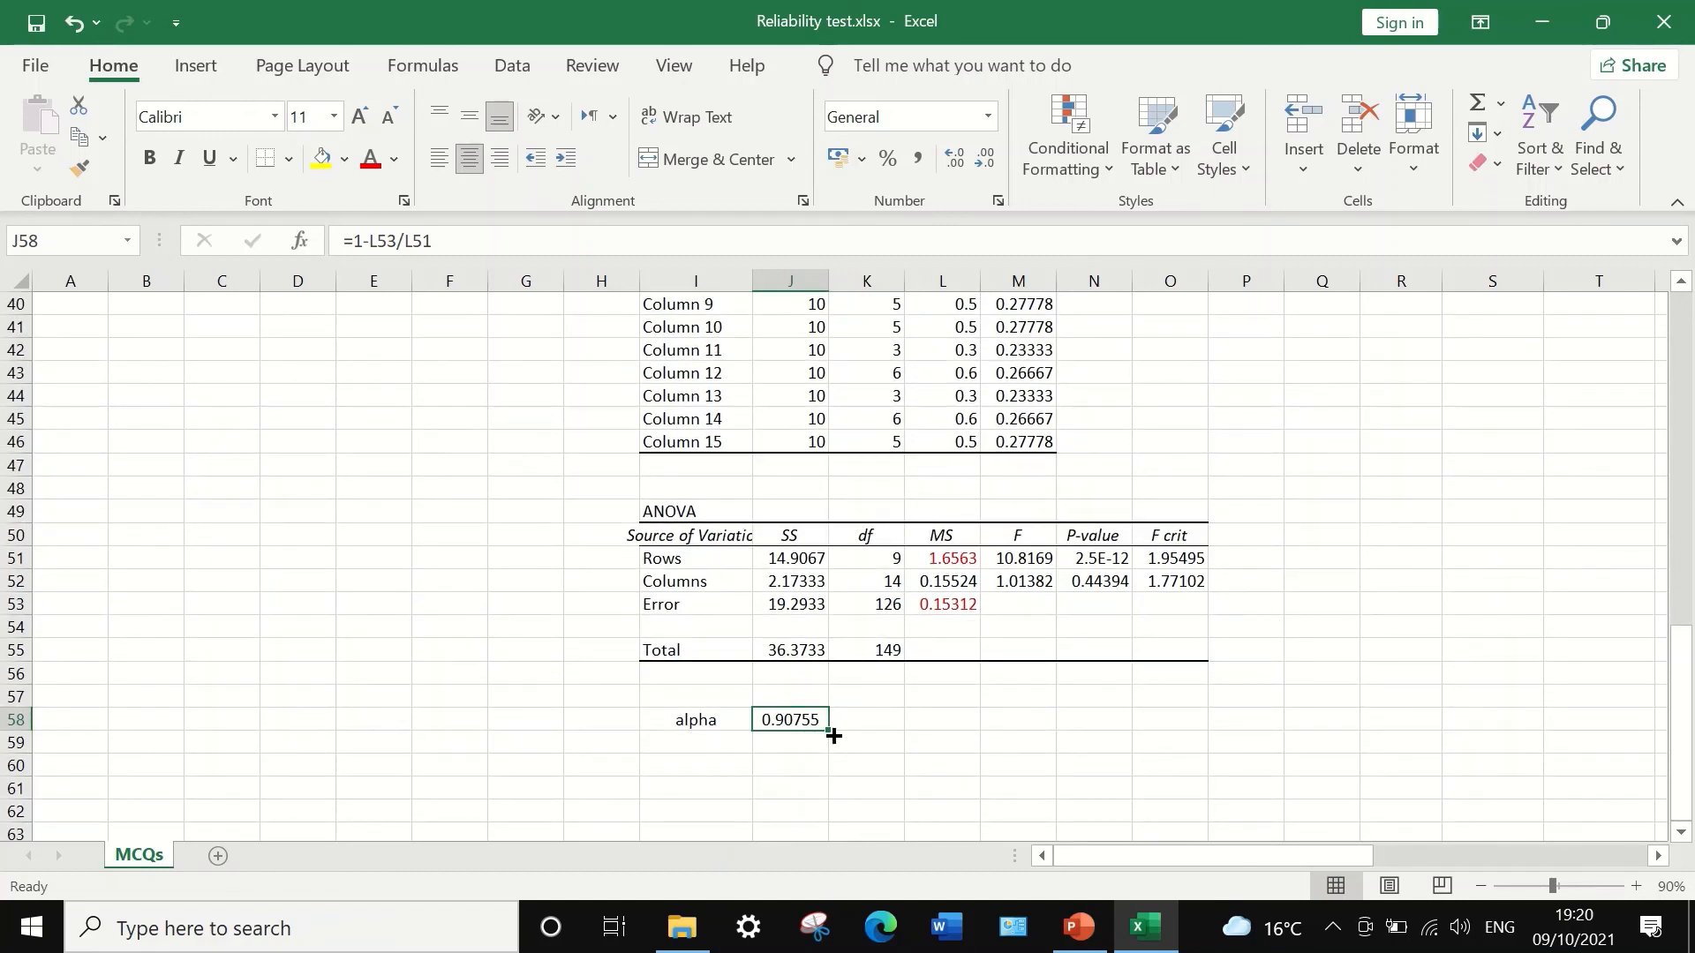
scroll(1225, 746, "up", 4)
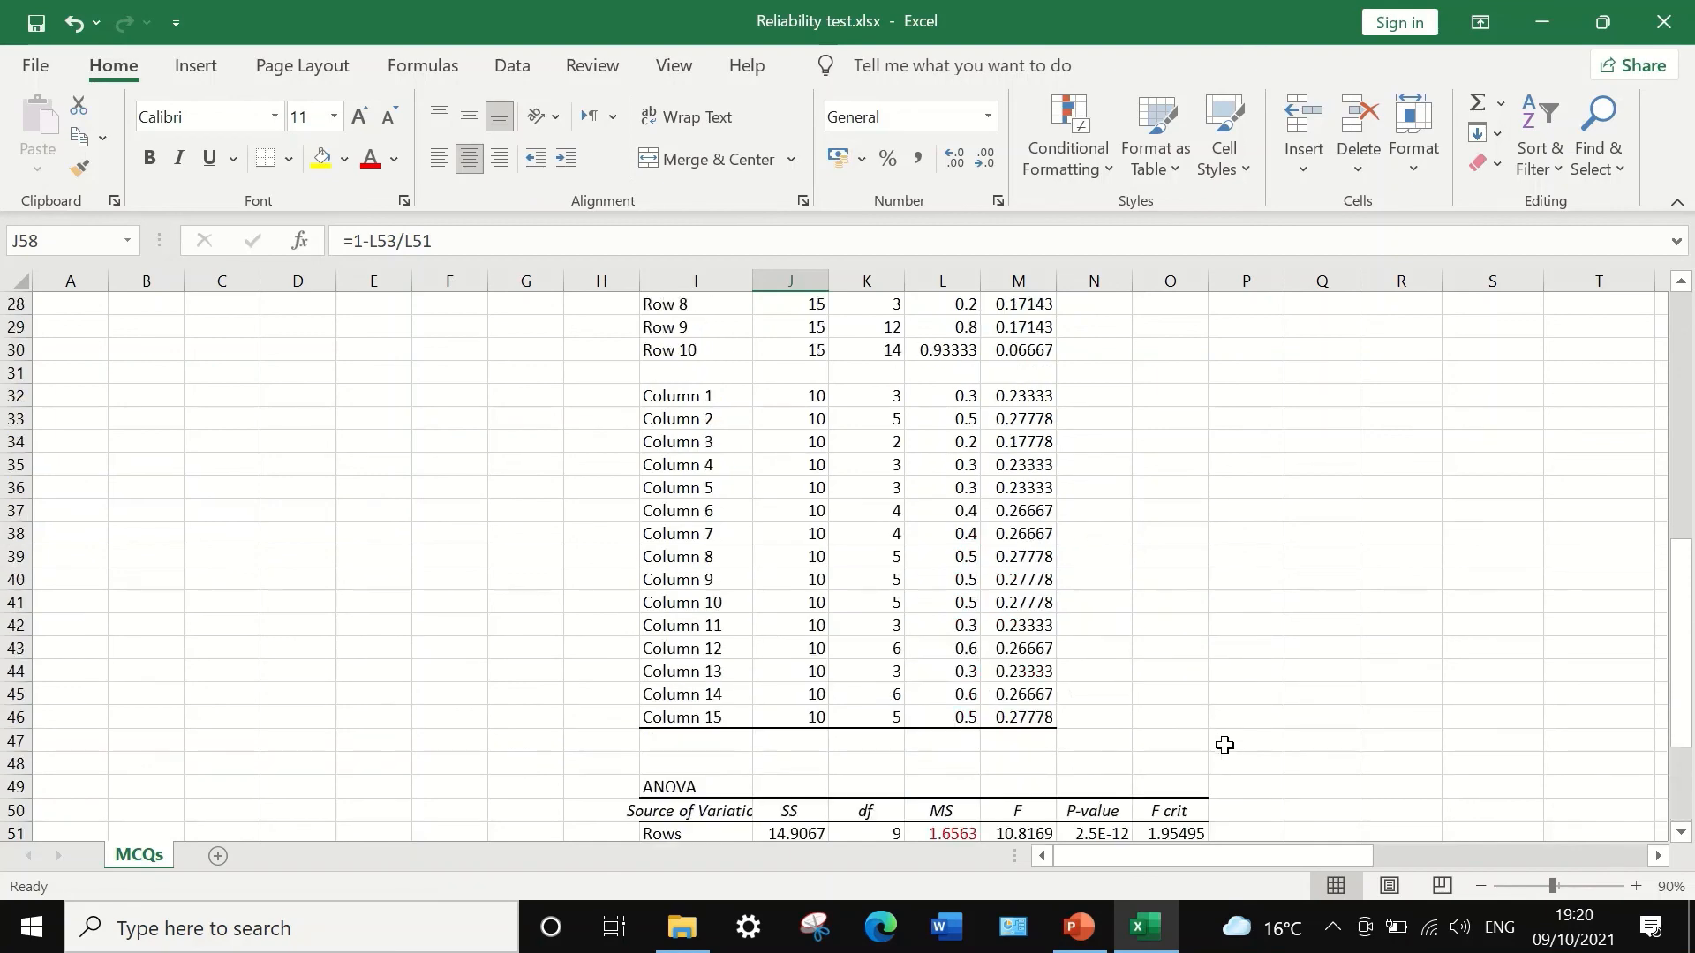
scroll(1225, 746, "up", 9)
left_click_drag(1285, 856, 1411, 844)
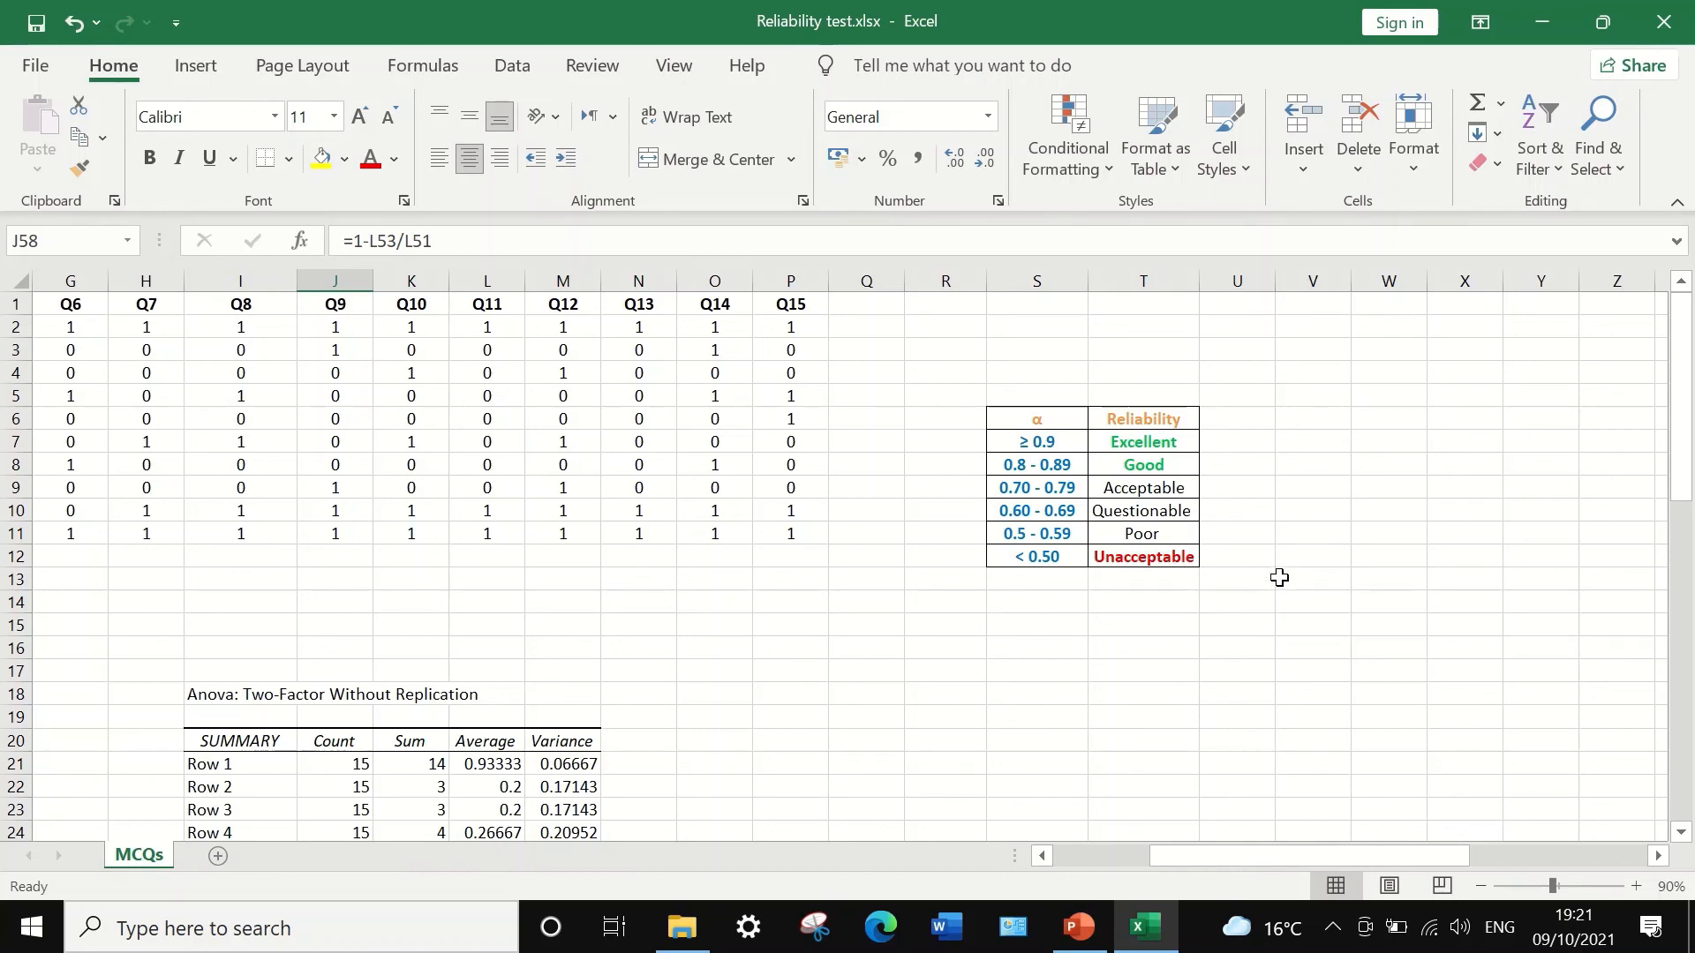
scroll(1281, 570, "down", 2)
scroll(1279, 577, "down", 3)
scroll(1279, 578, "up", 5)
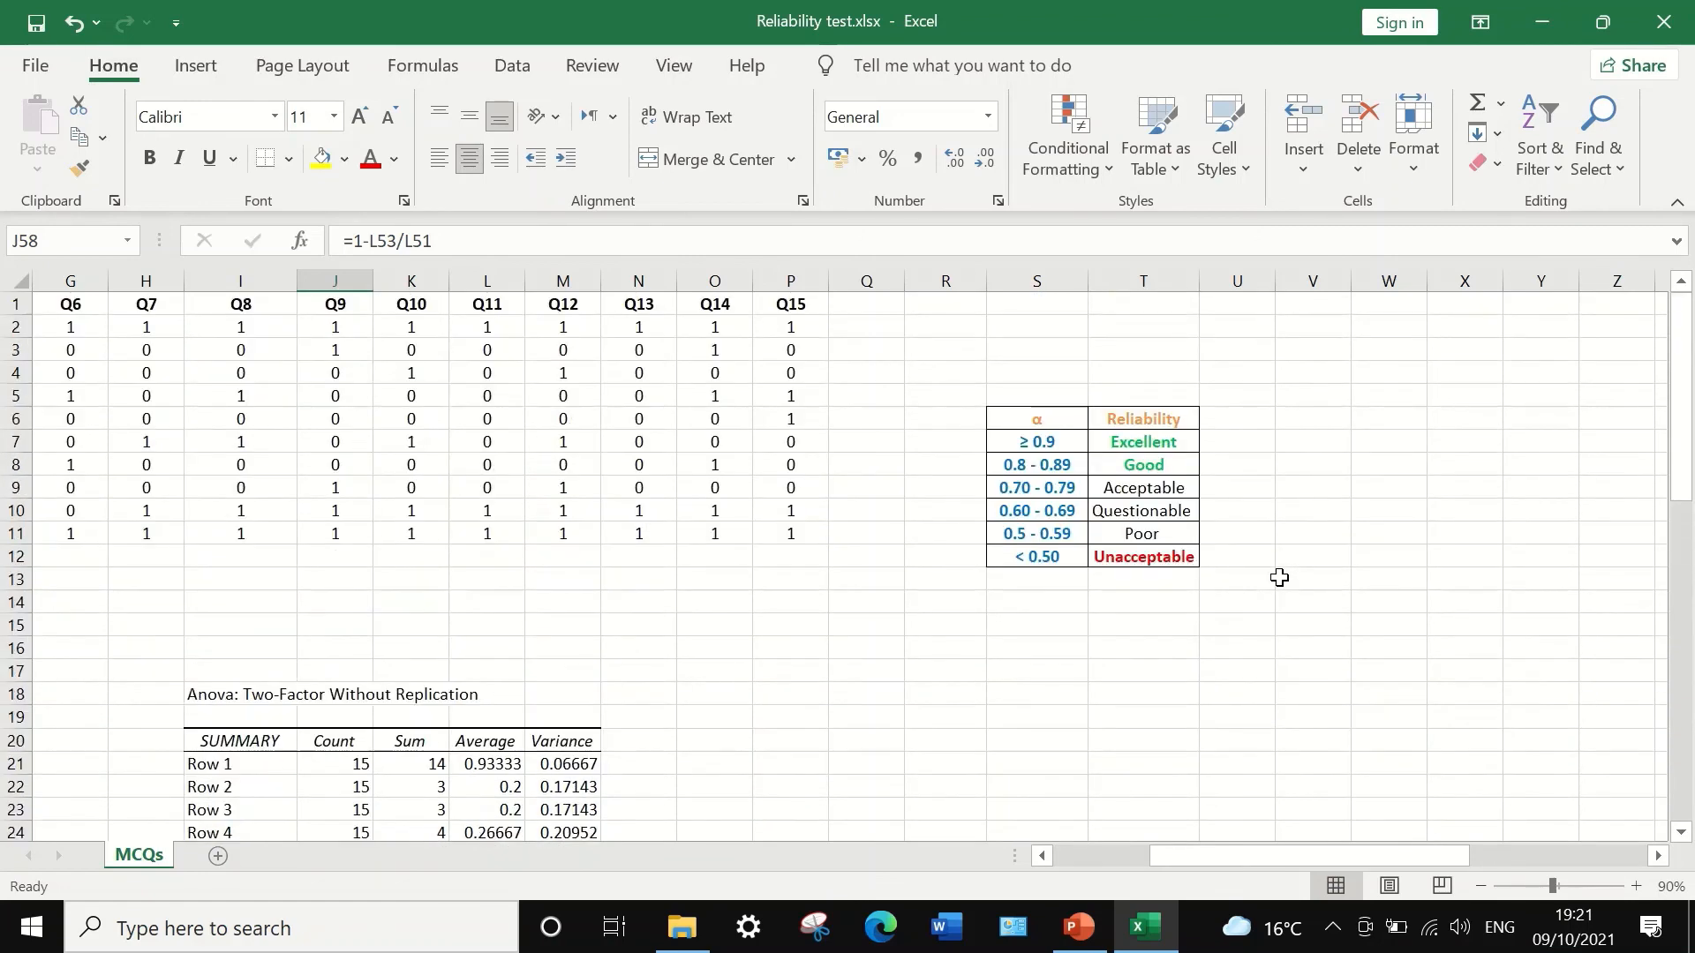